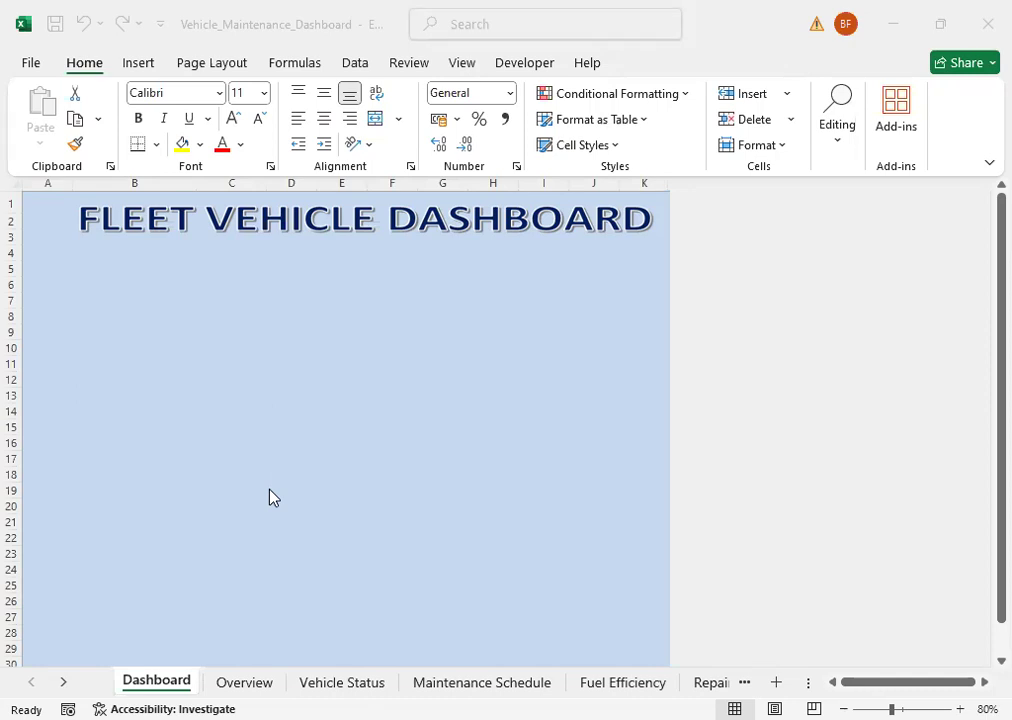
Step: Review the source data on the Overview, Vehicle Status and Maintenance Schedule sheets, including the task entries
{"action": "left_click", "coordinate": [238, 684]}
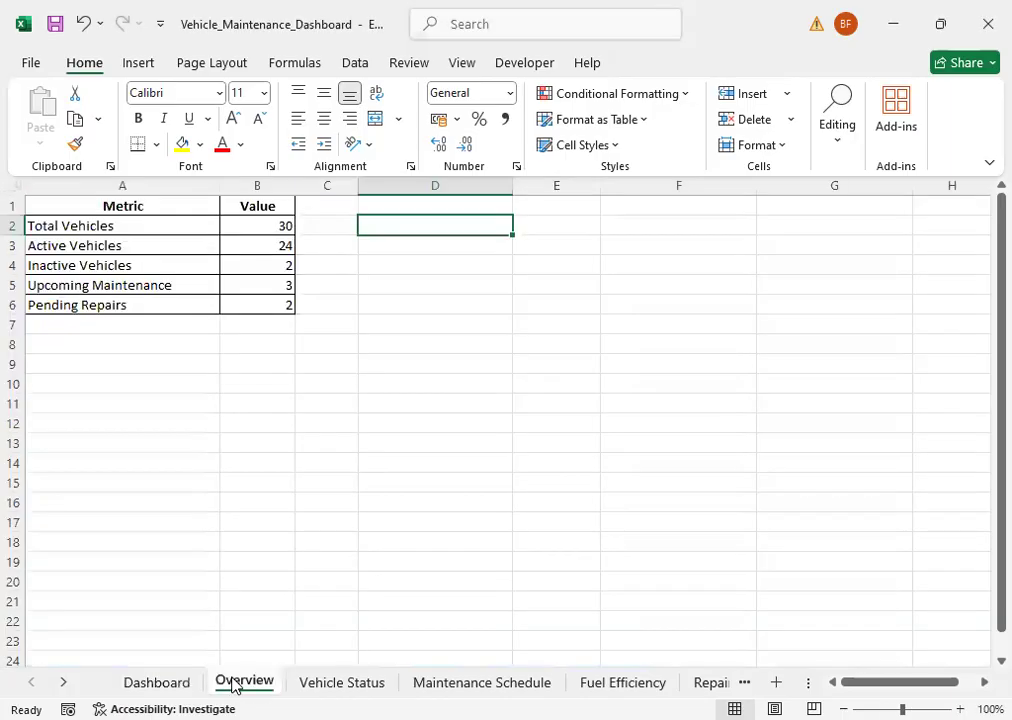
{"action": "left_click", "coordinate": [95, 247]}
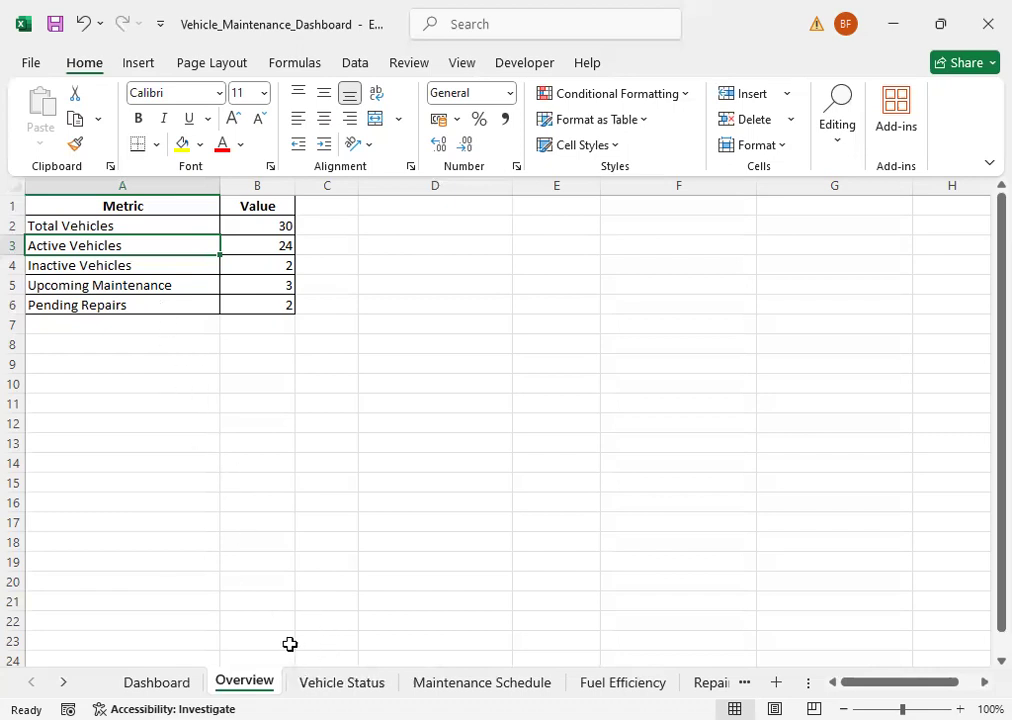
{"action": "left_click", "coordinate": [341, 682]}
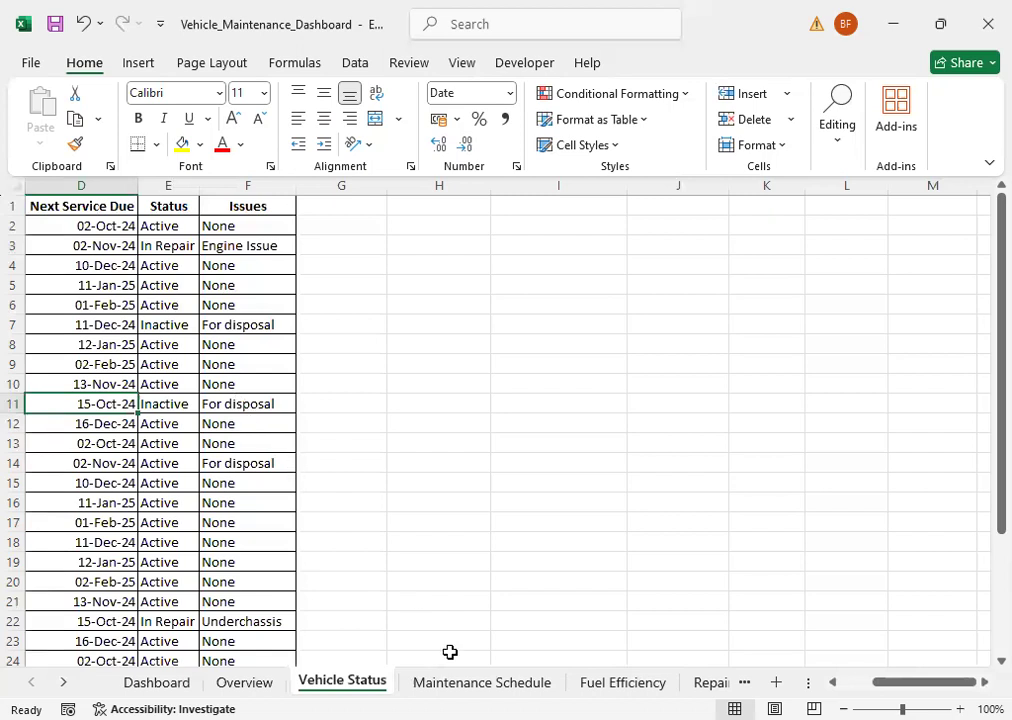
{"action": "left_click", "coordinate": [445, 685]}
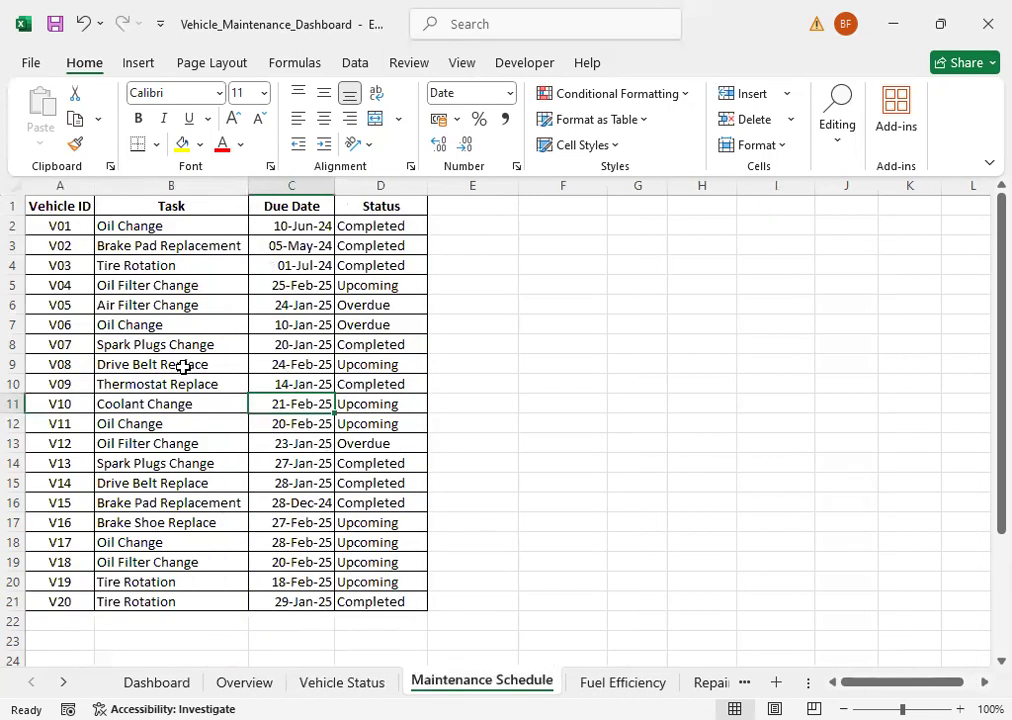
{"action": "left_click", "coordinate": [161, 224]}
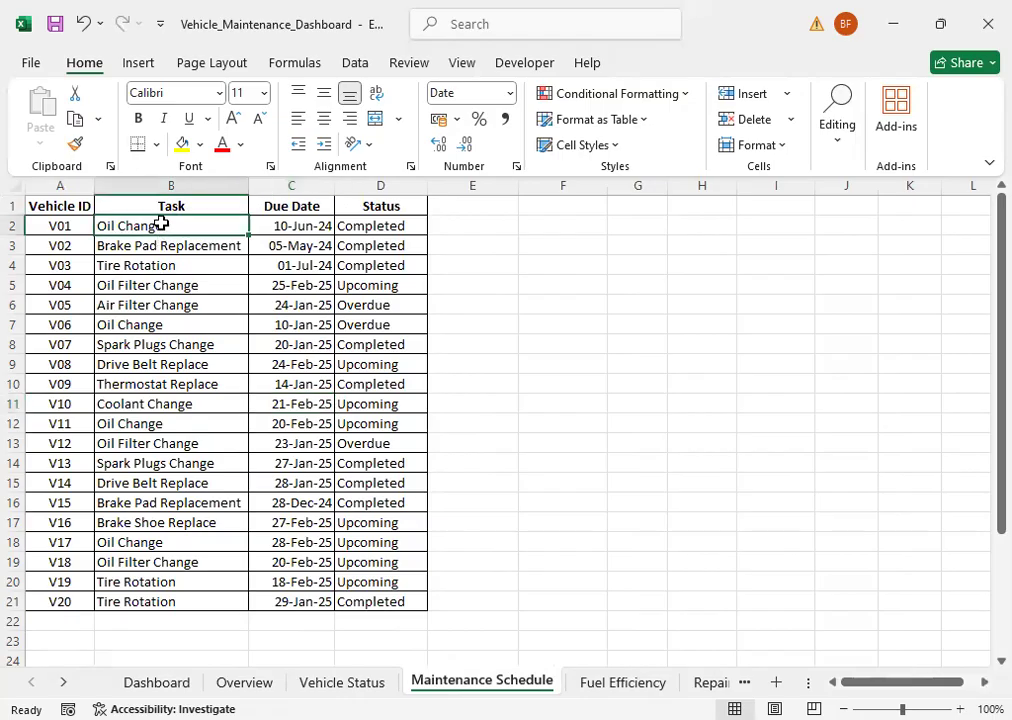
{"action": "left_click_drag", "start_coordinate": [160, 226], "coordinate": [151, 305]}
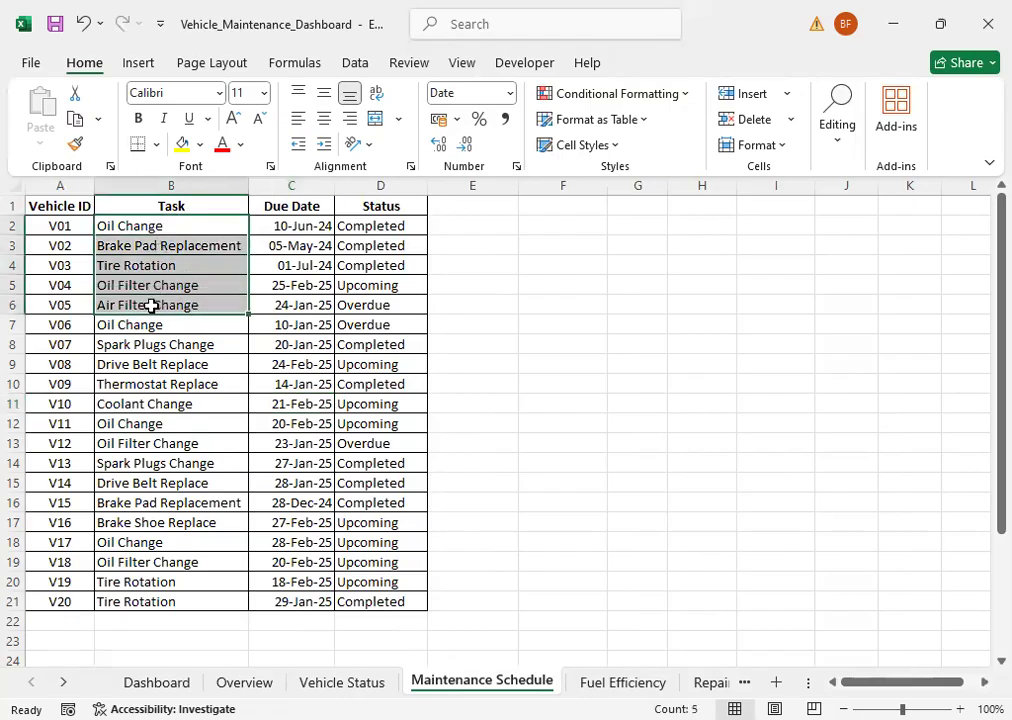
{"action": "left_click", "coordinate": [195, 367]}
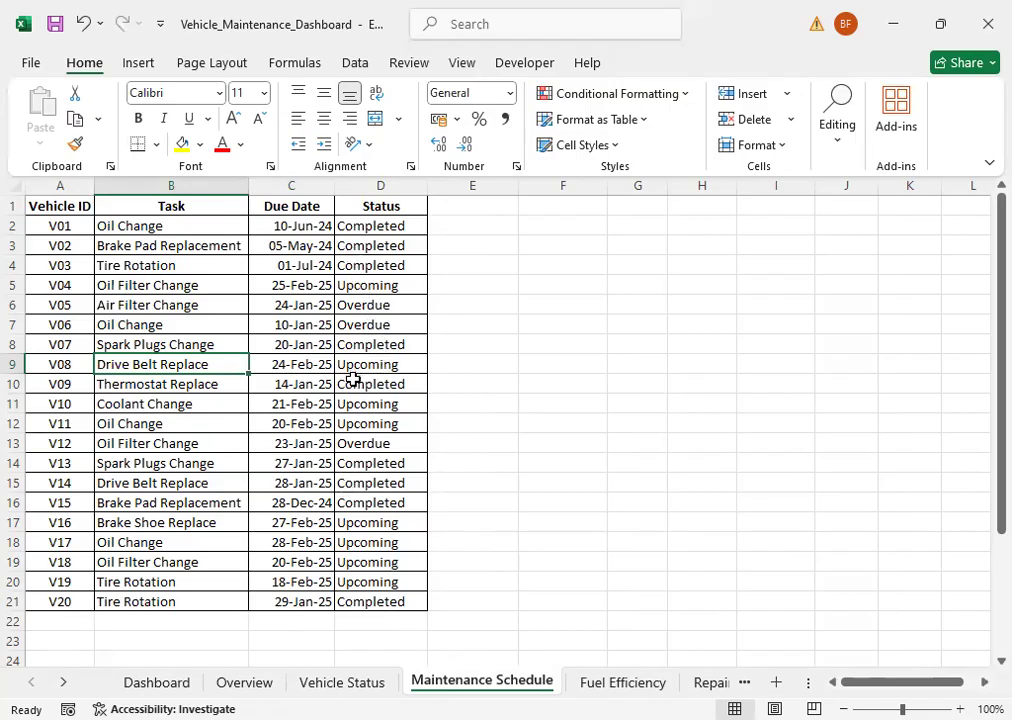
Step: Examine the models and monthly fuel costs on the Fuel Efficiency sheet and the records on the Repair History sheet
{"action": "left_click", "coordinate": [602, 684]}
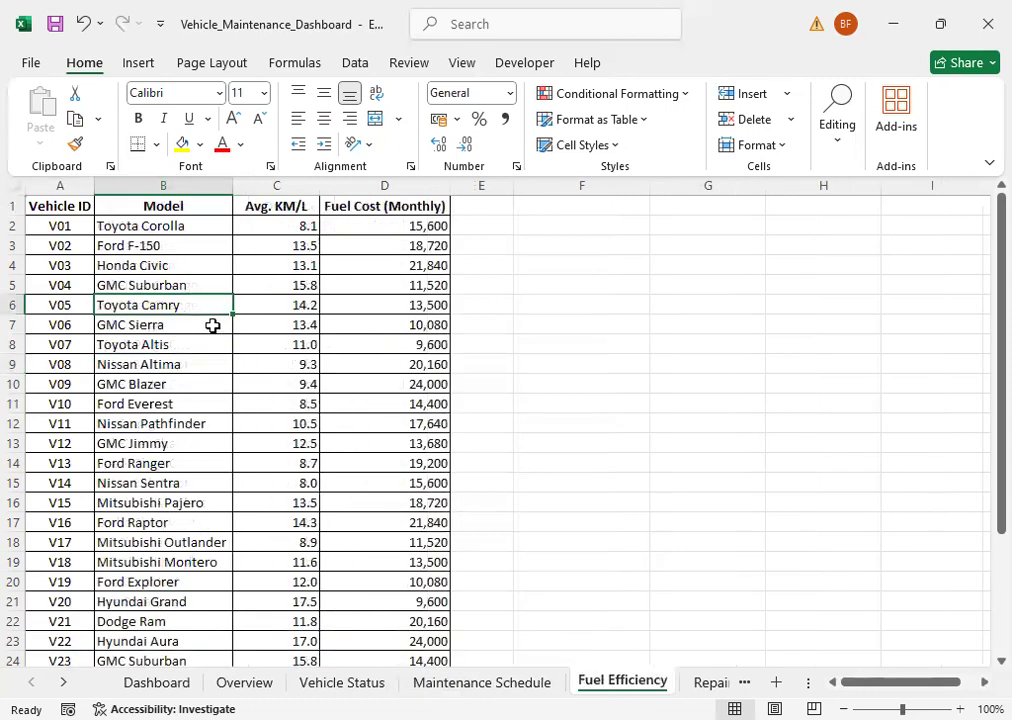
{"action": "left_click", "coordinate": [394, 228]}
{"action": "left_click", "coordinate": [412, 290]}
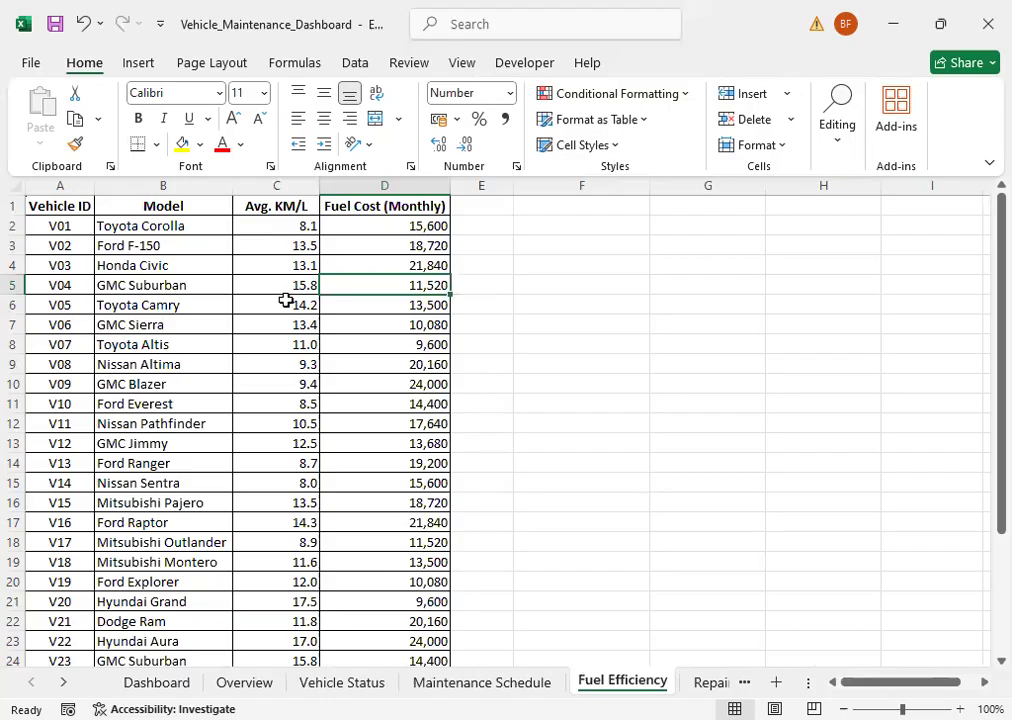
{"action": "left_click", "coordinate": [166, 248]}
{"action": "left_click_drag", "start_coordinate": [167, 268], "coordinate": [170, 463]}
{"action": "left_click", "coordinate": [173, 544]}
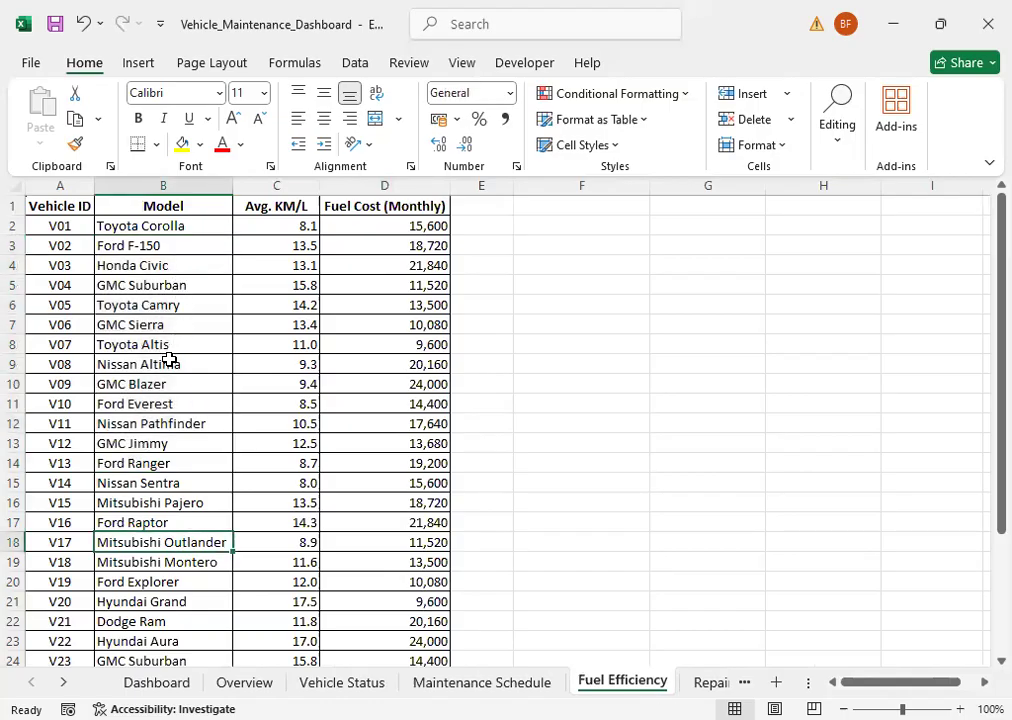
{"action": "left_click", "coordinate": [704, 683]}
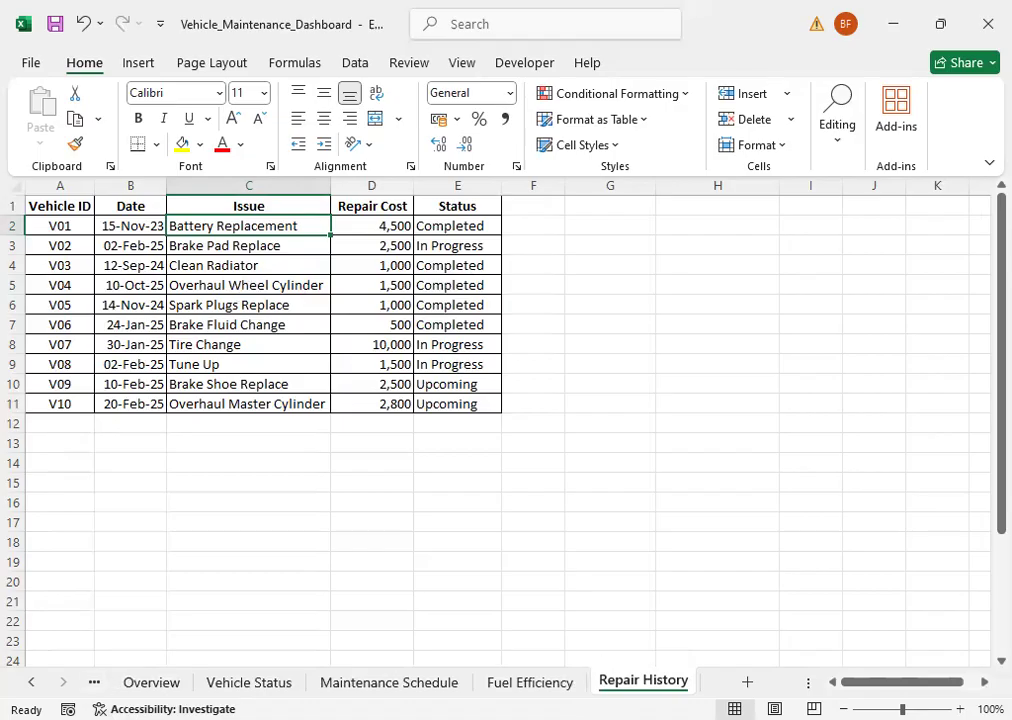
Step: Compare the blank Dashboard sheet with the metrics listed on the Overview sheet
{"action": "left_click", "coordinate": [31, 682]}
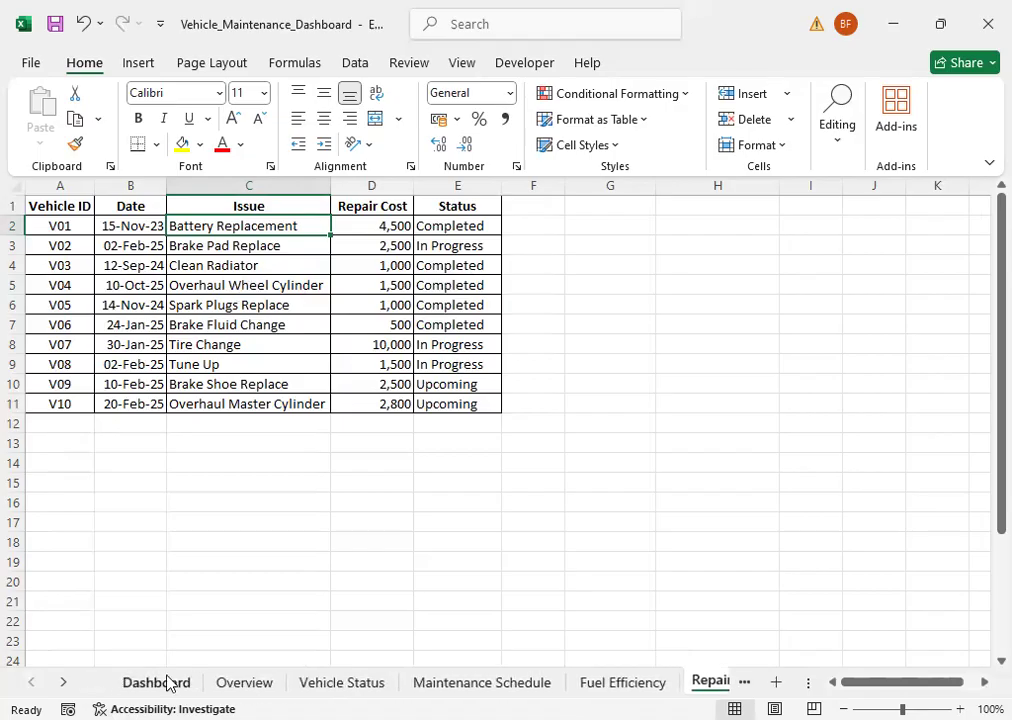
{"action": "left_click", "coordinate": [160, 682]}
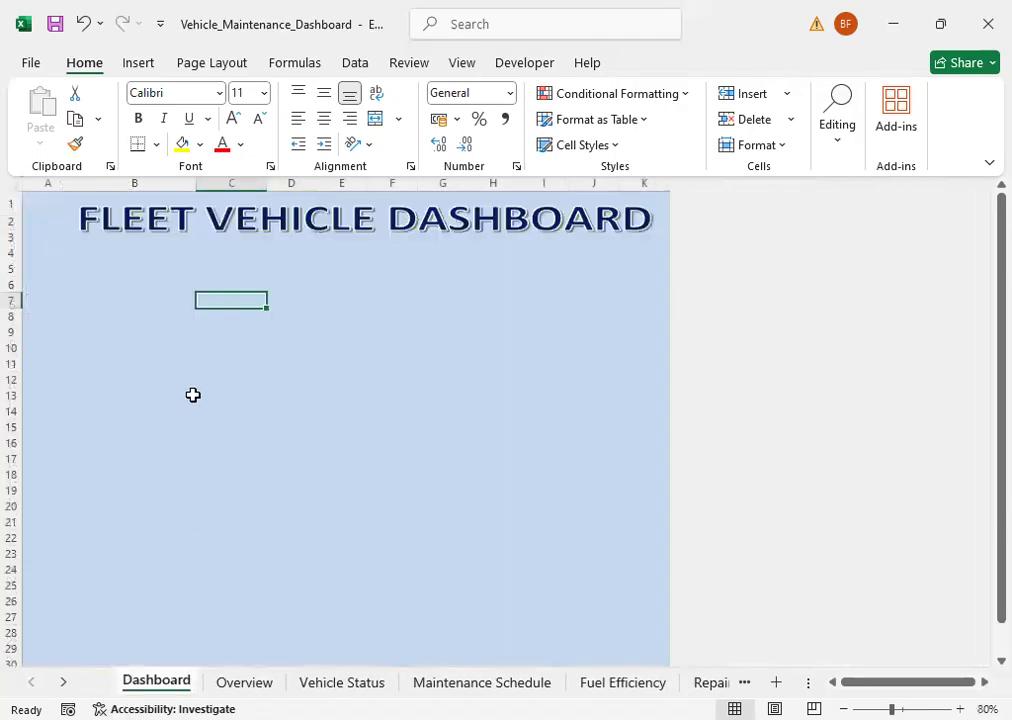
{"action": "left_click", "coordinate": [129, 265]}
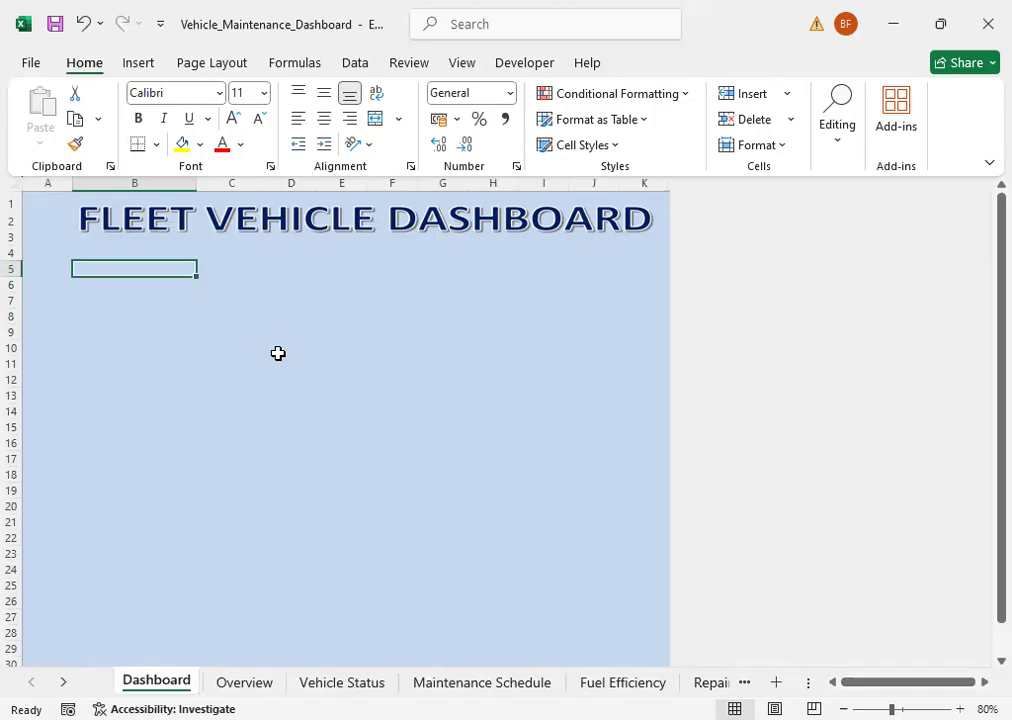
{"action": "left_click", "coordinate": [244, 682]}
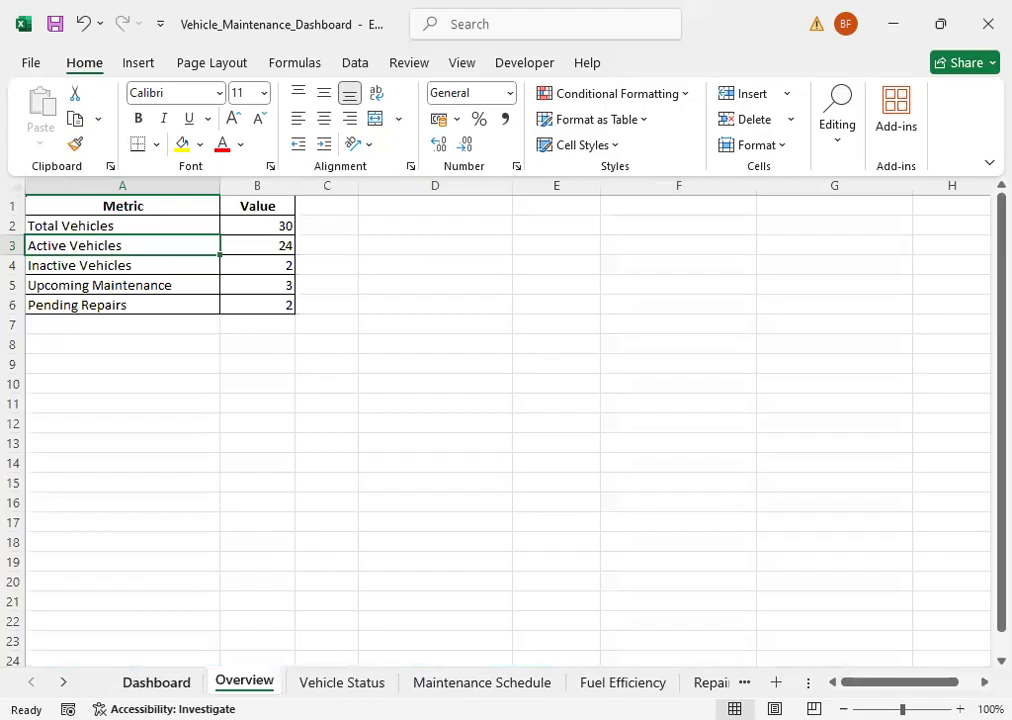
{"action": "left_click", "coordinate": [183, 684]}
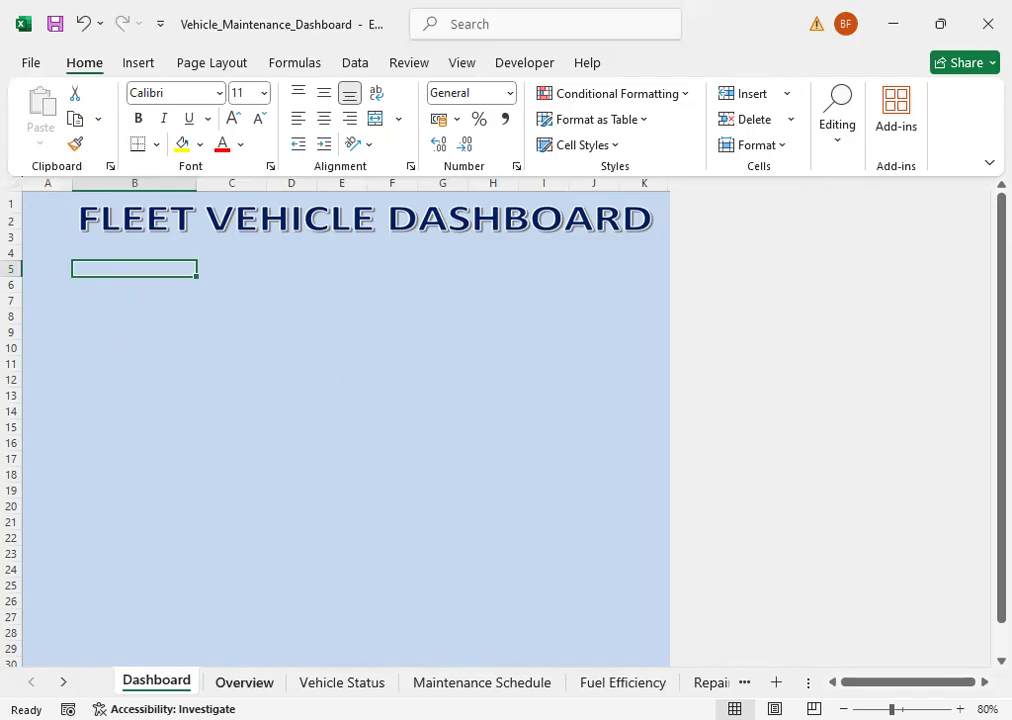
{"action": "left_click", "coordinate": [244, 682]}
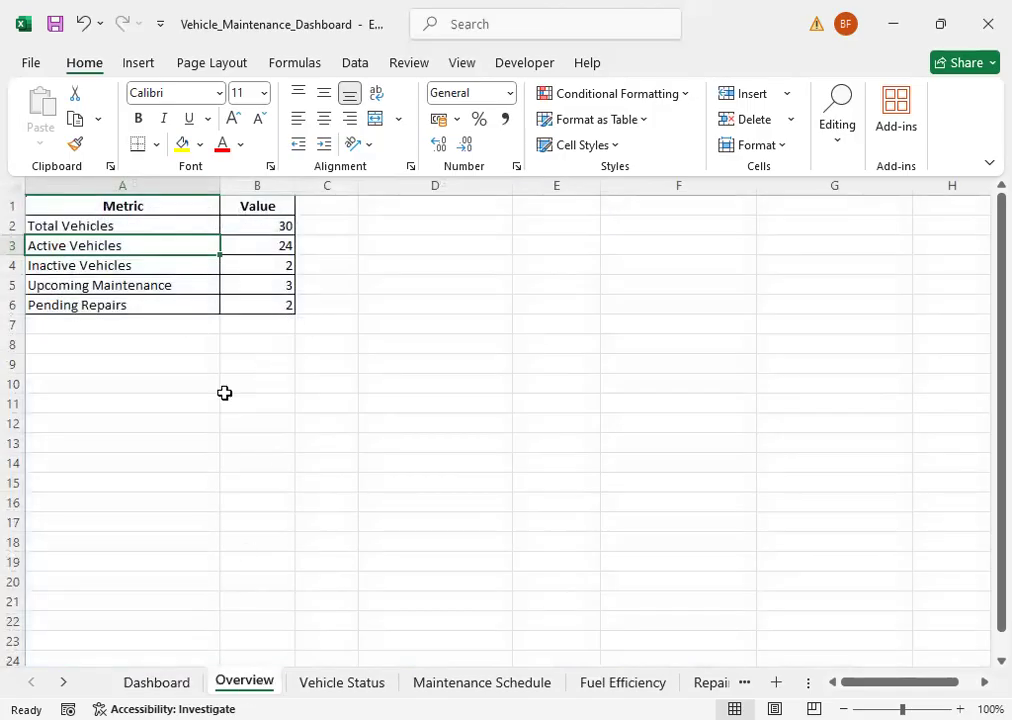
{"action": "left_click", "coordinate": [156, 682]}
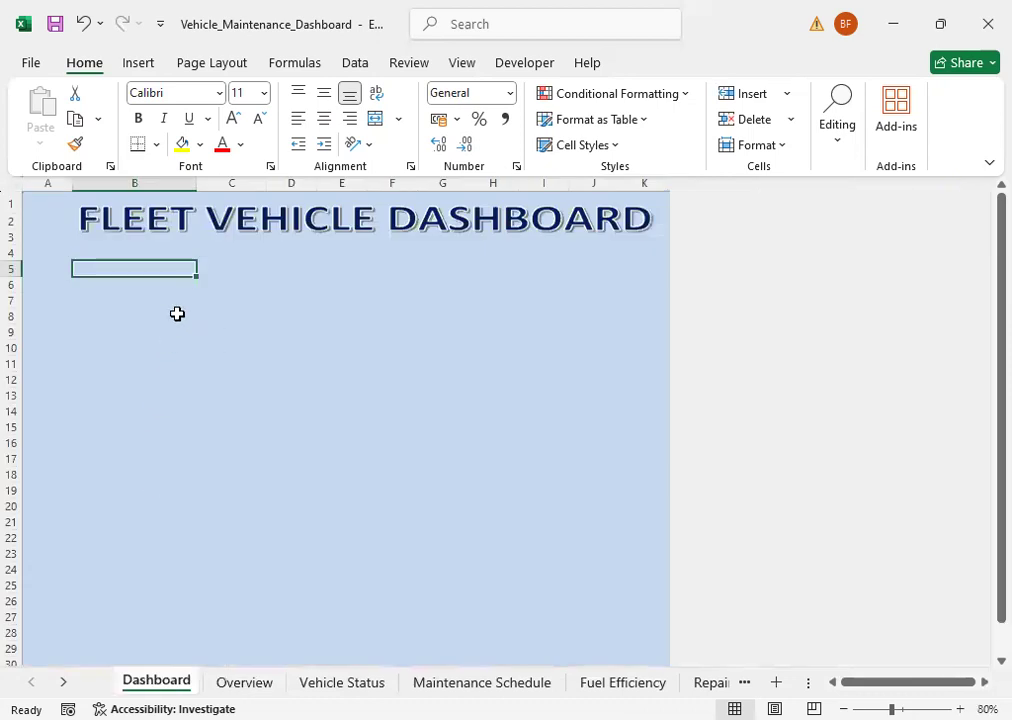
Step: Create a PivotTable from the Overview sheet's range A1:B6, placed on that existing worksheet at cell D1
{"action": "left_click", "coordinate": [244, 682]}
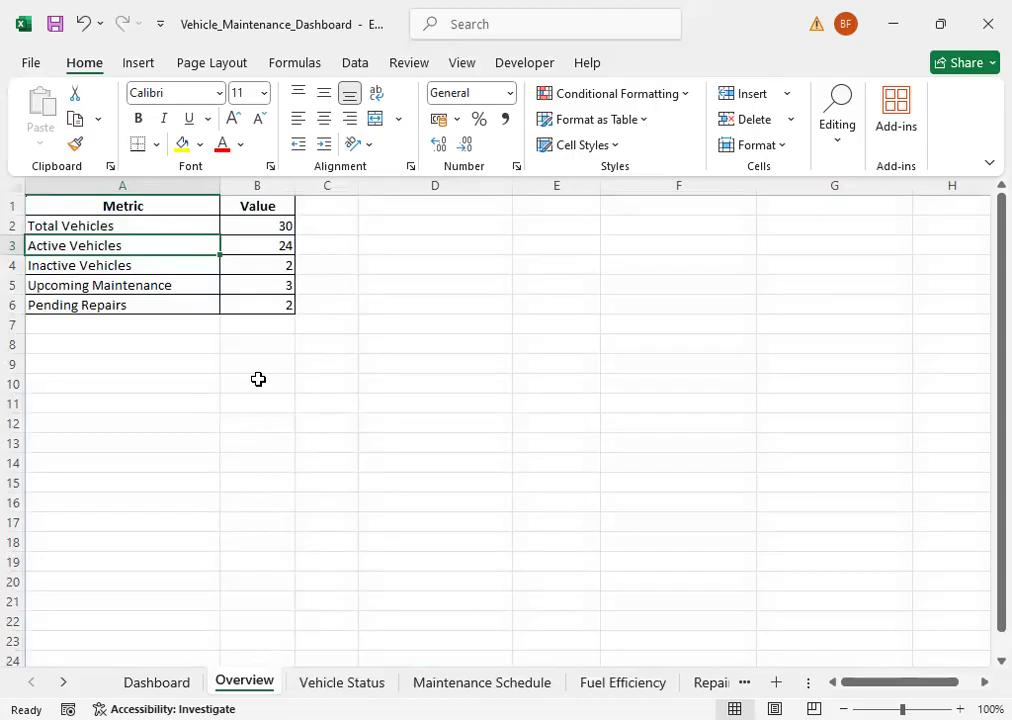
{"action": "left_click", "coordinate": [135, 66]}
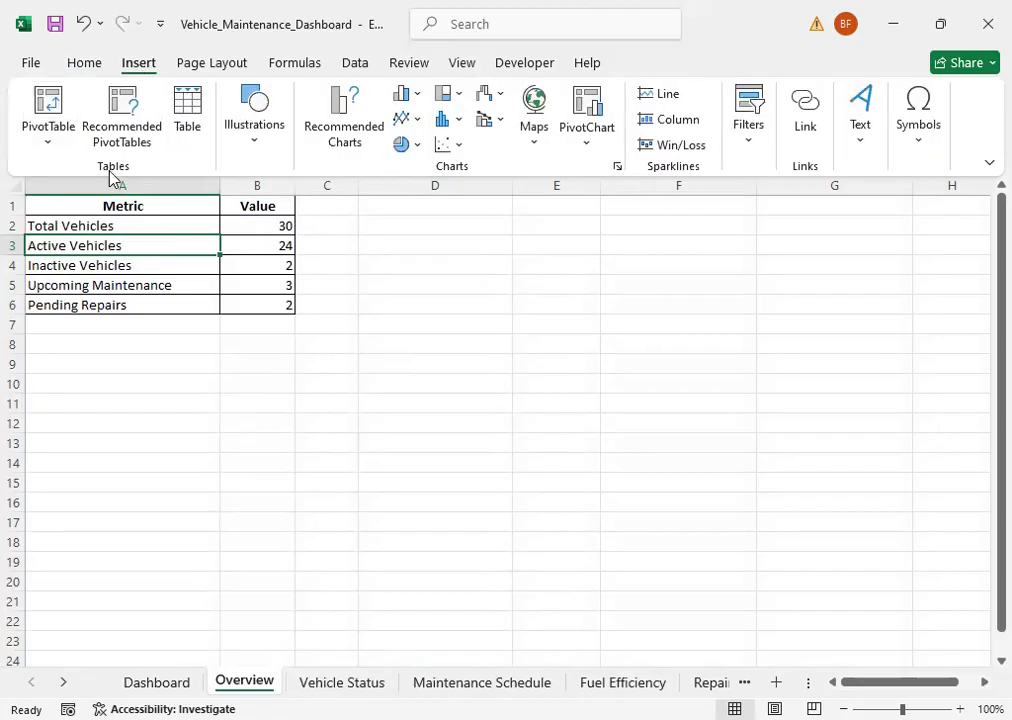
{"action": "left_click", "coordinate": [50, 150]}
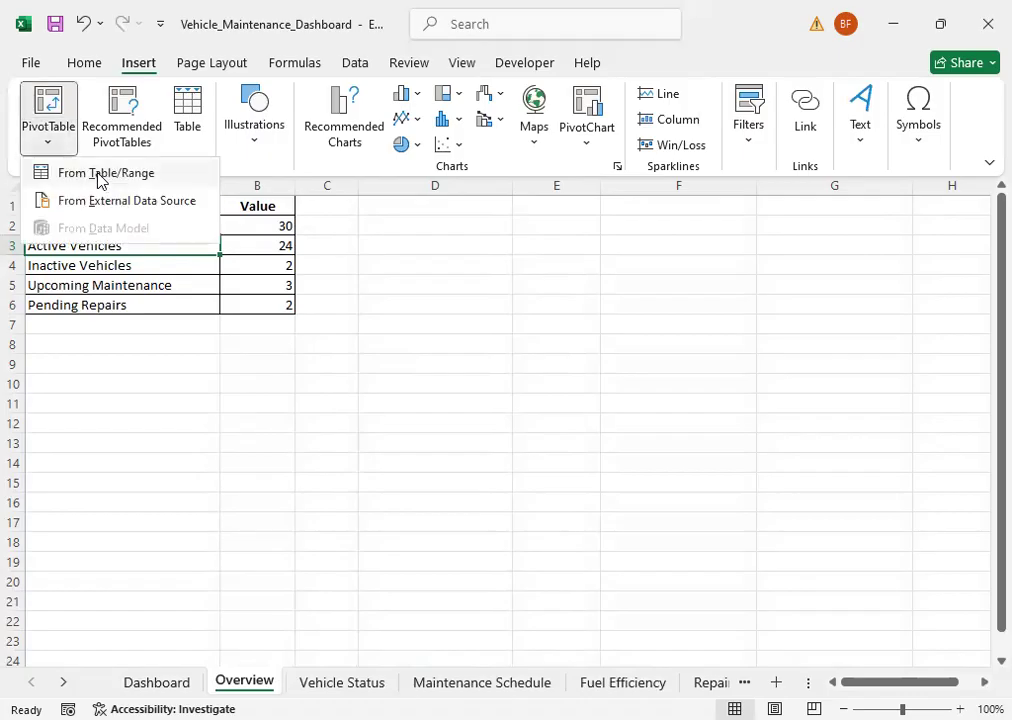
{"action": "left_click", "coordinate": [100, 178]}
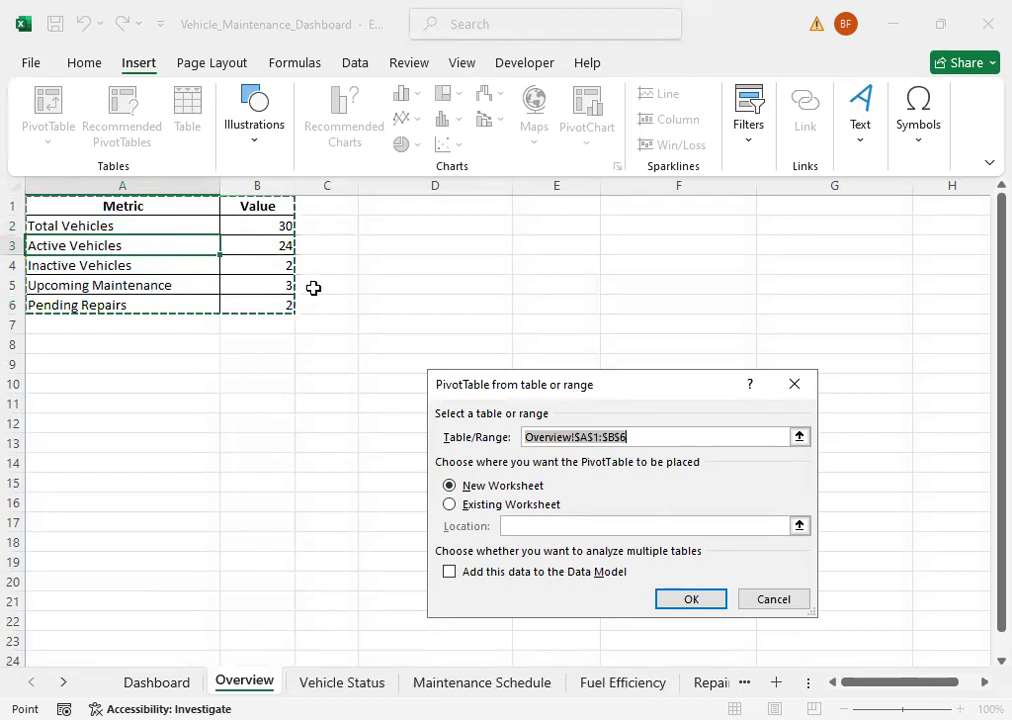
{"action": "left_click", "coordinate": [466, 511]}
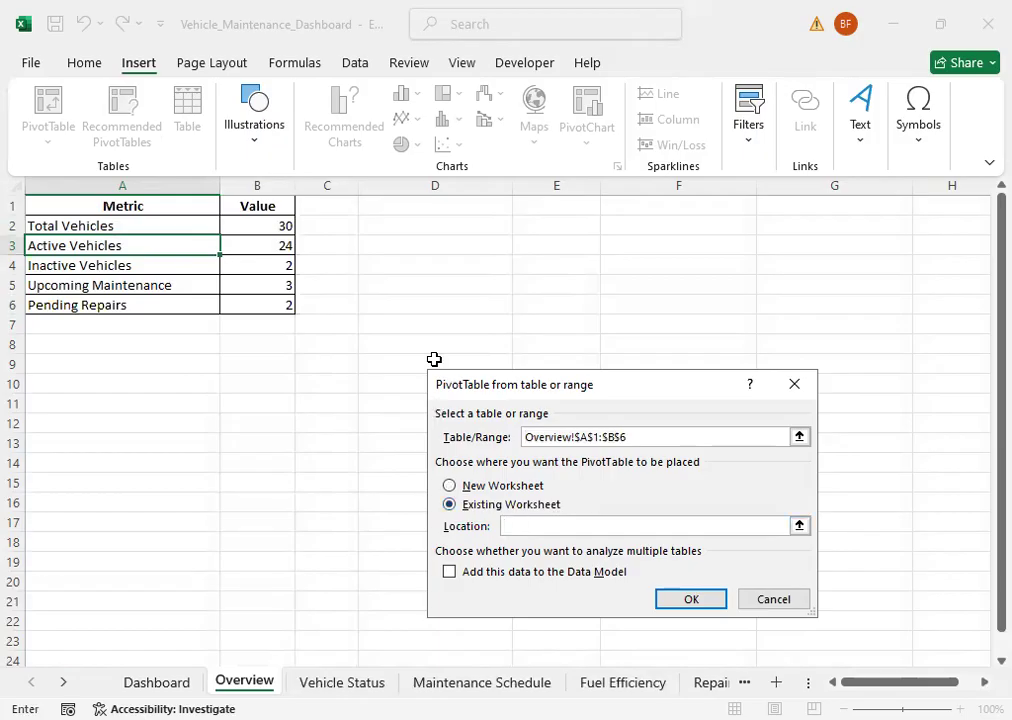
{"action": "left_click", "coordinate": [390, 216]}
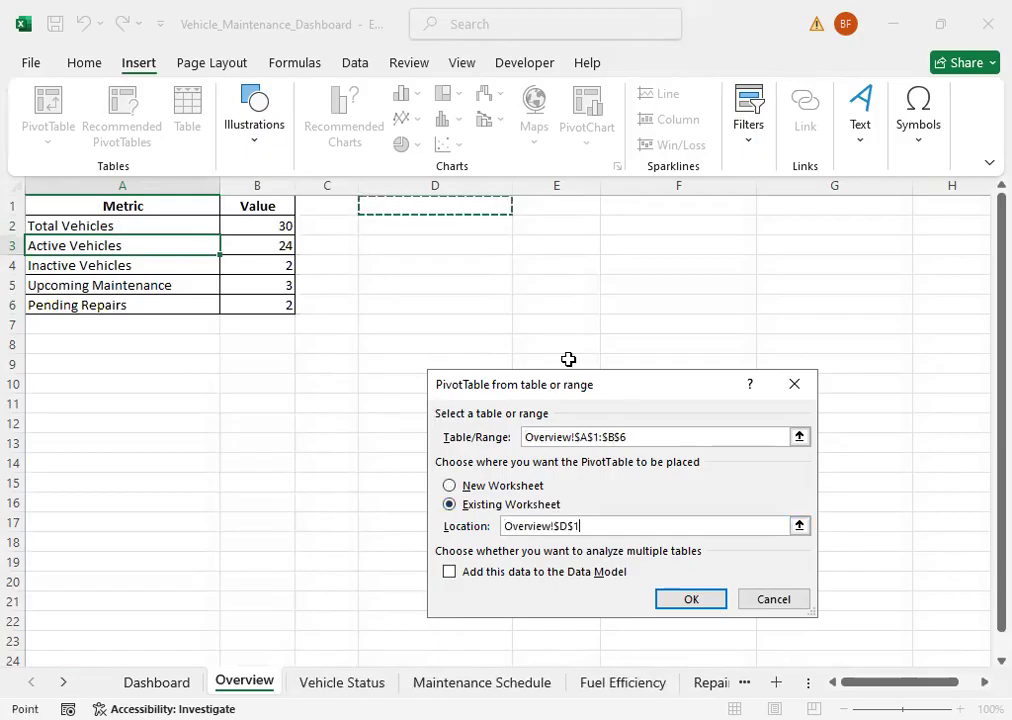
{"action": "left_click", "coordinate": [690, 598]}
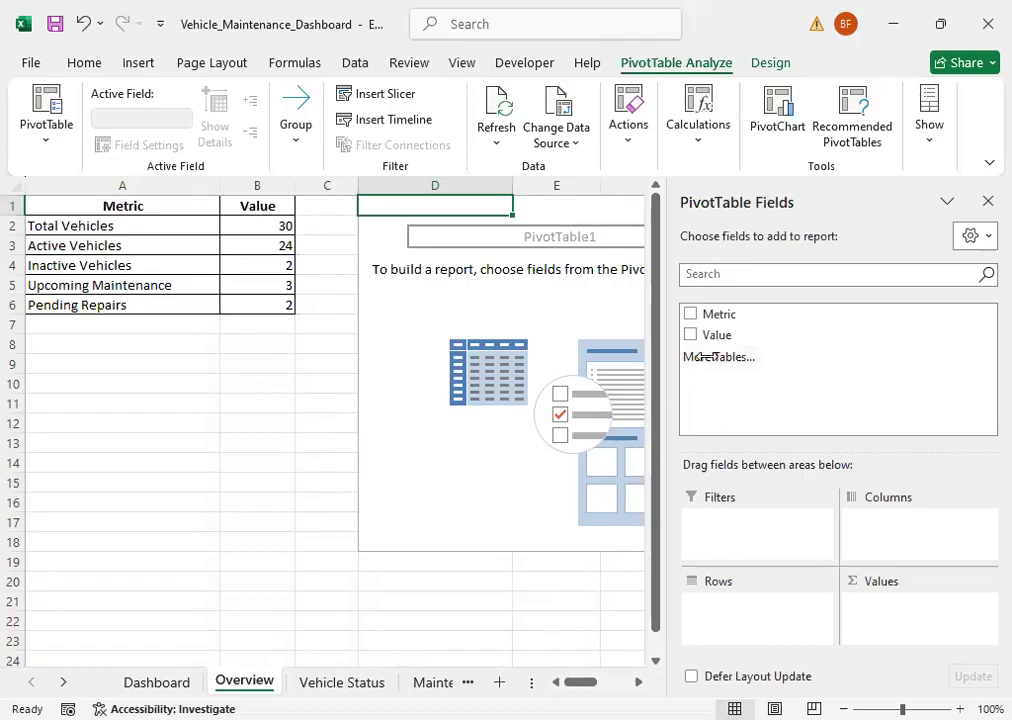
Step: Add Metric to the PivotTable's rows and Value to its values as a sum, and close the field list
{"action": "left_click_drag", "start_coordinate": [714, 320], "coordinate": [763, 601]}
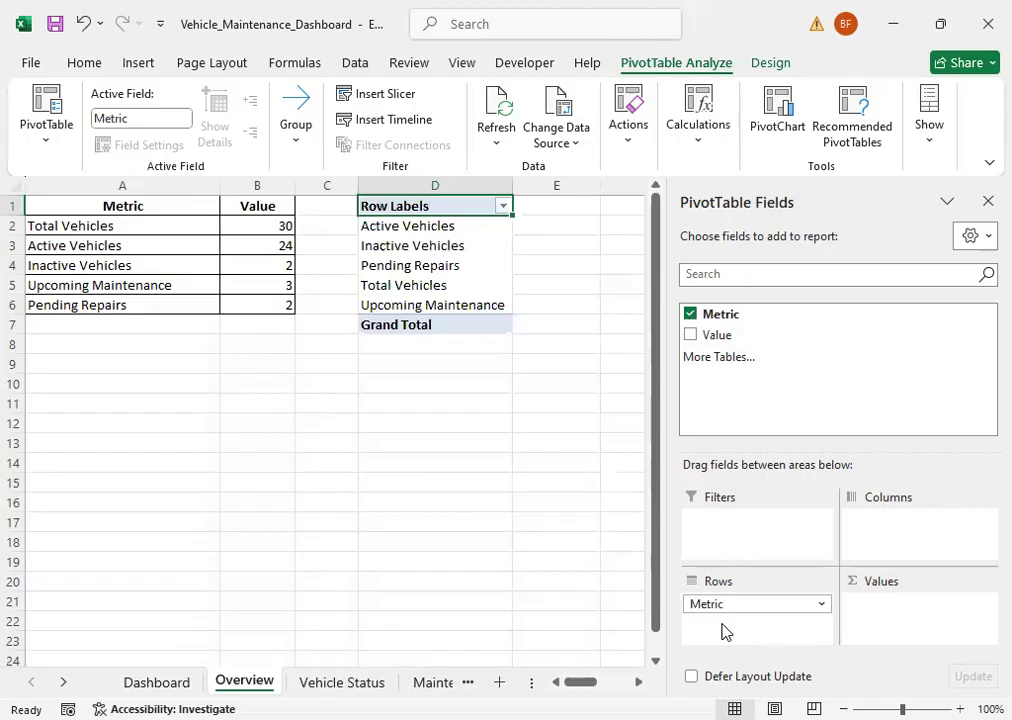
{"action": "left_click_drag", "start_coordinate": [722, 318], "coordinate": [736, 617]}
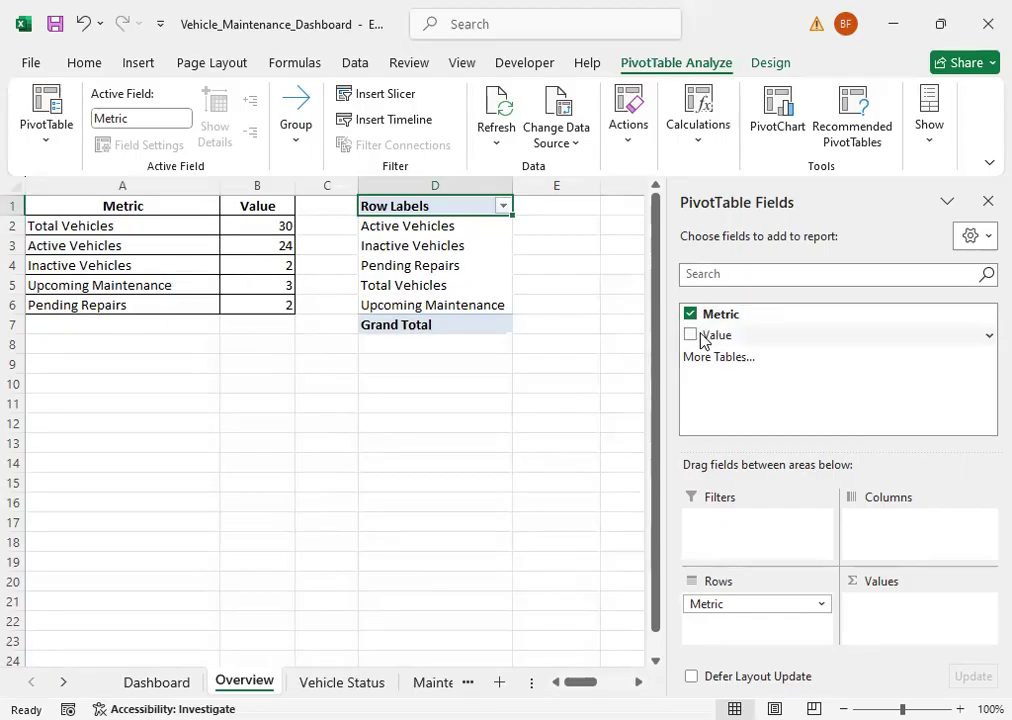
{"action": "left_click_drag", "start_coordinate": [708, 333], "coordinate": [938, 590]}
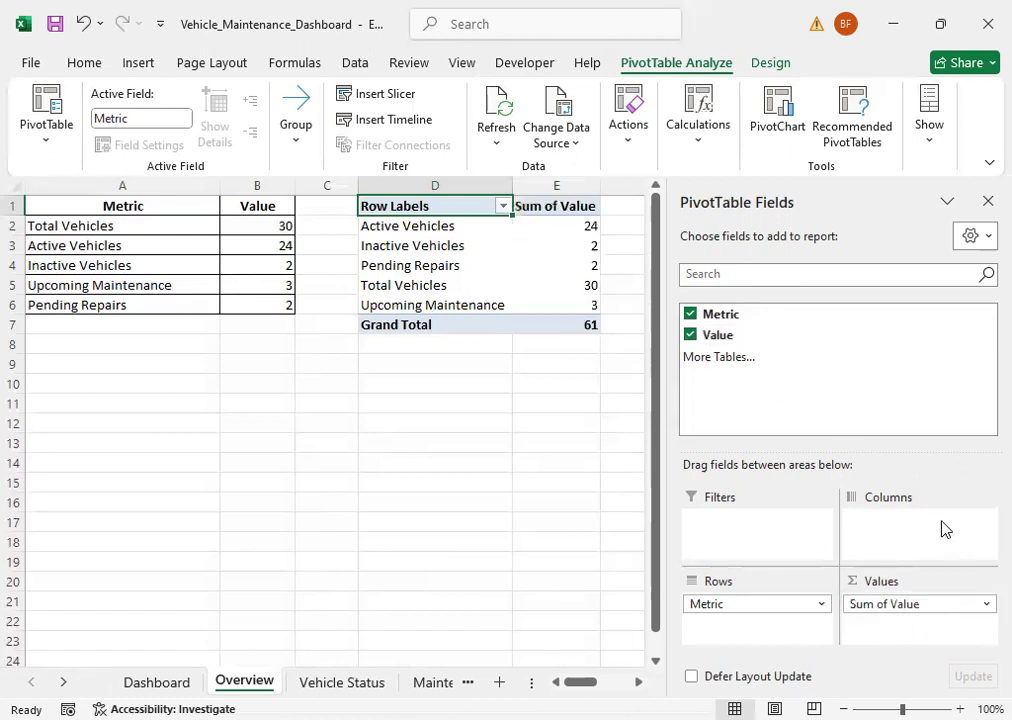
{"action": "left_click", "coordinate": [986, 204]}
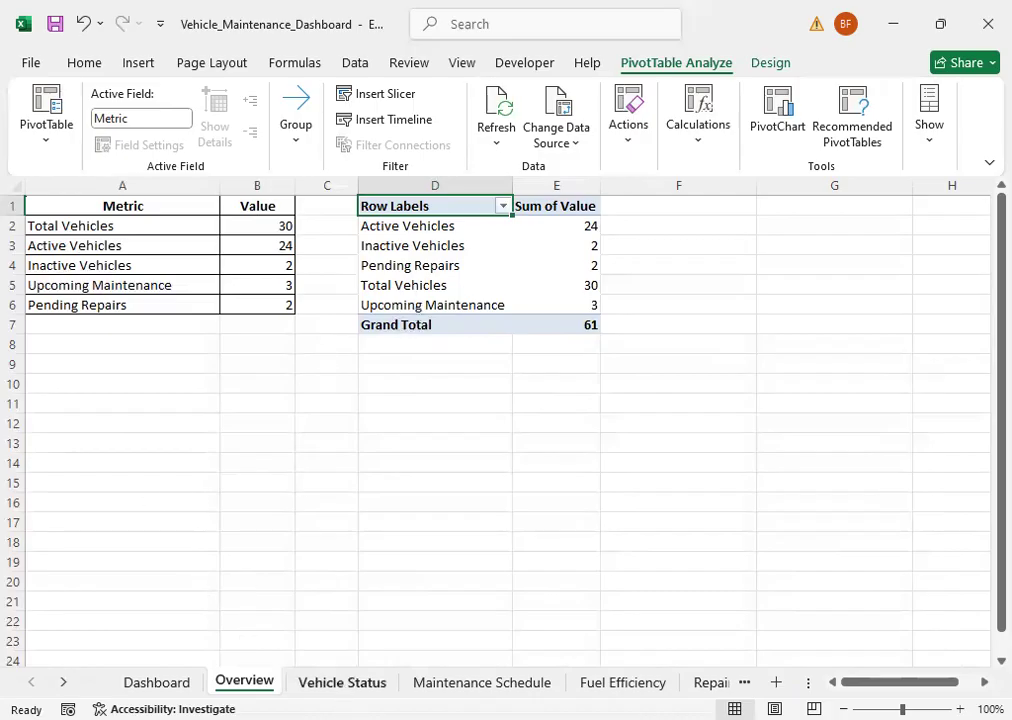
Step: Switch to the Vehicle Status sheet and bring up the commands for inserting a PivotTable
{"action": "left_click", "coordinate": [342, 682]}
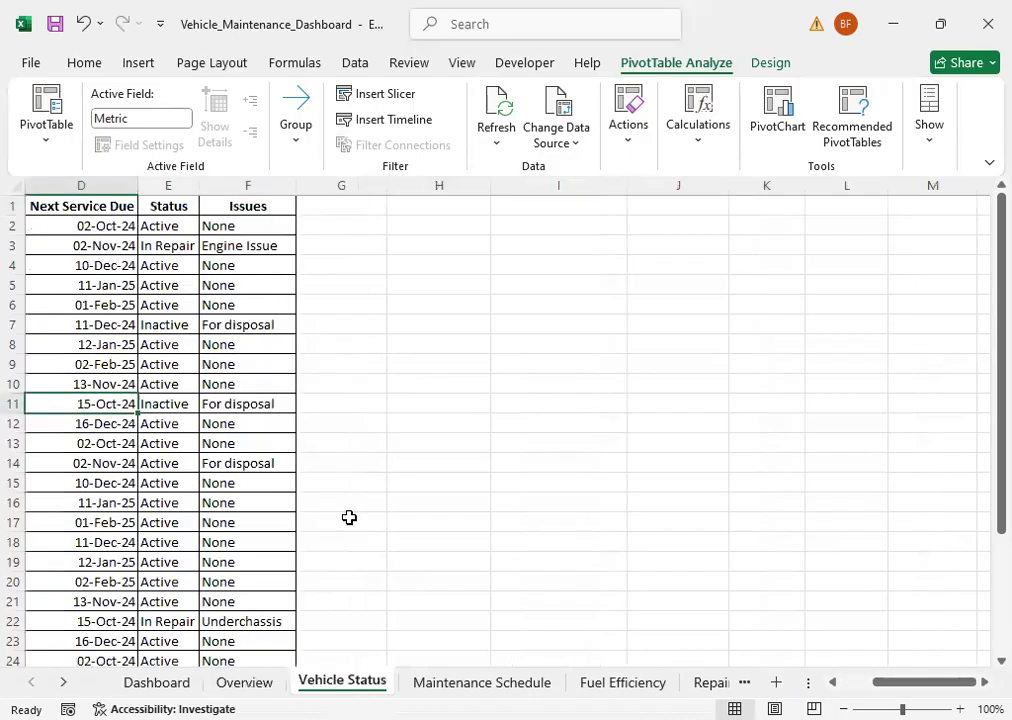
{"action": "left_click", "coordinate": [134, 66]}
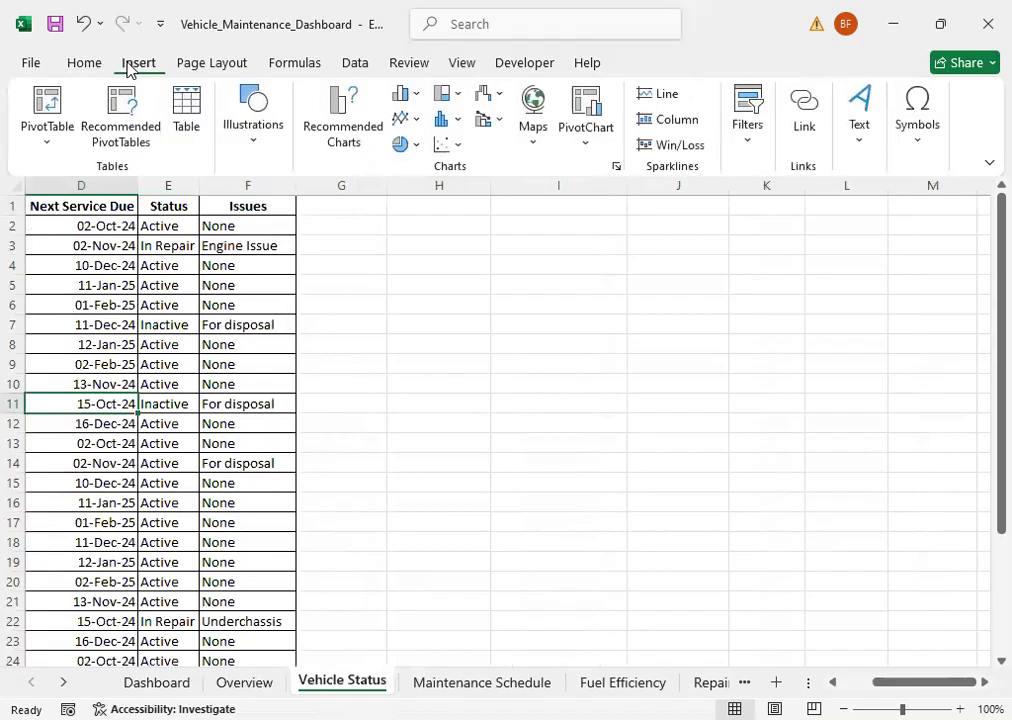
{"action": "left_click", "coordinate": [50, 148]}
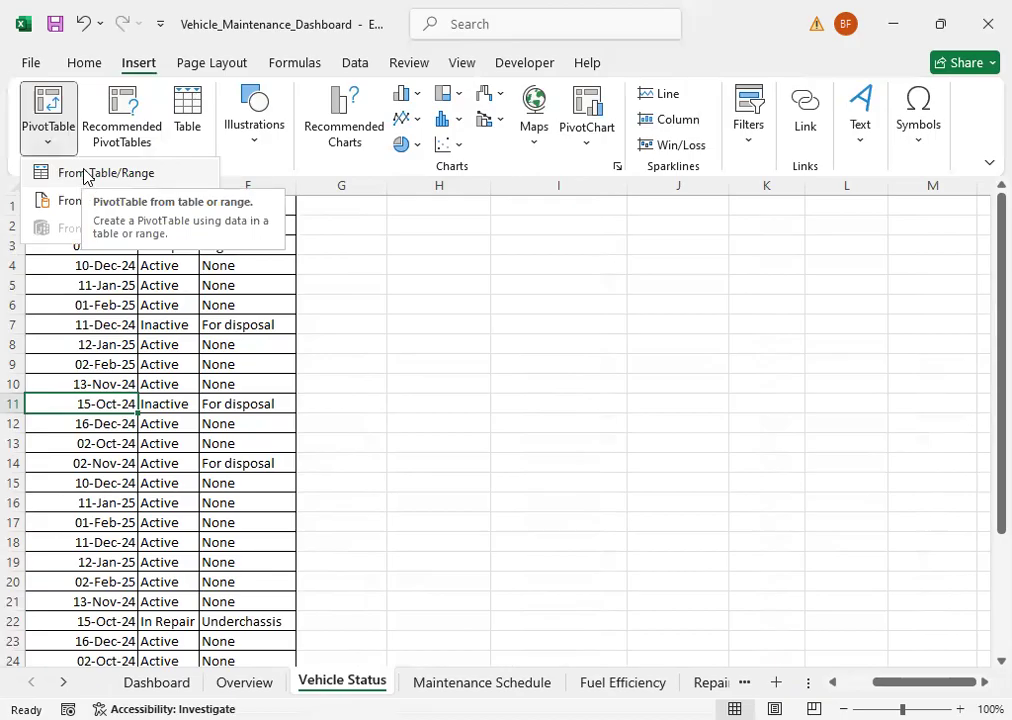
{"action": "key", "text": "Return"}
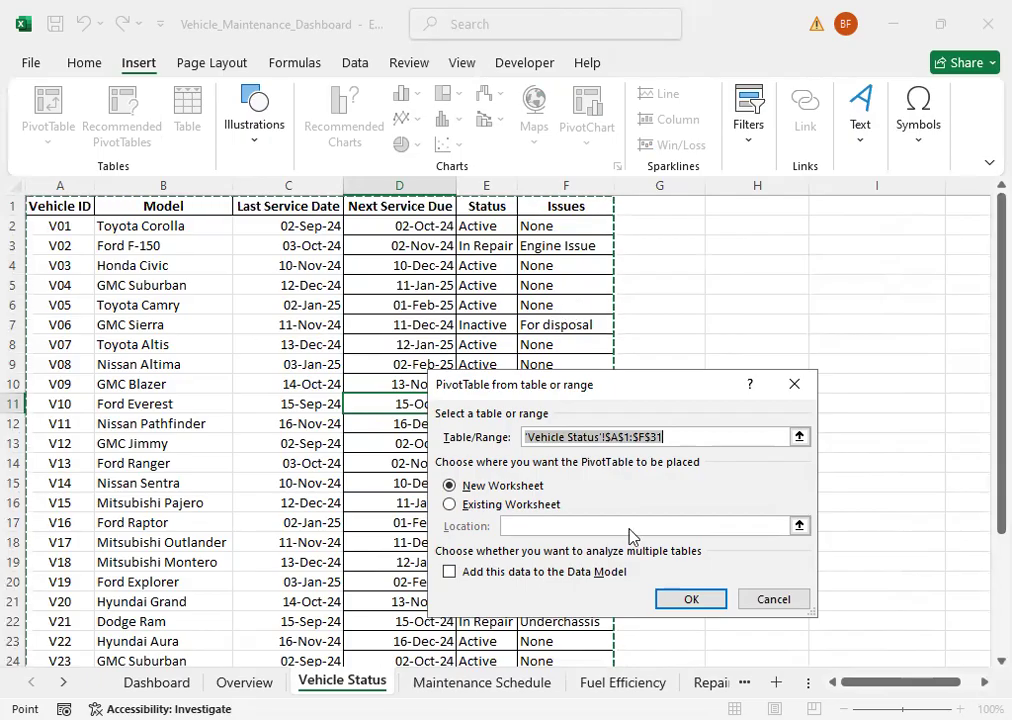
{"action": "left_click", "coordinate": [679, 211]}
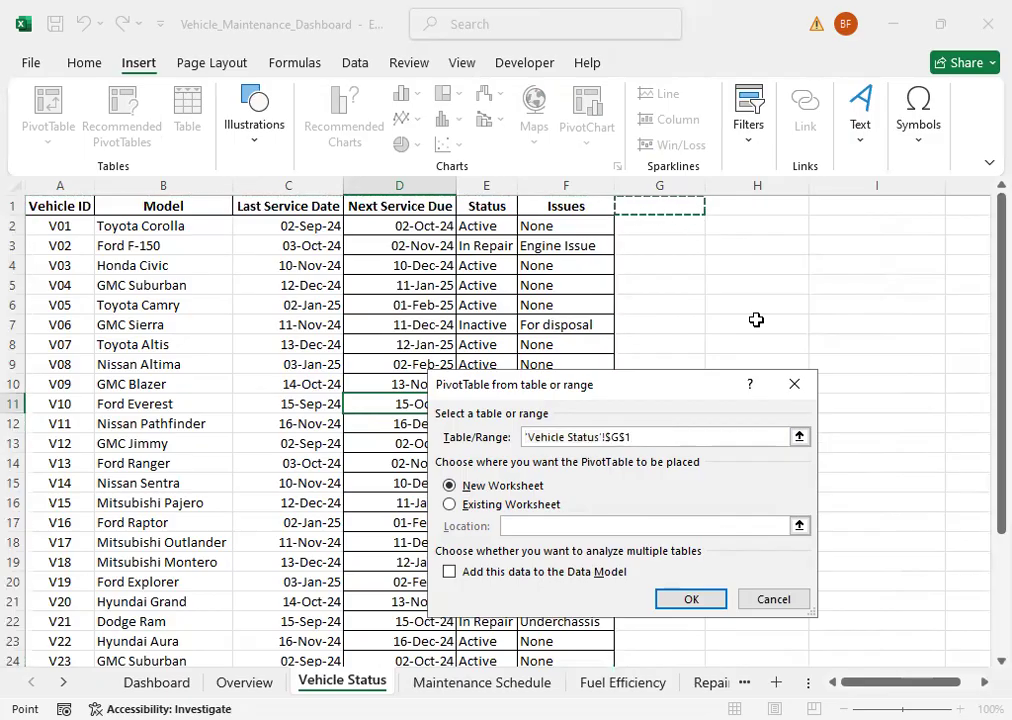
{"action": "left_click", "coordinate": [452, 505]}
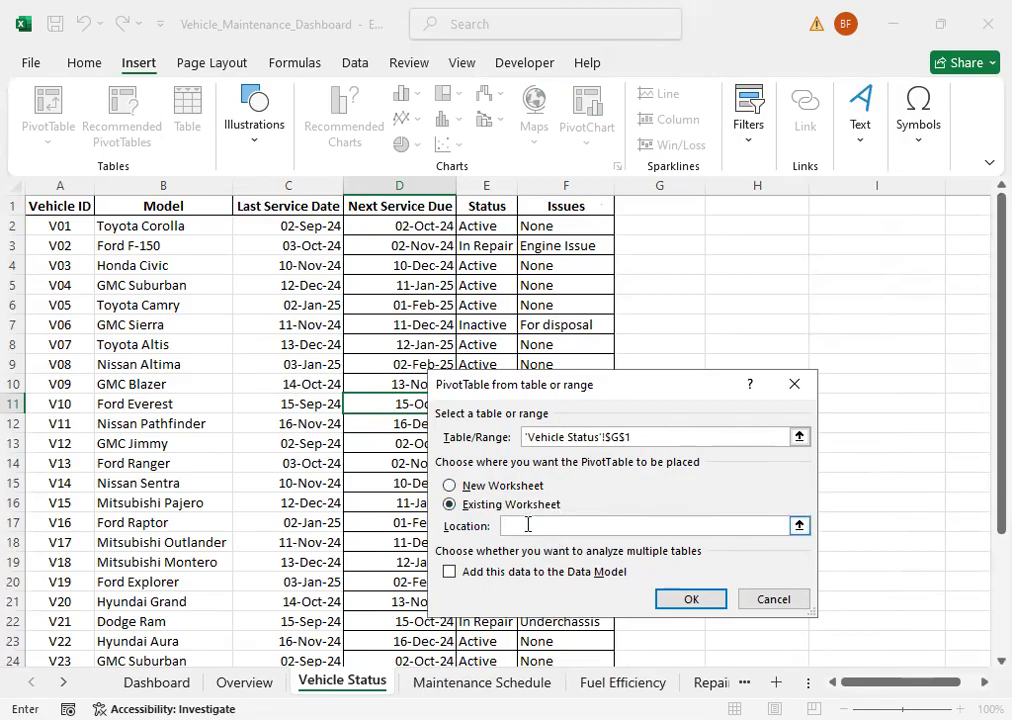
{"action": "left_click", "coordinate": [678, 229]}
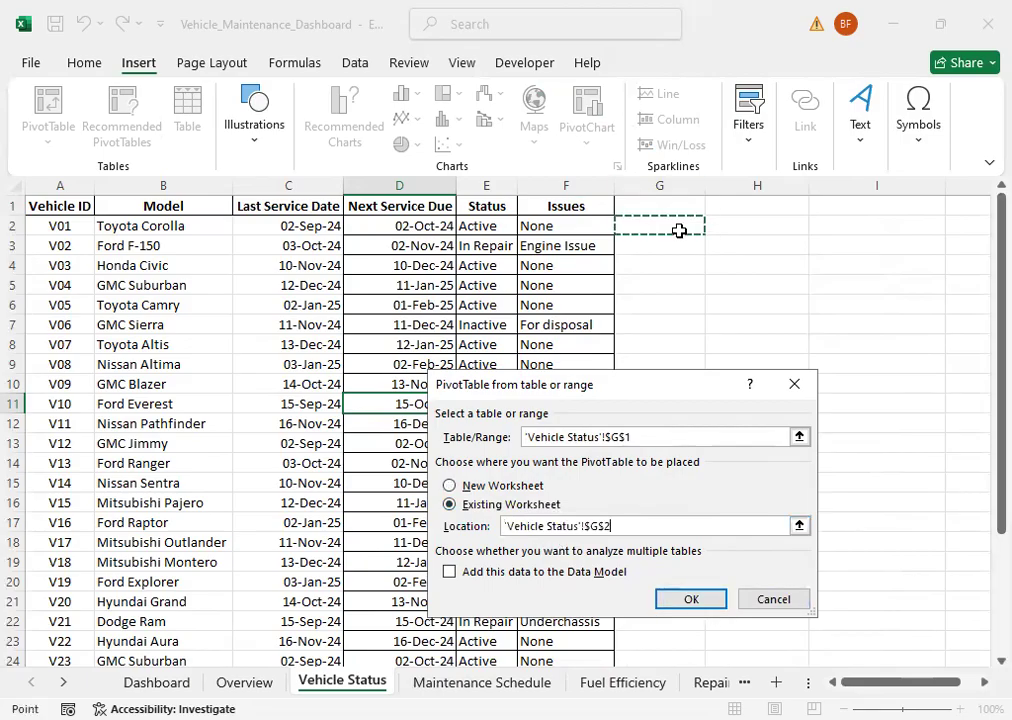
{"action": "left_click", "coordinate": [713, 602]}
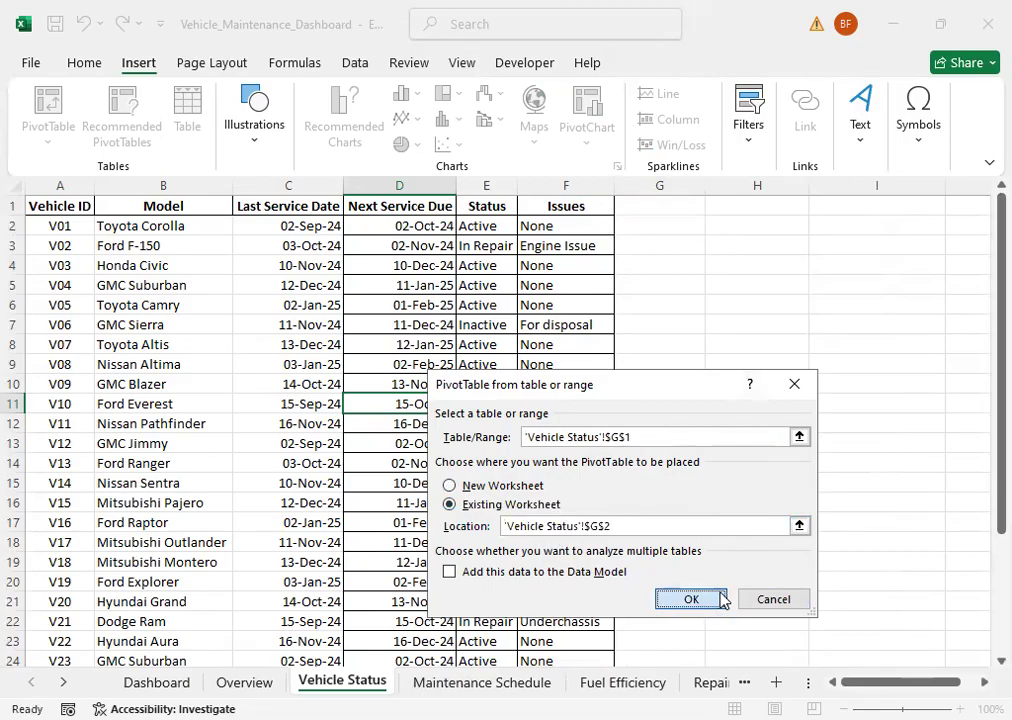
{"action": "left_click", "coordinate": [709, 603]}
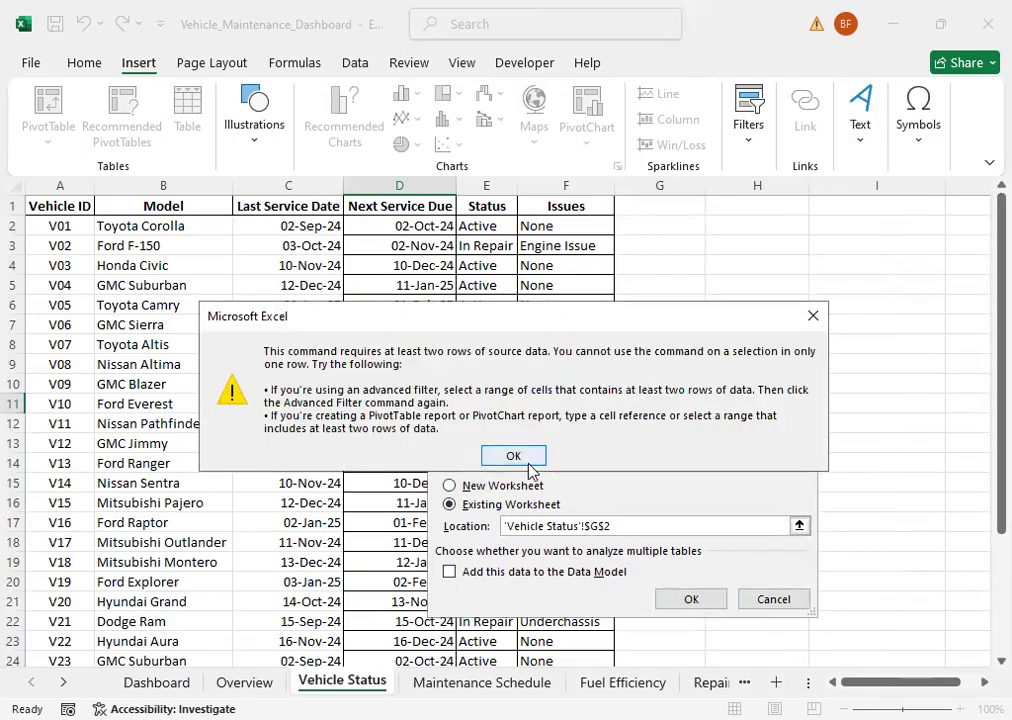
{"action": "key", "text": "Return"}
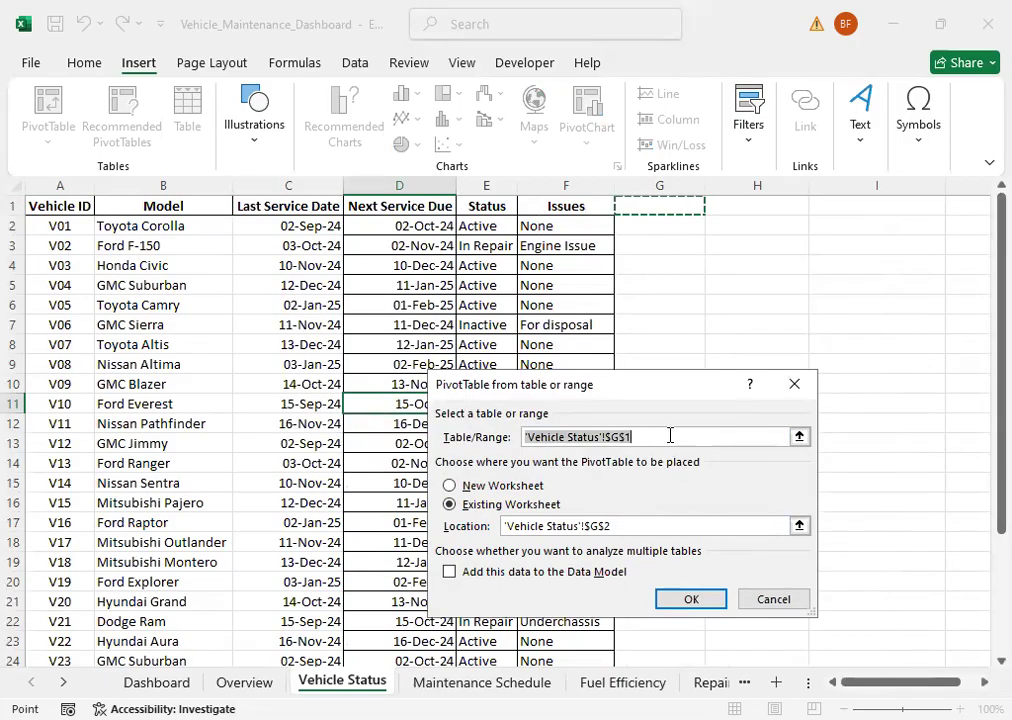
{"action": "left_click", "coordinate": [645, 526]}
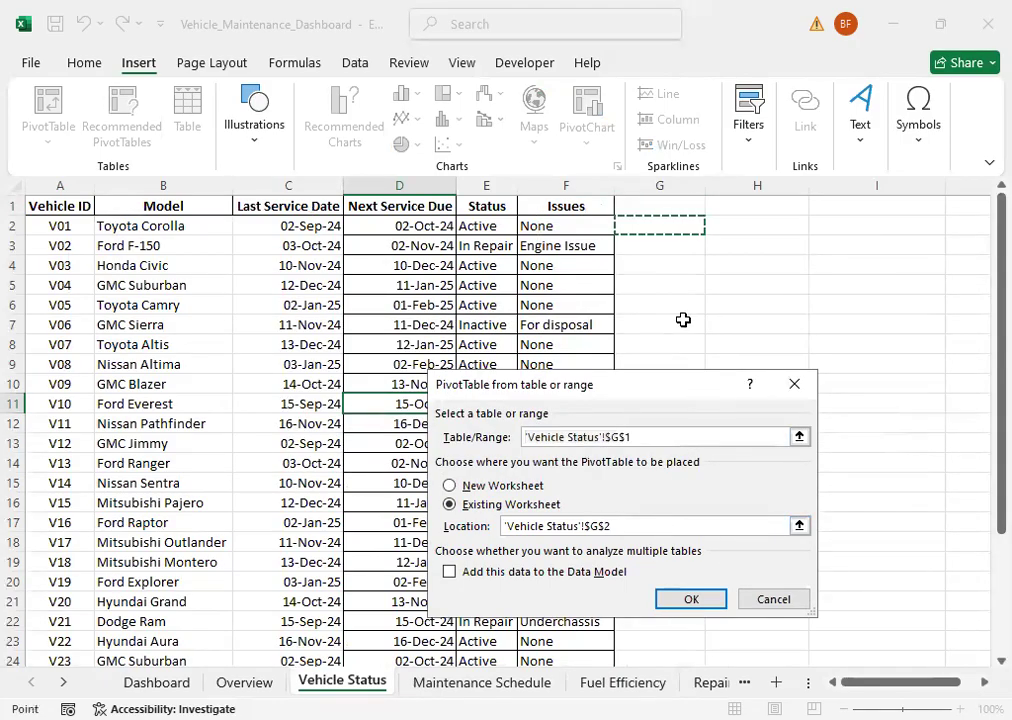
{"action": "left_click", "coordinate": [693, 602]}
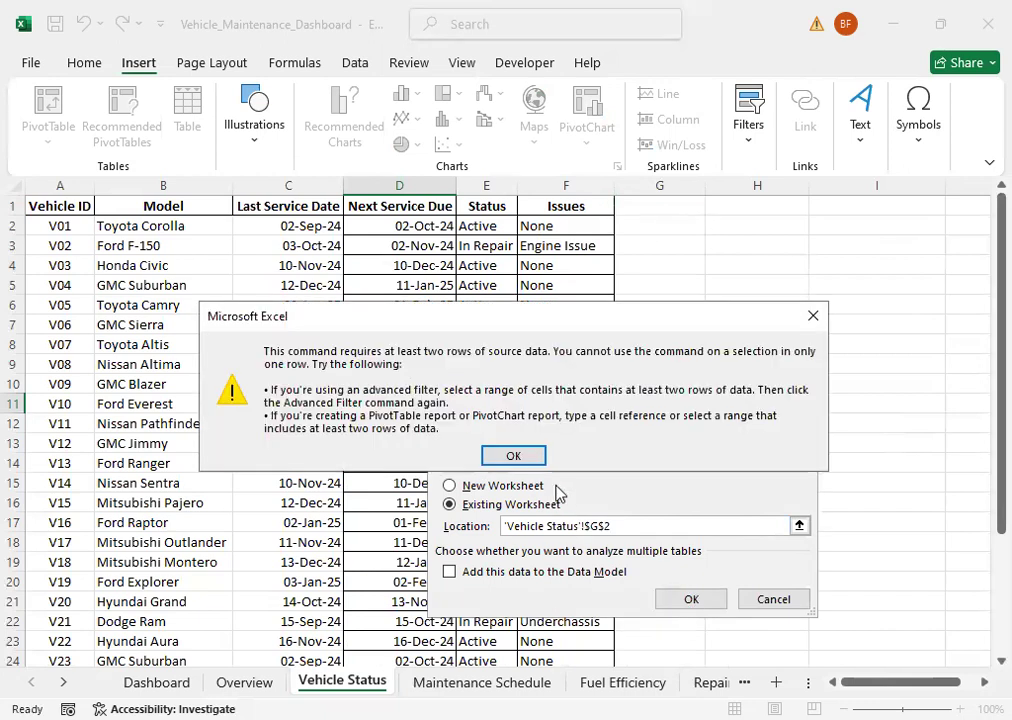
{"action": "left_click", "coordinate": [522, 458]}
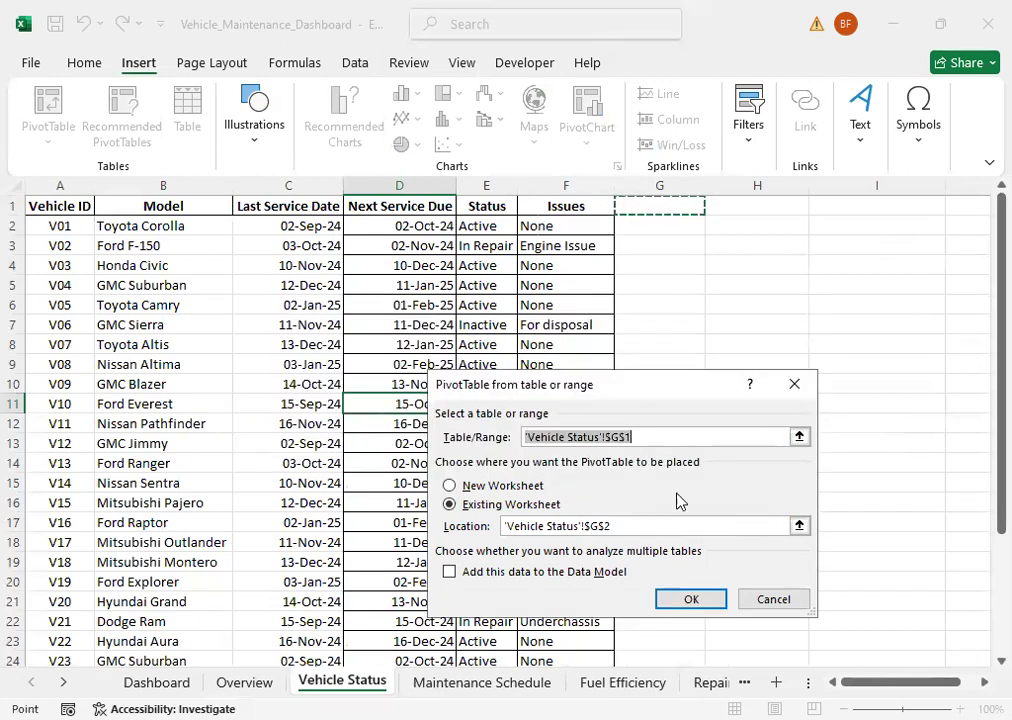
{"action": "left_click", "coordinate": [762, 598]}
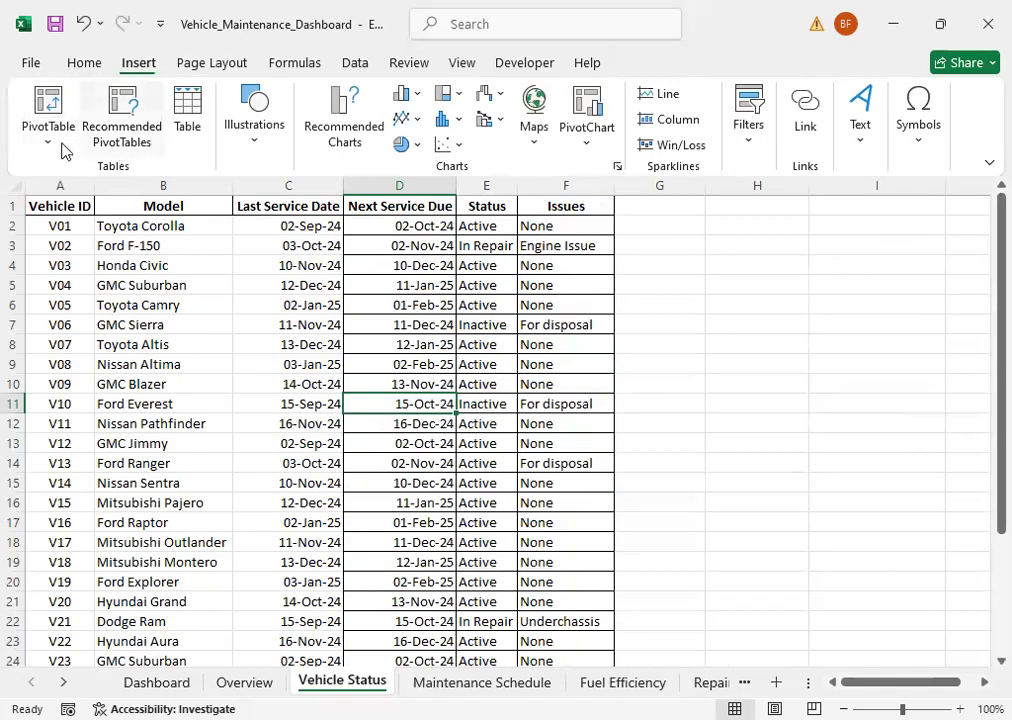
{"action": "left_click", "coordinate": [49, 147]}
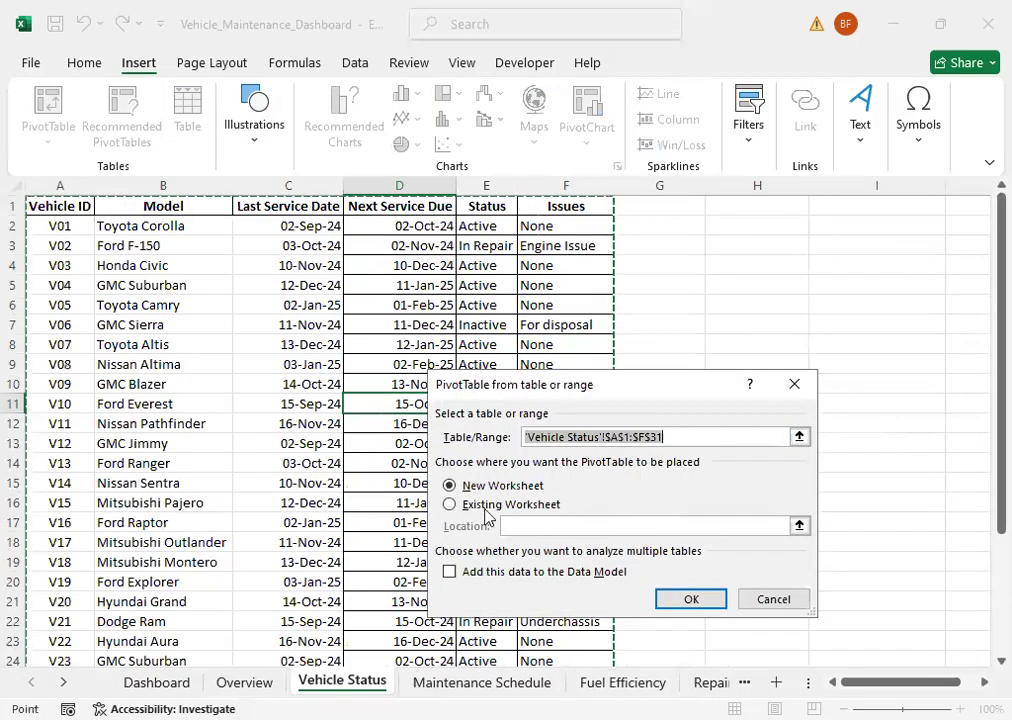
{"action": "left_click", "coordinate": [700, 225]}
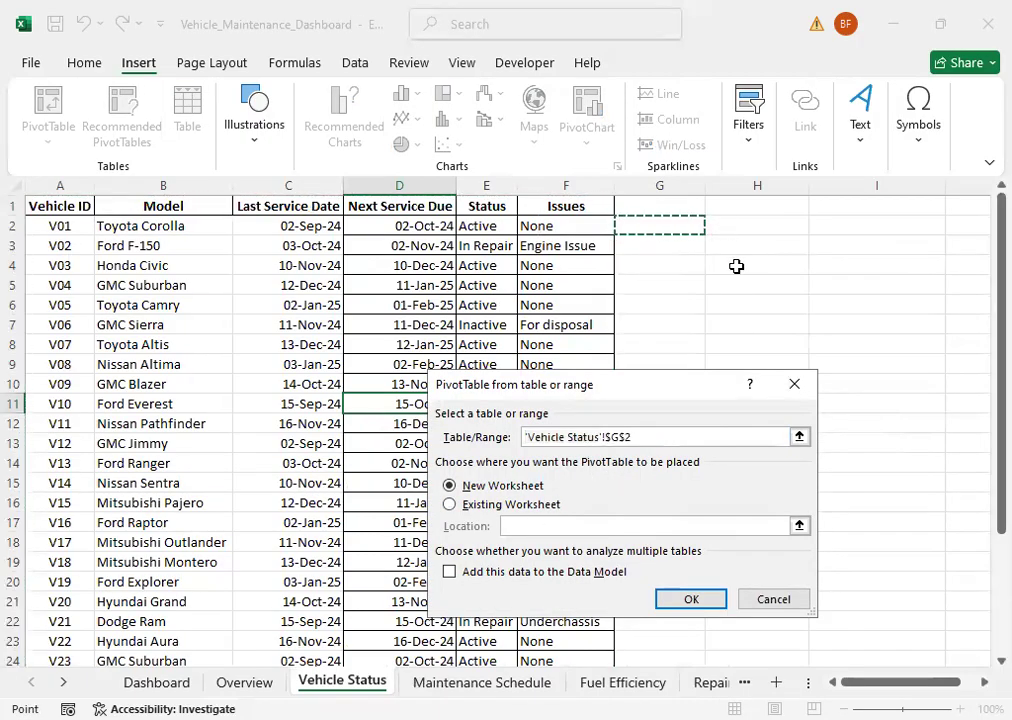
{"action": "left_click", "coordinate": [764, 599]}
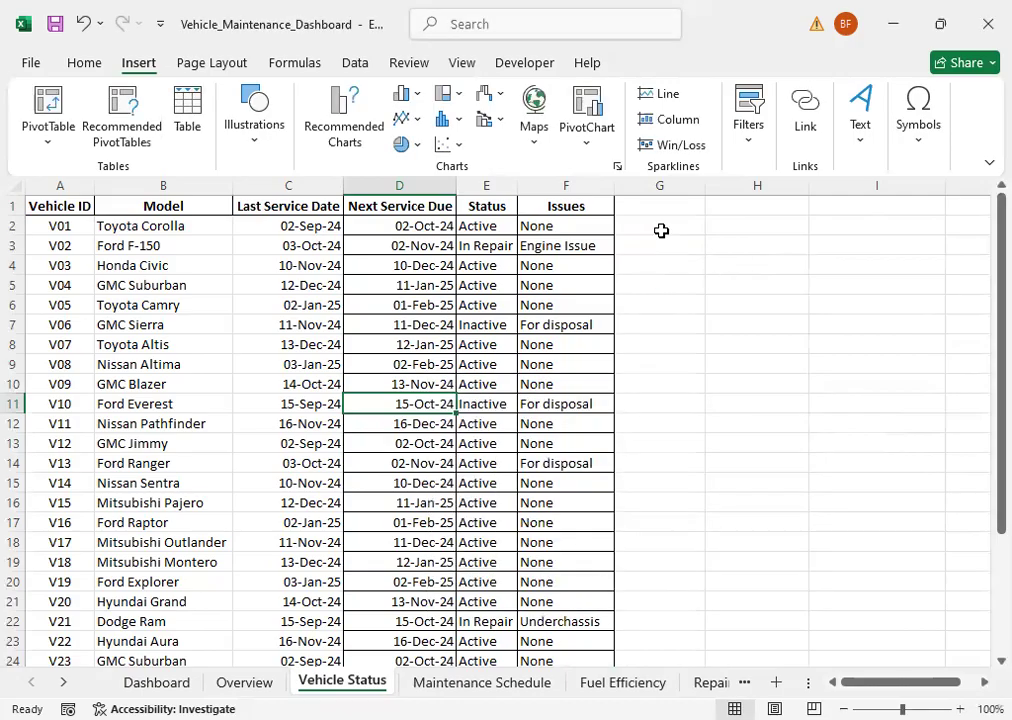
Step: Create a PivotTable from the Vehicle Status range A1:F31, placed on that existing worksheet at cell G2
{"action": "left_click", "coordinate": [661, 230]}
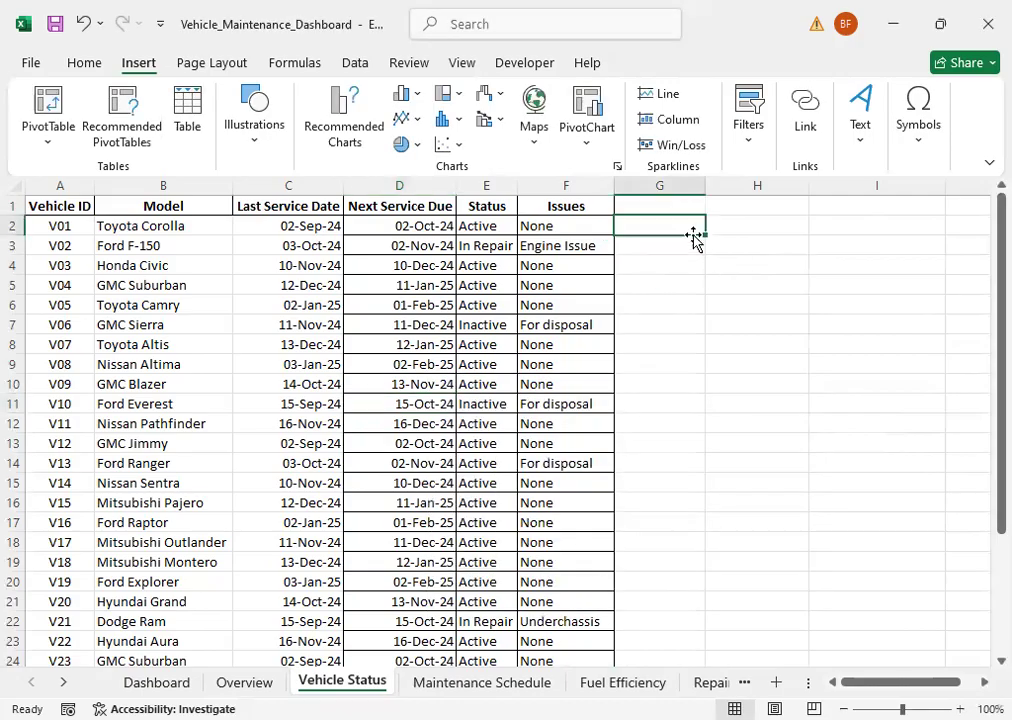
{"action": "left_click", "coordinate": [52, 140]}
{"action": "left_click", "coordinate": [93, 176]}
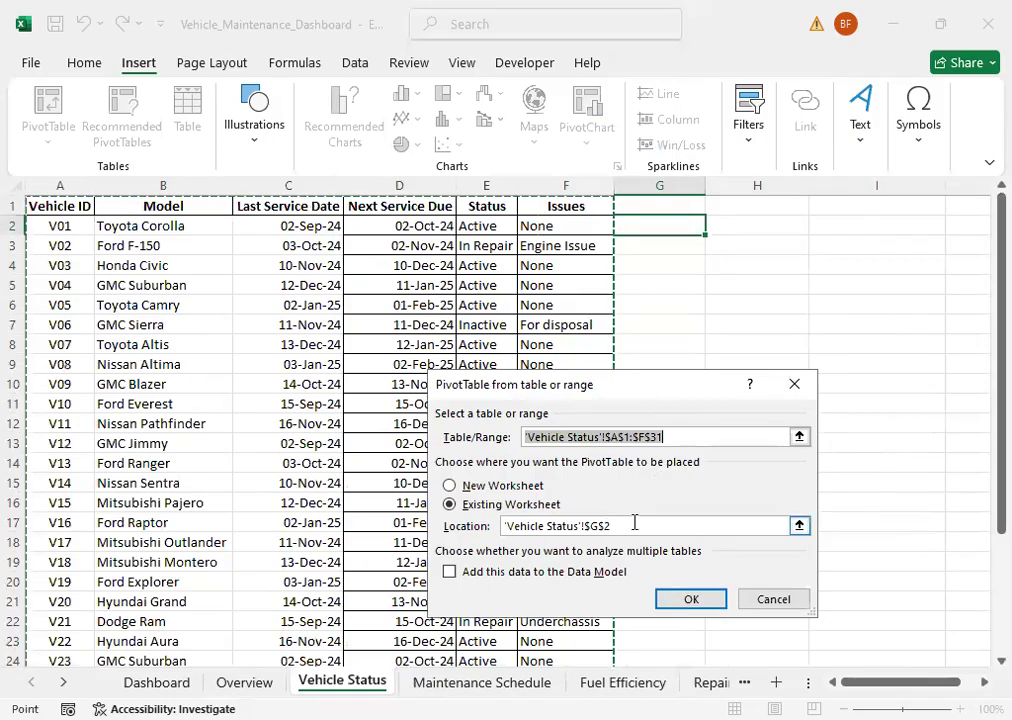
{"action": "left_click", "coordinate": [690, 602]}
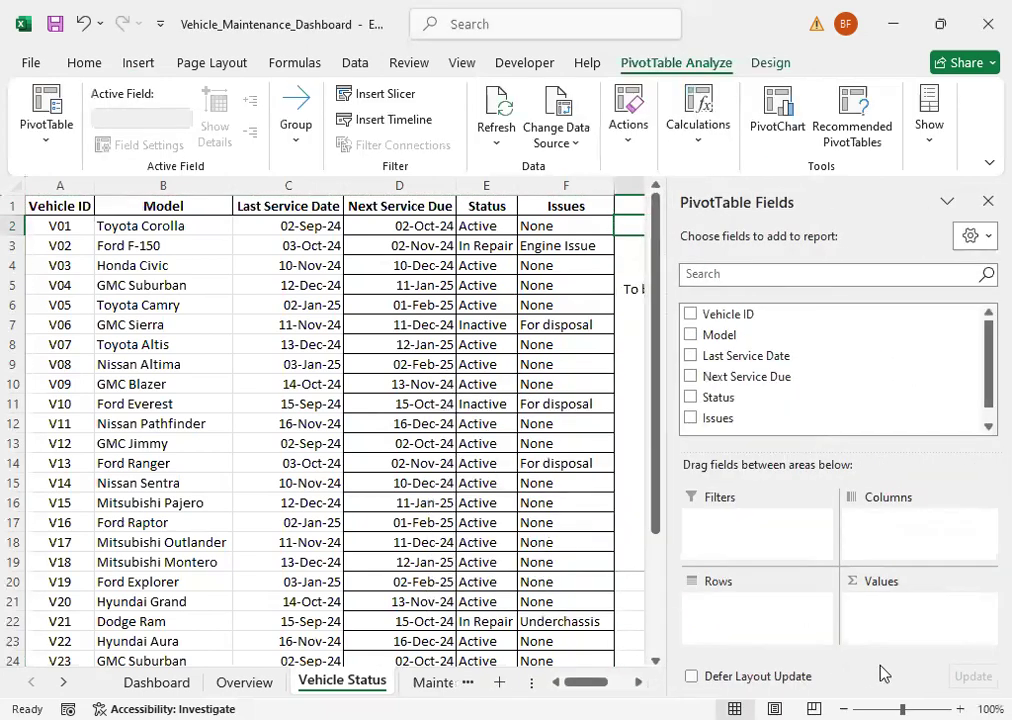
Step: Add Issues to the Vehicle Status PivotTable's rows and Model to its values as a count, and close the field list
{"action": "left_click", "coordinate": [638, 683]}
{"action": "left_click", "coordinate": [638, 683]}
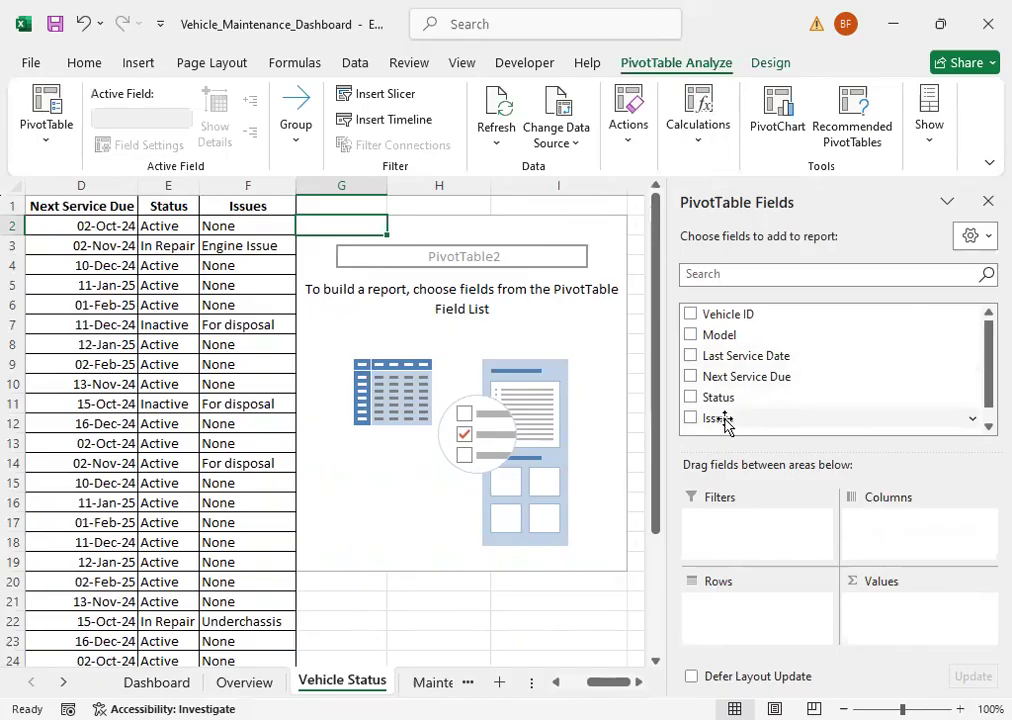
{"action": "left_click_drag", "start_coordinate": [726, 425], "coordinate": [740, 612]}
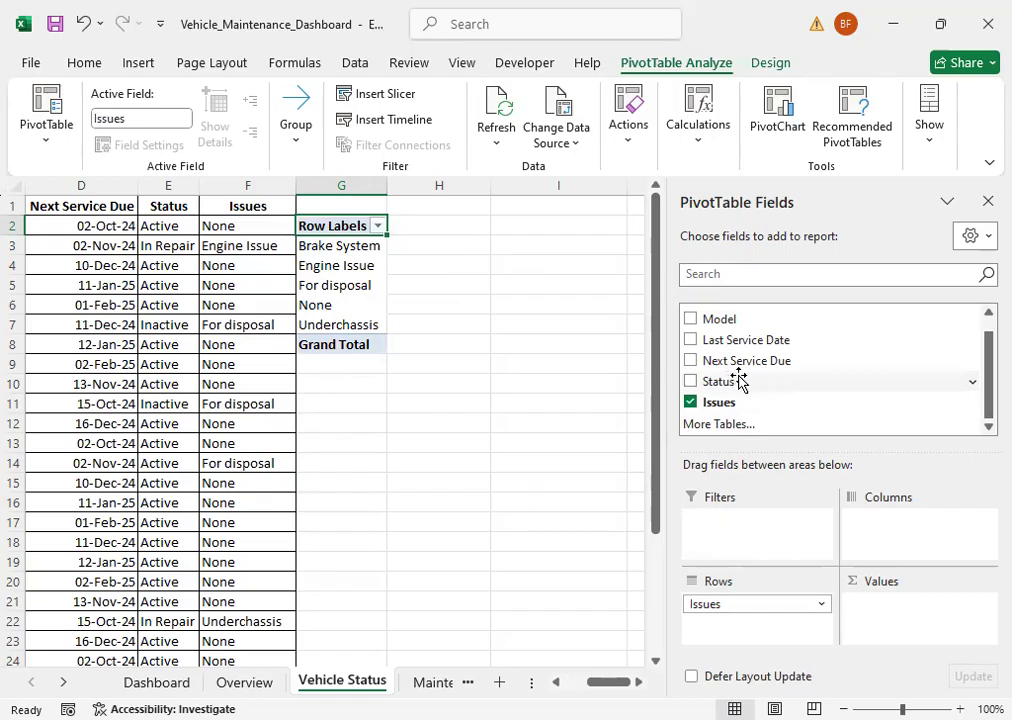
{"action": "left_click_drag", "start_coordinate": [729, 320], "coordinate": [905, 623]}
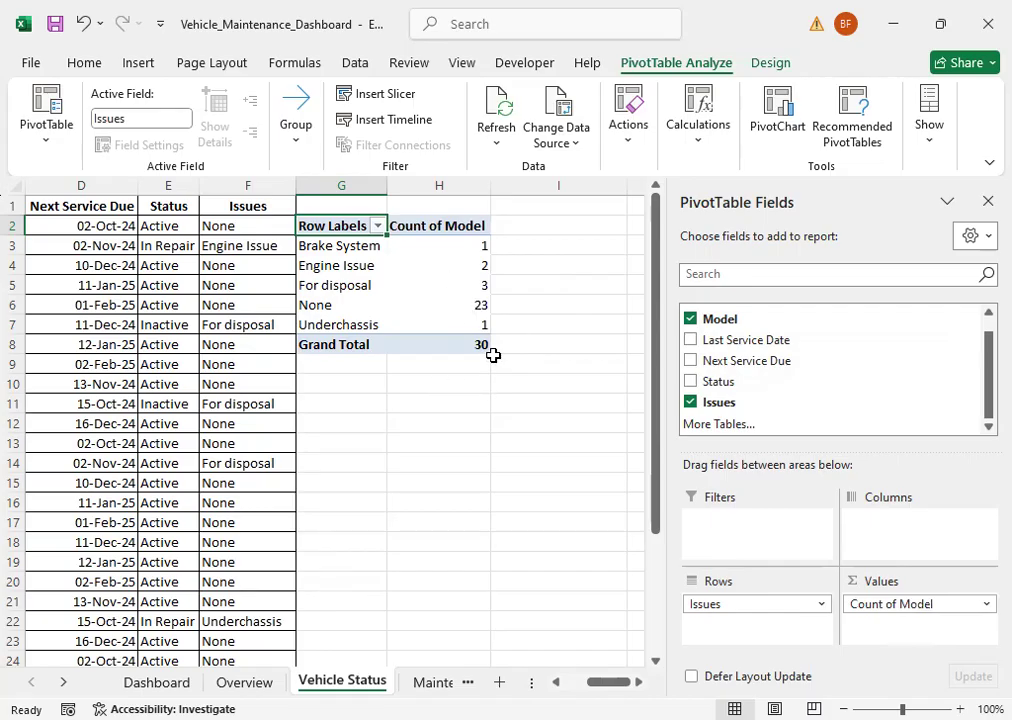
{"action": "left_click", "coordinate": [985, 205]}
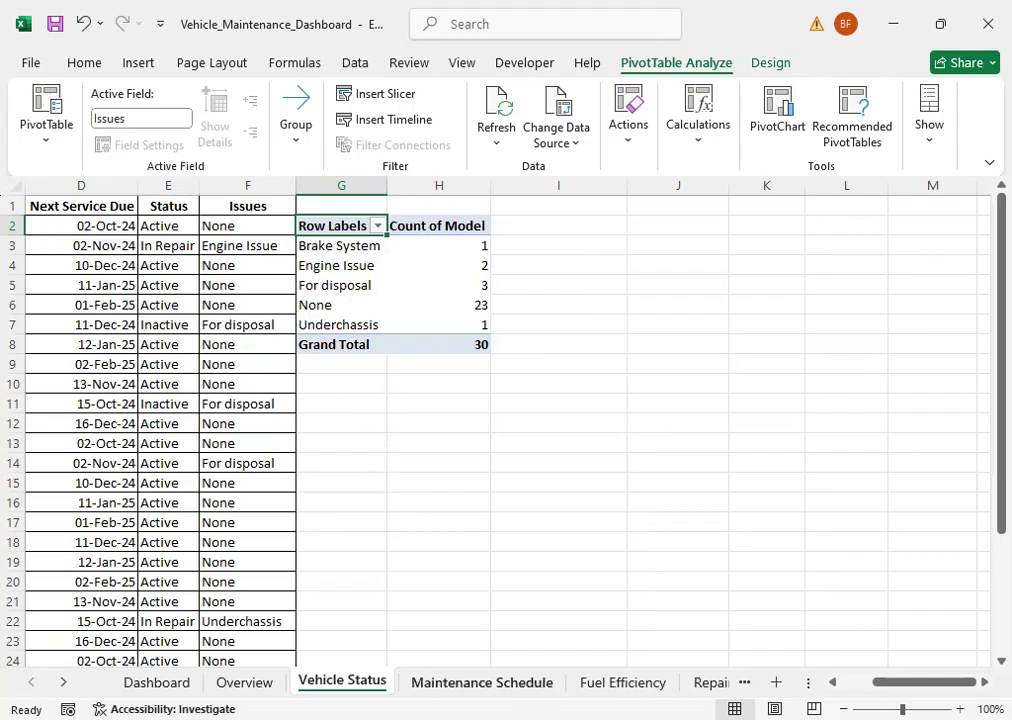
{"action": "left_click", "coordinate": [458, 421]}
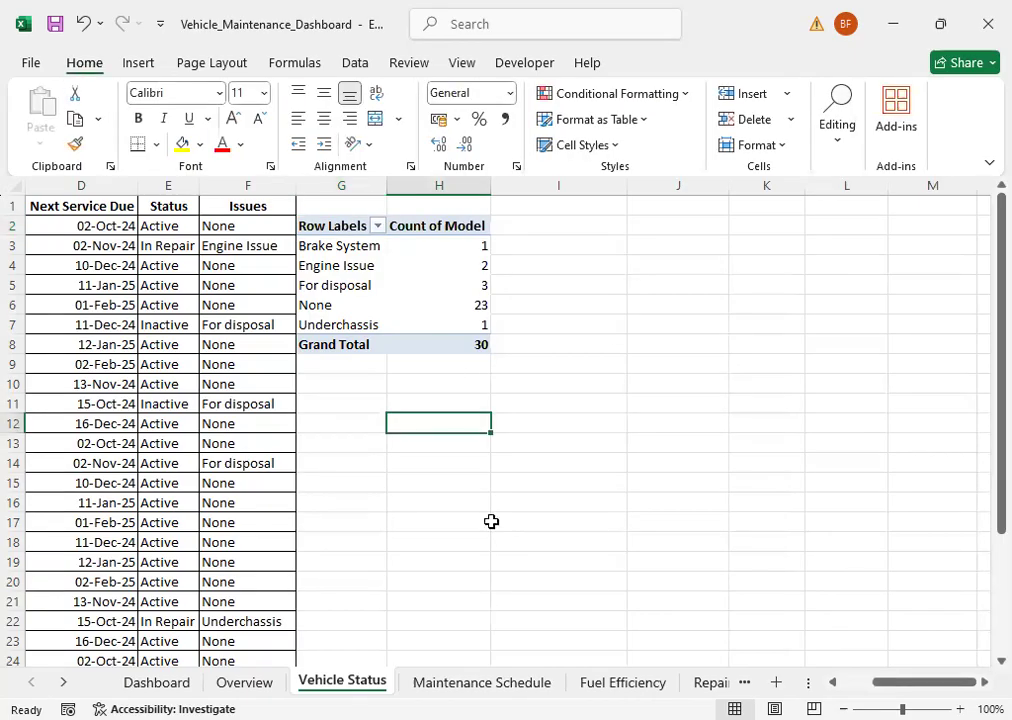
Step: Create a PivotTable from the Maintenance Schedule sheet's range A1:D21, placed on that existing worksheet at cell E2
{"action": "left_click", "coordinate": [452, 680]}
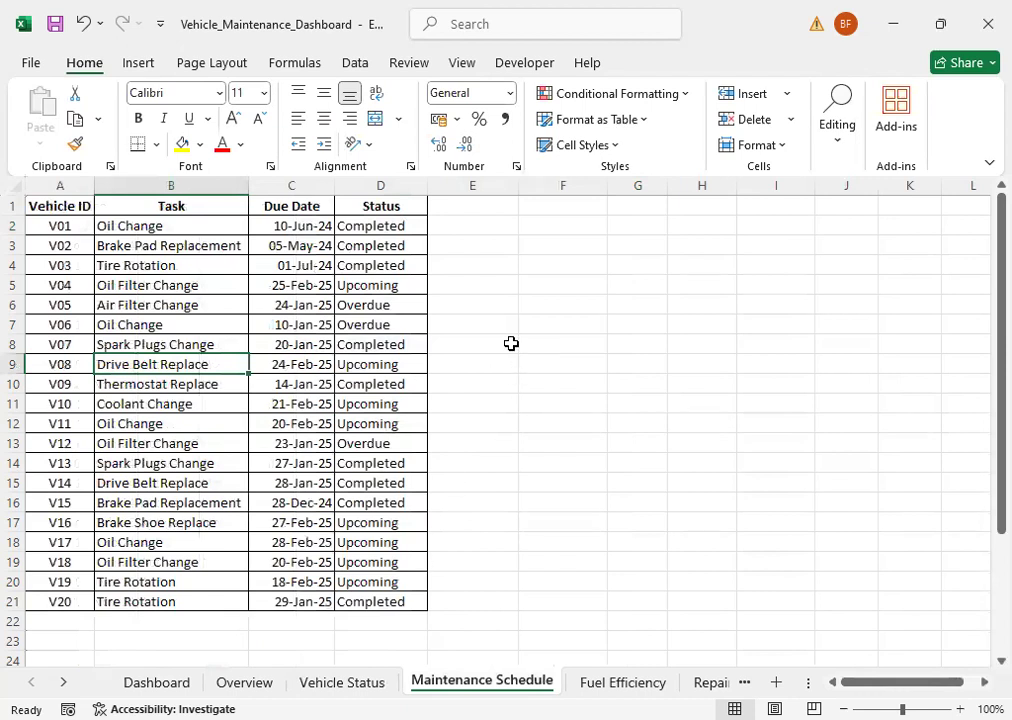
{"action": "left_click", "coordinate": [481, 221]}
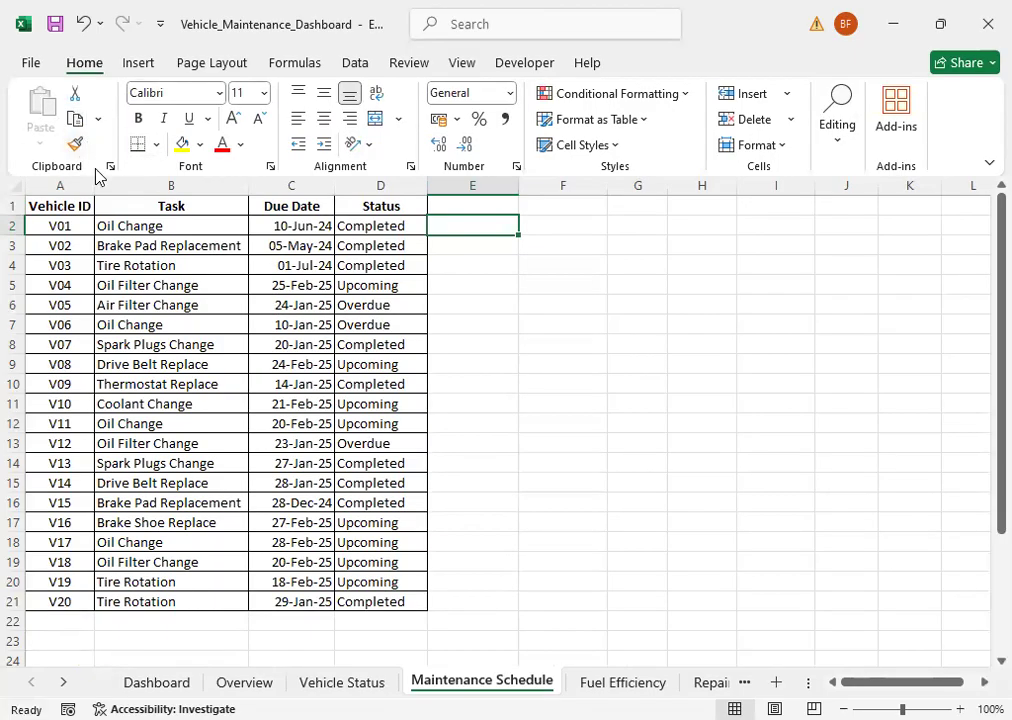
{"action": "left_click", "coordinate": [137, 66]}
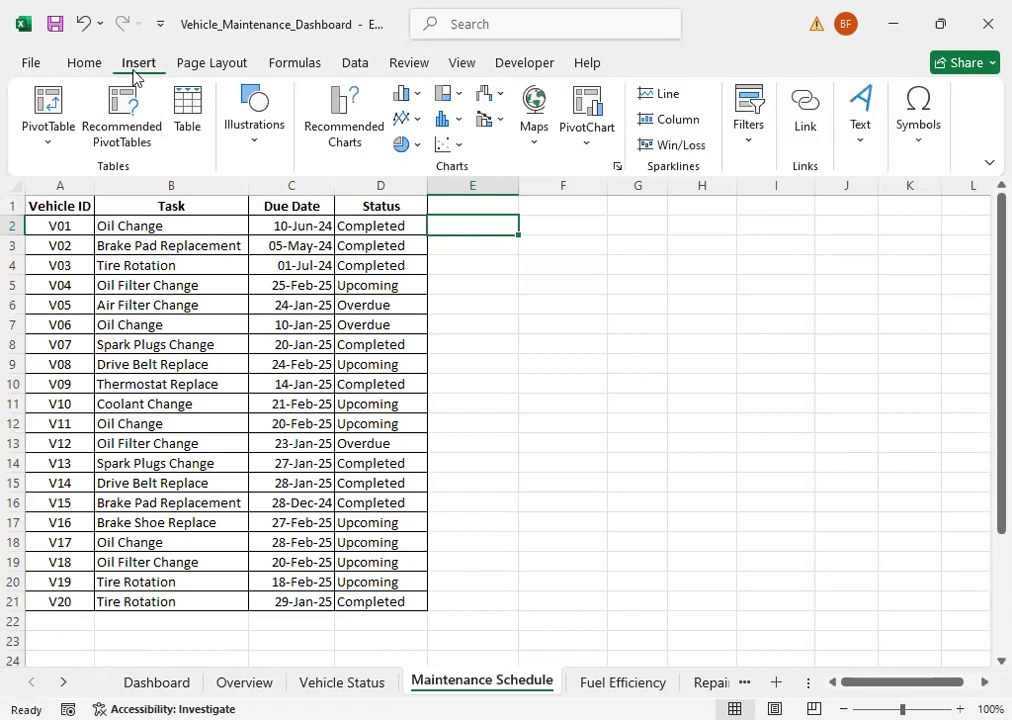
{"action": "left_click", "coordinate": [47, 150]}
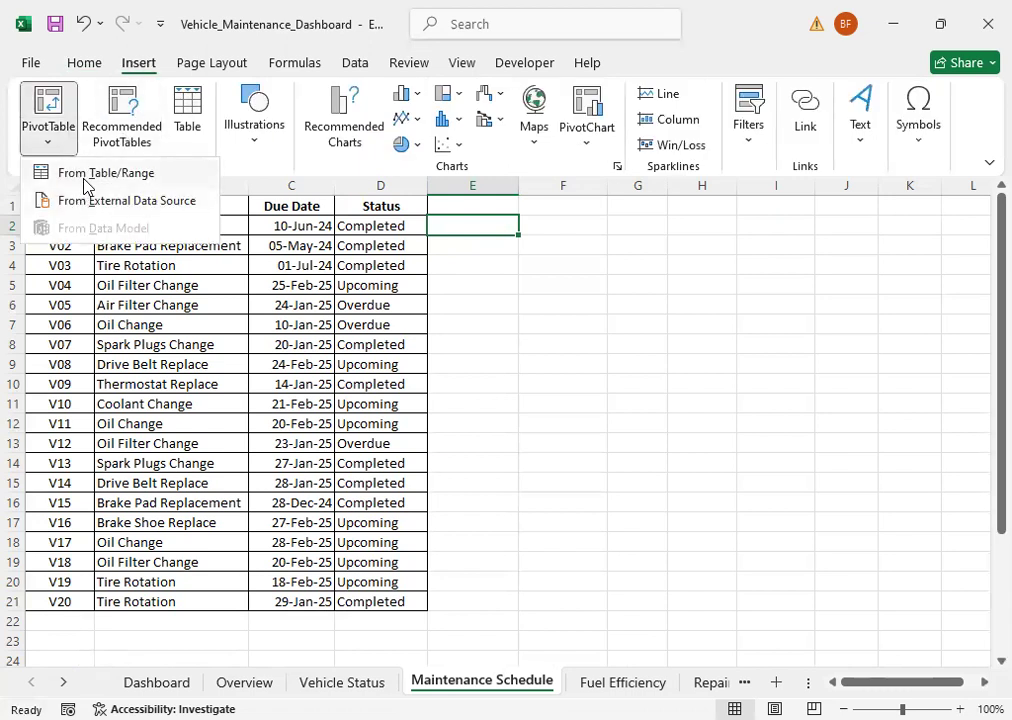
{"action": "key", "text": "t"}
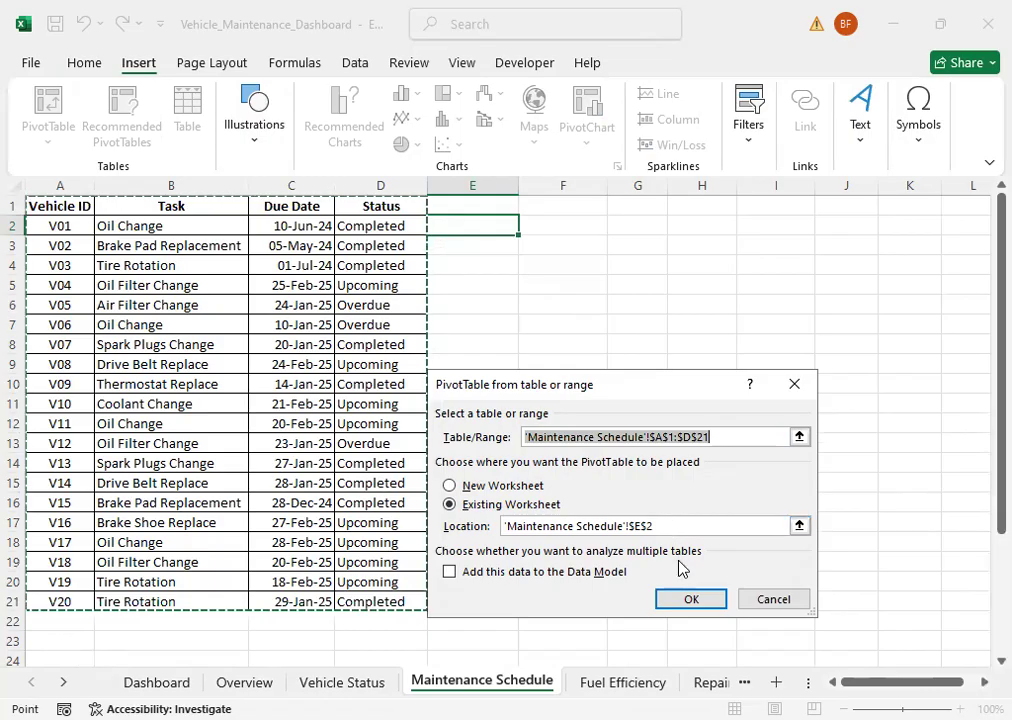
{"action": "left_click", "coordinate": [688, 603]}
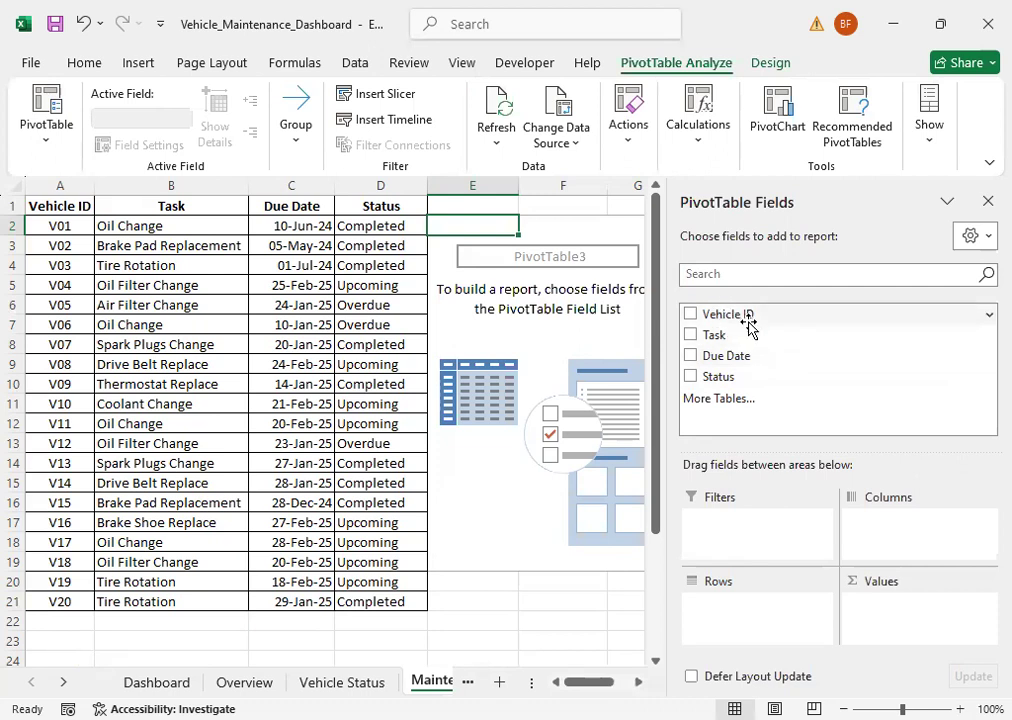
Step: Add Task to the Maintenance Schedule PivotTable's rows and also to its values as a count, and close the field list
{"action": "left_click_drag", "start_coordinate": [719, 338], "coordinate": [712, 620]}
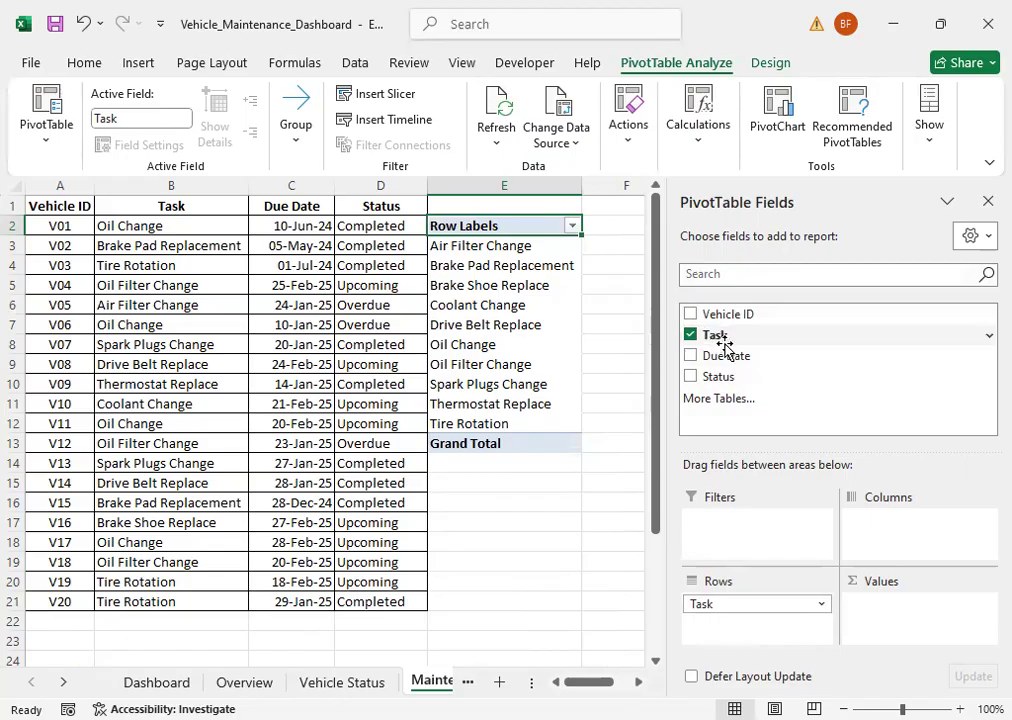
{"action": "left_click_drag", "start_coordinate": [721, 338], "coordinate": [931, 612]}
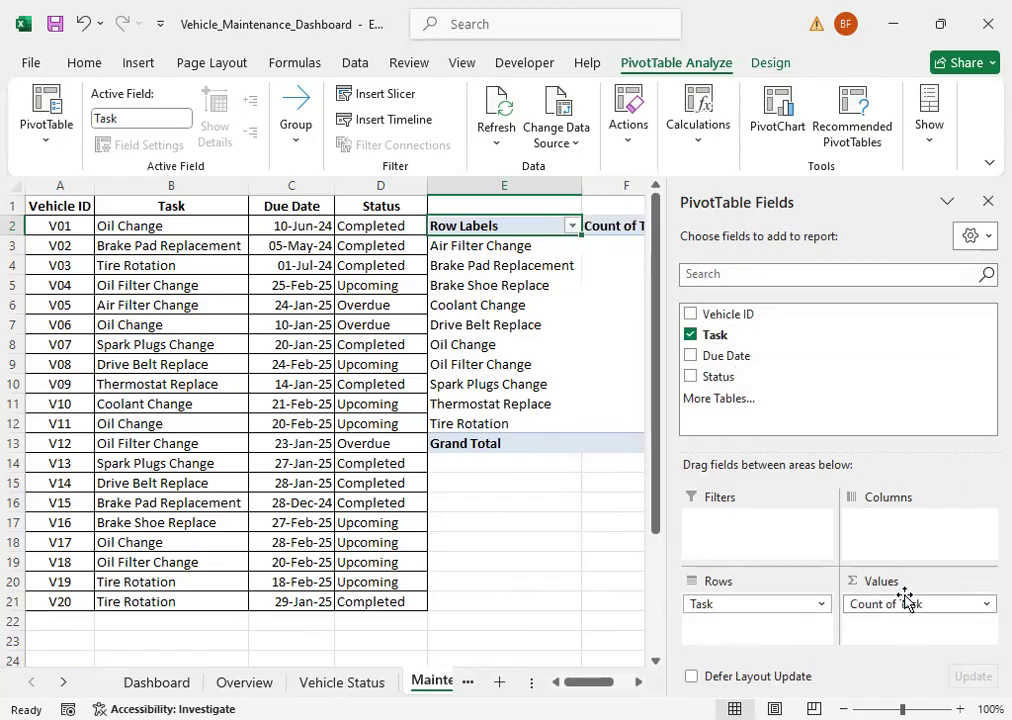
{"action": "left_click", "coordinate": [986, 205]}
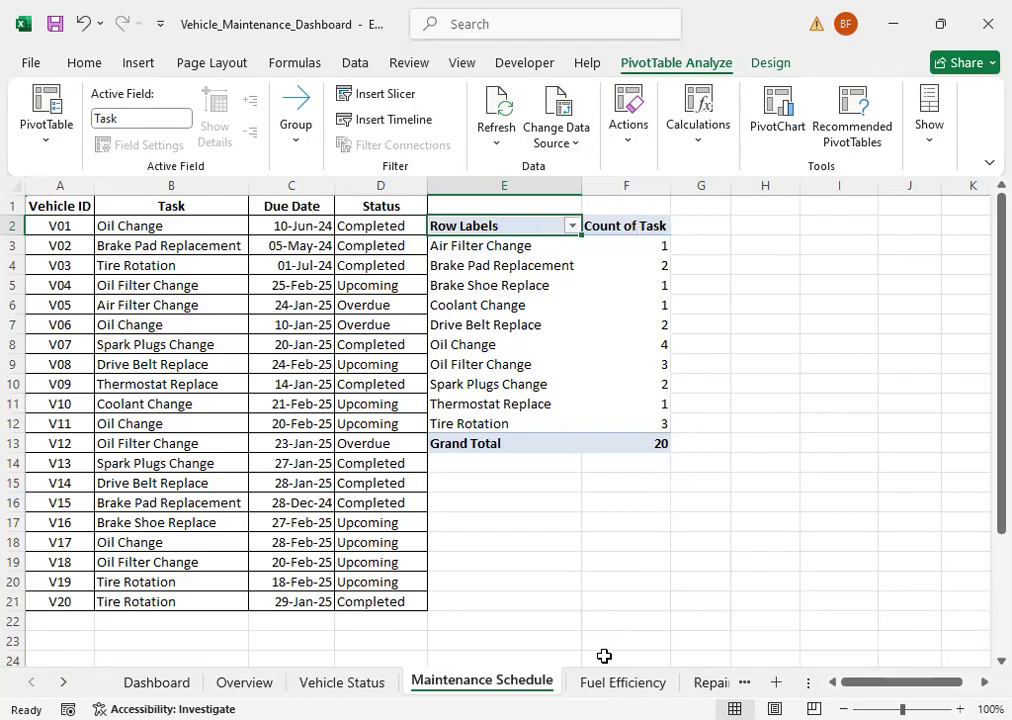
Step: Create a PivotTable from the Fuel Efficiency sheet's range A1:D31, placed on that existing worksheet at cell F2
{"action": "left_click", "coordinate": [622, 682]}
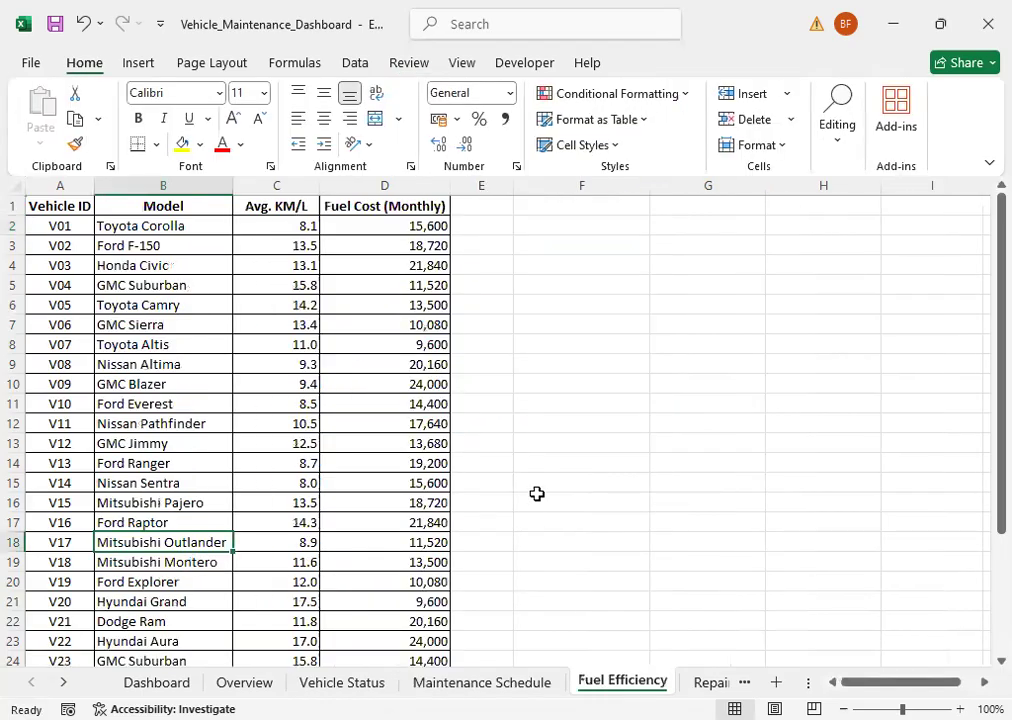
{"action": "left_click", "coordinate": [543, 227]}
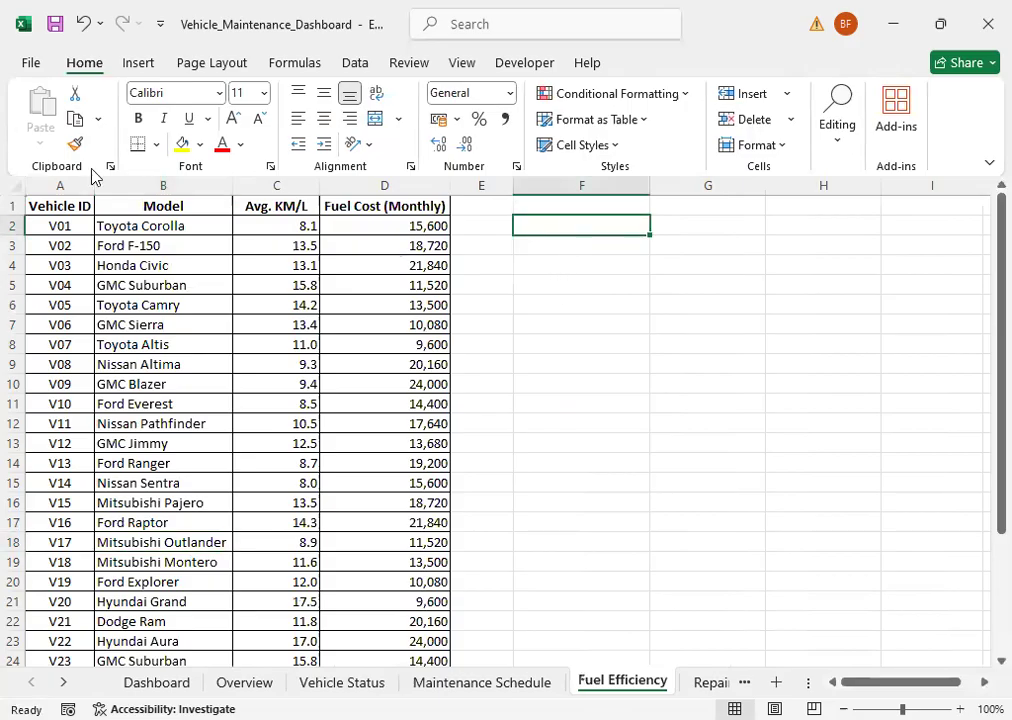
{"action": "left_click", "coordinate": [136, 68]}
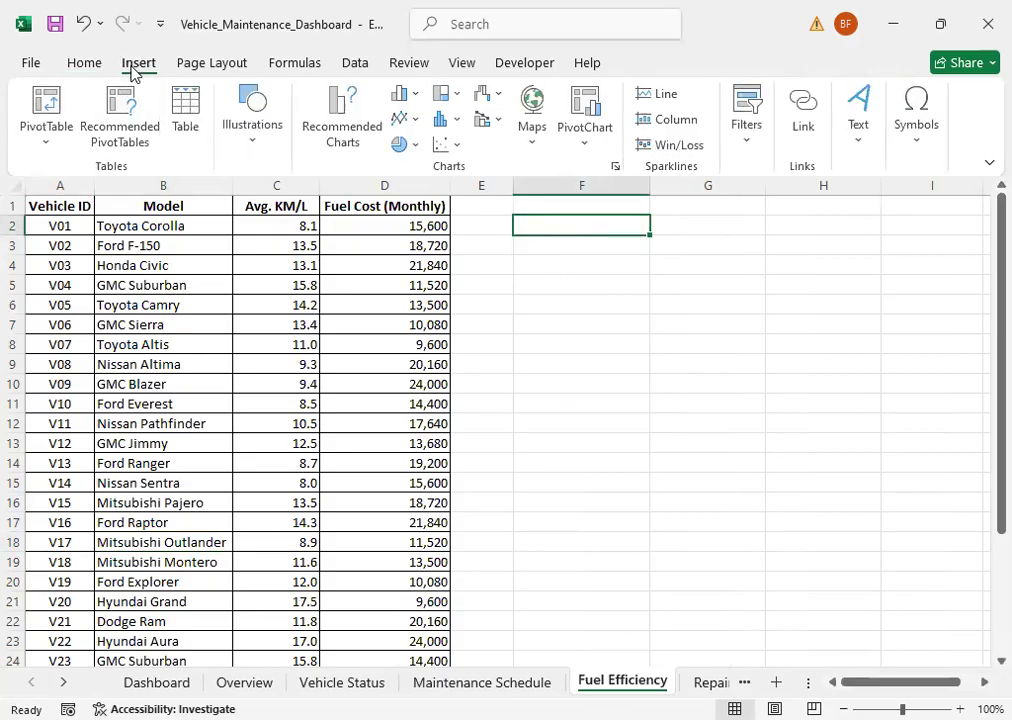
{"action": "left_click", "coordinate": [47, 148]}
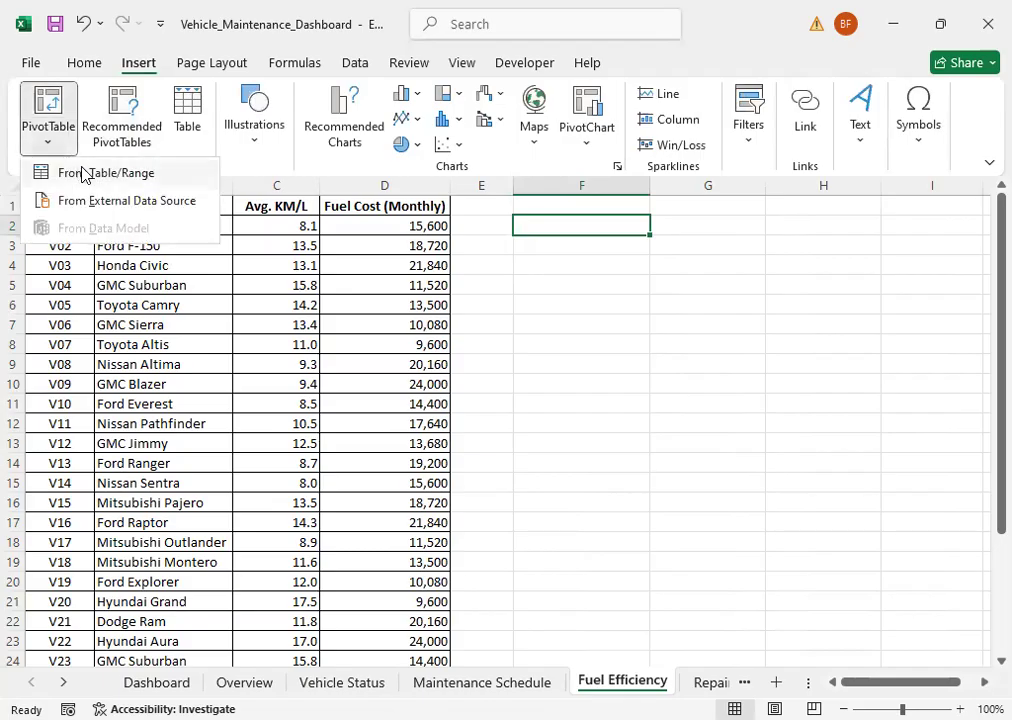
{"action": "left_click", "coordinate": [83, 175]}
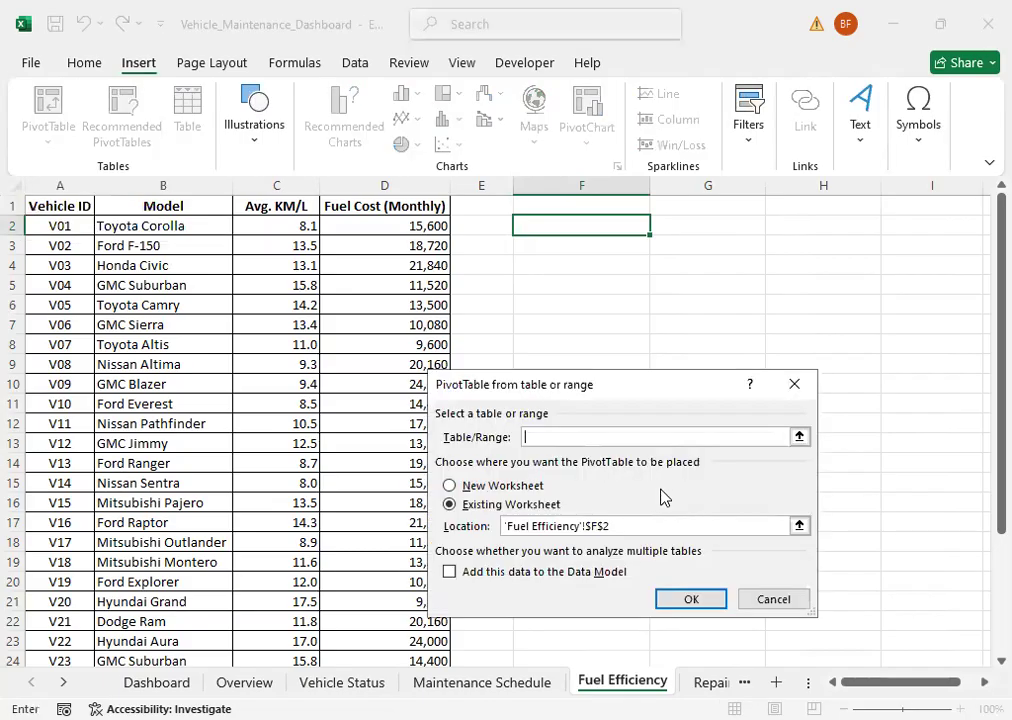
{"action": "left_click", "coordinate": [55, 203]}
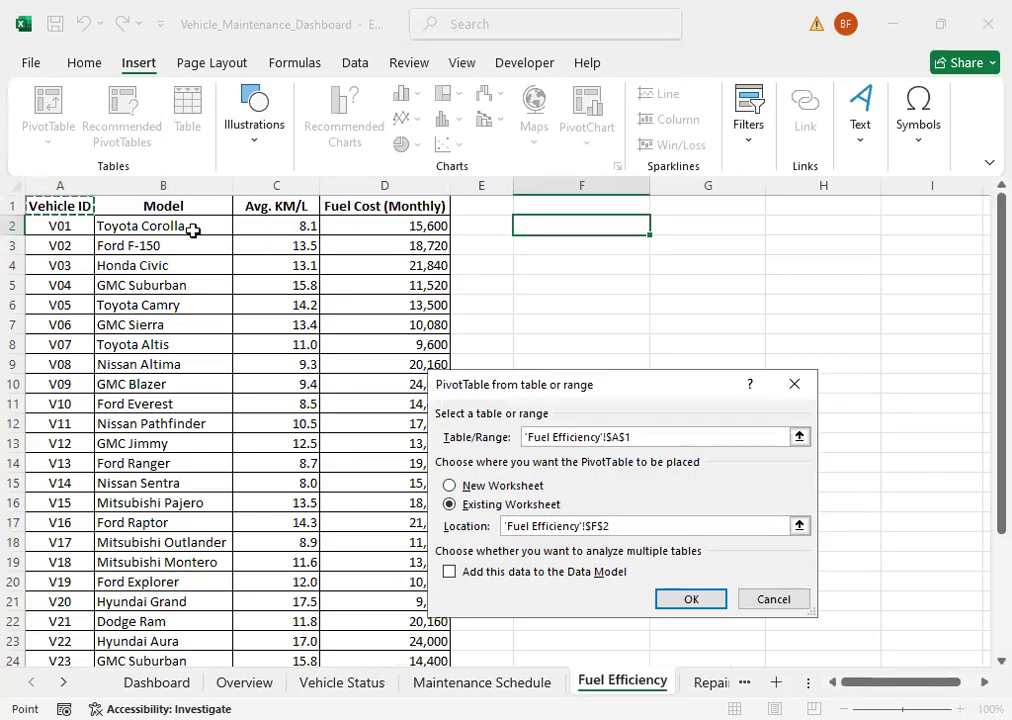
{"action": "left_click_drag", "start_coordinate": [411, 518], "coordinate": [400, 594]}
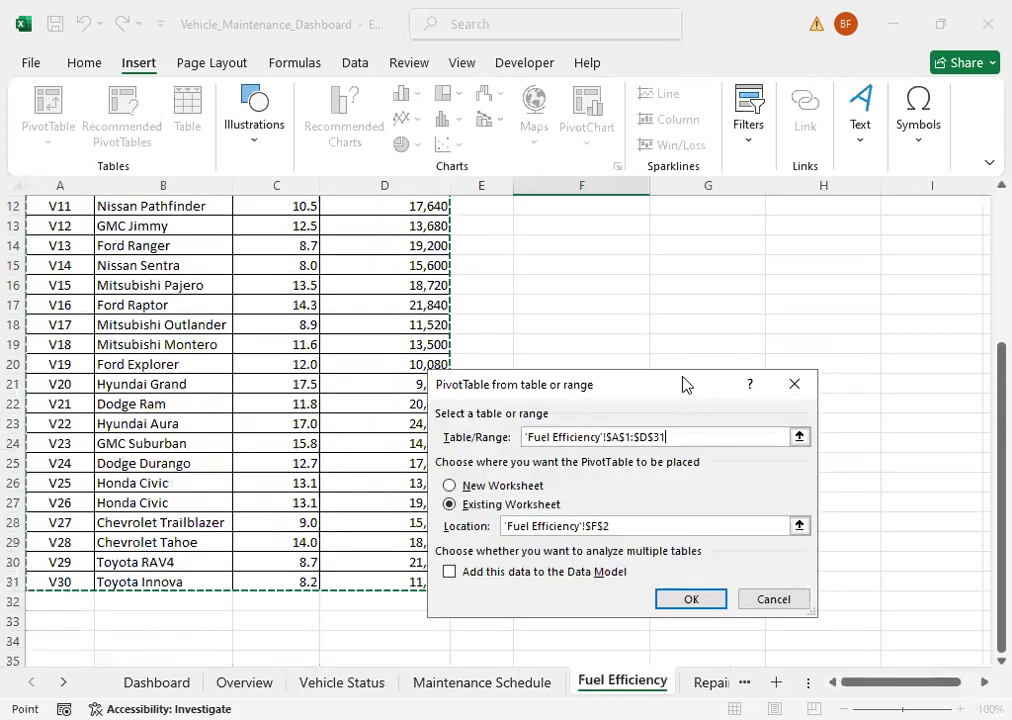
{"action": "scroll", "coordinate": [837, 341], "scroll_direction": "up", "scroll_amount": 4}
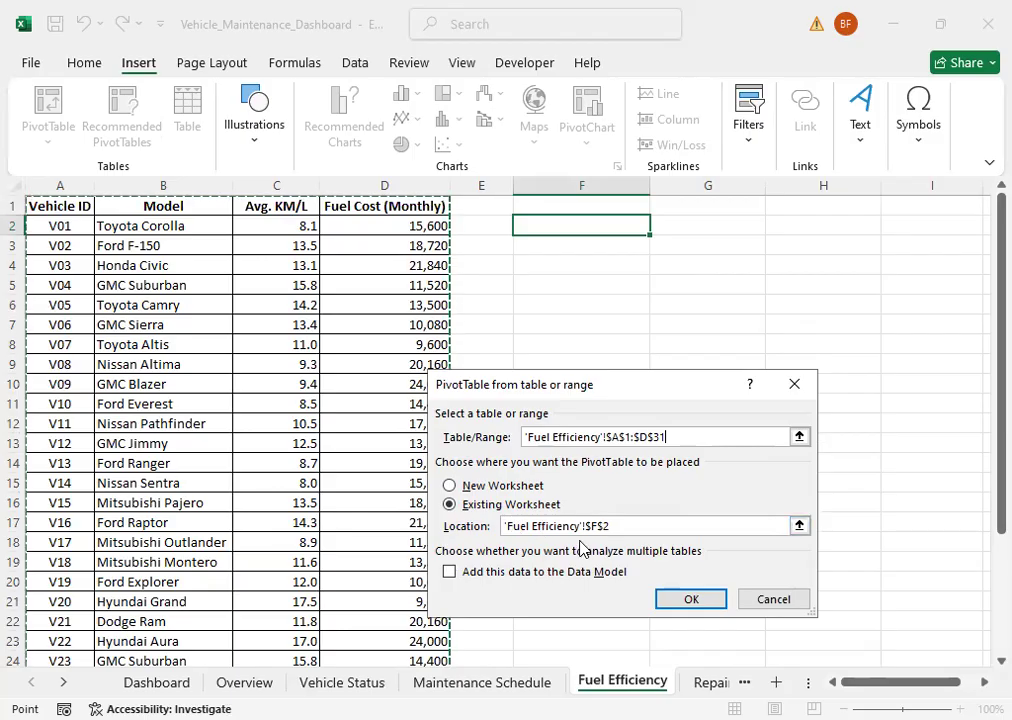
{"action": "left_click", "coordinate": [700, 605]}
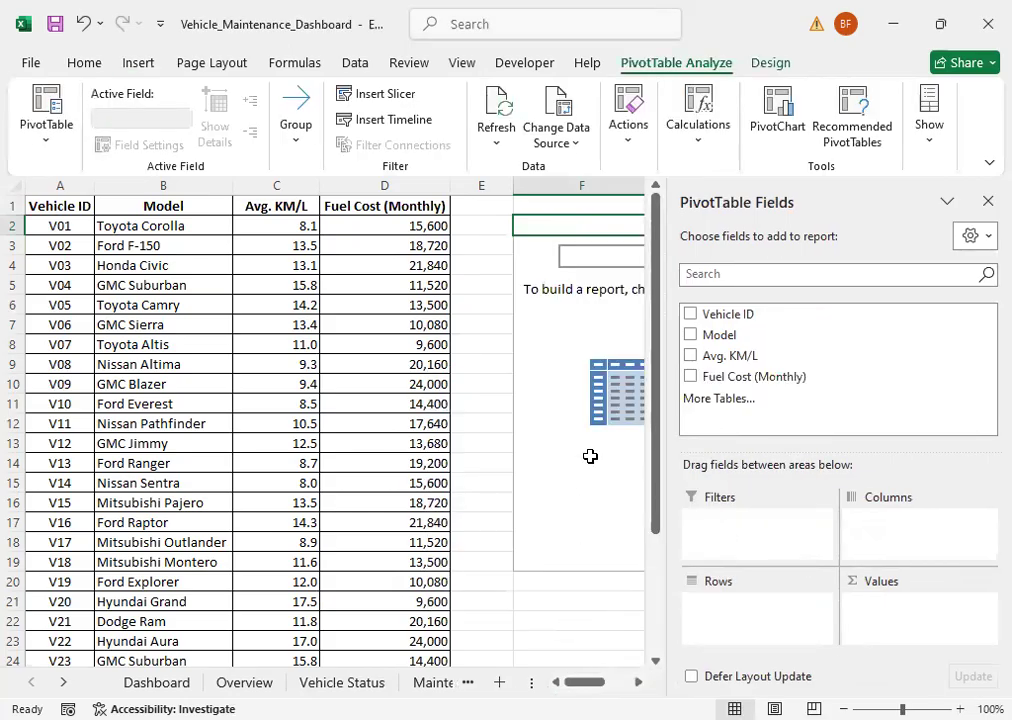
Step: Add Model to the Fuel Efficiency PivotTable's rows and Fuel Cost (Monthly) to its values as a sum, and close the field list
{"action": "left_click", "coordinate": [63, 682]}
{"action": "left_click", "coordinate": [63, 682]}
{"action": "left_click", "coordinate": [63, 682]}
{"action": "left_click", "coordinate": [63, 682]}
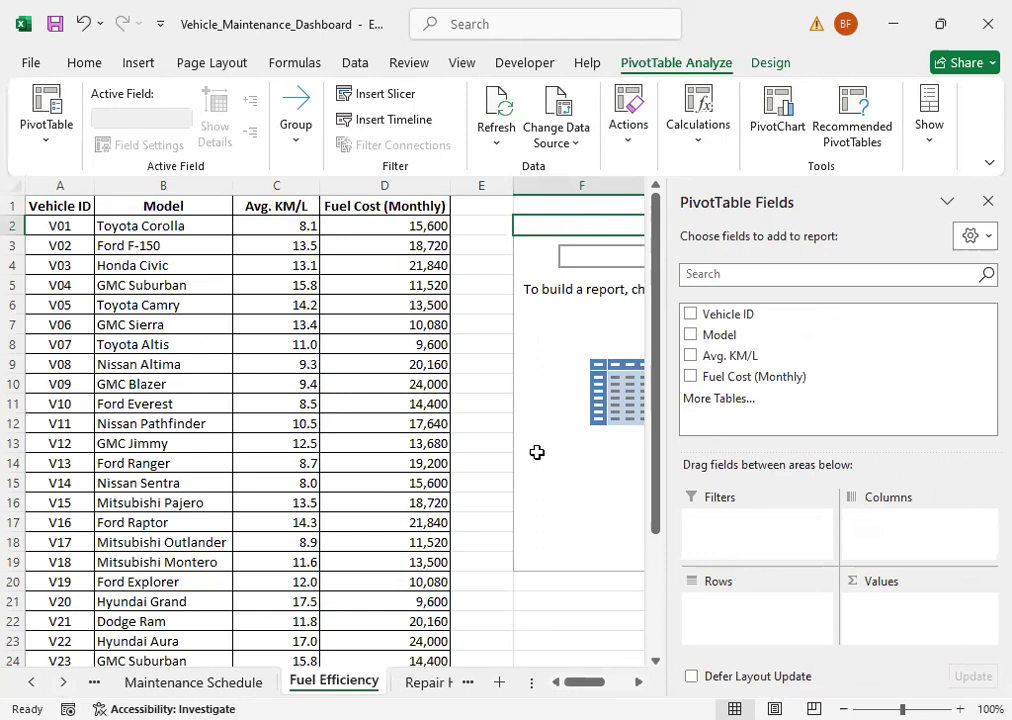
{"action": "left_click_drag", "start_coordinate": [730, 334], "coordinate": [739, 617]}
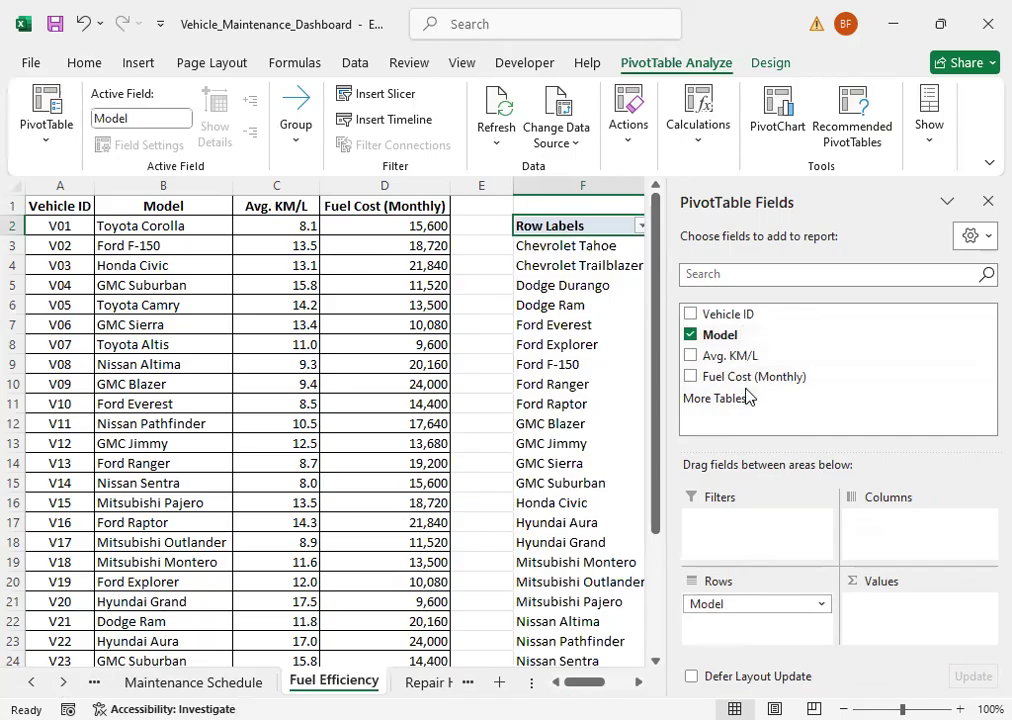
{"action": "left_click_drag", "start_coordinate": [745, 386], "coordinate": [897, 612]}
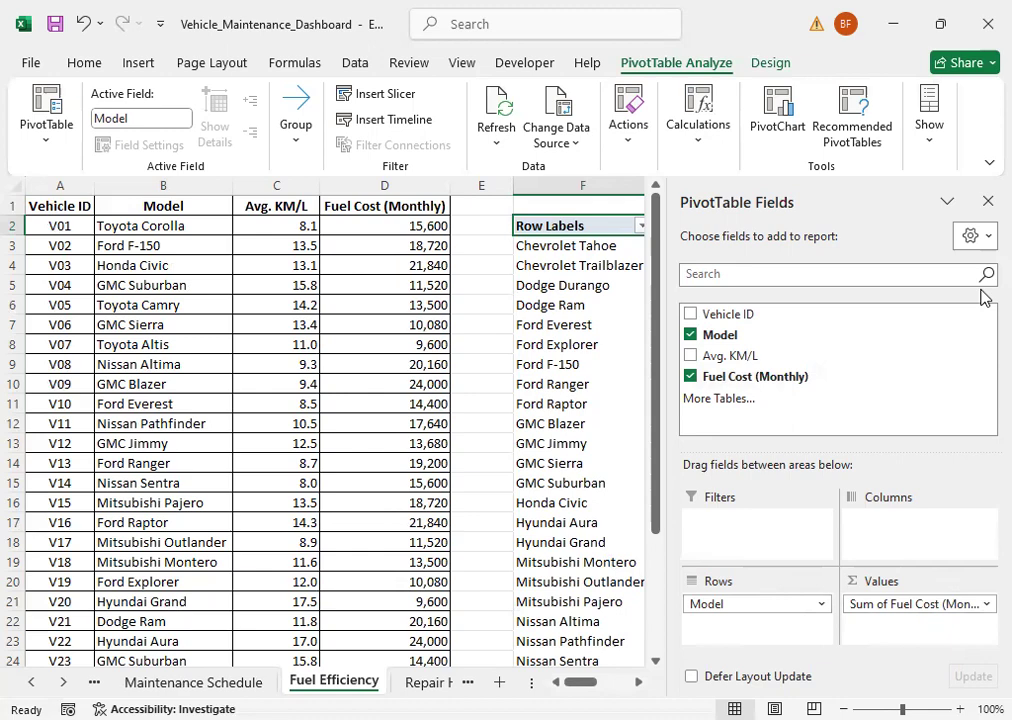
{"action": "left_click", "coordinate": [987, 205]}
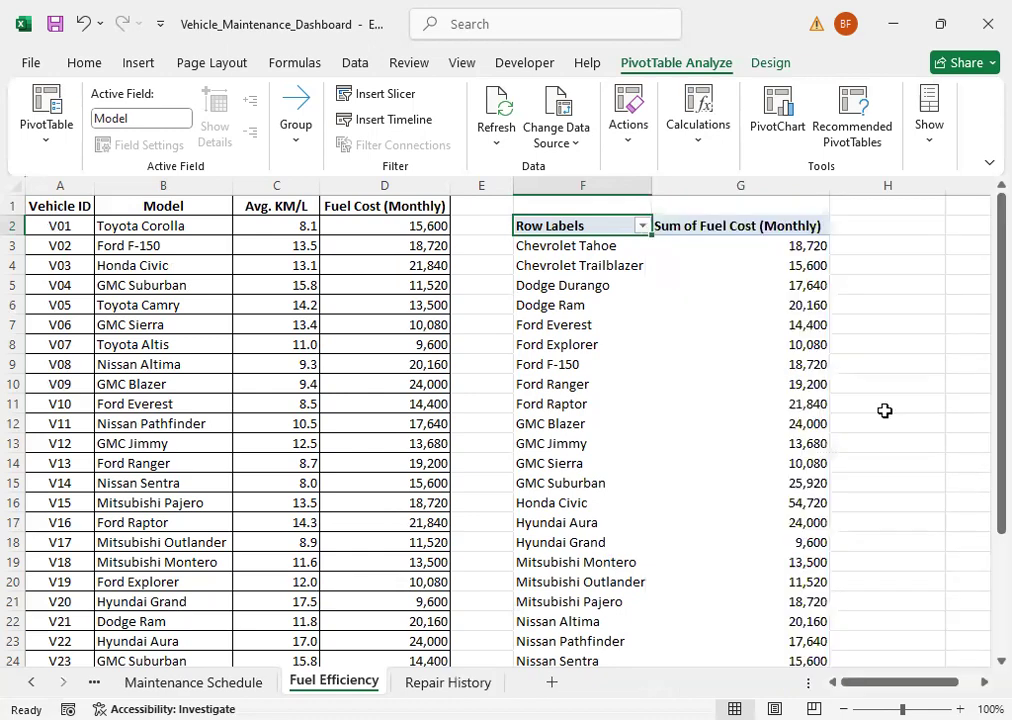
Step: Move the entire fuel cost PivotTable down so that it starts at cell F17
{"action": "scroll", "coordinate": [652, 440], "scroll_direction": "down", "scroll_amount": 3}
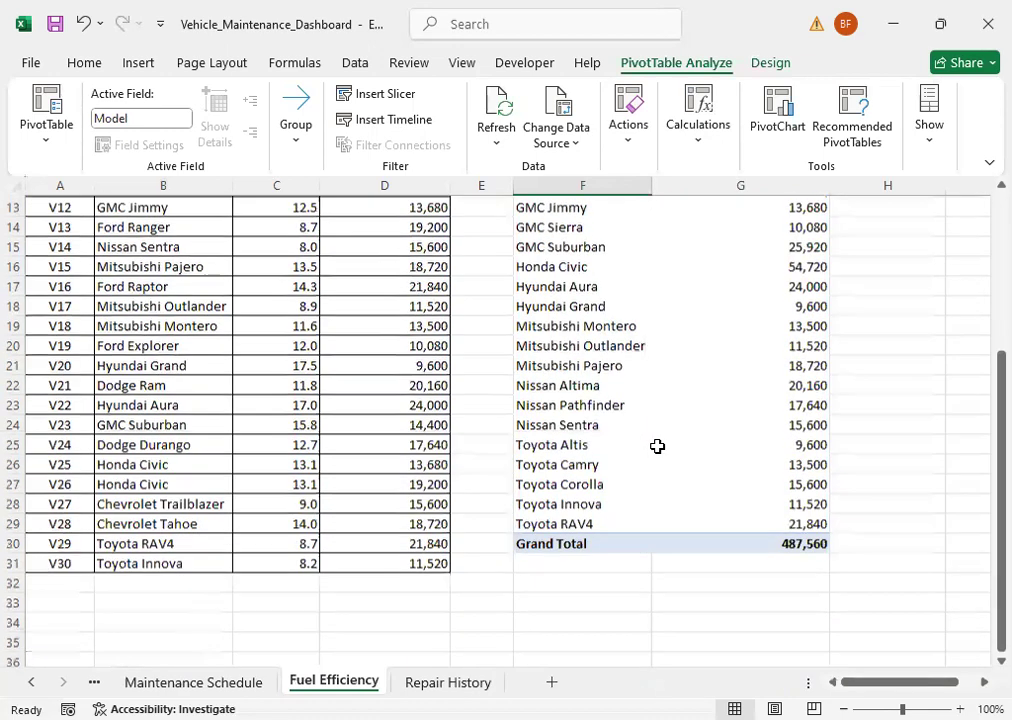
{"action": "scroll", "coordinate": [655, 440], "scroll_direction": "up", "scroll_amount": 4}
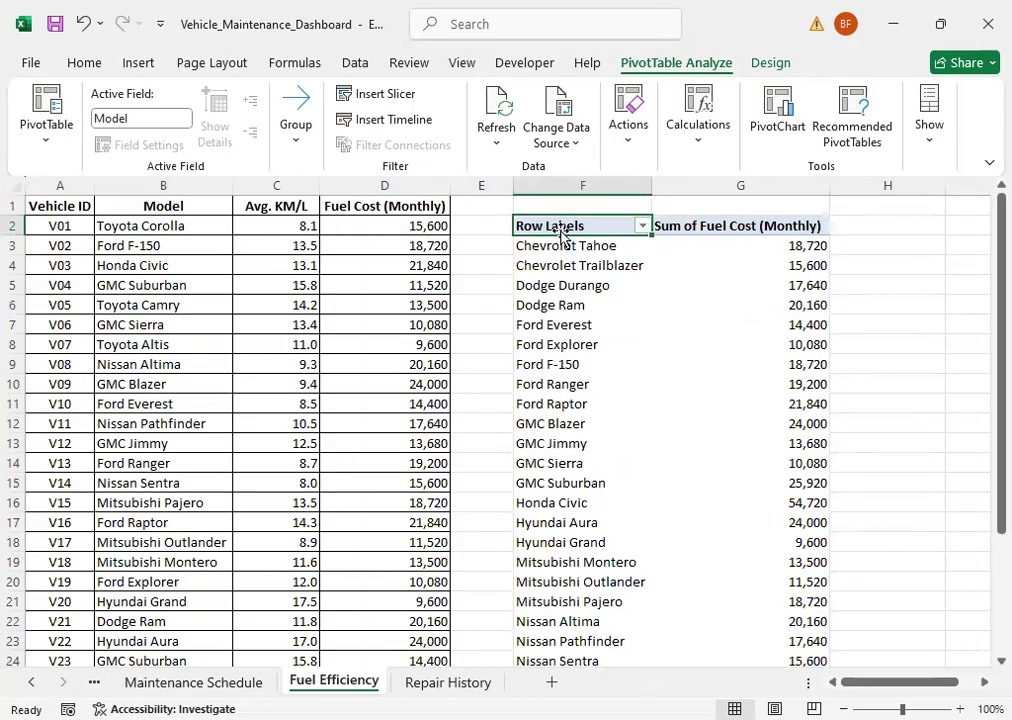
{"action": "left_click_drag", "start_coordinate": [557, 218], "coordinate": [560, 236]}
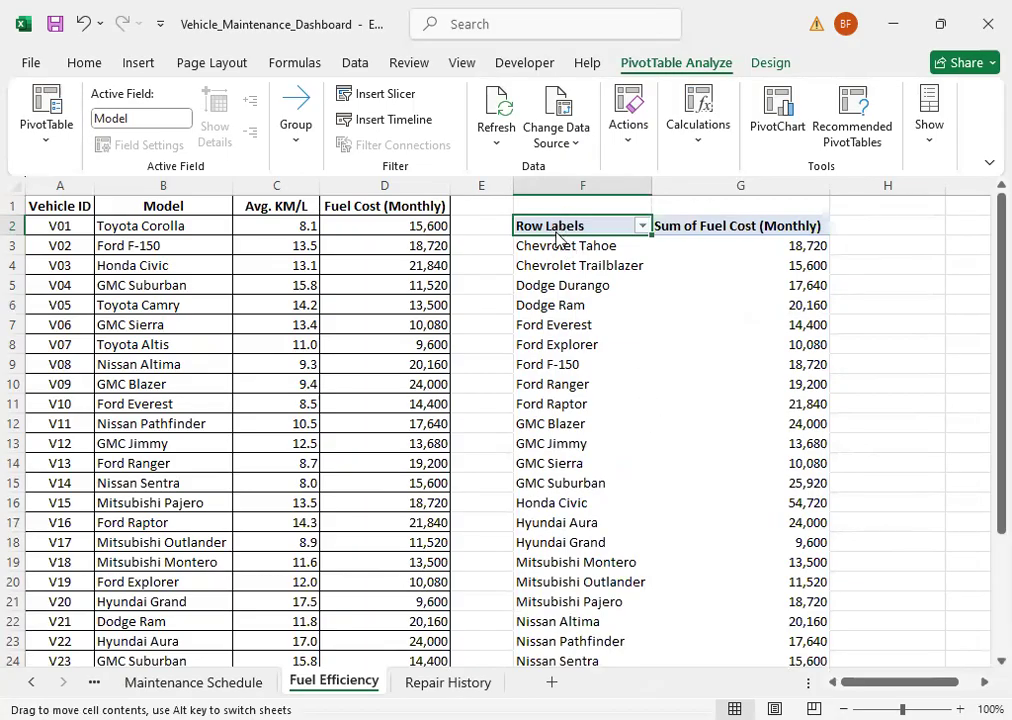
{"action": "left_click_drag", "start_coordinate": [559, 473], "coordinate": [567, 357]}
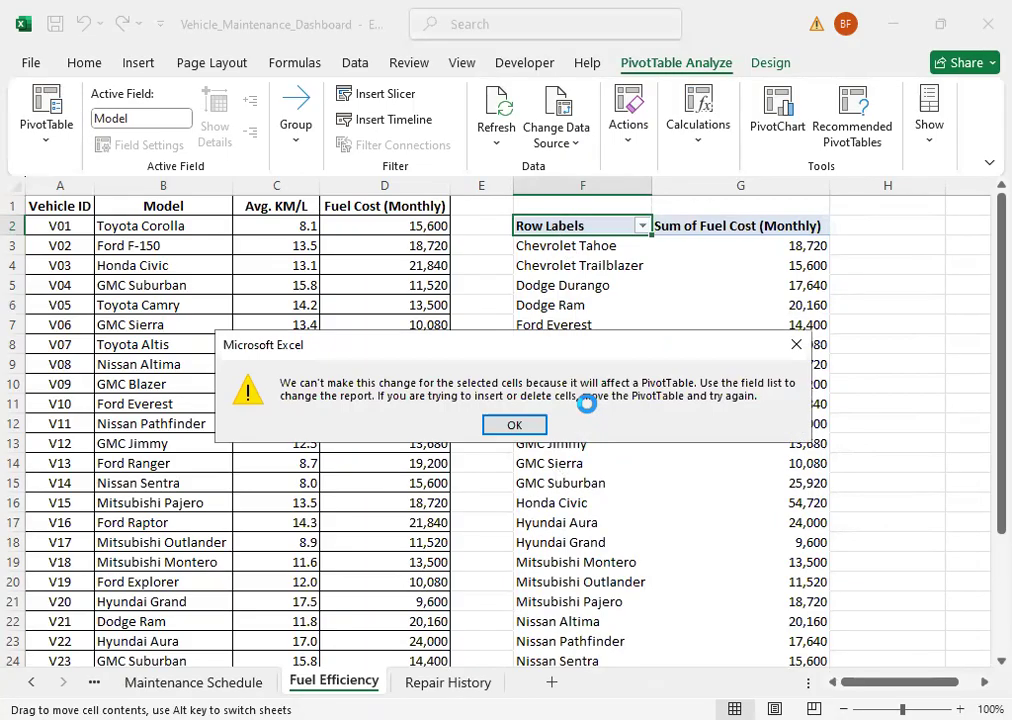
{"action": "left_click_drag", "start_coordinate": [545, 226], "coordinate": [717, 605]}
{"action": "left_click_drag", "start_coordinate": [1000, 505], "coordinate": [983, 290]}
{"action": "left_click_drag", "start_coordinate": [596, 217], "coordinate": [598, 222]}
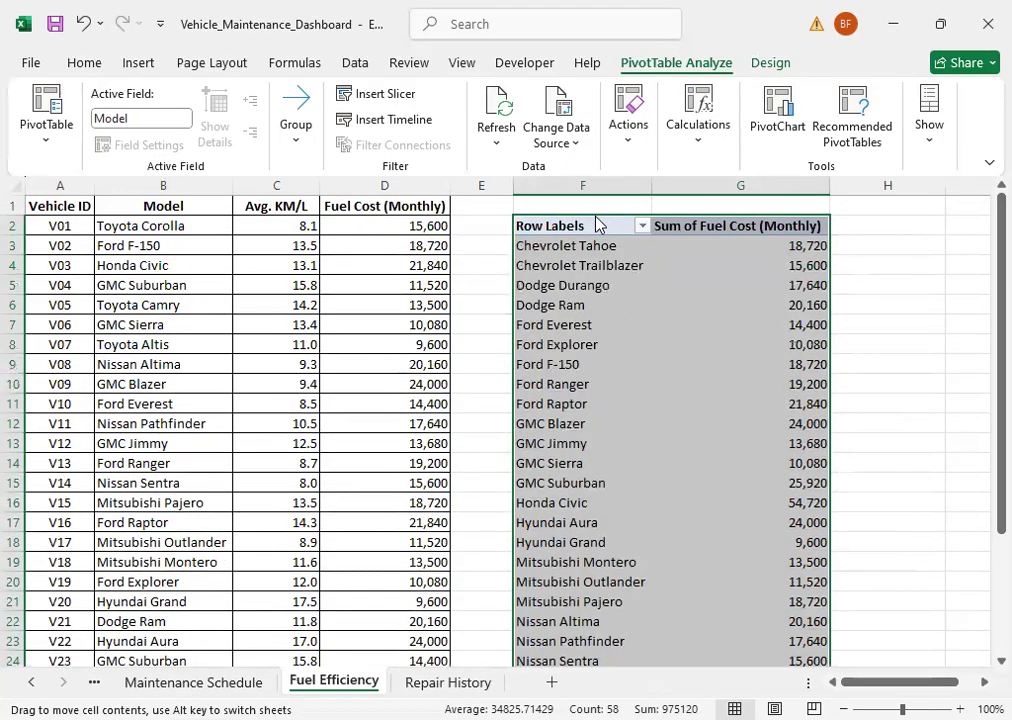
{"action": "left_click_drag", "start_coordinate": [598, 520], "coordinate": [838, 472]}
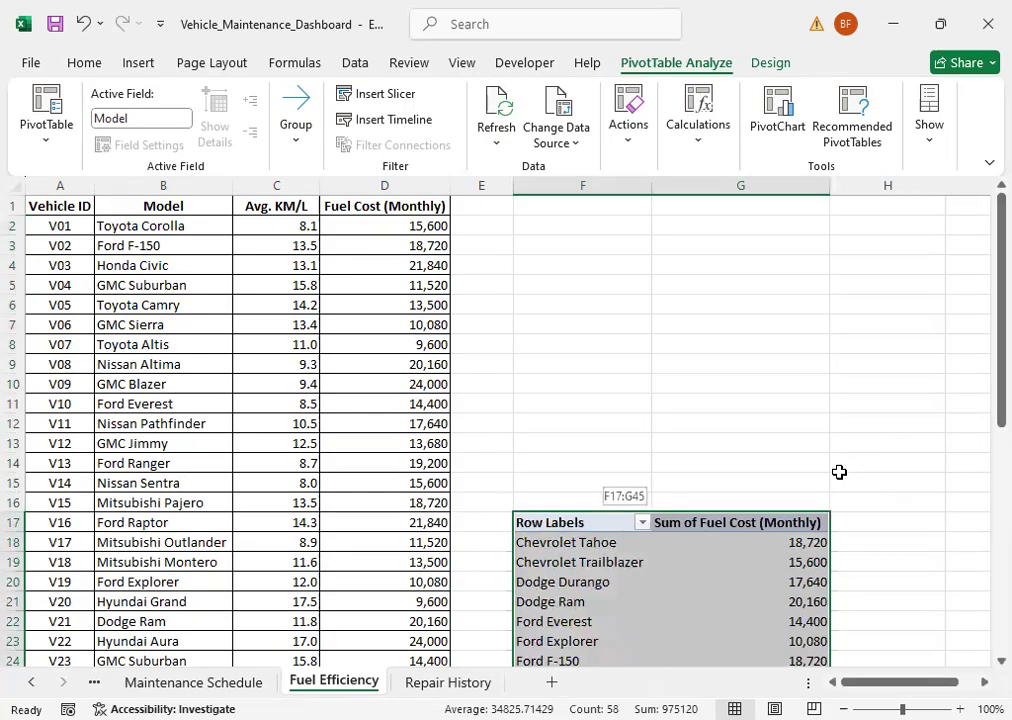
Step: Try to create a second PivotTable from the Fuel Efficiency range A1:D31 at cell F2, above the fuel cost PivotTable
{"action": "left_click", "coordinate": [569, 278]}
{"action": "left_click", "coordinate": [552, 230]}
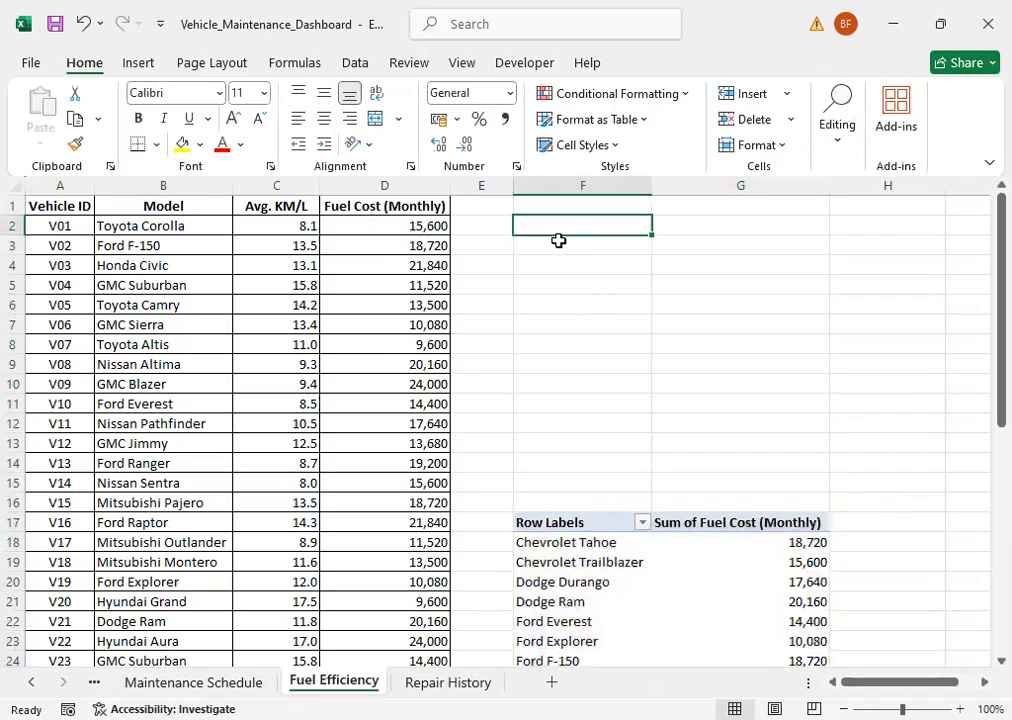
{"action": "left_click", "coordinate": [135, 64]}
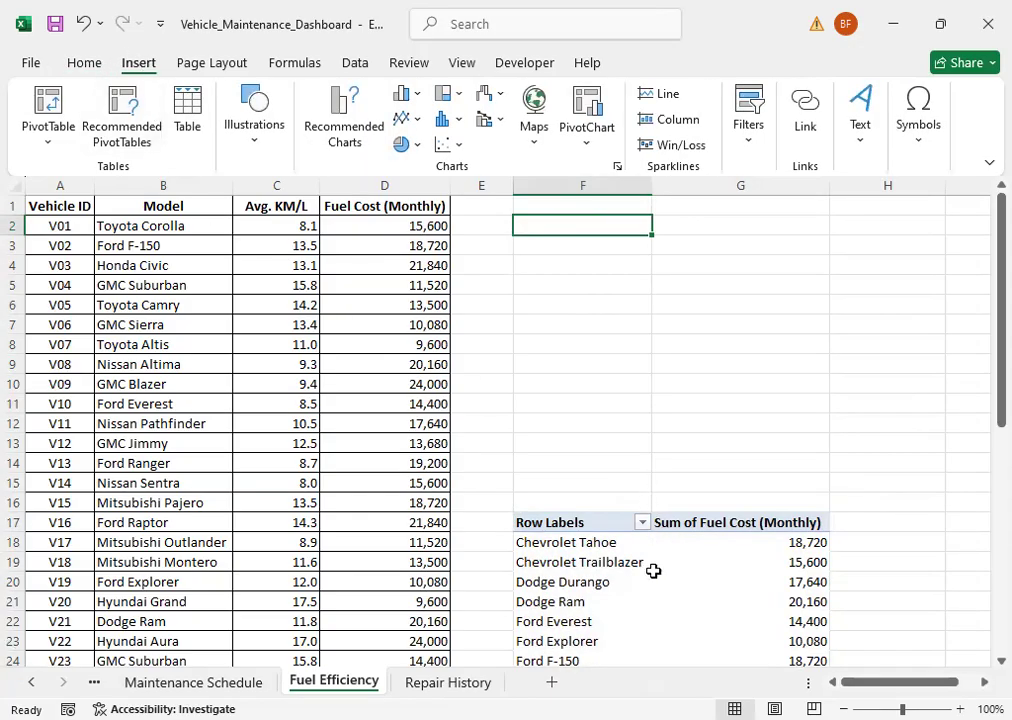
{"action": "left_click", "coordinate": [50, 146]}
{"action": "key", "text": "Return"}
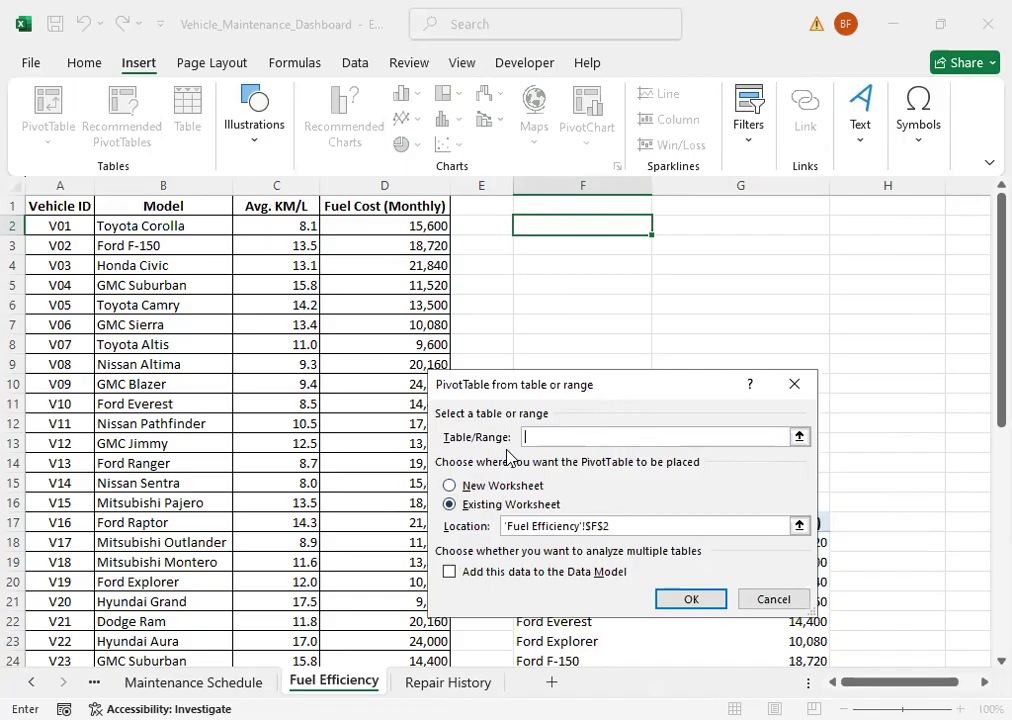
{"action": "left_click", "coordinate": [46, 206]}
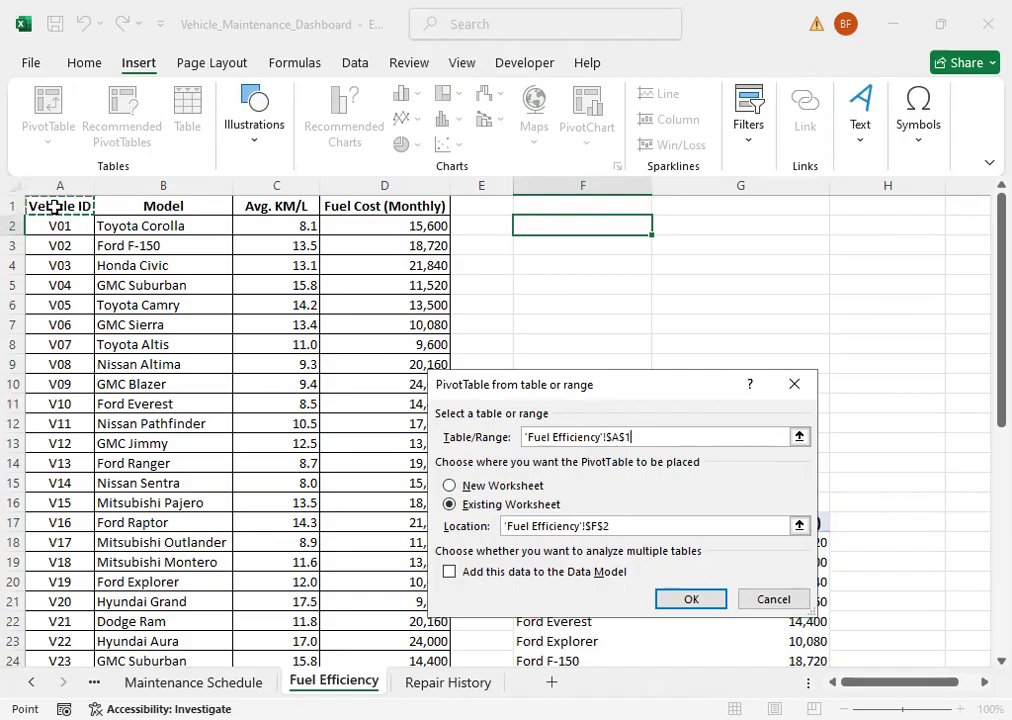
{"action": "left_click_drag", "start_coordinate": [46, 206], "coordinate": [391, 575]}
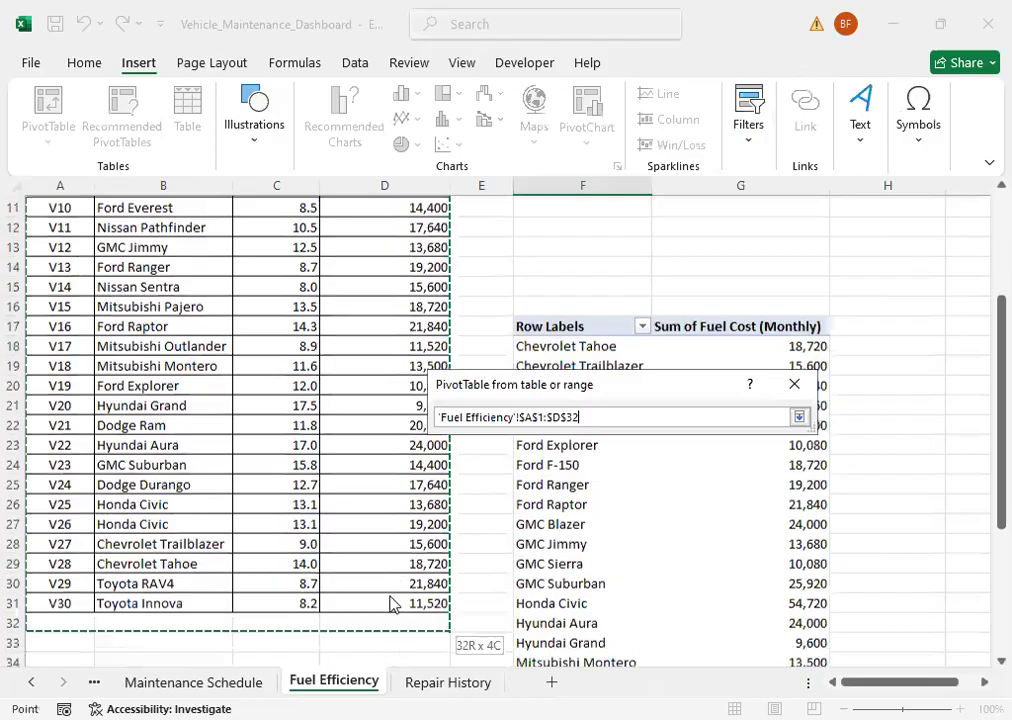
{"action": "left_click_drag", "start_coordinate": [473, 571], "coordinate": [470, 590]}
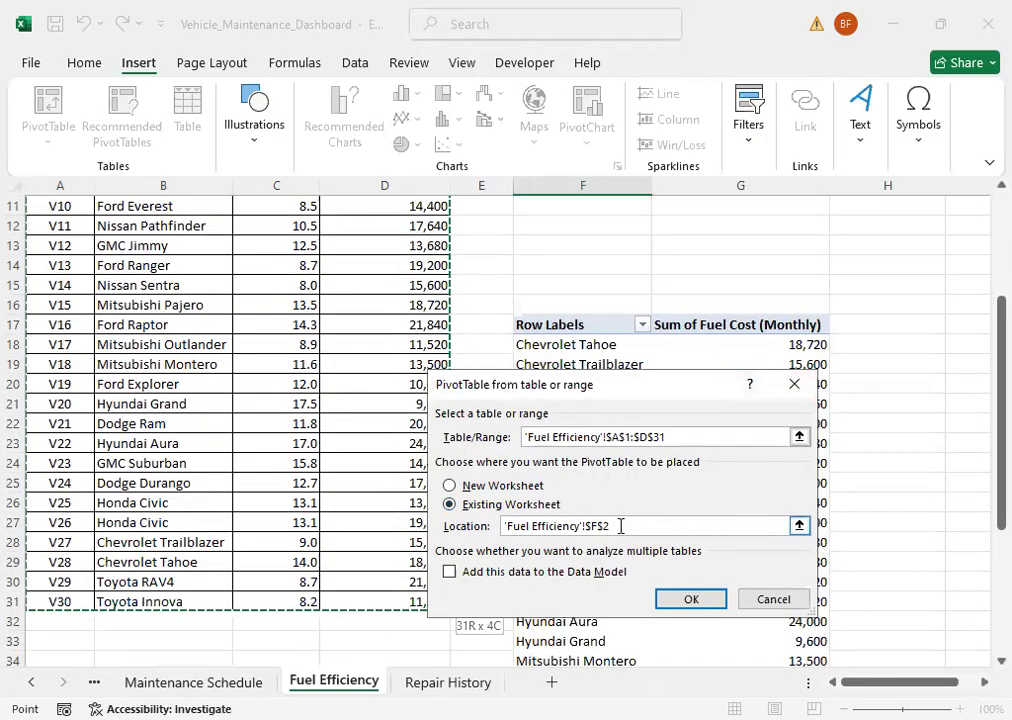
{"action": "scroll", "coordinate": [983, 490], "scroll_direction": "up", "scroll_amount": 4}
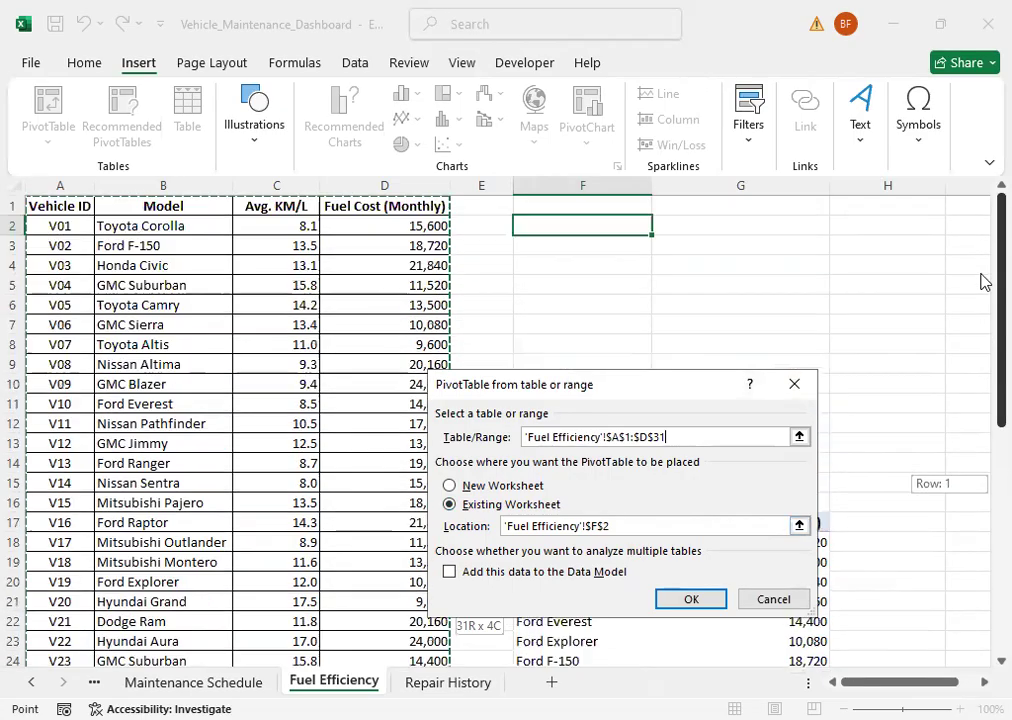
{"action": "left_click", "coordinate": [685, 600]}
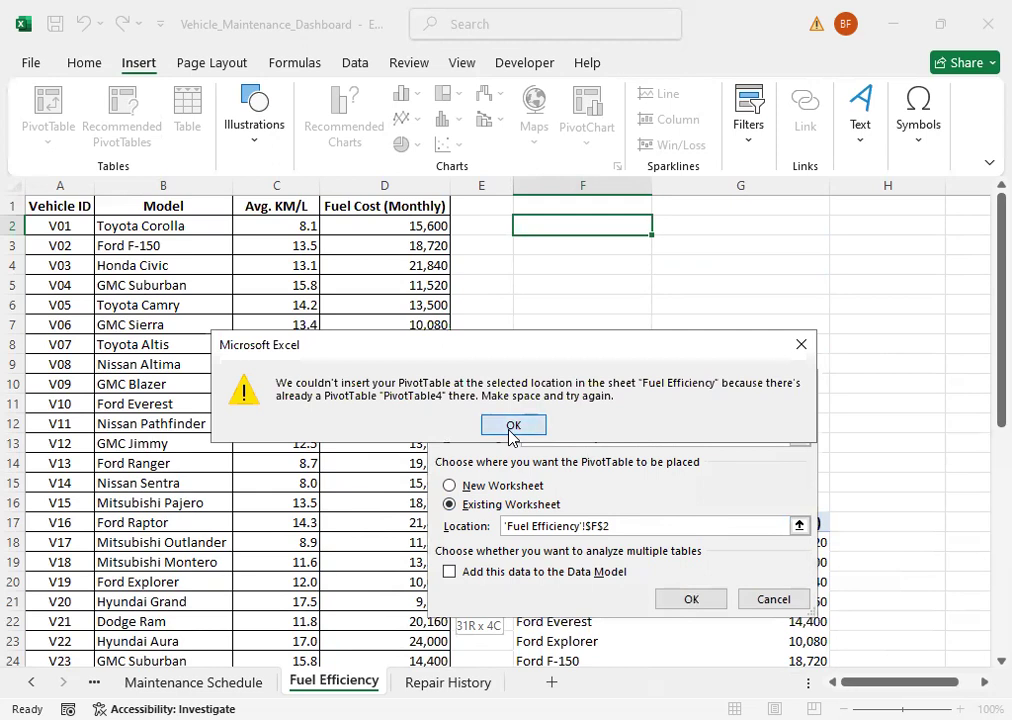
{"action": "left_click", "coordinate": [513, 425]}
{"action": "left_click", "coordinate": [556, 405]}
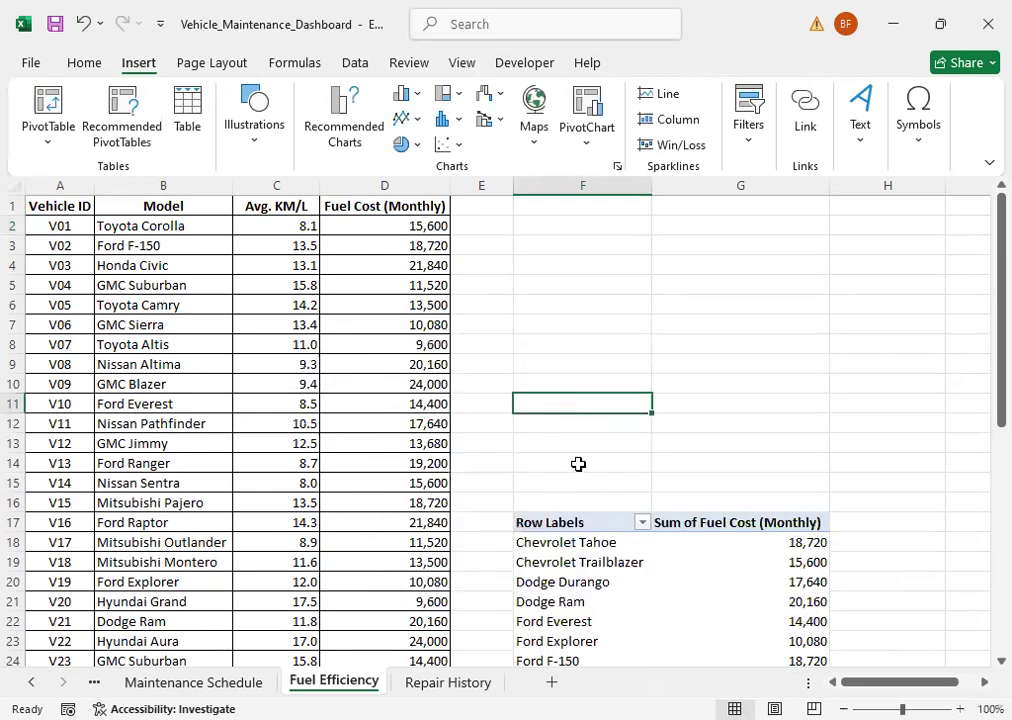
Step: Move the entire fuel cost PivotTable back up so that it starts at cell F2
{"action": "left_click", "coordinate": [531, 191]}
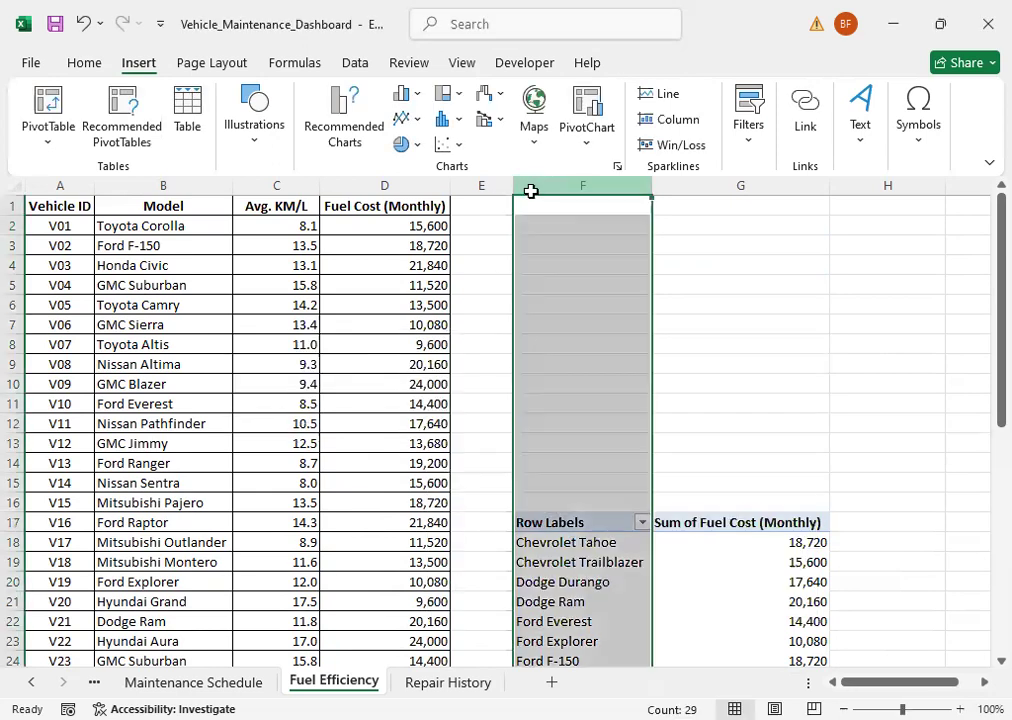
{"action": "left_click_drag", "start_coordinate": [532, 191], "coordinate": [712, 219]}
{"action": "left_click", "coordinate": [690, 343]}
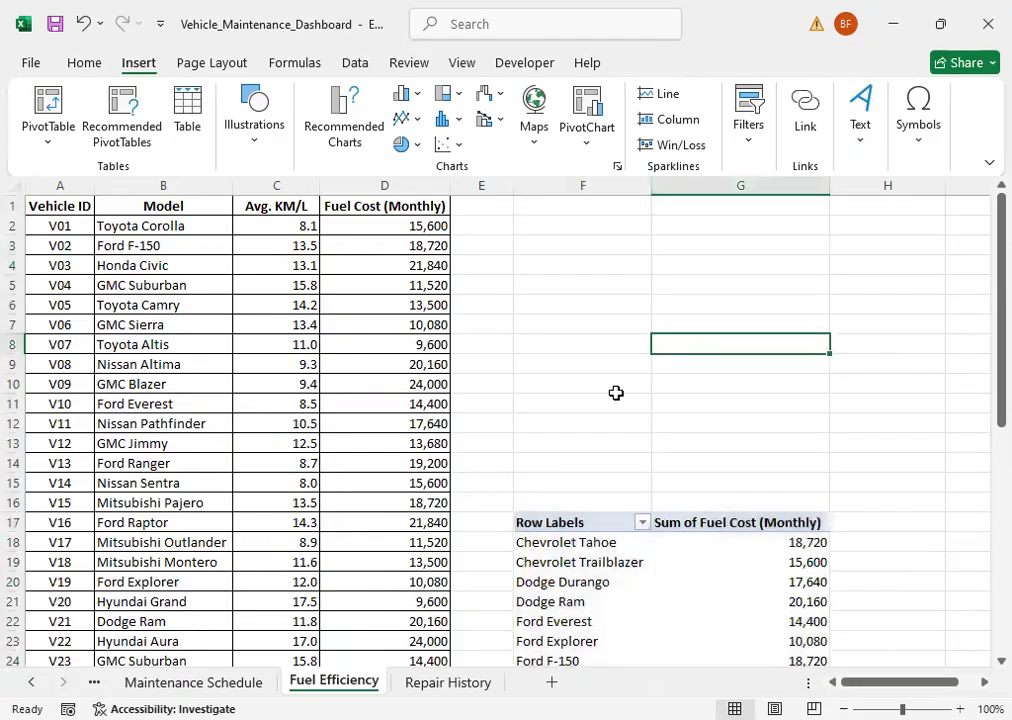
{"action": "left_click_drag", "start_coordinate": [553, 524], "coordinate": [657, 542]}
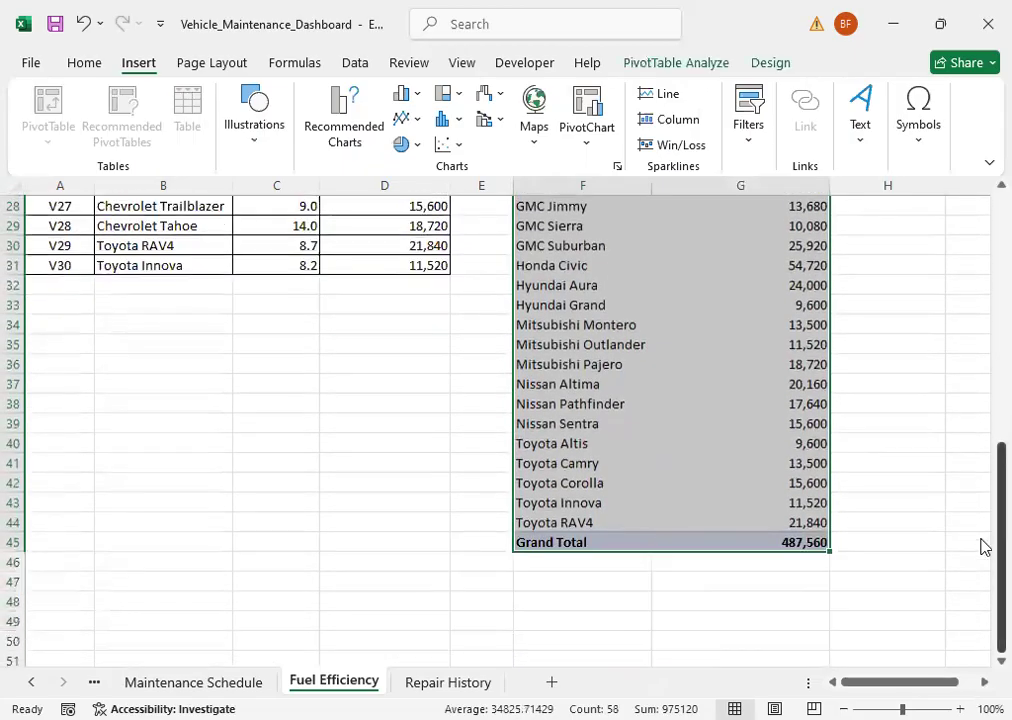
{"action": "left_click_drag", "start_coordinate": [1001, 555], "coordinate": [533, 429]}
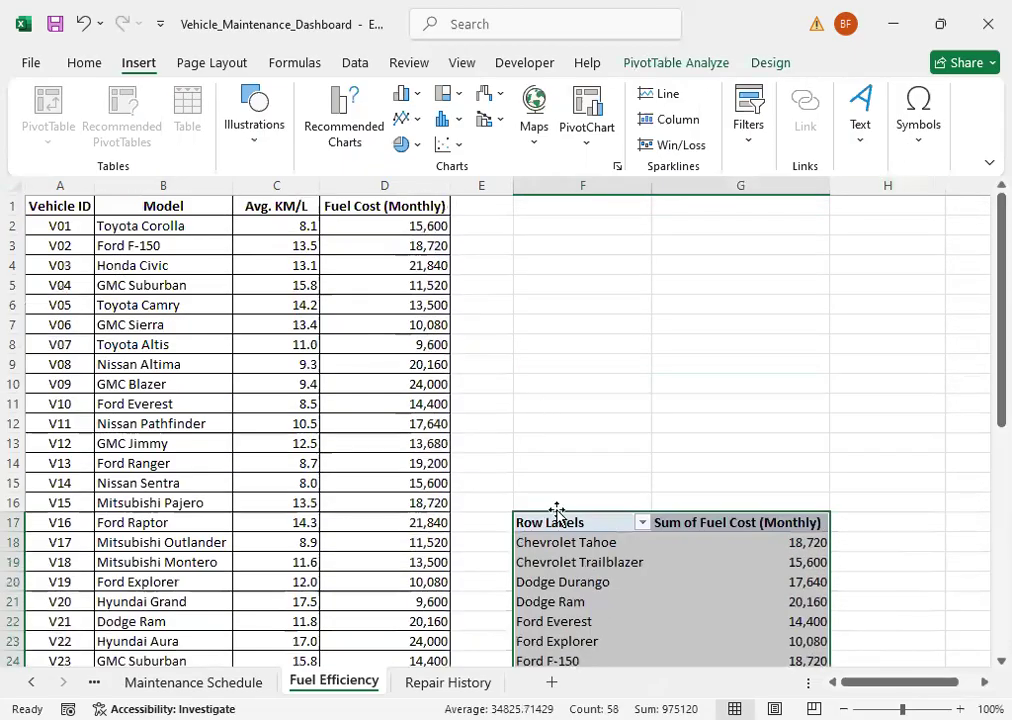
{"action": "left_click_drag", "start_coordinate": [520, 273], "coordinate": [592, 226]}
{"action": "left_click", "coordinate": [886, 286]}
Step: Create a second PivotTable from the Fuel Efficiency range A1:D31 at cell F33, below the fuel cost PivotTable
{"action": "scroll", "coordinate": [885, 329], "scroll_direction": "down", "scroll_amount": 5}
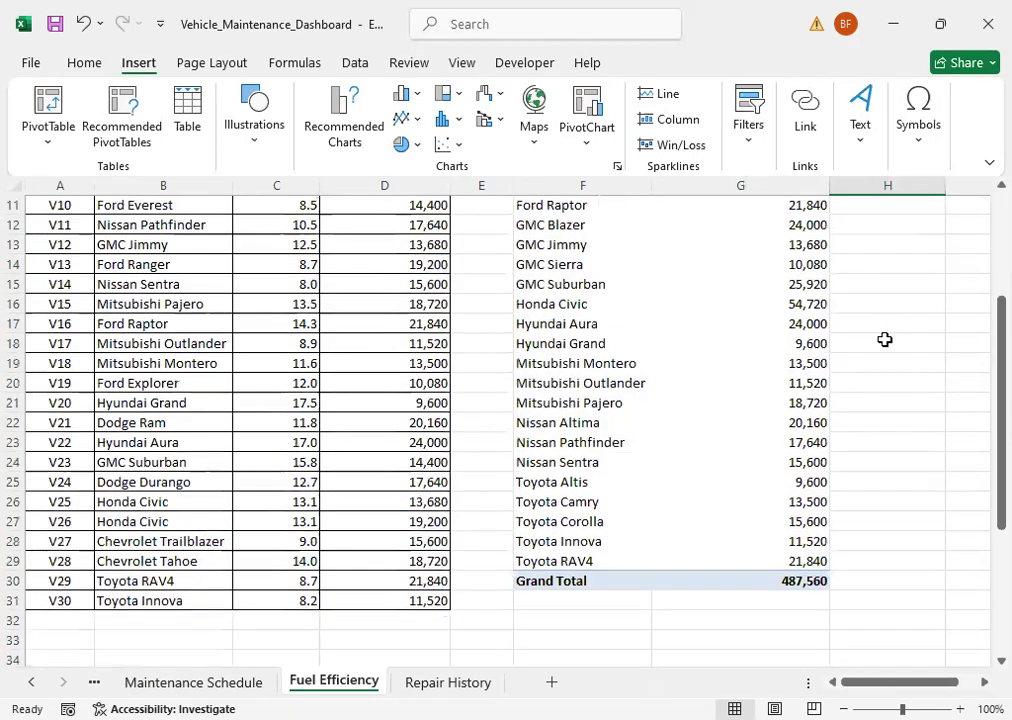
{"action": "left_click", "coordinate": [565, 545]}
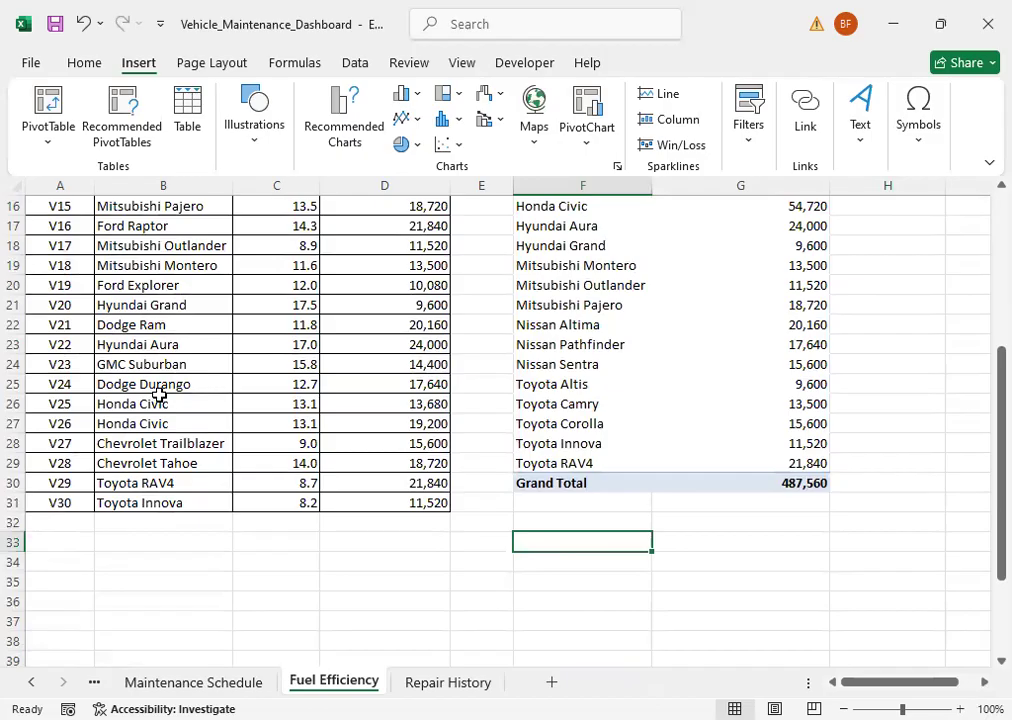
{"action": "scroll", "coordinate": [221, 393], "scroll_direction": "up", "scroll_amount": 5}
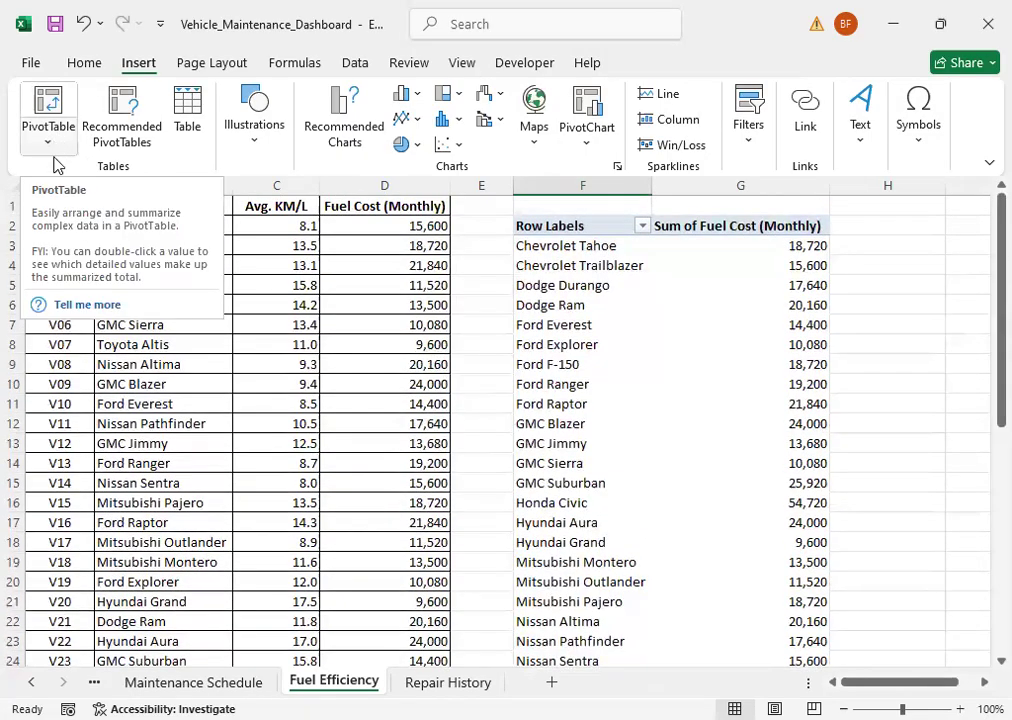
{"action": "left_click", "coordinate": [47, 142]}
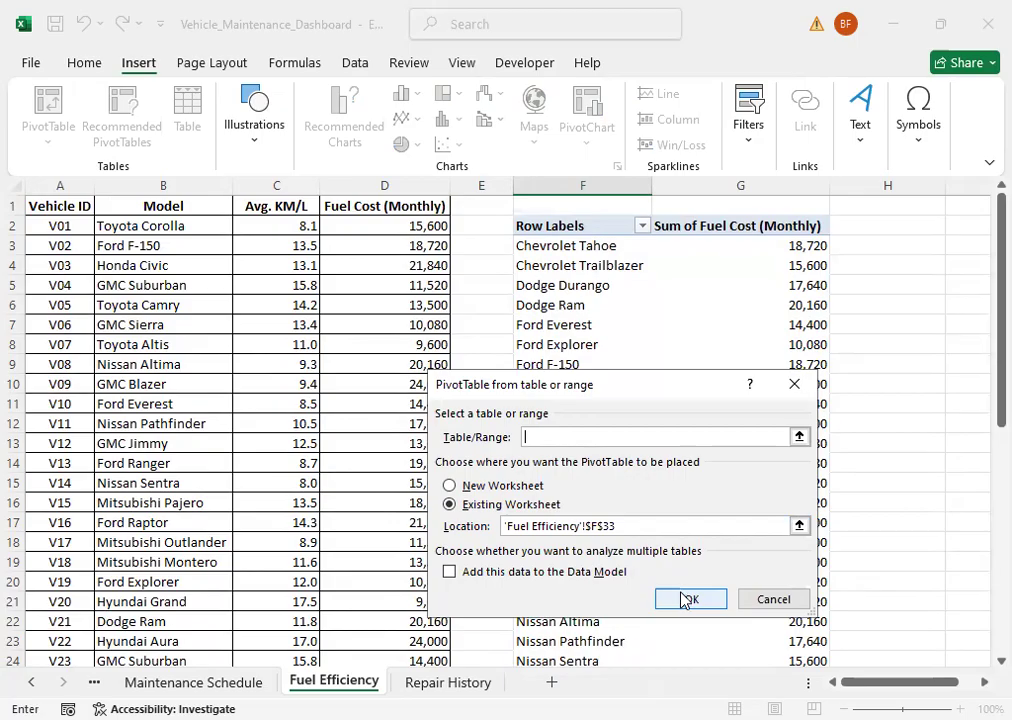
{"action": "left_click", "coordinate": [50, 208]}
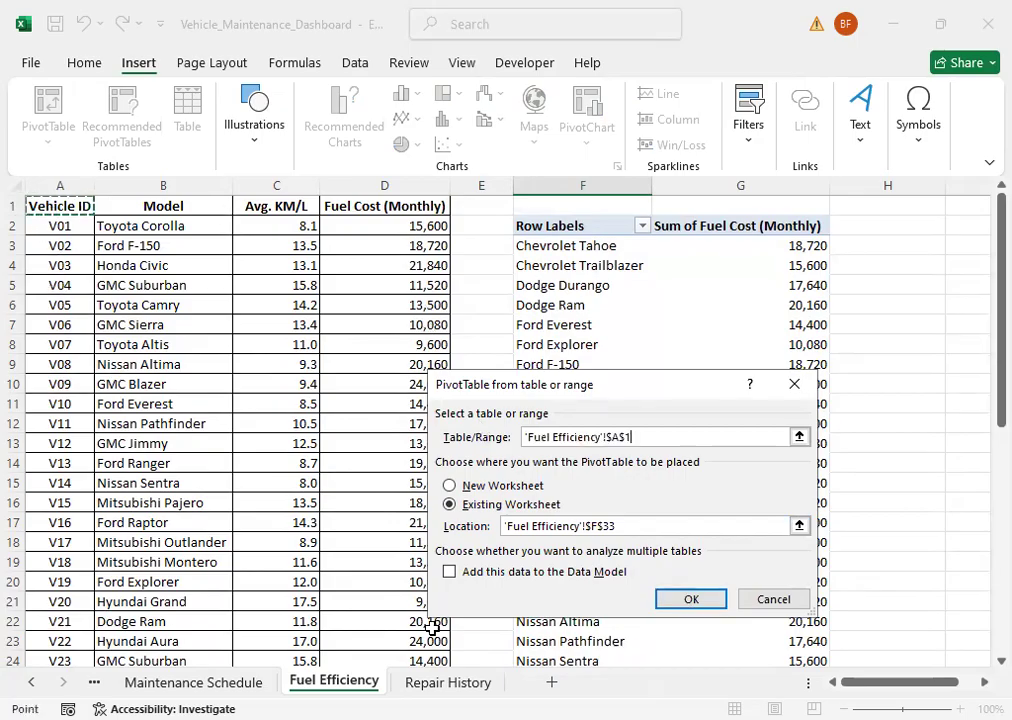
{"action": "left_click_drag", "start_coordinate": [60, 206], "coordinate": [779, 515]}
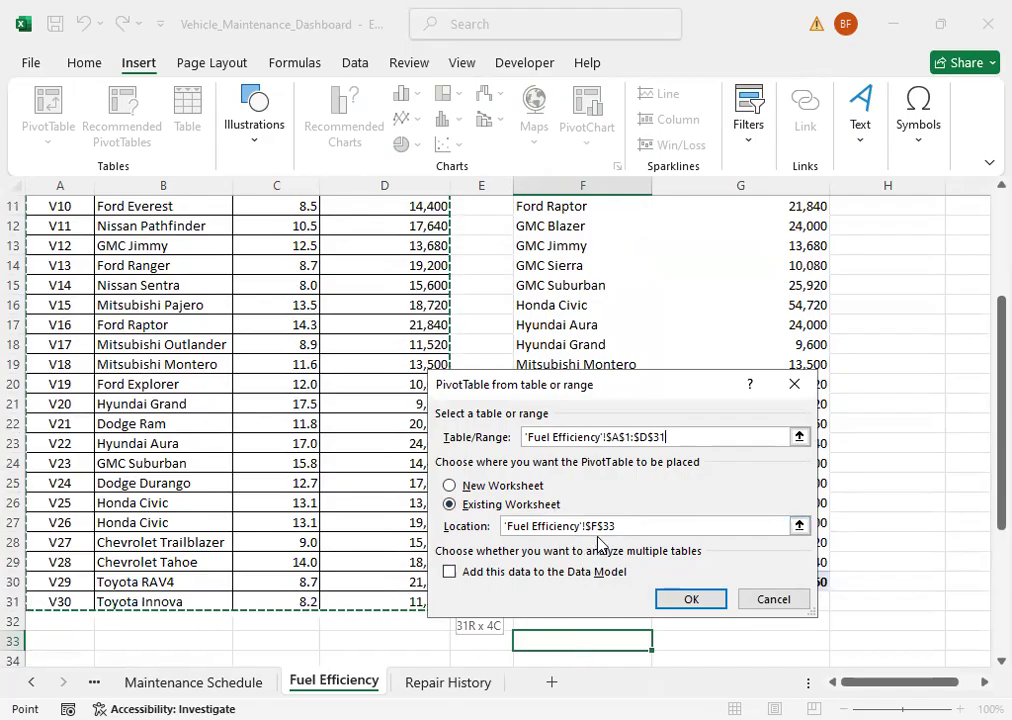
{"action": "left_click", "coordinate": [690, 603]}
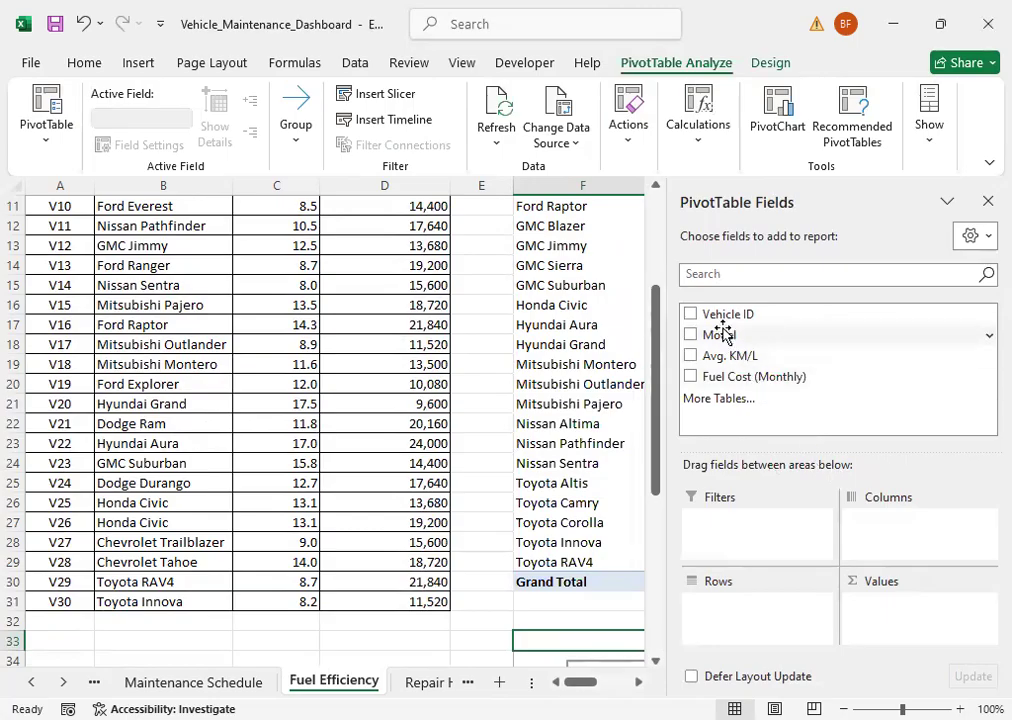
Step: Add Model to the new PivotTable's rows and Avg. KM/L to its values as a sum, and close the field list
{"action": "left_click_drag", "start_coordinate": [728, 333], "coordinate": [730, 612]}
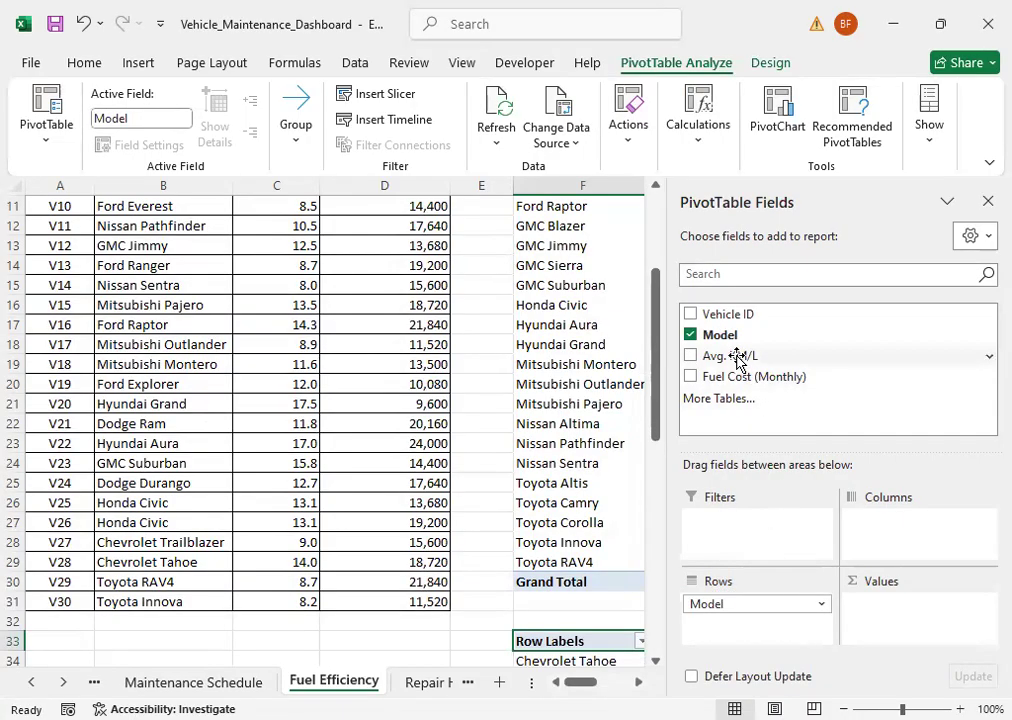
{"action": "left_click_drag", "start_coordinate": [739, 355], "coordinate": [881, 612]}
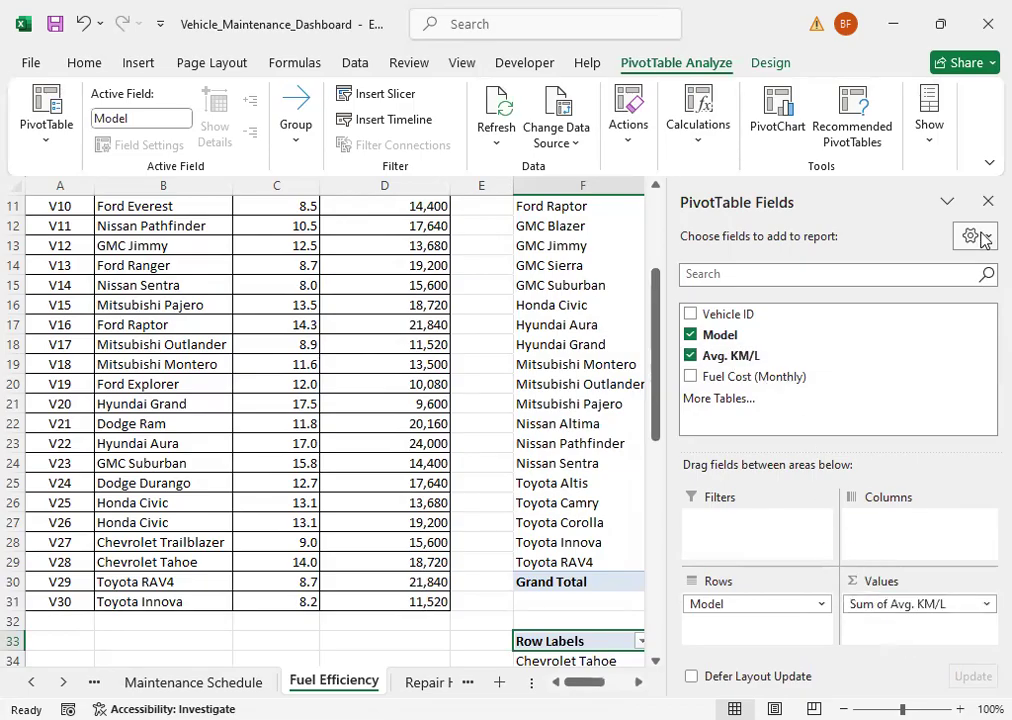
{"action": "left_click", "coordinate": [986, 201]}
Step: Examine the Avg. KM/L figures per model in the new PivotTable and the fuel cost PivotTable above it
{"action": "scroll", "coordinate": [779, 480], "scroll_direction": "down", "scroll_amount": 6}
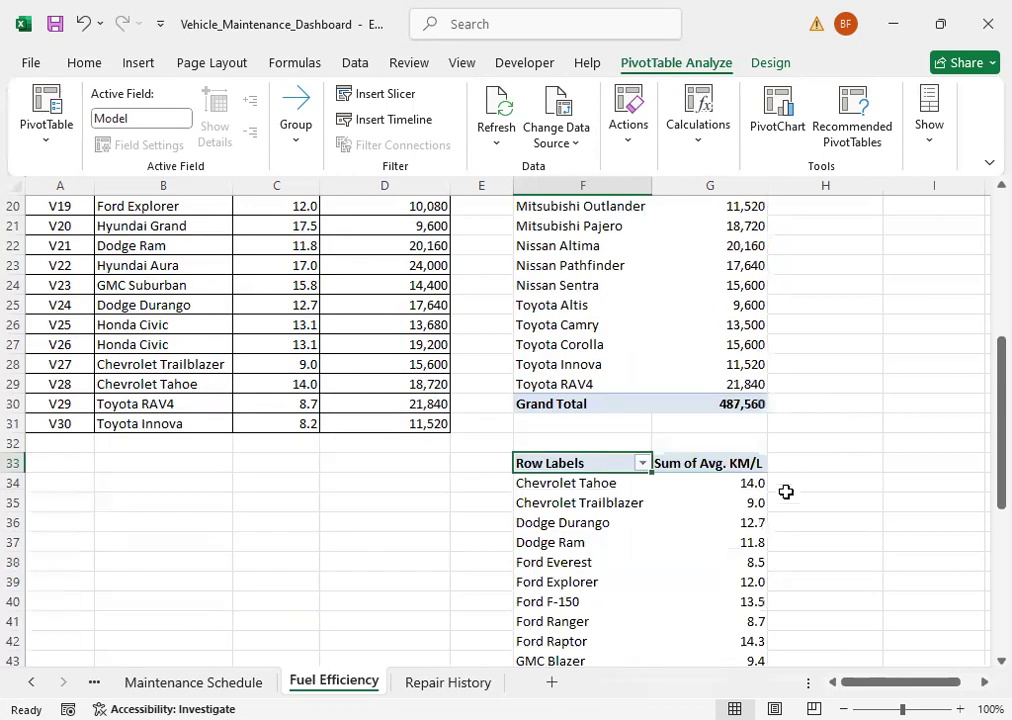
{"action": "scroll", "coordinate": [778, 515], "scroll_direction": "down", "scroll_amount": 3}
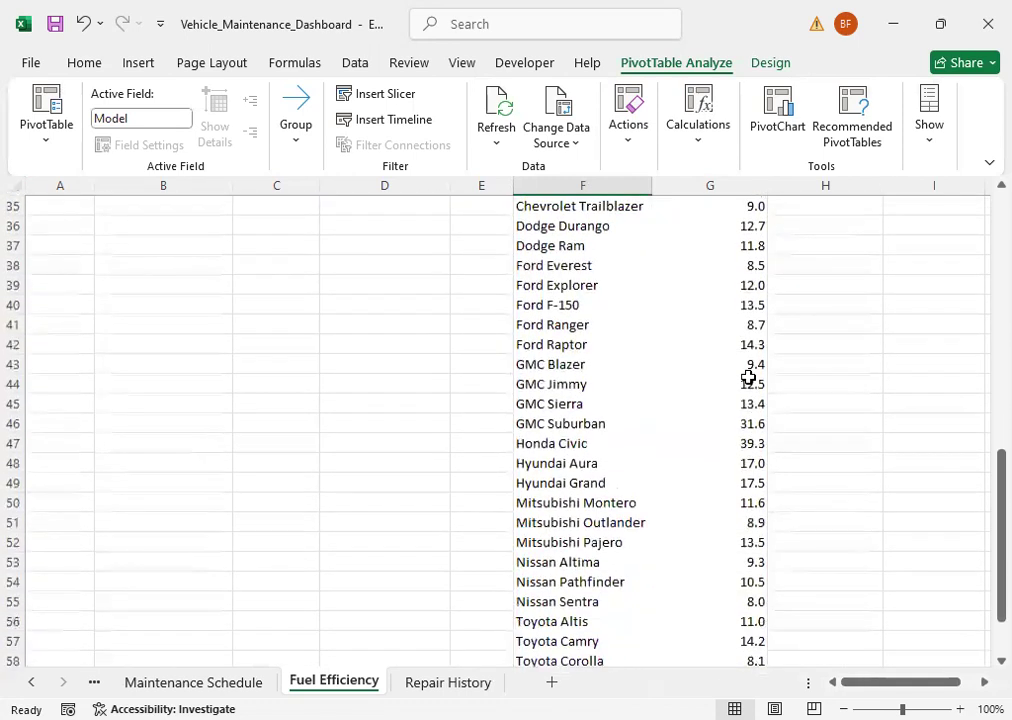
{"action": "scroll", "coordinate": [750, 420], "scroll_direction": "up", "scroll_amount": 3}
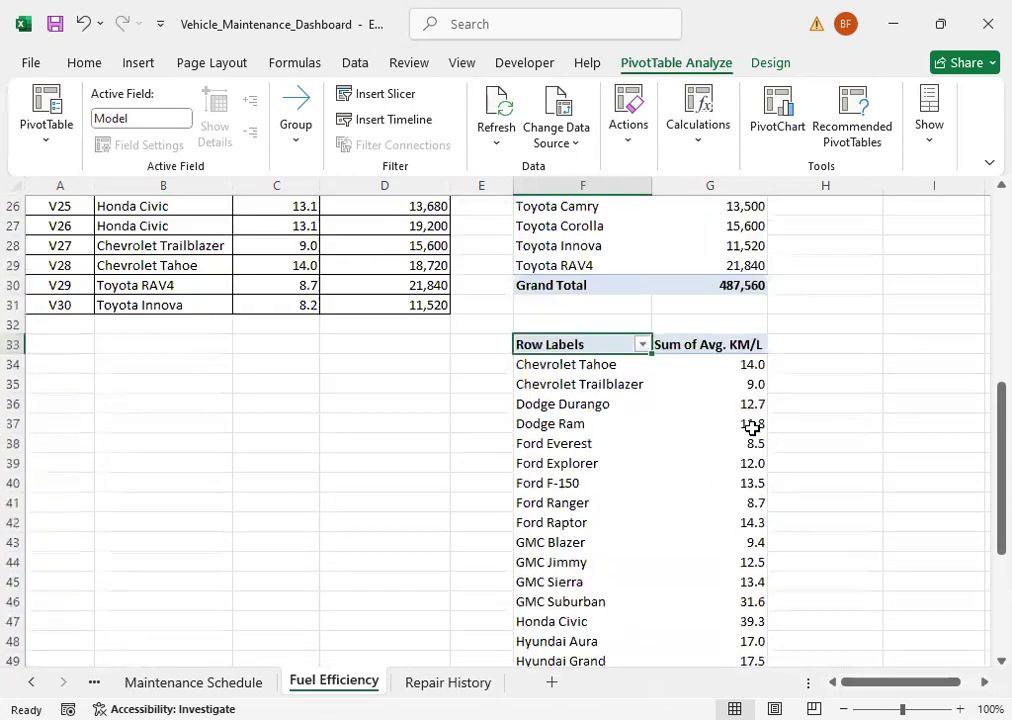
{"action": "scroll", "coordinate": [754, 433], "scroll_direction": "up", "scroll_amount": 1}
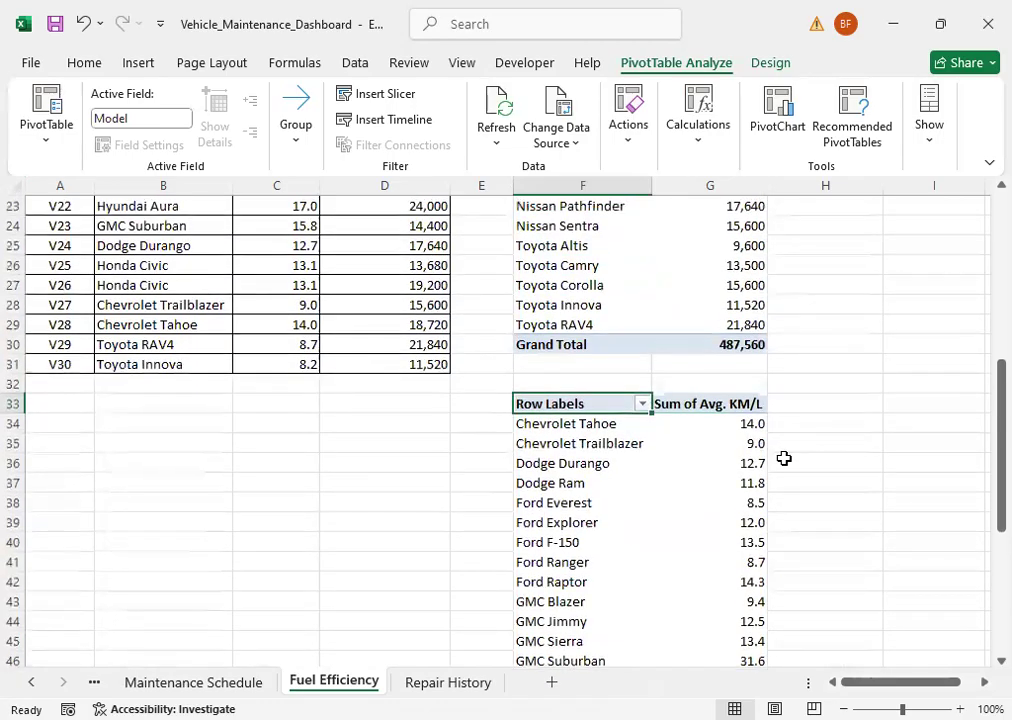
{"action": "mouse_move", "coordinate": [745, 461]}
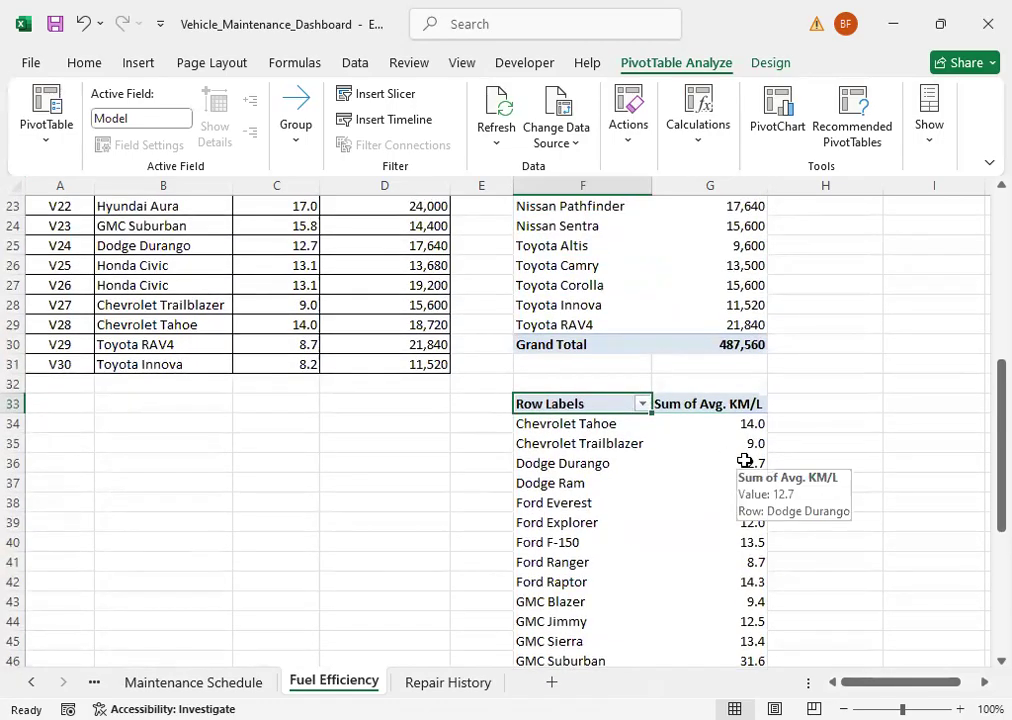
{"action": "mouse_move", "coordinate": [719, 423]}
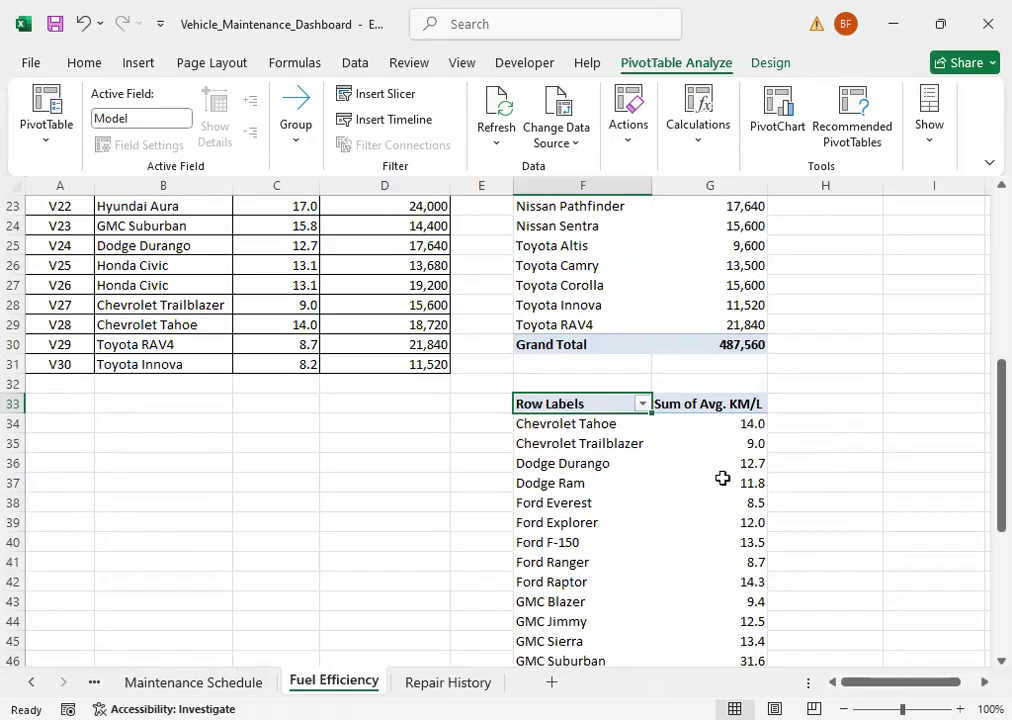
{"action": "scroll", "coordinate": [720, 529], "scroll_direction": "down", "scroll_amount": 4}
{"action": "scroll", "coordinate": [718, 530], "scroll_direction": "up", "scroll_amount": 10}
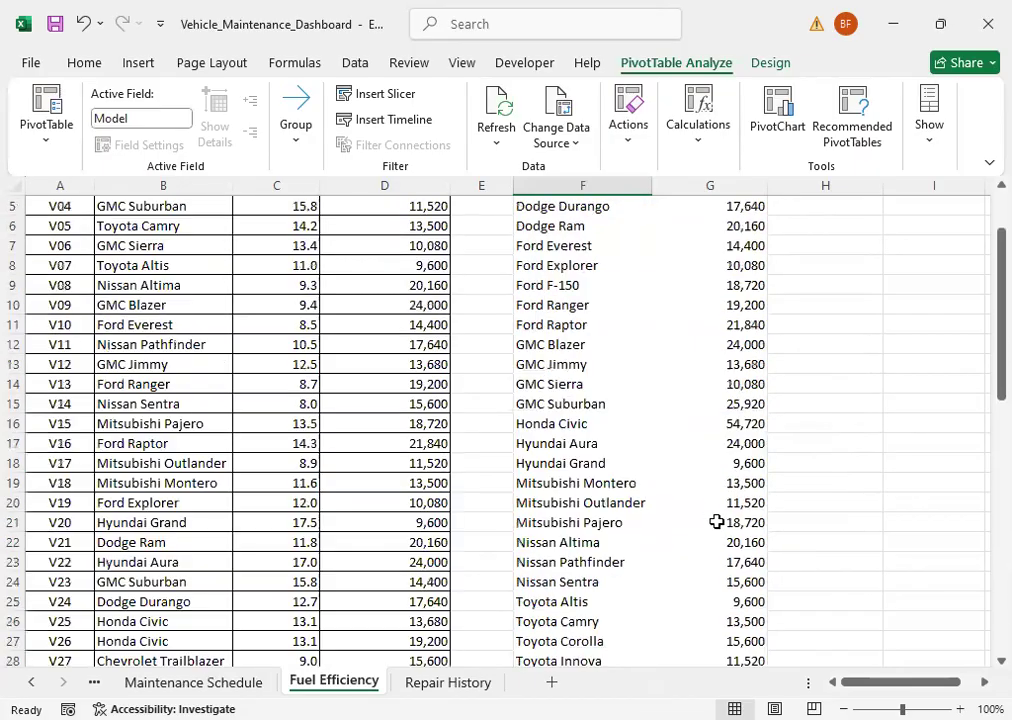
{"action": "scroll", "coordinate": [718, 523], "scroll_direction": "up", "scroll_amount": 2}
Step: Create a PivotTable from the Repair History range A1:E11 at cell G2 of the same sheet
{"action": "left_click", "coordinate": [470, 683]}
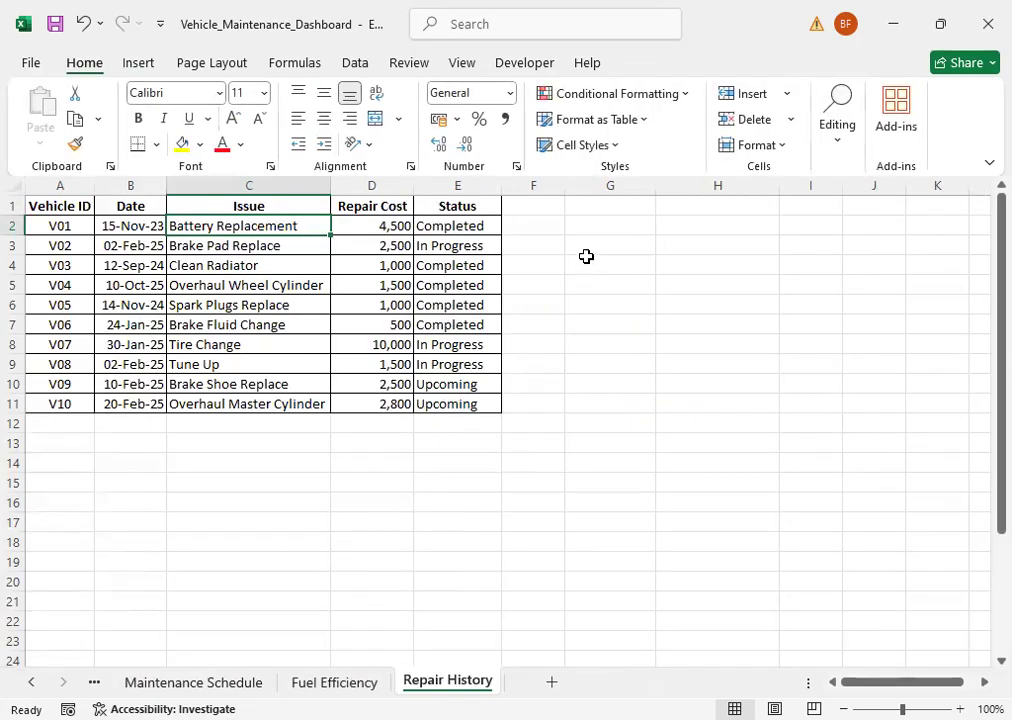
{"action": "left_click", "coordinate": [586, 225]}
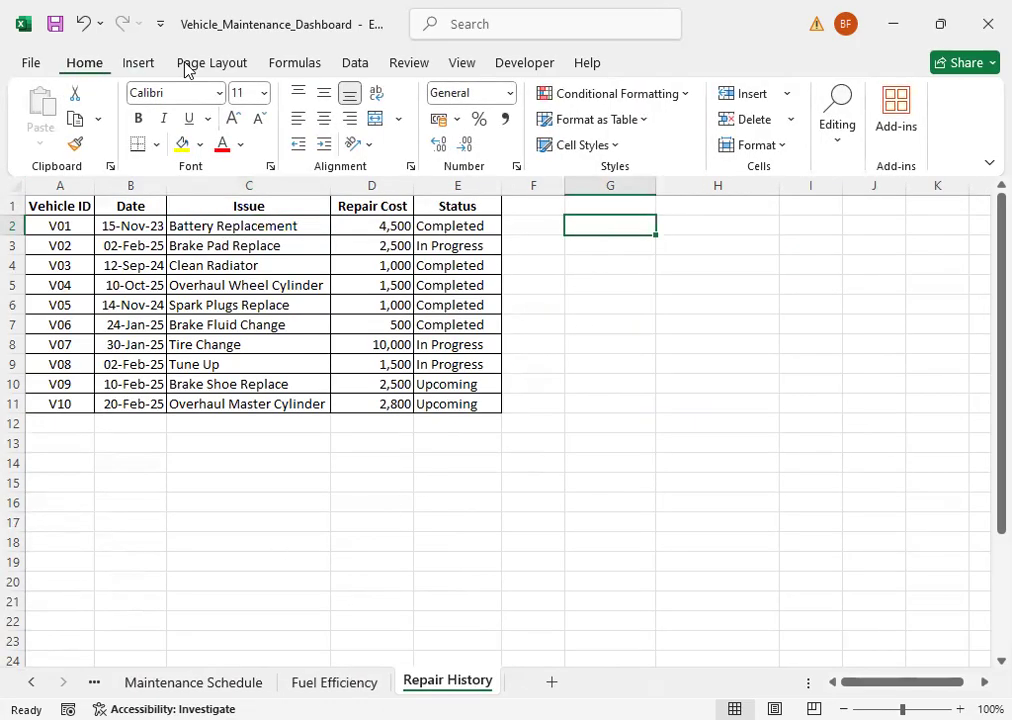
{"action": "left_click", "coordinate": [138, 63]}
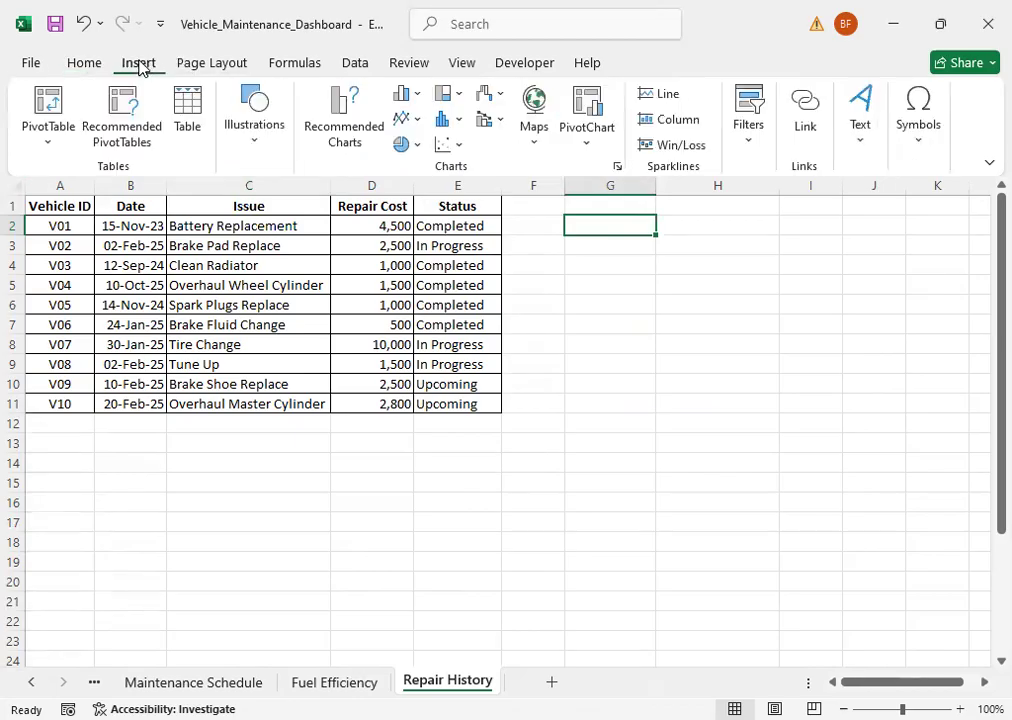
{"action": "left_click", "coordinate": [50, 148]}
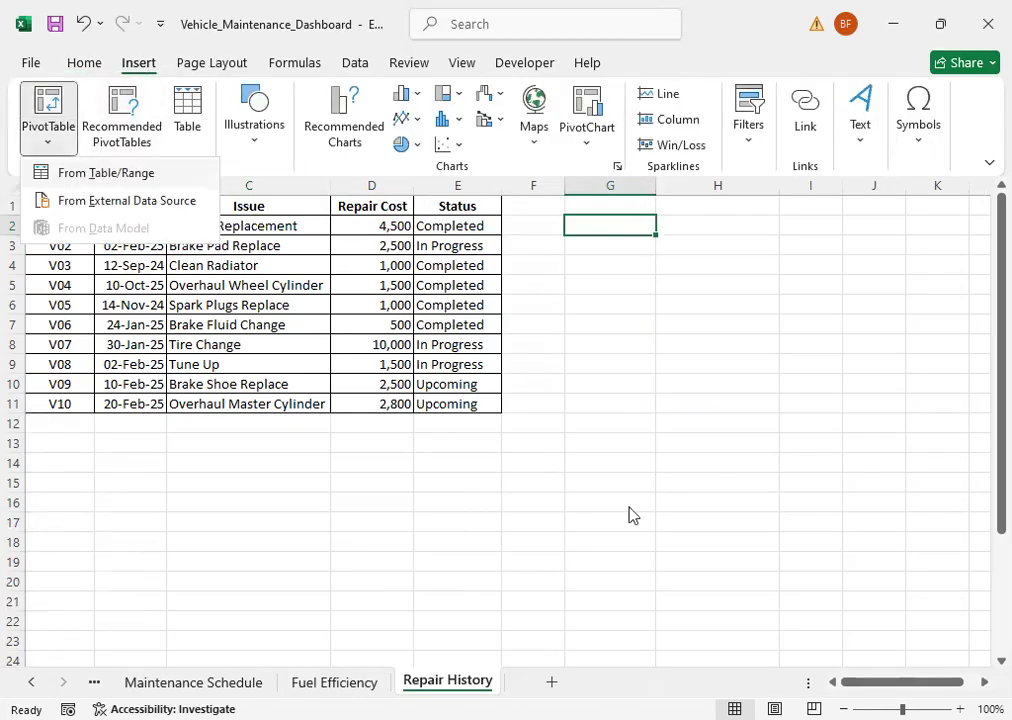
{"action": "left_click", "coordinate": [106, 173]}
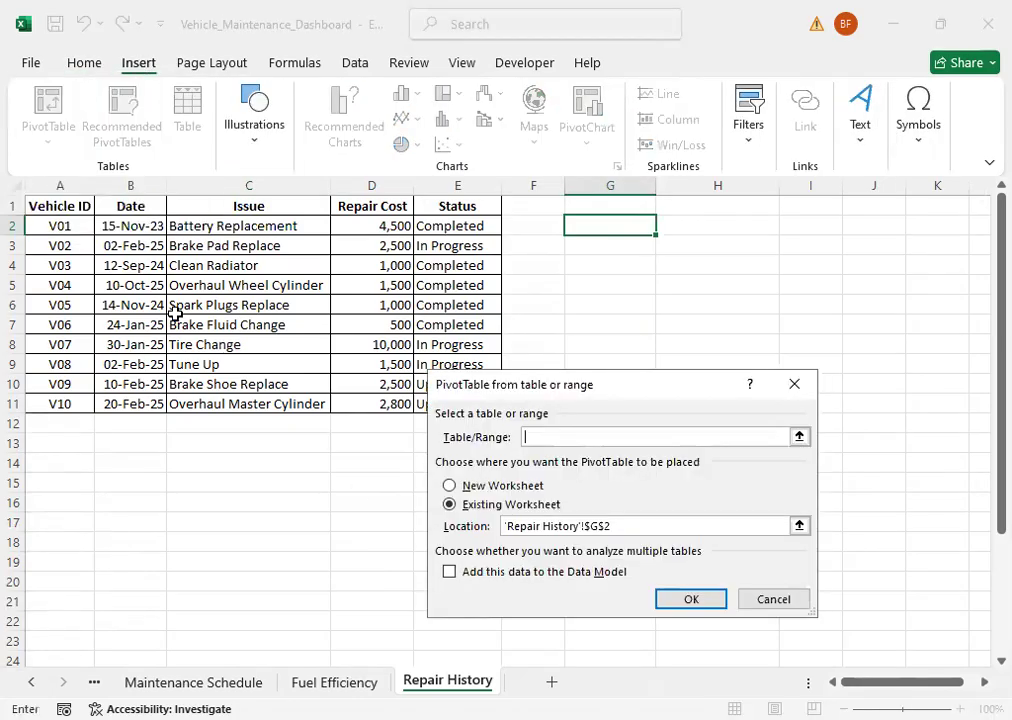
{"action": "left_click", "coordinate": [66, 212]}
{"action": "left_click_drag", "start_coordinate": [159, 215], "coordinate": [440, 396]}
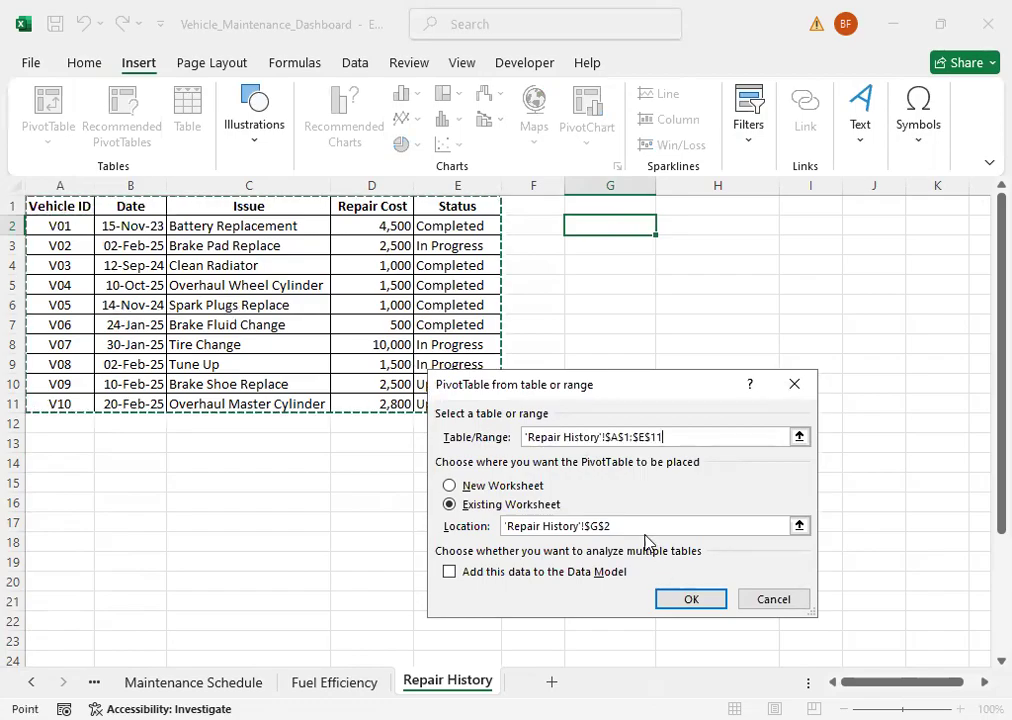
{"action": "left_click", "coordinate": [685, 601]}
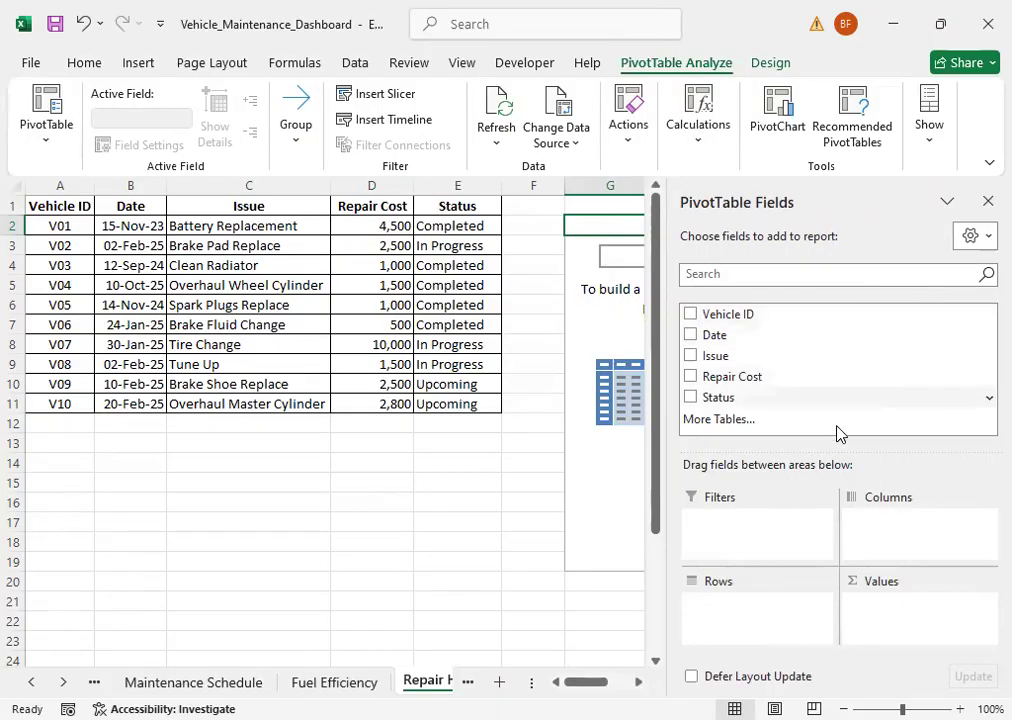
Step: Add Status to the Repair History PivotTable's rows and Repair Cost to its values as a sum, and leave the PivotTable
{"action": "left_click_drag", "start_coordinate": [721, 400], "coordinate": [754, 603]}
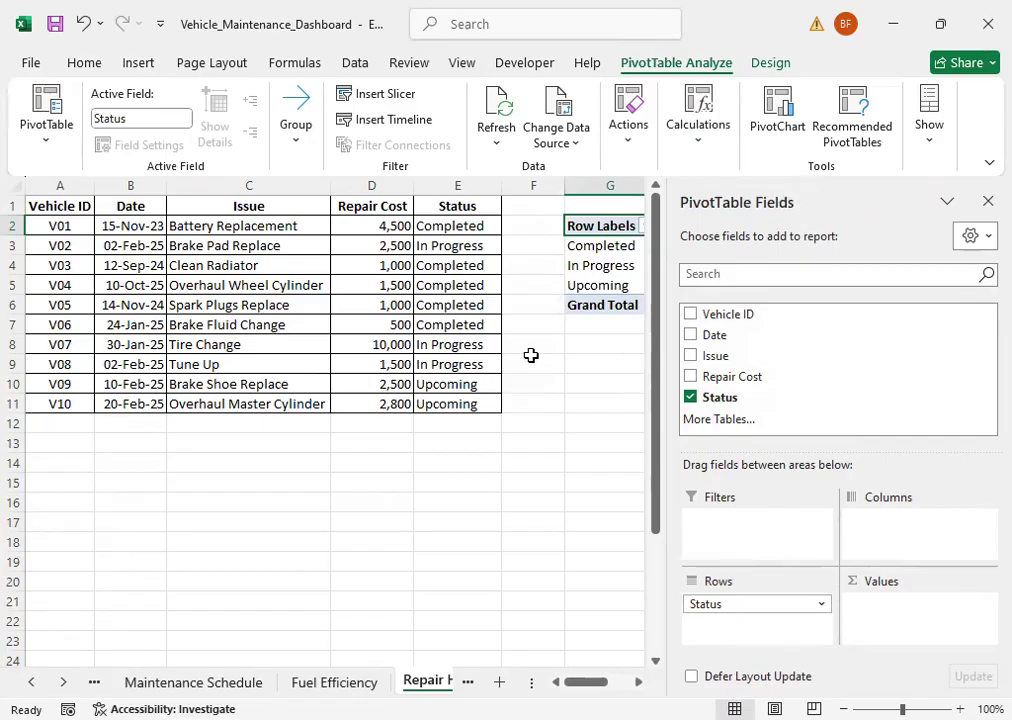
{"action": "left_click_drag", "start_coordinate": [715, 383], "coordinate": [903, 620]}
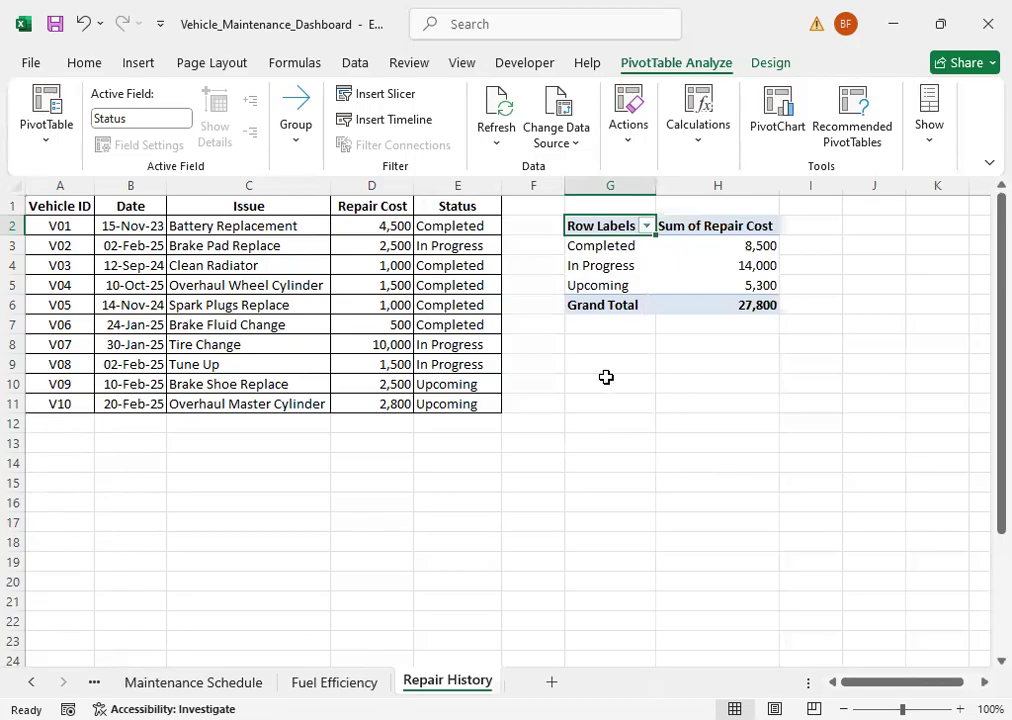
{"action": "left_click", "coordinate": [618, 355]}
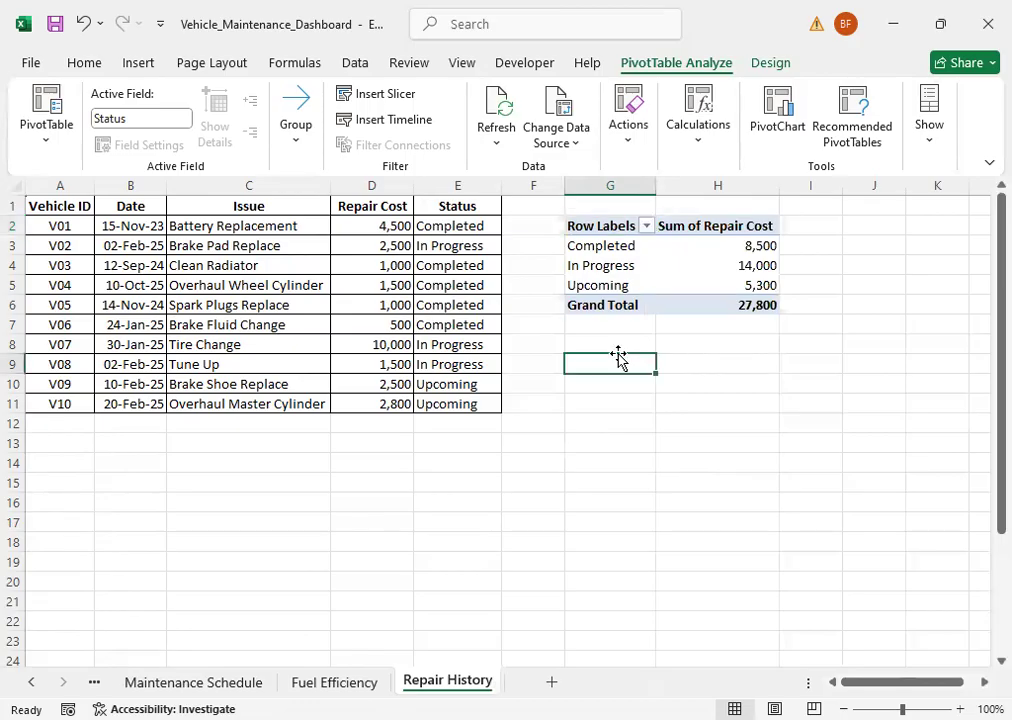
{"action": "left_click", "coordinate": [605, 328]}
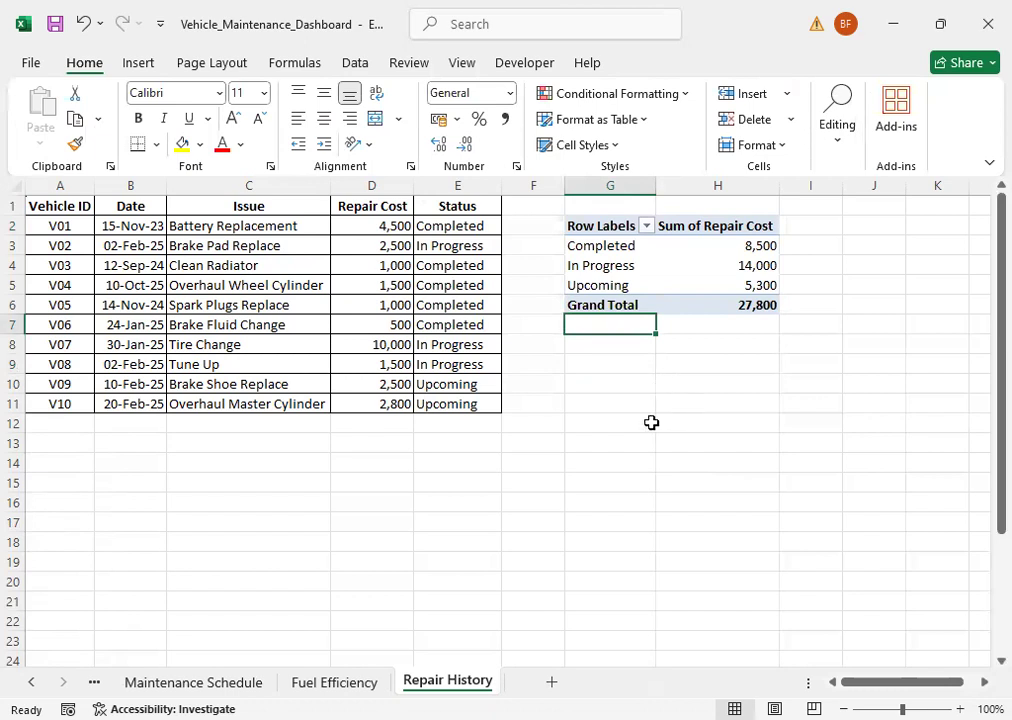
Step: Review the PivotTables on the Fuel Efficiency, Maintenance Schedule, Vehicle Status and Overview sheets, check the Dashboard sheet, and return to Overview
{"action": "left_click", "coordinate": [334, 682]}
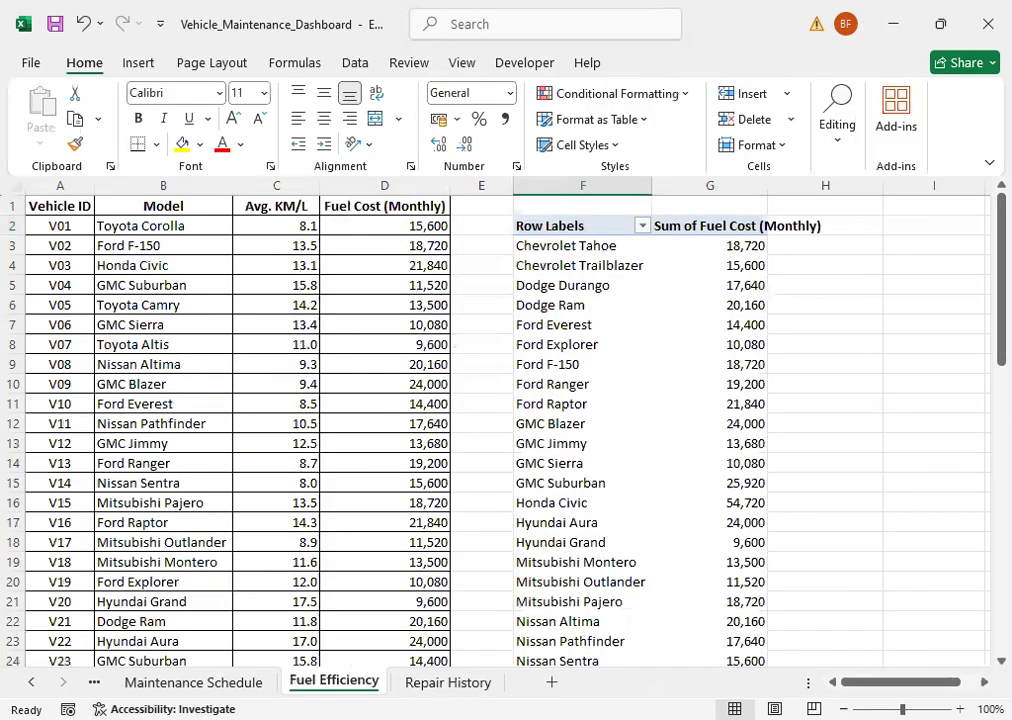
{"action": "left_click", "coordinate": [194, 682]}
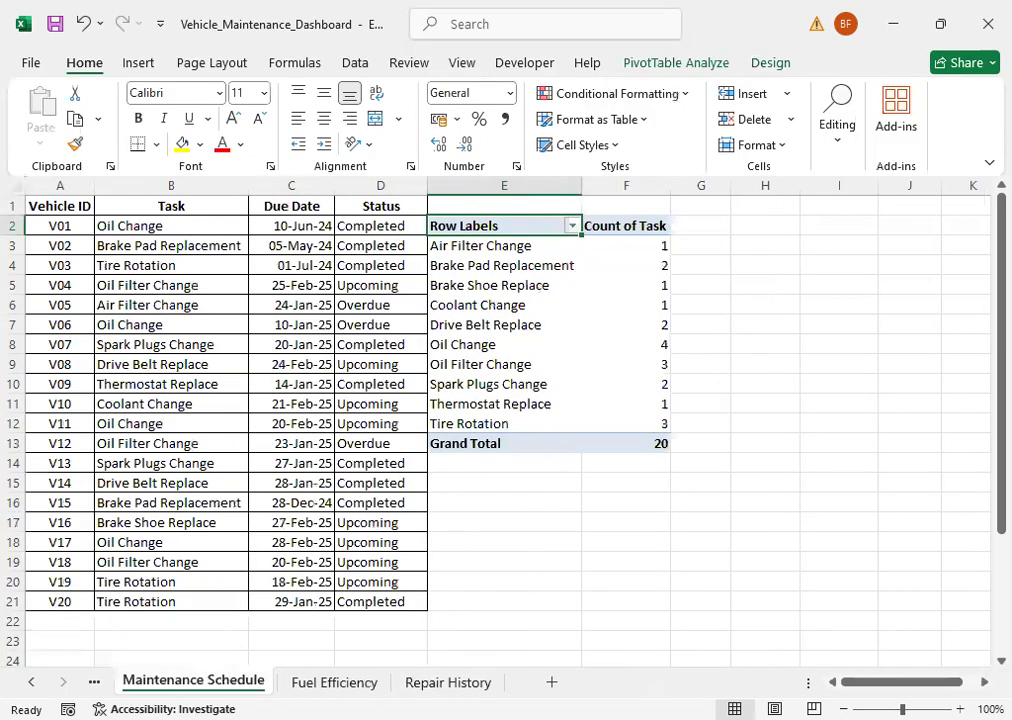
{"action": "left_click", "coordinate": [94, 682]}
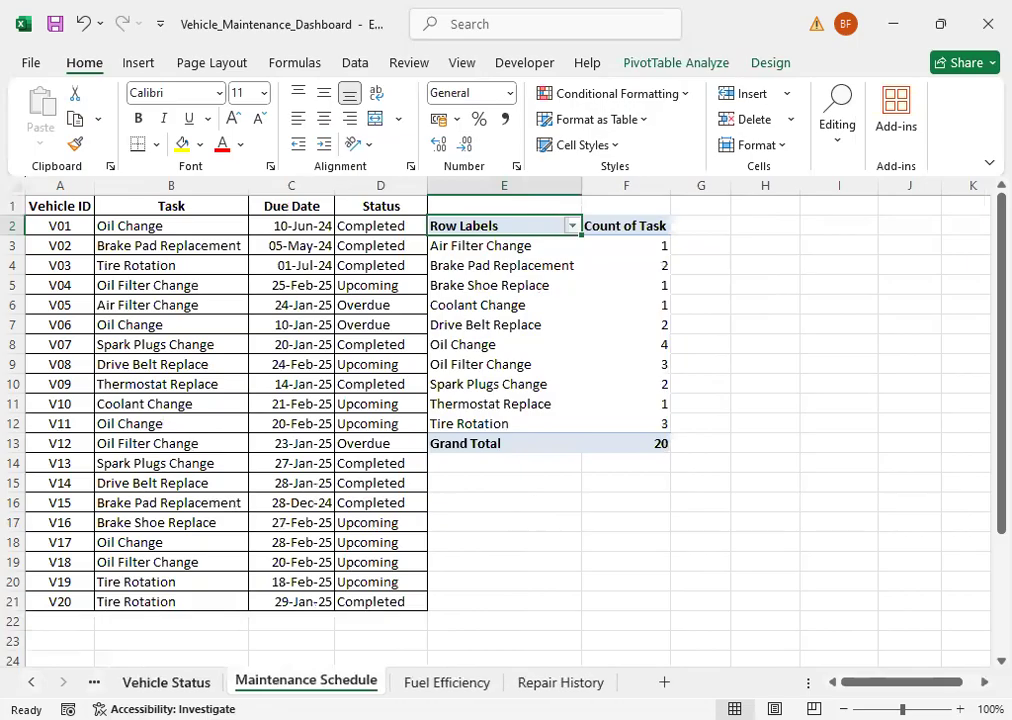
{"action": "left_click", "coordinate": [166, 682]}
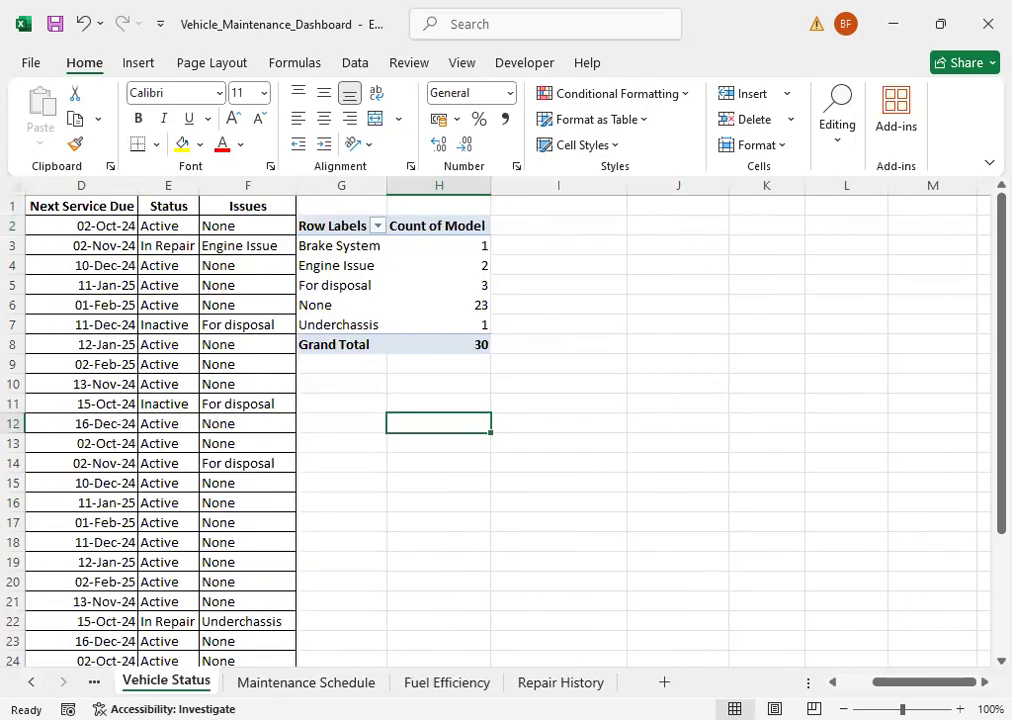
{"action": "left_click", "coordinate": [32, 684]}
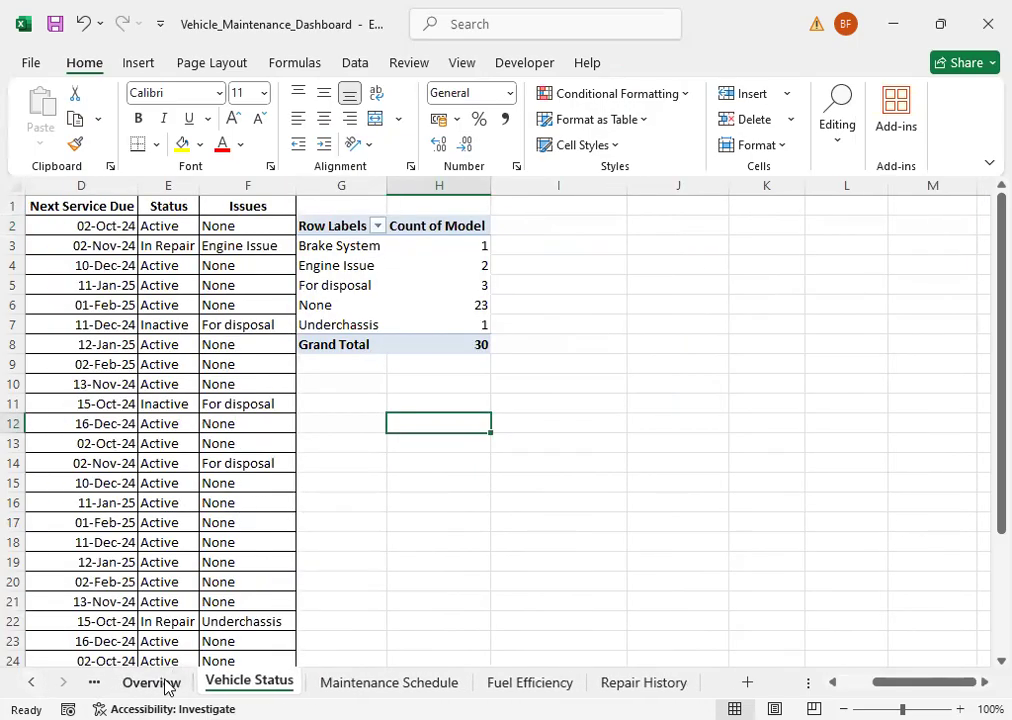
{"action": "left_click", "coordinate": [168, 684]}
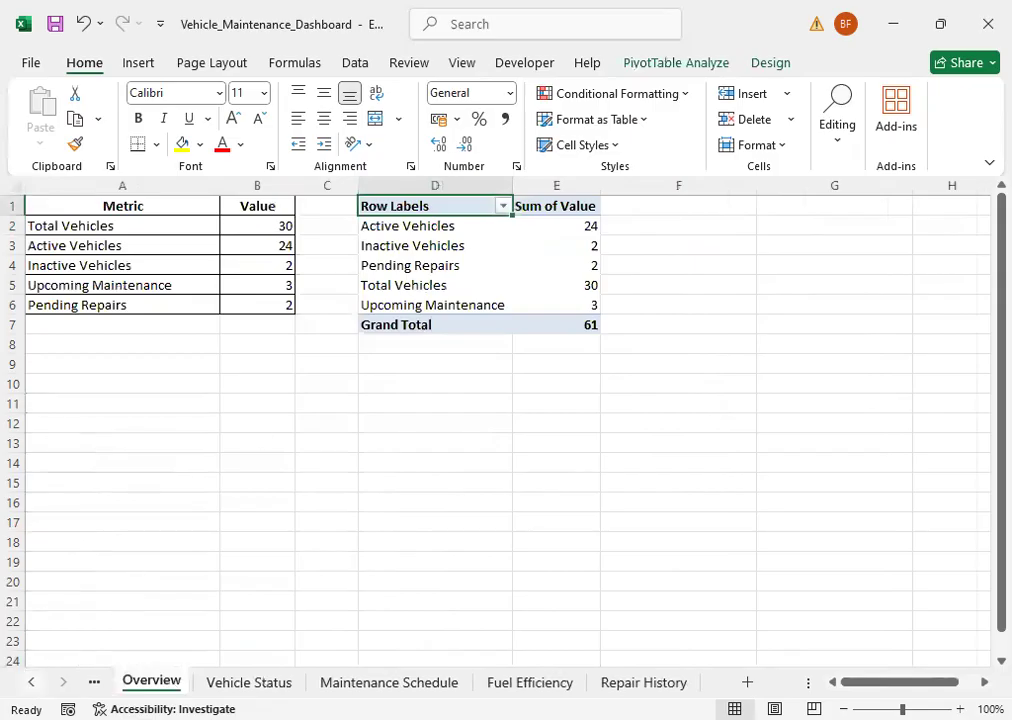
{"action": "left_click", "coordinate": [32, 682]}
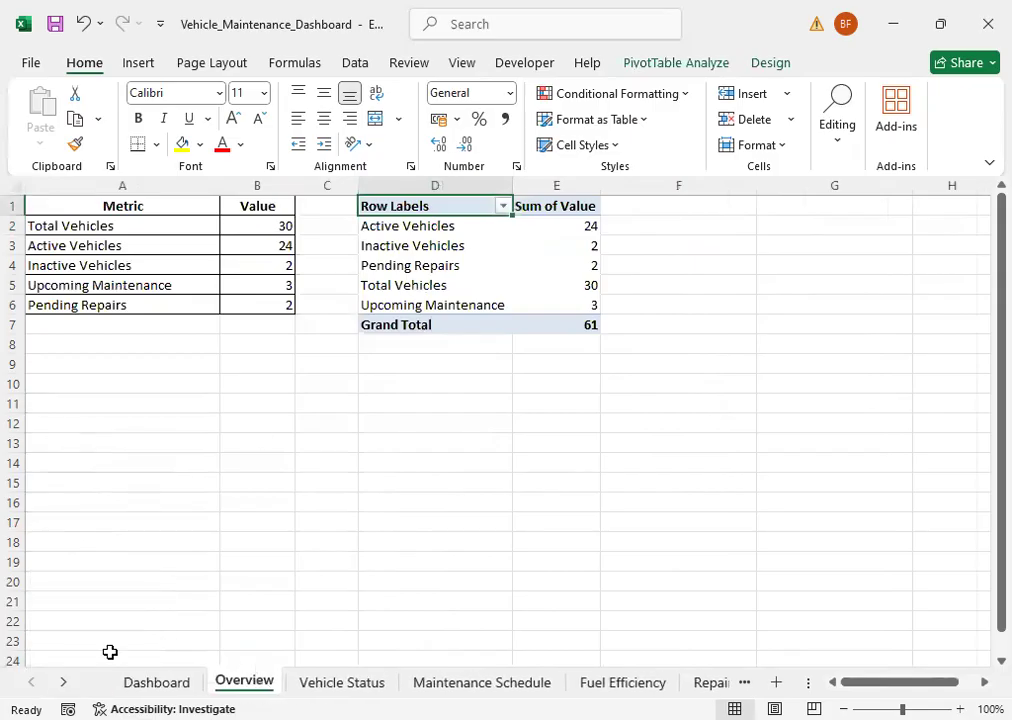
{"action": "left_click", "coordinate": [150, 682]}
{"action": "left_click", "coordinate": [244, 683]}
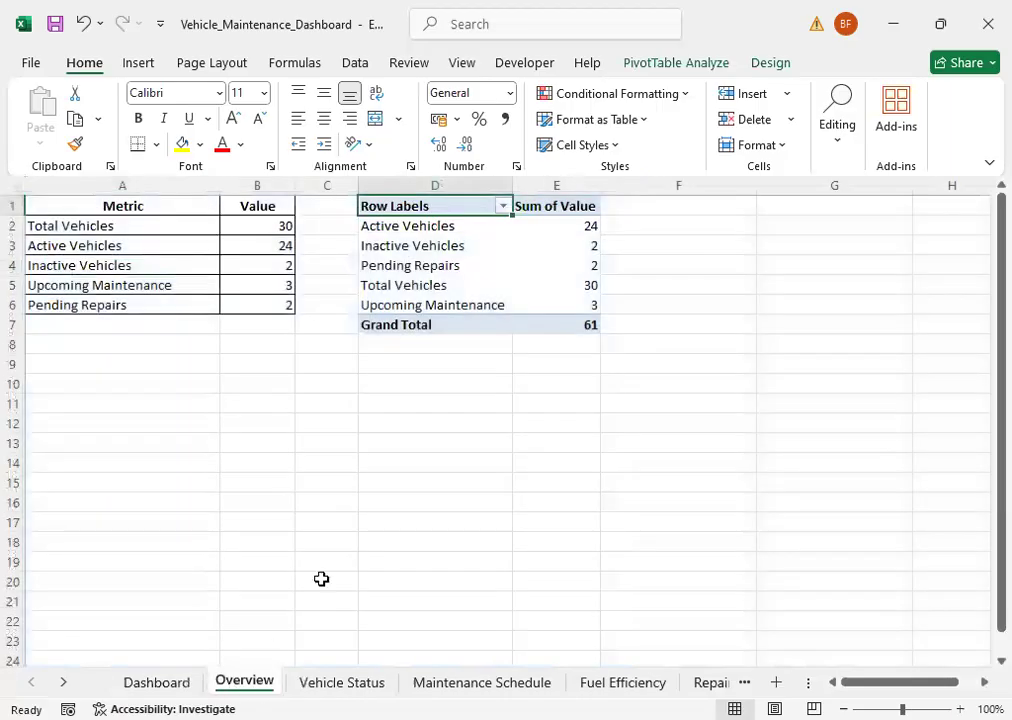
Step: Insert a Clustered Column PivotChart from the PivotTable on the Overview sheet
{"action": "left_click", "coordinate": [405, 360]}
{"action": "left_click", "coordinate": [405, 285]}
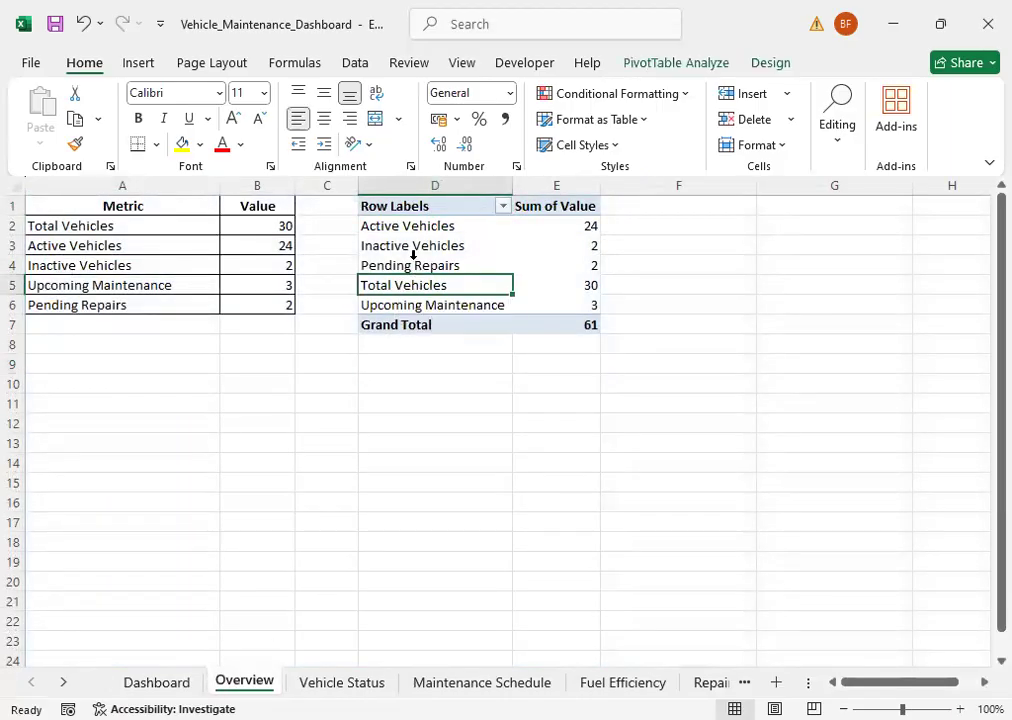
{"action": "left_click", "coordinate": [416, 263]}
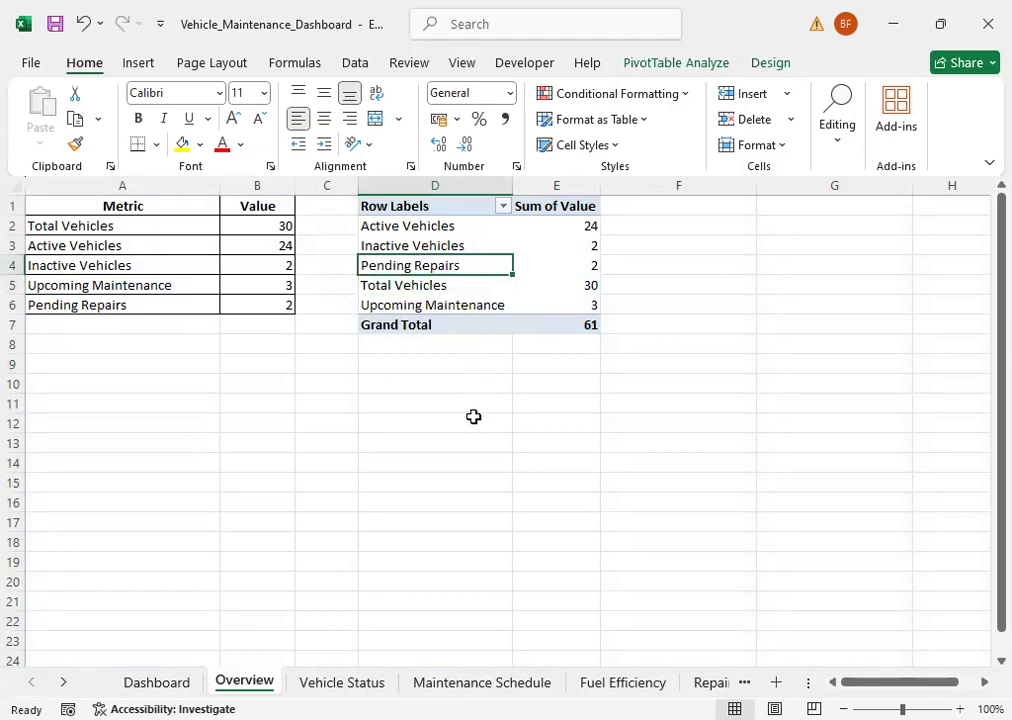
{"action": "left_click", "coordinate": [668, 64]}
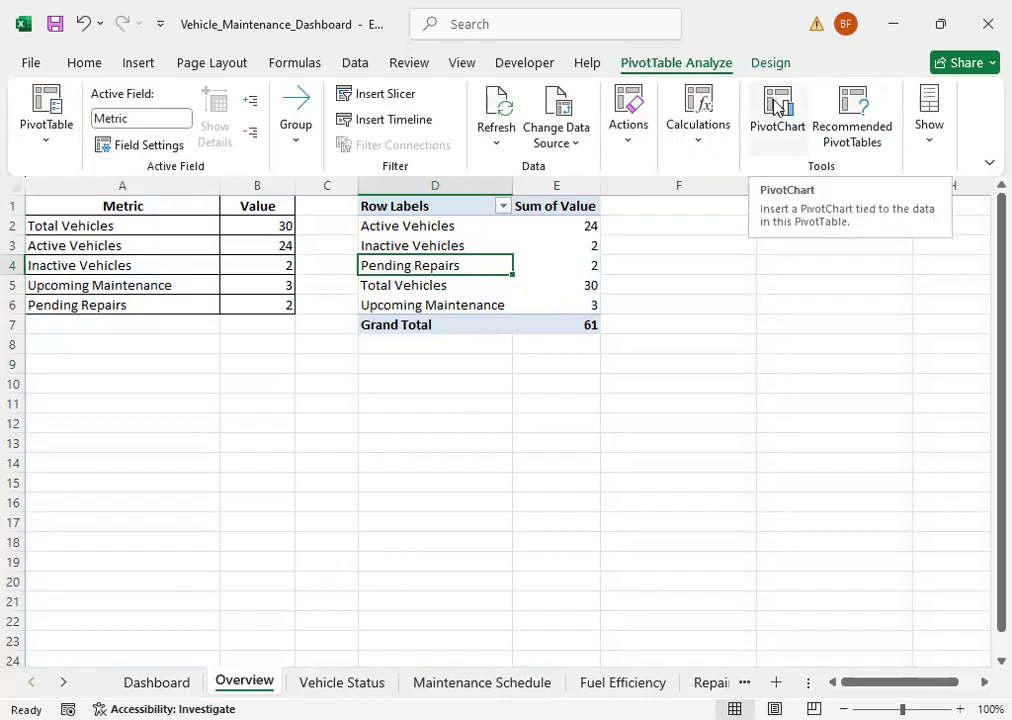
{"action": "left_click", "coordinate": [785, 110]}
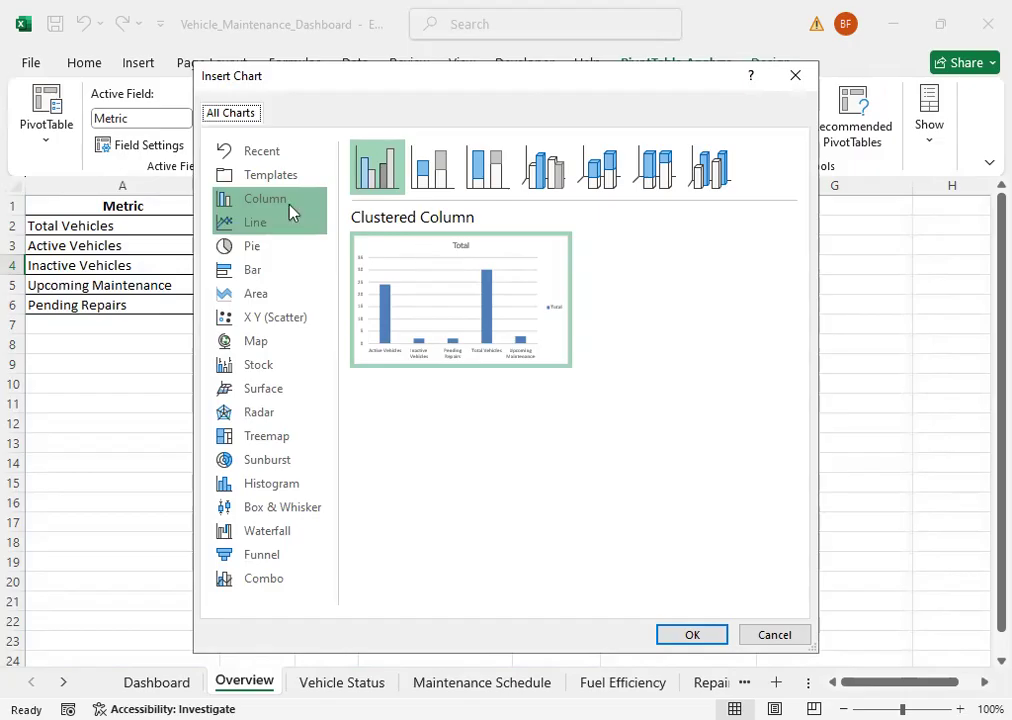
{"action": "mouse_move", "coordinate": [393, 294]}
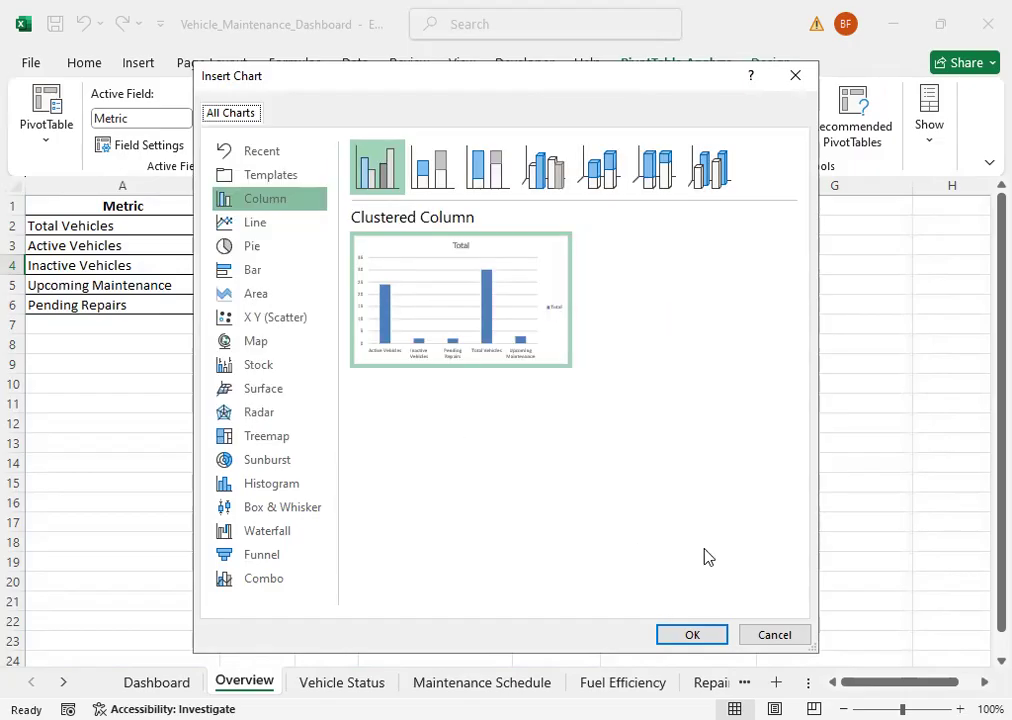
{"action": "left_click", "coordinate": [690, 636]}
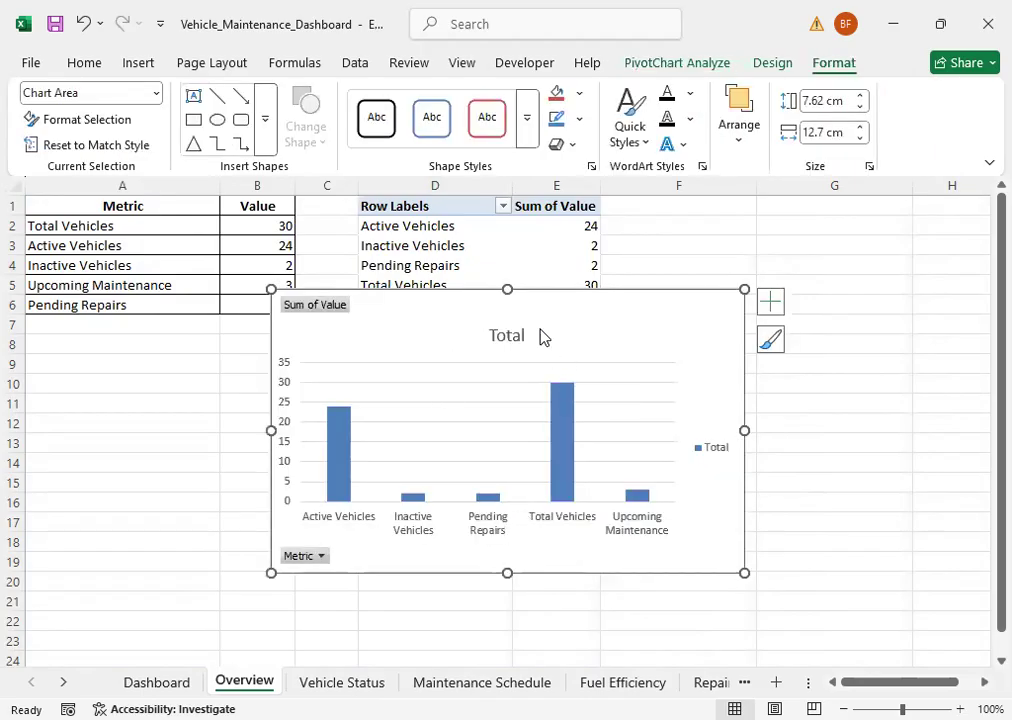
Step: Apply the dark gradient chart style with solid blue bevelled columns to the new PivotChart, after trying Style 13
{"action": "left_click", "coordinate": [772, 64]}
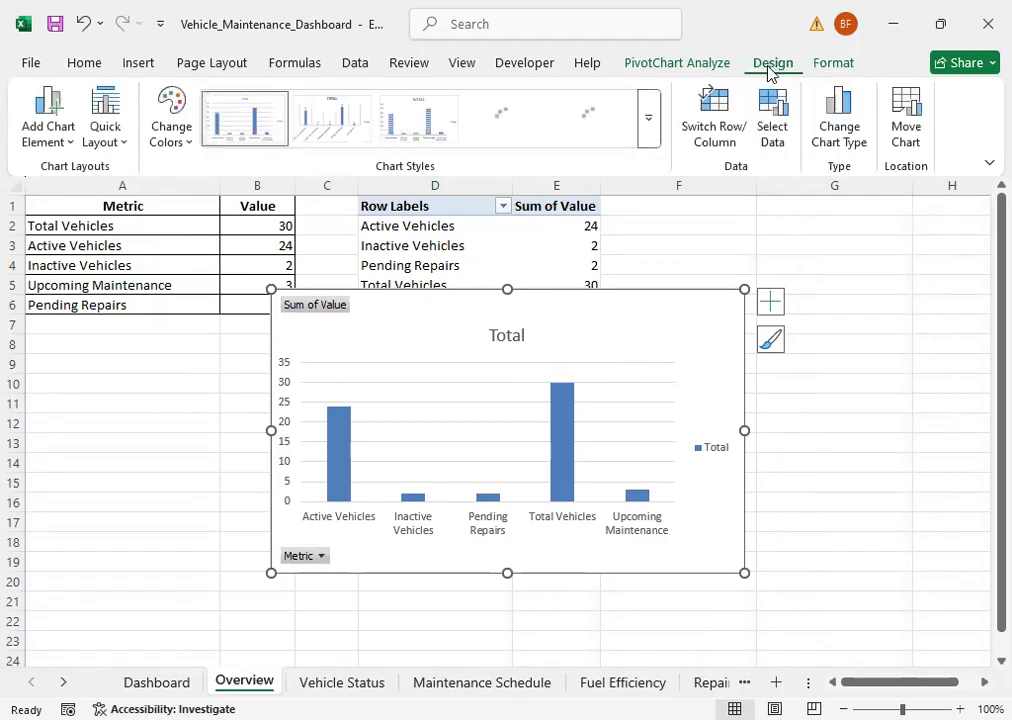
{"action": "left_click", "coordinate": [650, 125]}
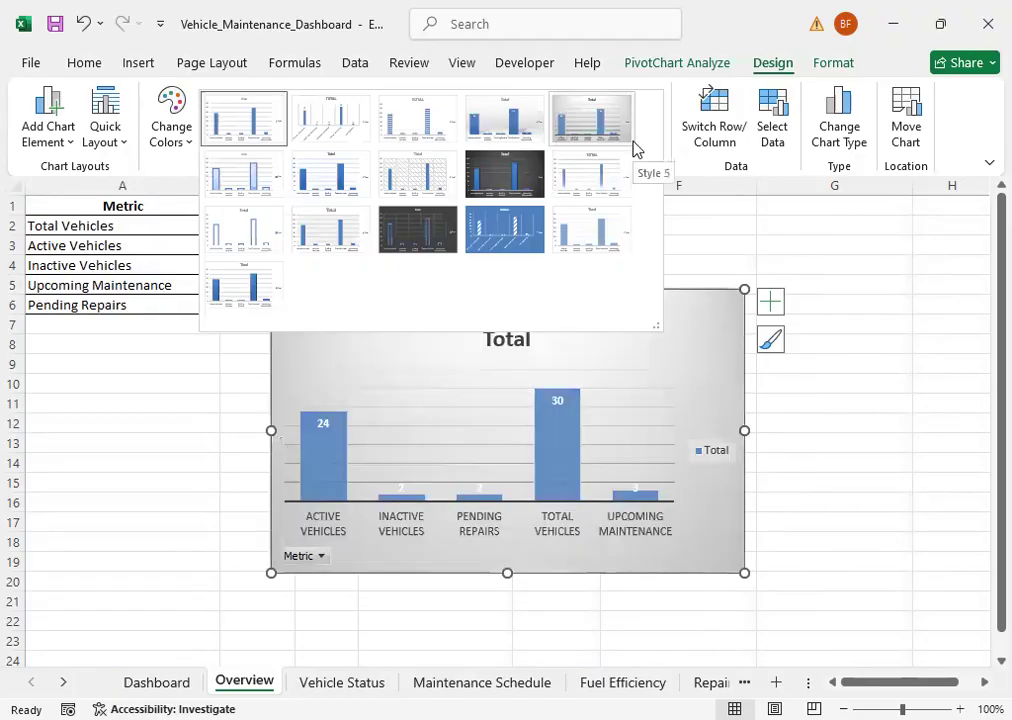
{"action": "left_click", "coordinate": [417, 230]}
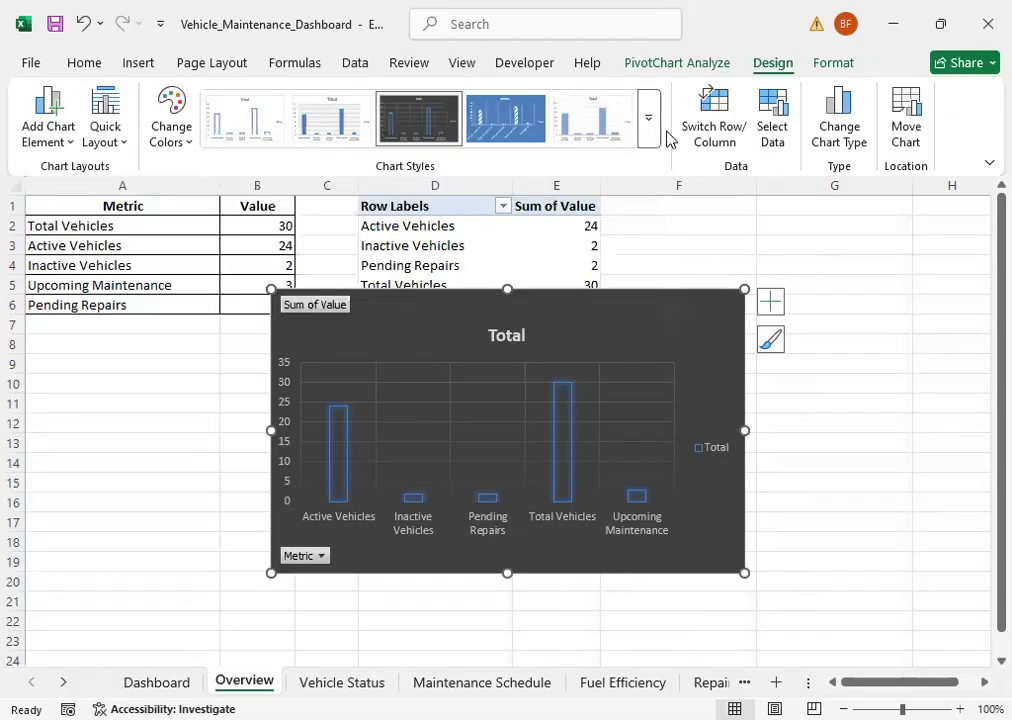
{"action": "left_click", "coordinate": [650, 125]}
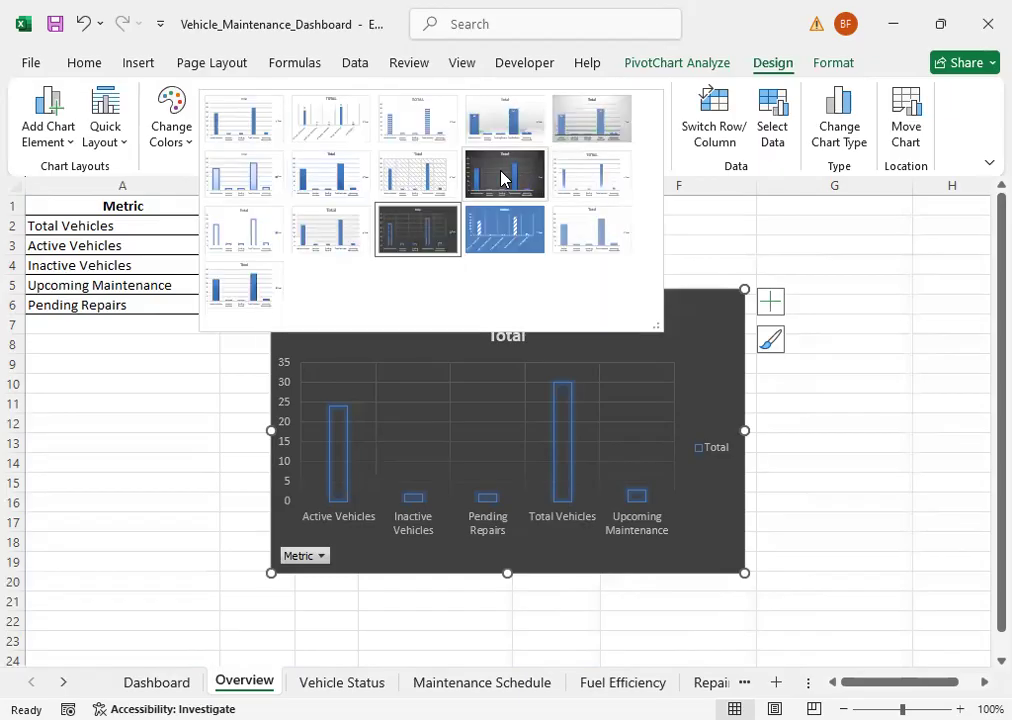
{"action": "left_click", "coordinate": [500, 177]}
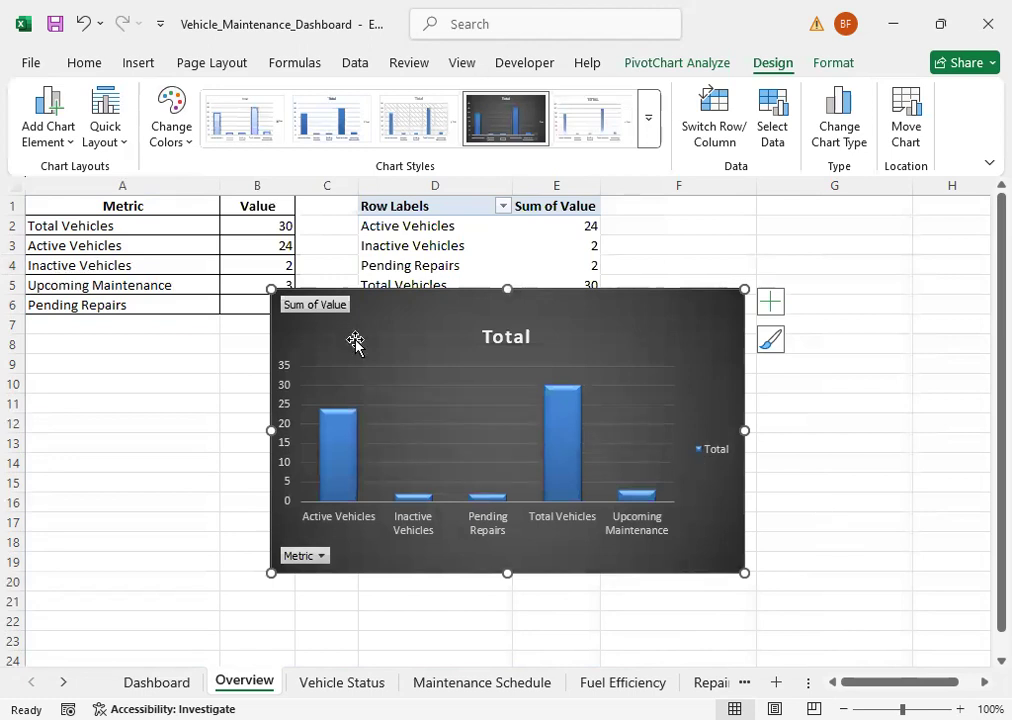
Step: Hide the value field buttons on the PivotChart and delete its legend
{"action": "right_click", "coordinate": [306, 313]}
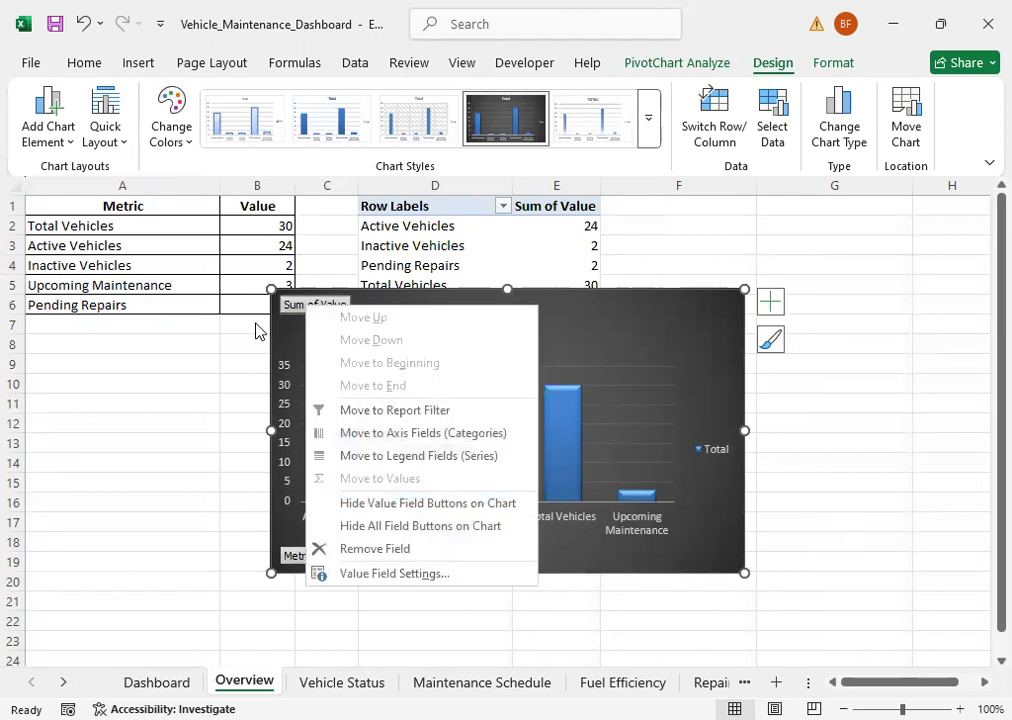
{"action": "right_click", "coordinate": [289, 309]}
{"action": "right_click", "coordinate": [289, 309]}
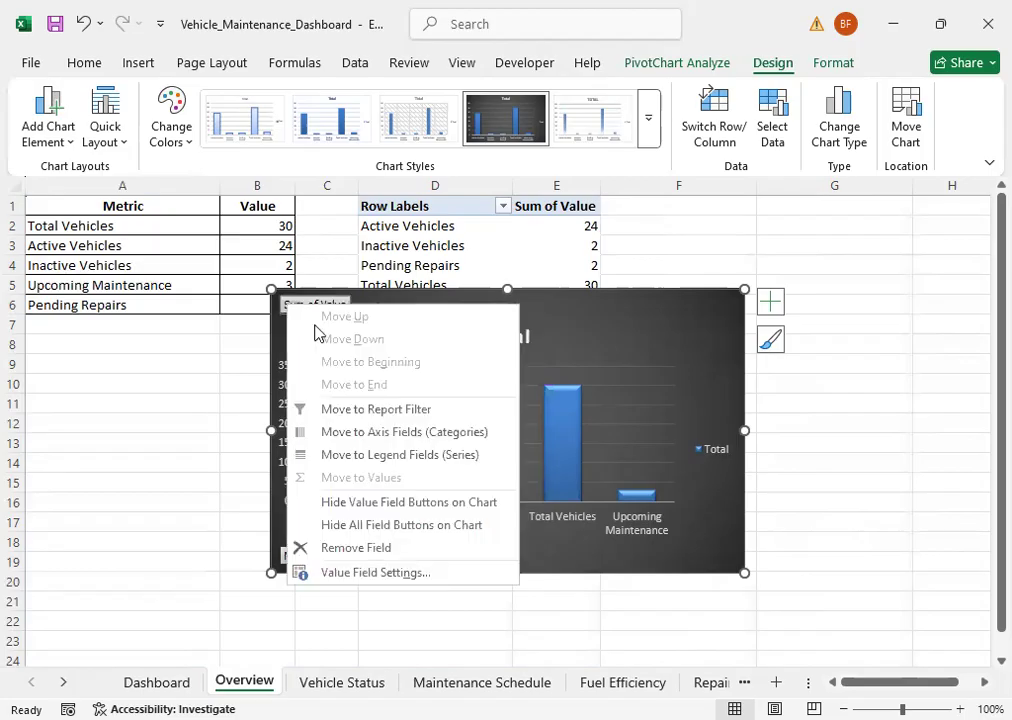
{"action": "left_click", "coordinate": [226, 363]}
{"action": "right_click", "coordinate": [312, 306]}
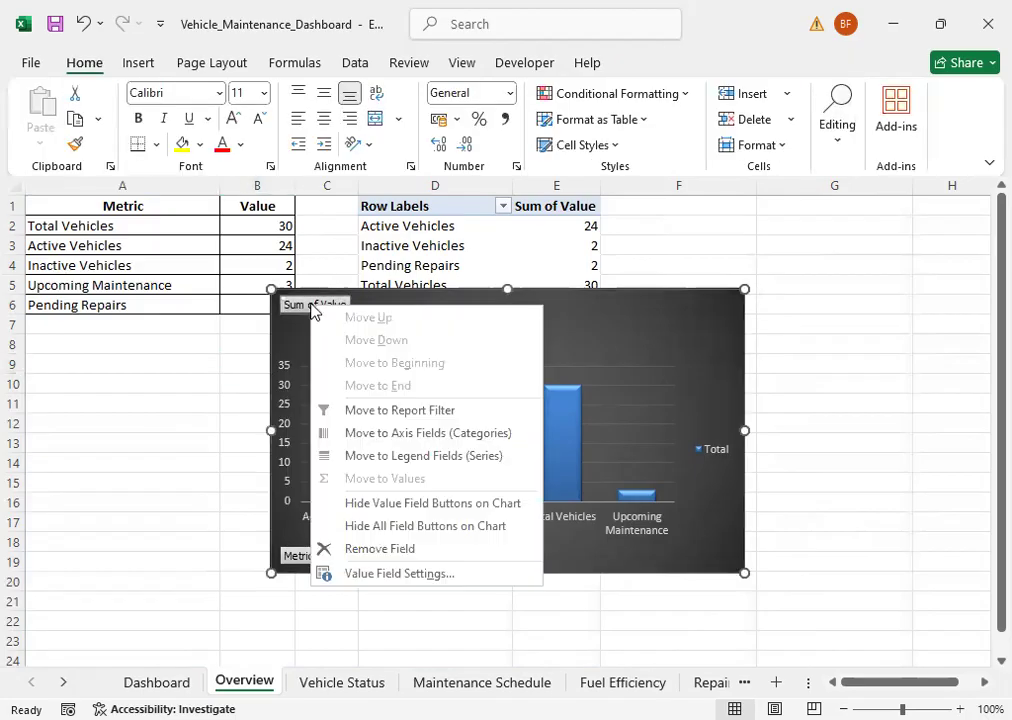
{"action": "left_click", "coordinate": [388, 510]}
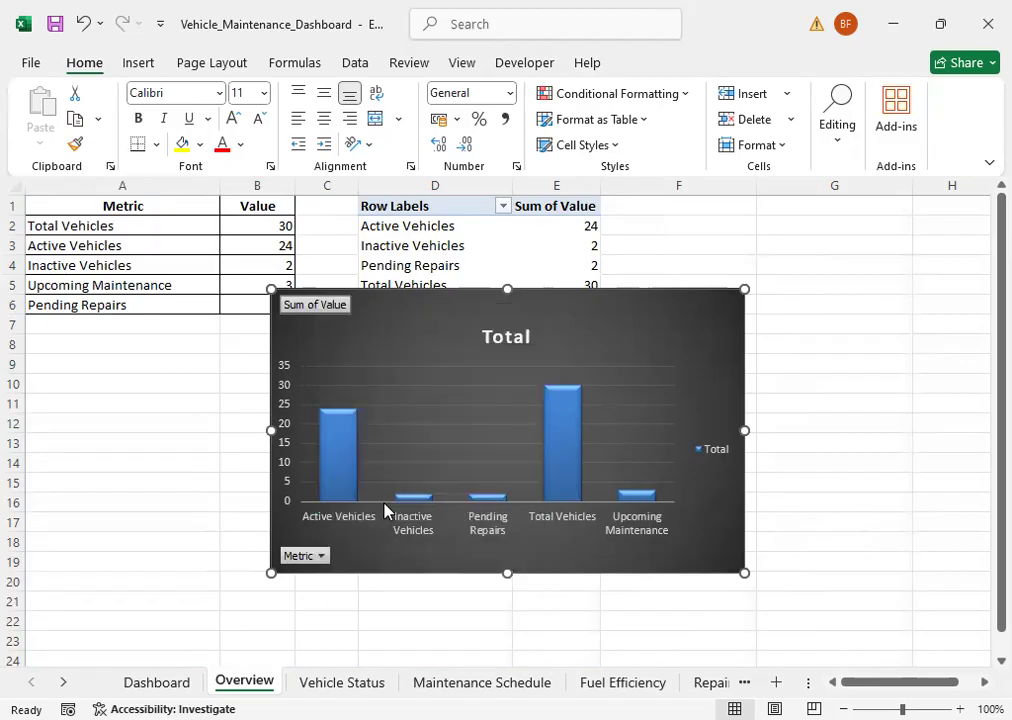
{"action": "left_click", "coordinate": [712, 437]}
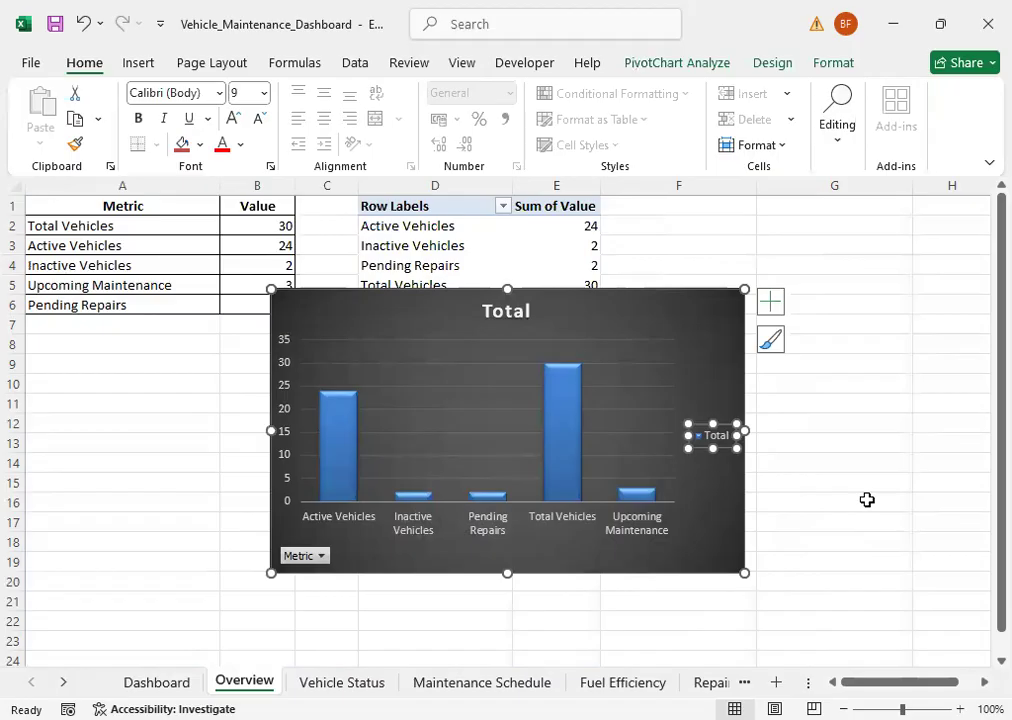
{"action": "key", "text": "Delete"}
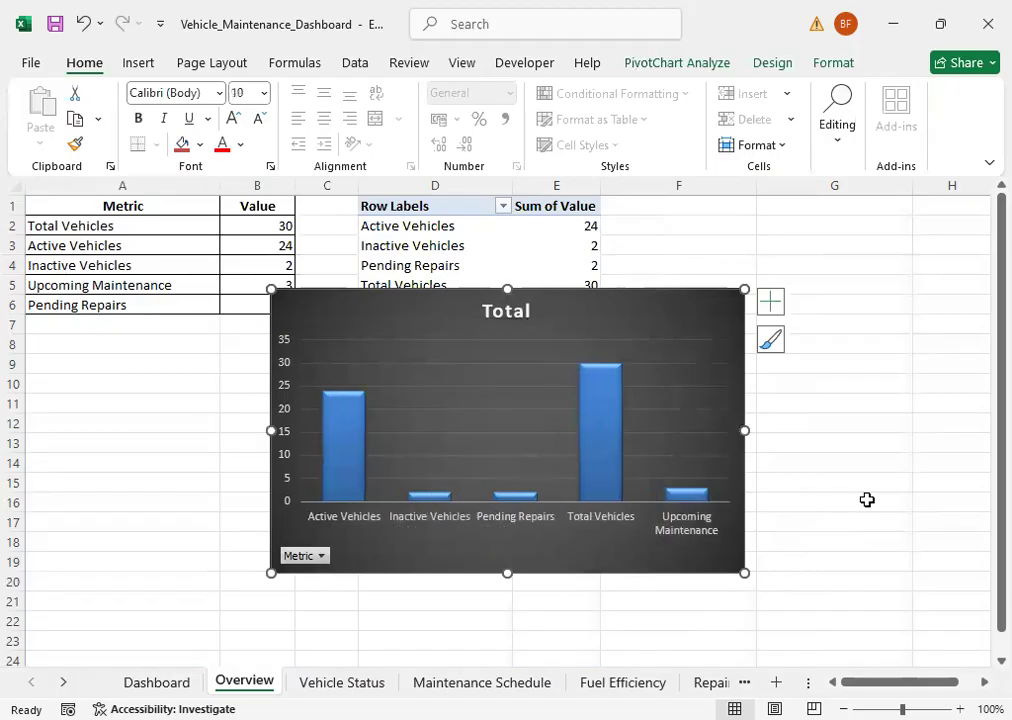
Step: Filter the PivotChart's Metric field to only Active Vehicles and Inactive Vehicles
{"action": "left_click", "coordinate": [322, 555]}
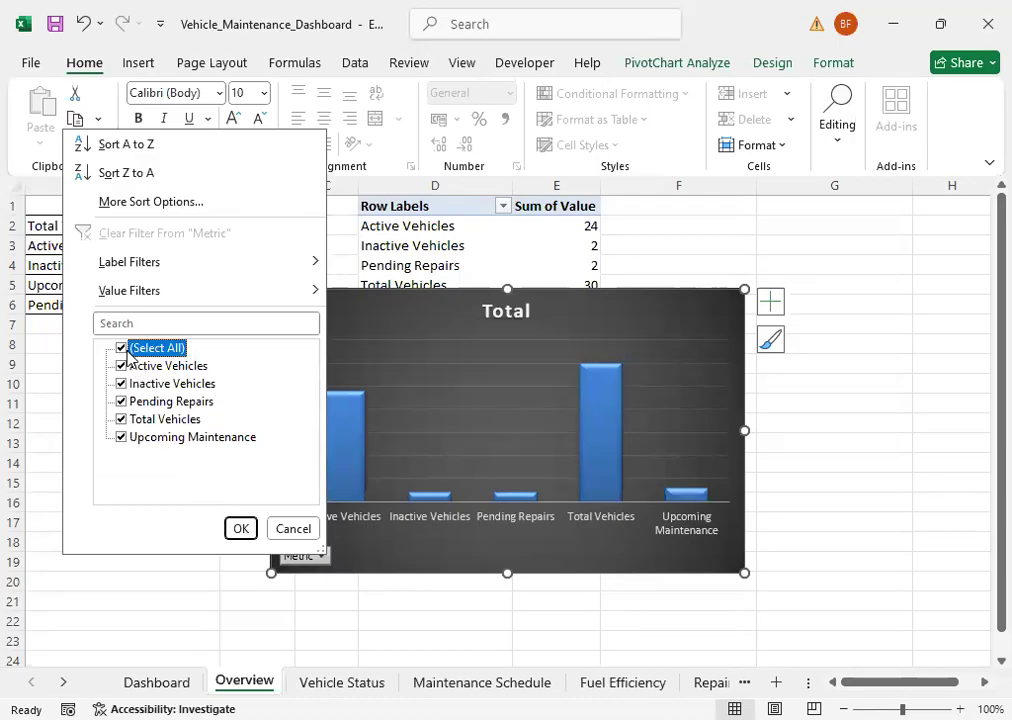
{"action": "left_click", "coordinate": [123, 349]}
{"action": "left_click", "coordinate": [131, 366]}
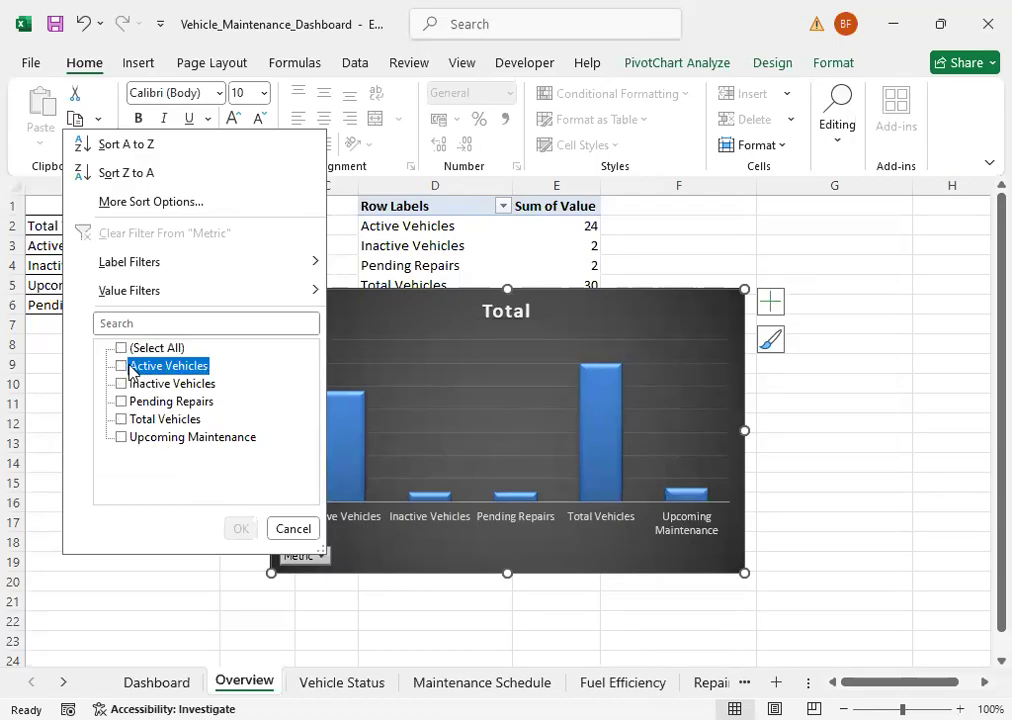
{"action": "left_click", "coordinate": [238, 530]}
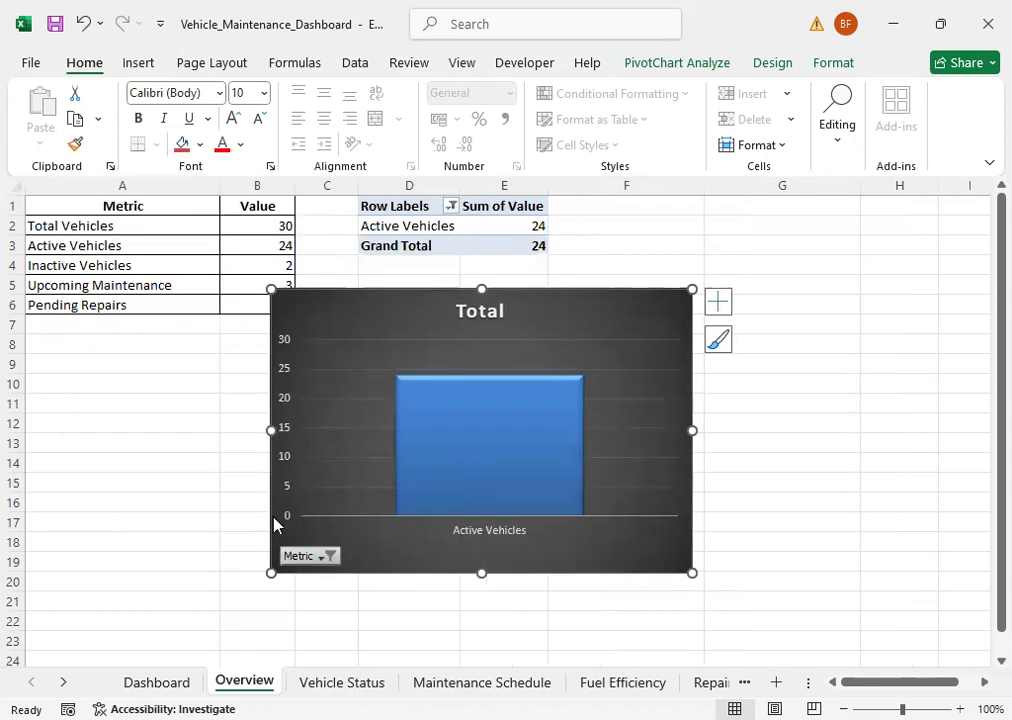
{"action": "left_click", "coordinate": [322, 556]}
{"action": "left_click", "coordinate": [118, 388]}
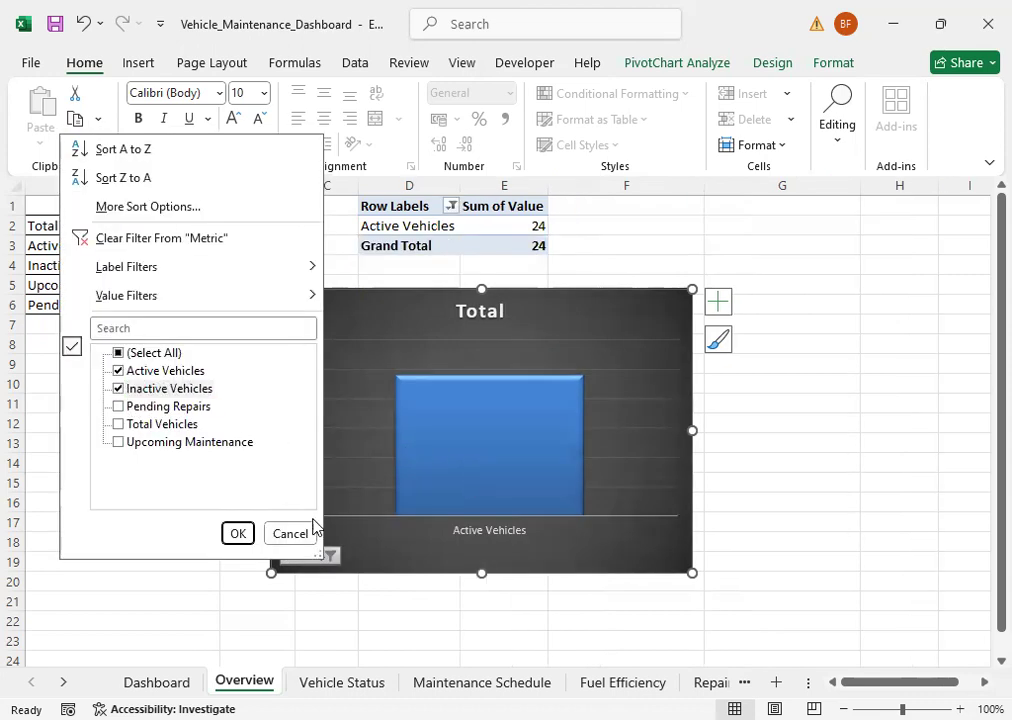
{"action": "left_click", "coordinate": [238, 533]}
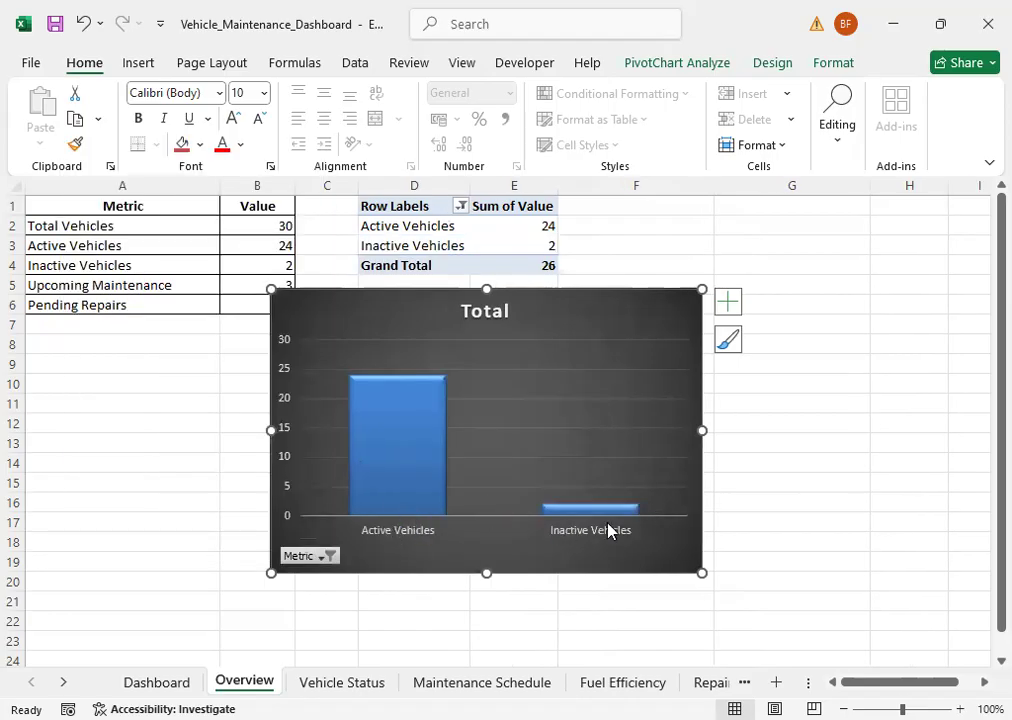
Step: Add Pending Repairs and Upcoming Maintenance to the chart's Metric filter, leaving Total Vehicles excluded
{"action": "left_click", "coordinate": [329, 557]}
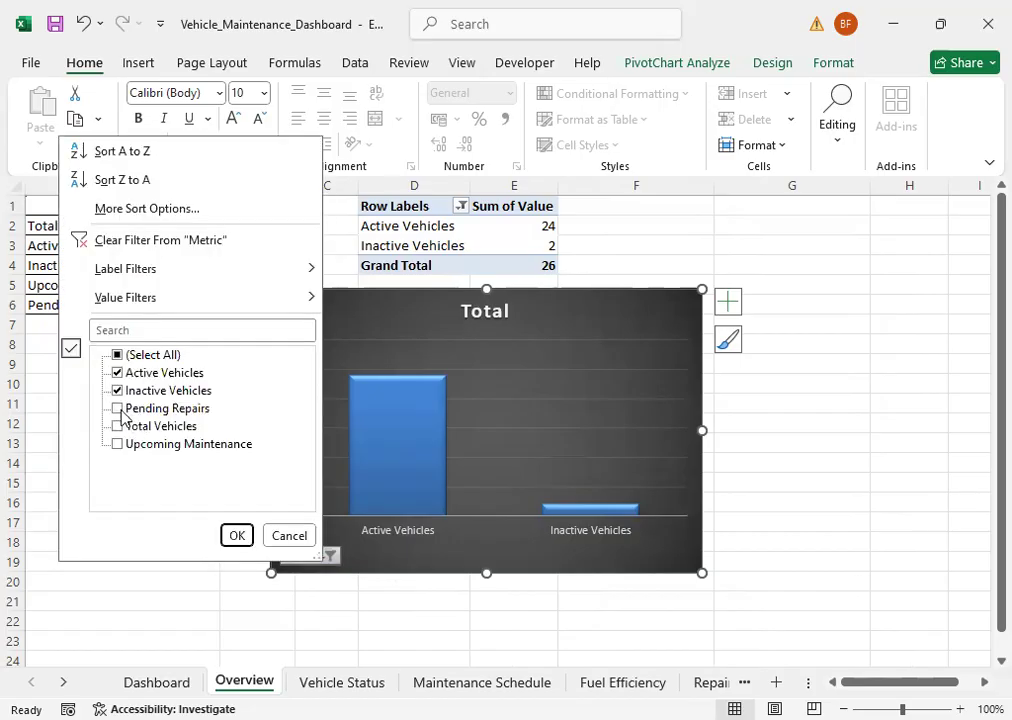
{"action": "left_click", "coordinate": [119, 409]}
{"action": "left_click", "coordinate": [238, 536]}
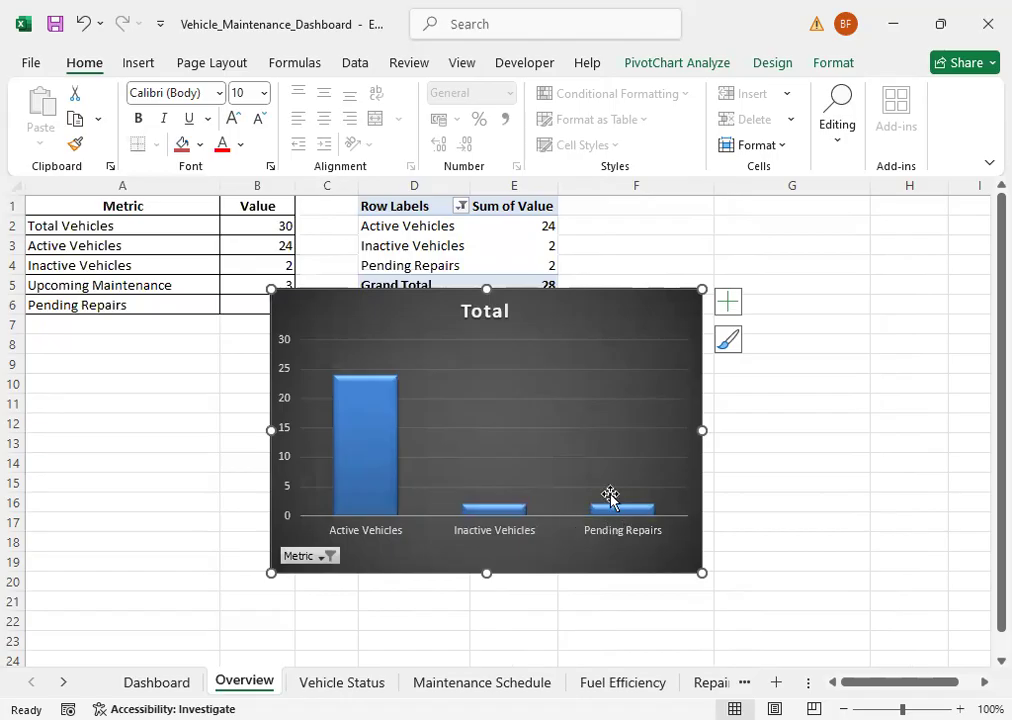
{"action": "left_click", "coordinate": [318, 561]}
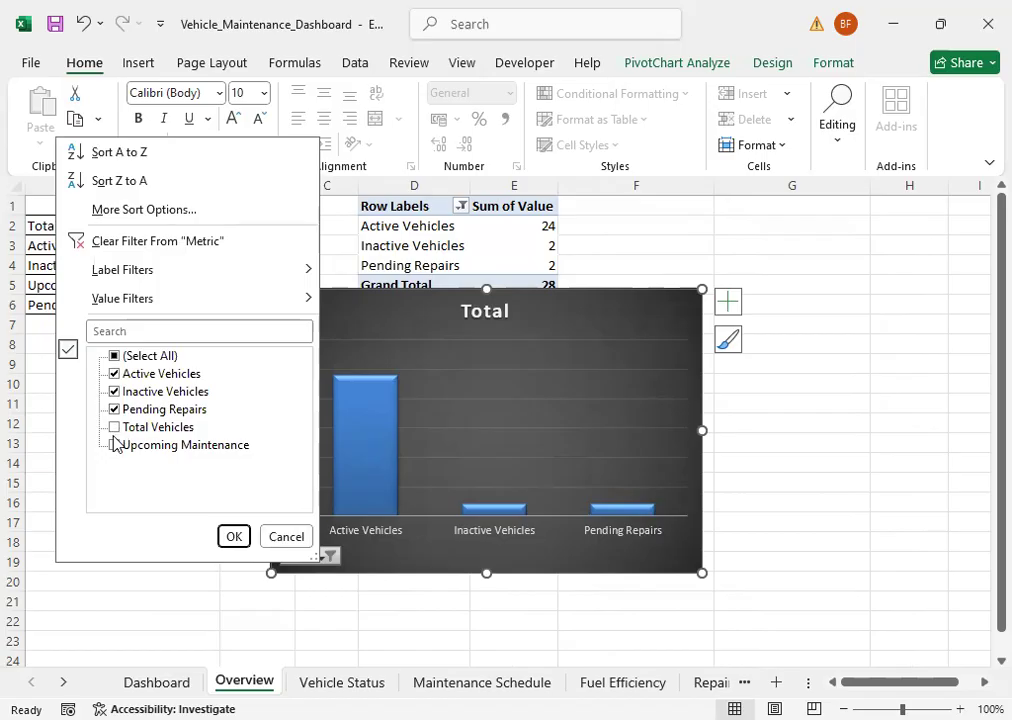
{"action": "left_click", "coordinate": [116, 450]}
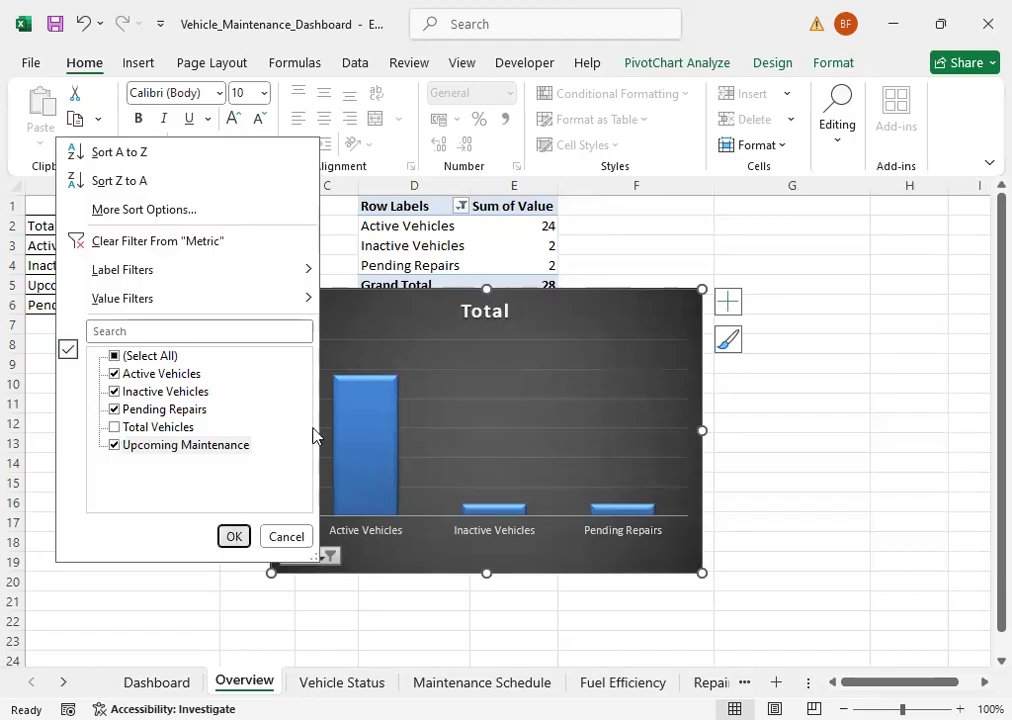
{"action": "key", "text": "Return"}
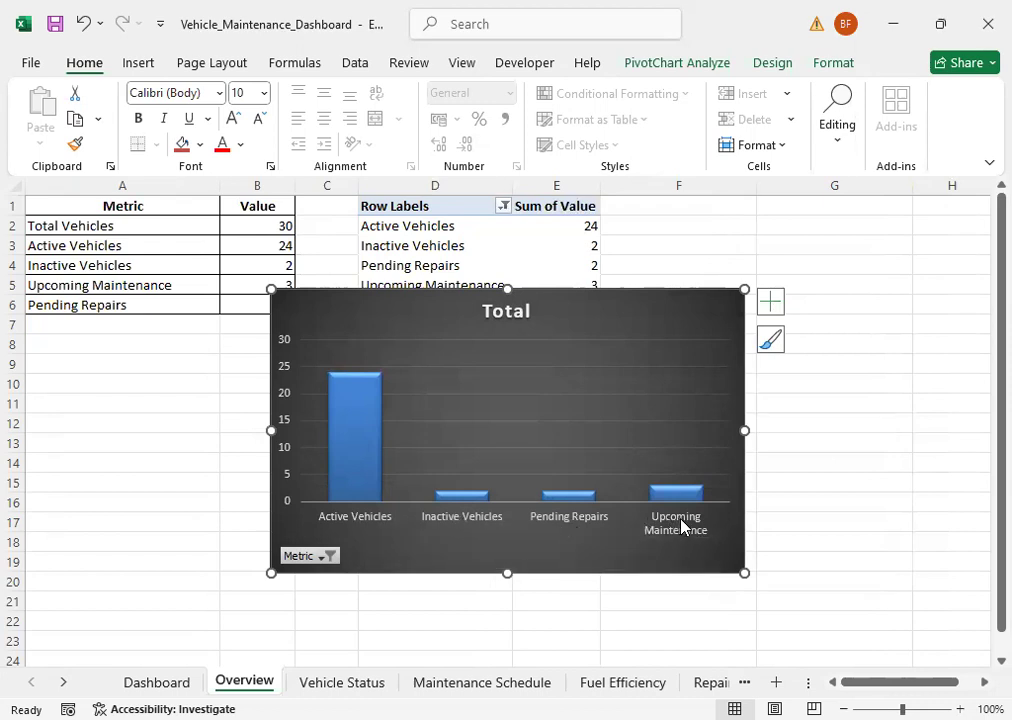
Step: Change the PivotChart's title to "Overview" and deselect the chart
{"action": "left_click", "coordinate": [507, 313]}
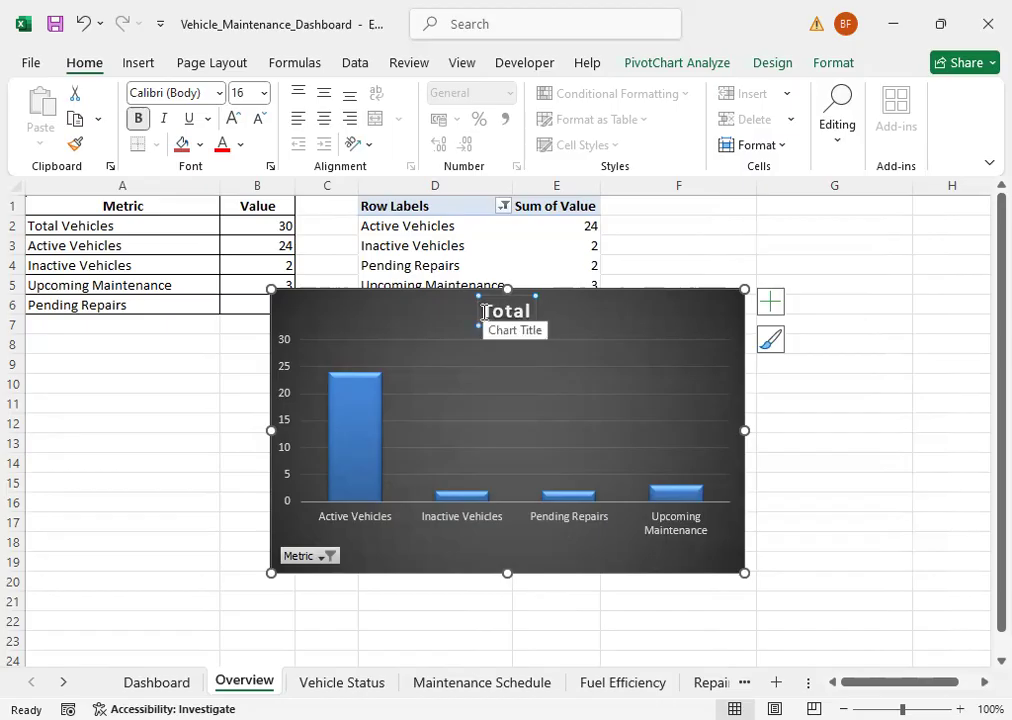
{"action": "double_click", "coordinate": [504, 308]}
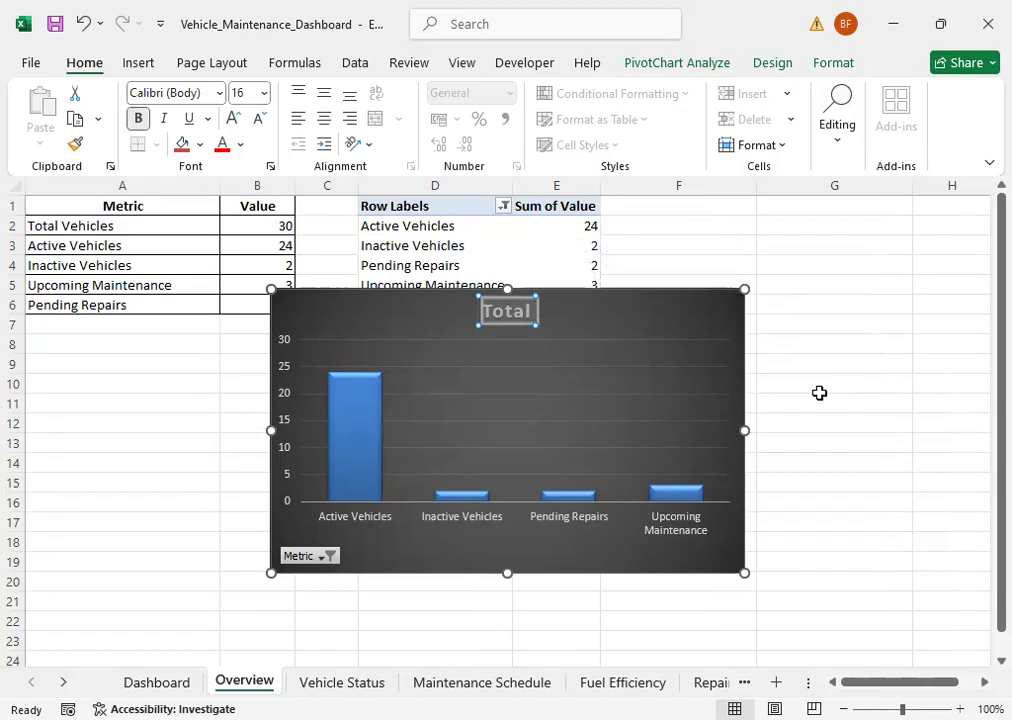
{"action": "type", "text": "Overview"}
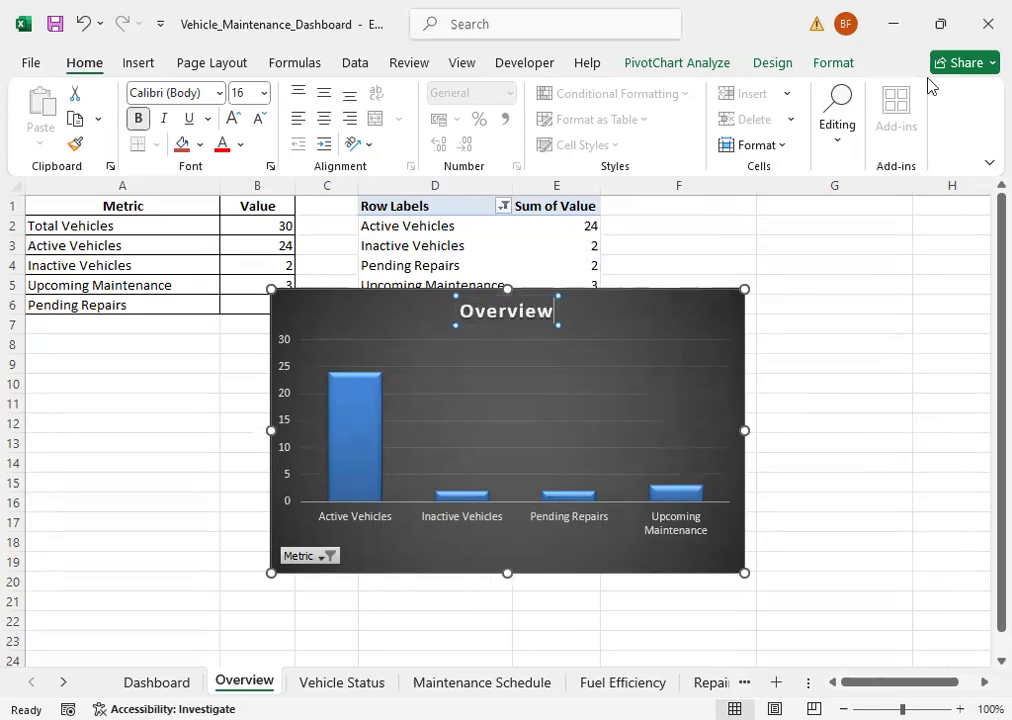
{"action": "left_click", "coordinate": [824, 360]}
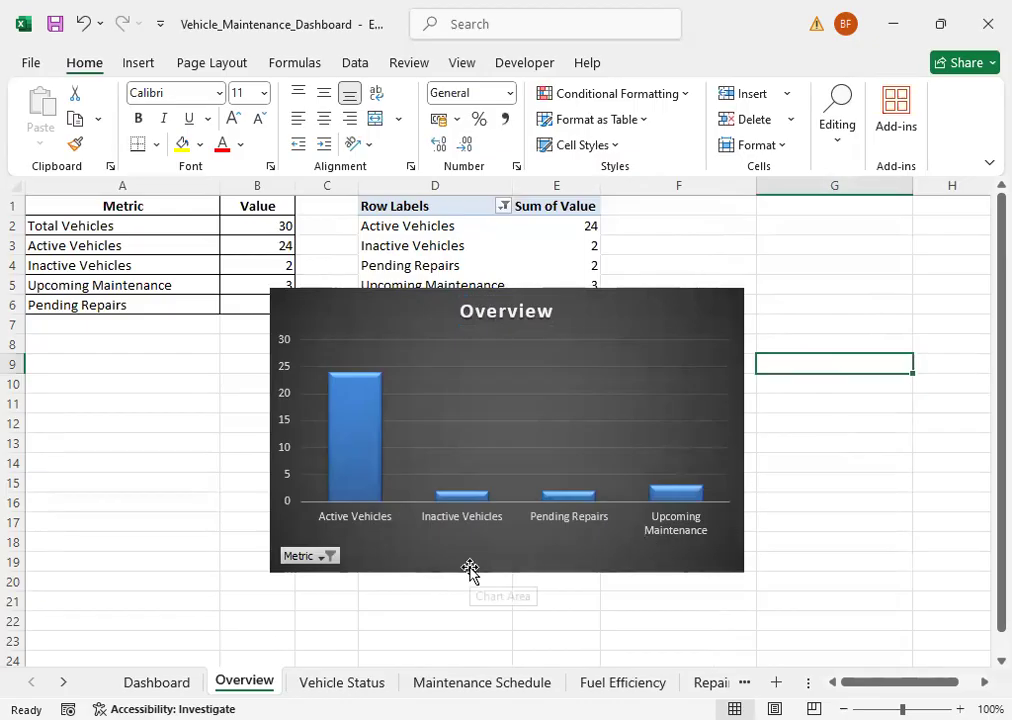
Step: Add Outside End data labels to the columns of the Overview PivotChart
{"action": "mouse_move", "coordinate": [353, 425]}
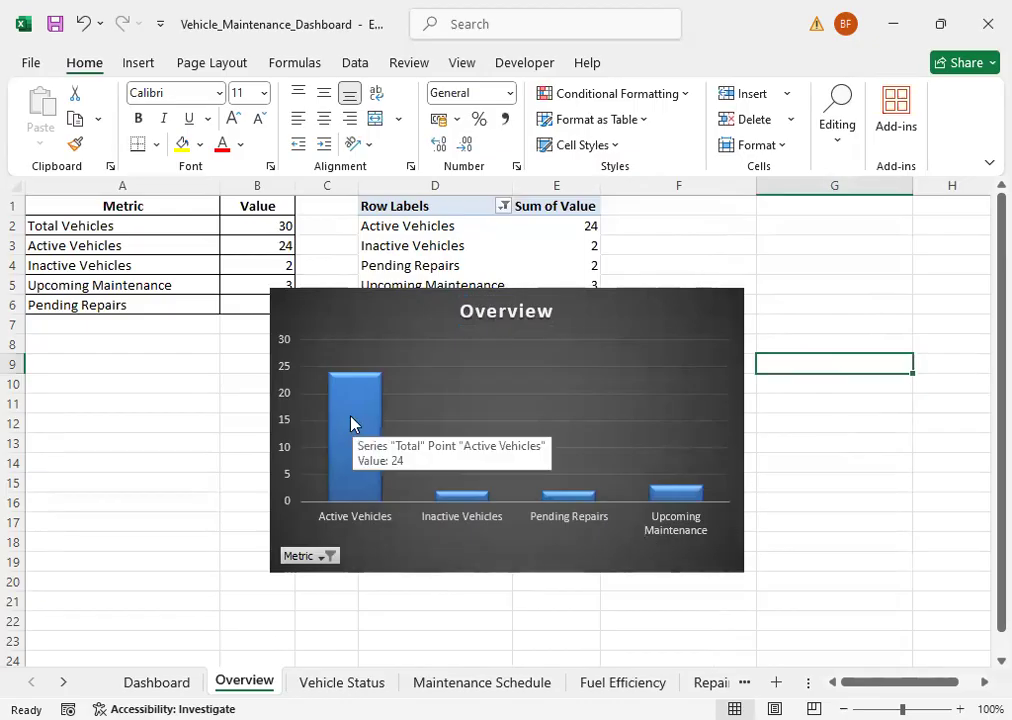
{"action": "left_click", "coordinate": [350, 422]}
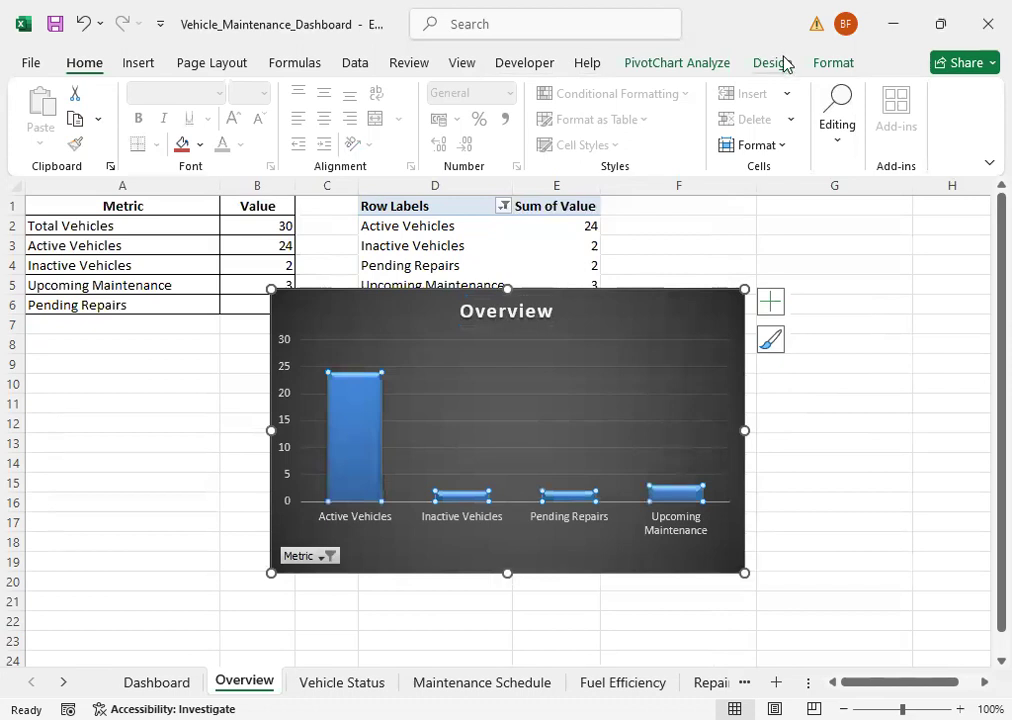
{"action": "left_click", "coordinate": [836, 66]}
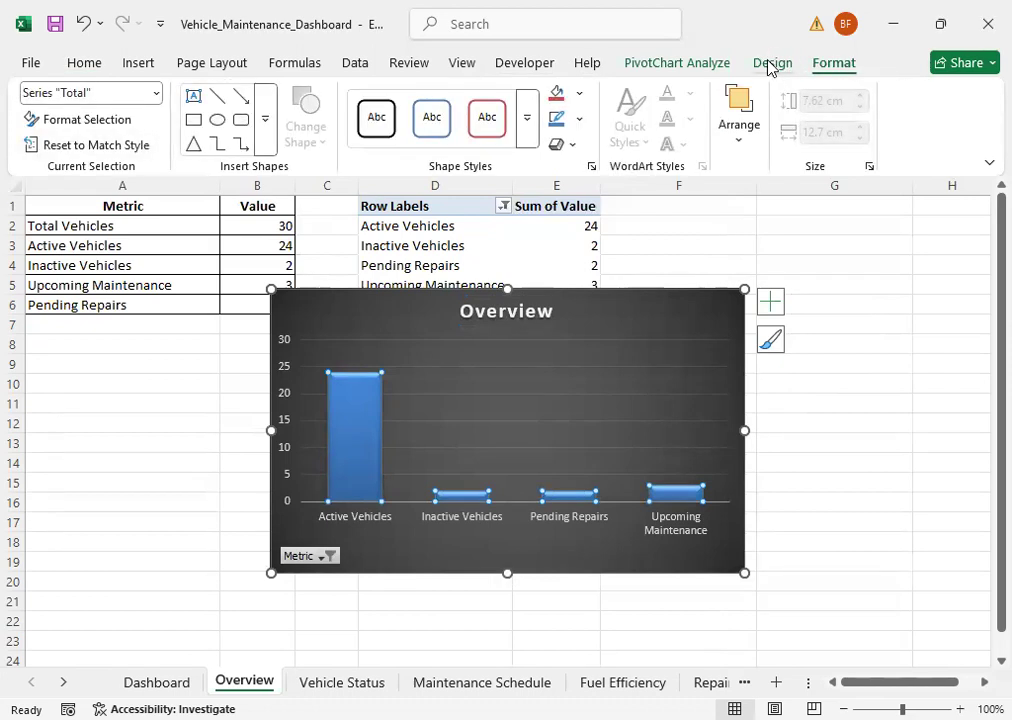
{"action": "left_click", "coordinate": [673, 64]}
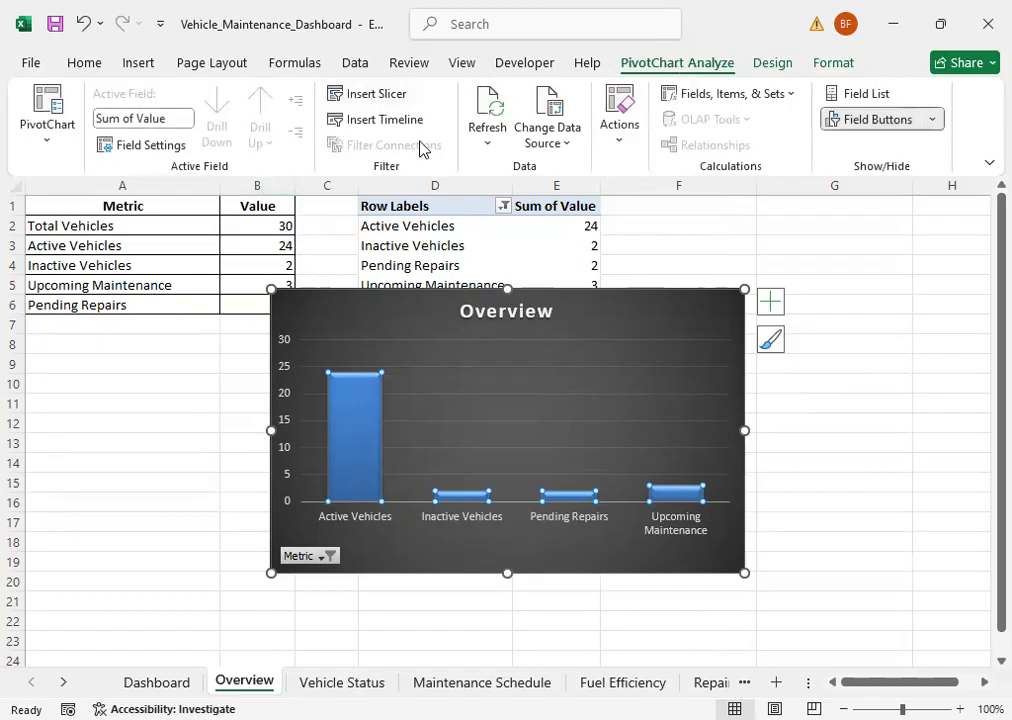
{"action": "left_click", "coordinate": [830, 64]}
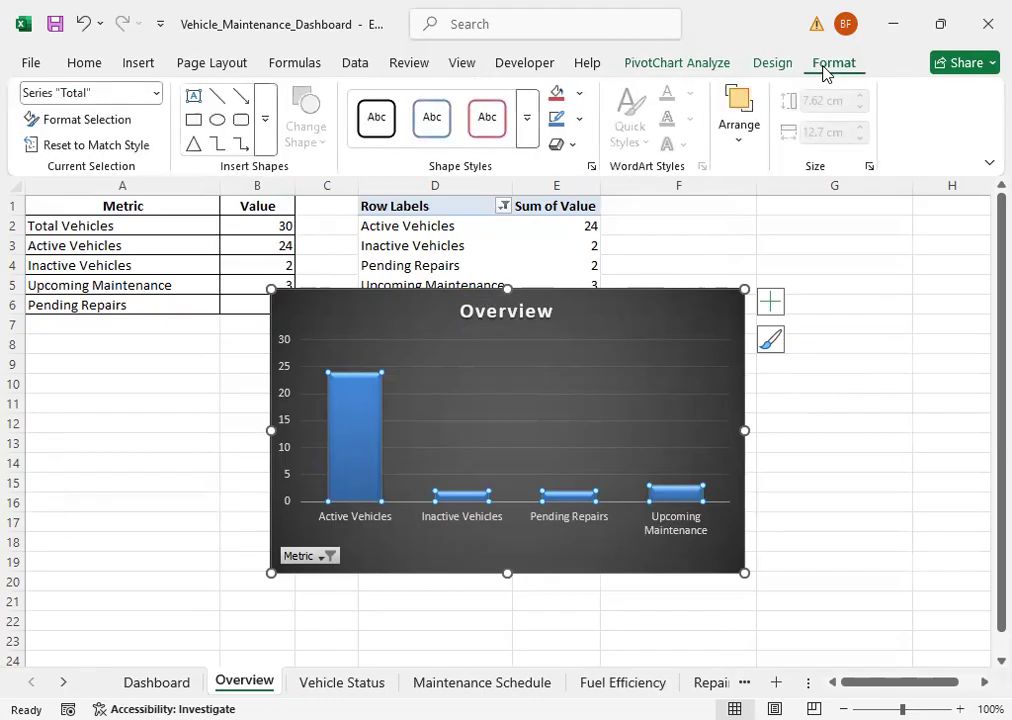
{"action": "left_click", "coordinate": [770, 63]}
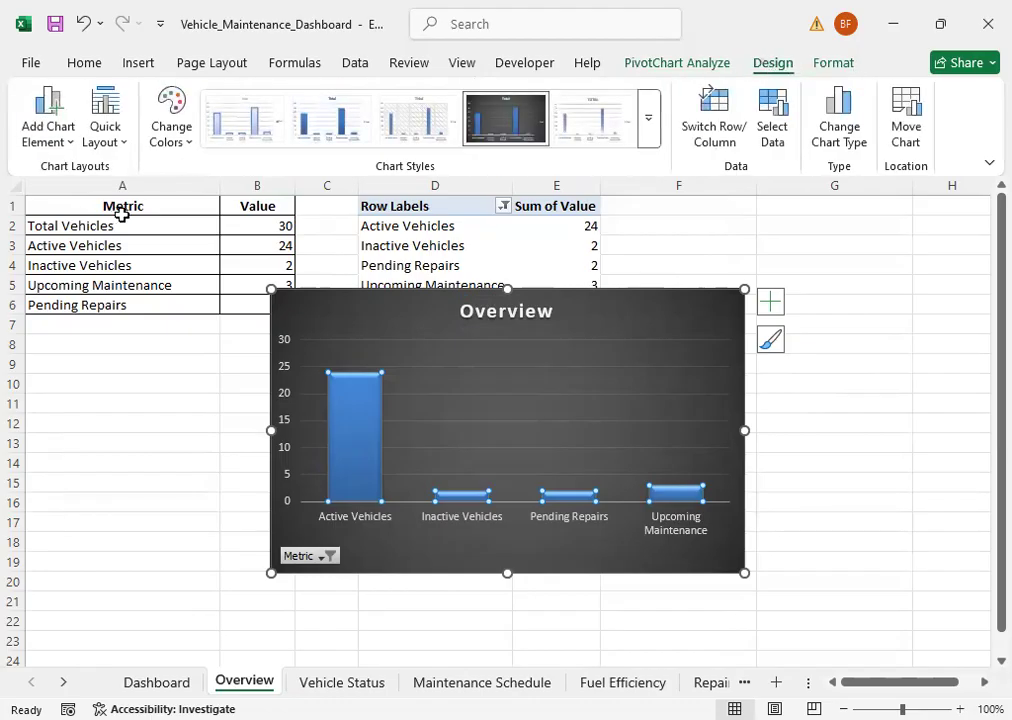
{"action": "left_click", "coordinate": [73, 143]}
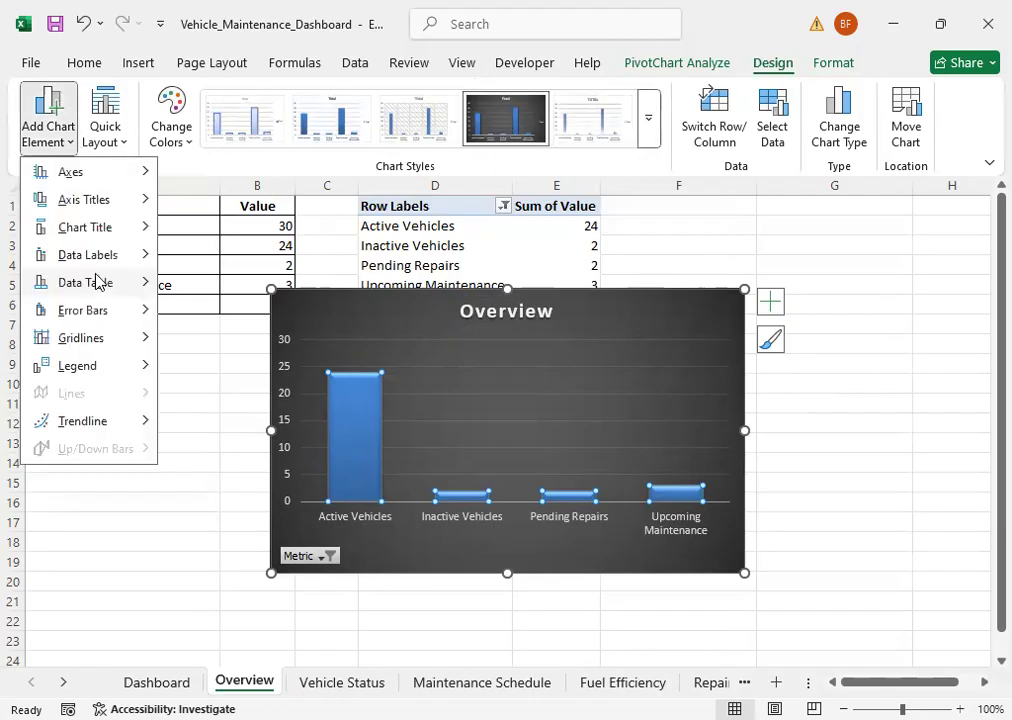
{"action": "mouse_move", "coordinate": [115, 243]}
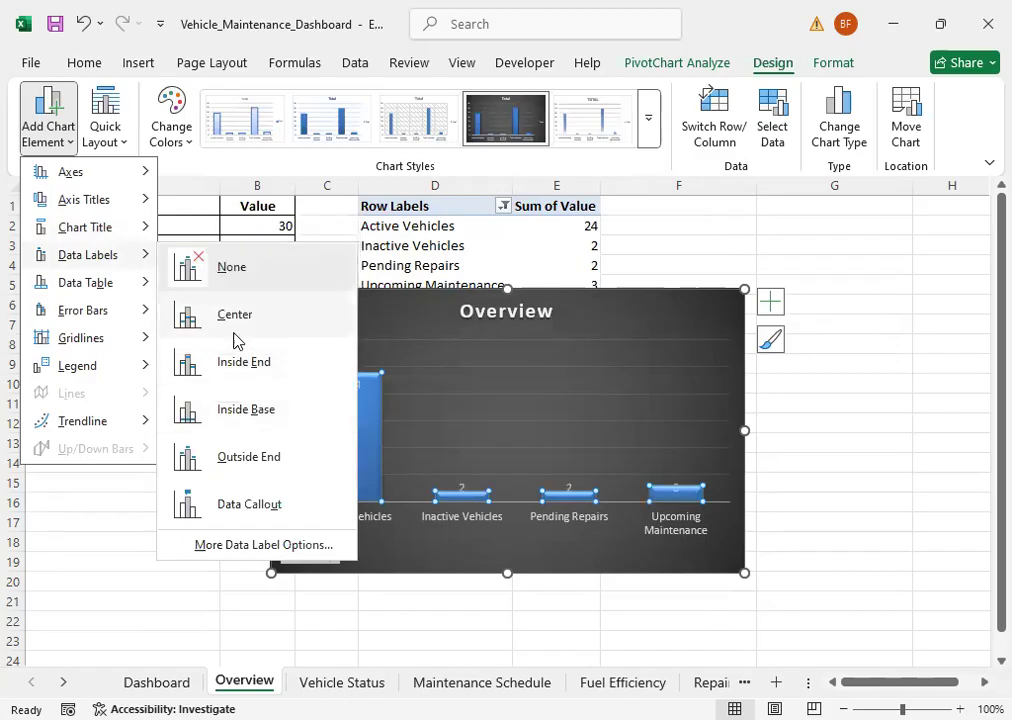
{"action": "left_click", "coordinate": [253, 462]}
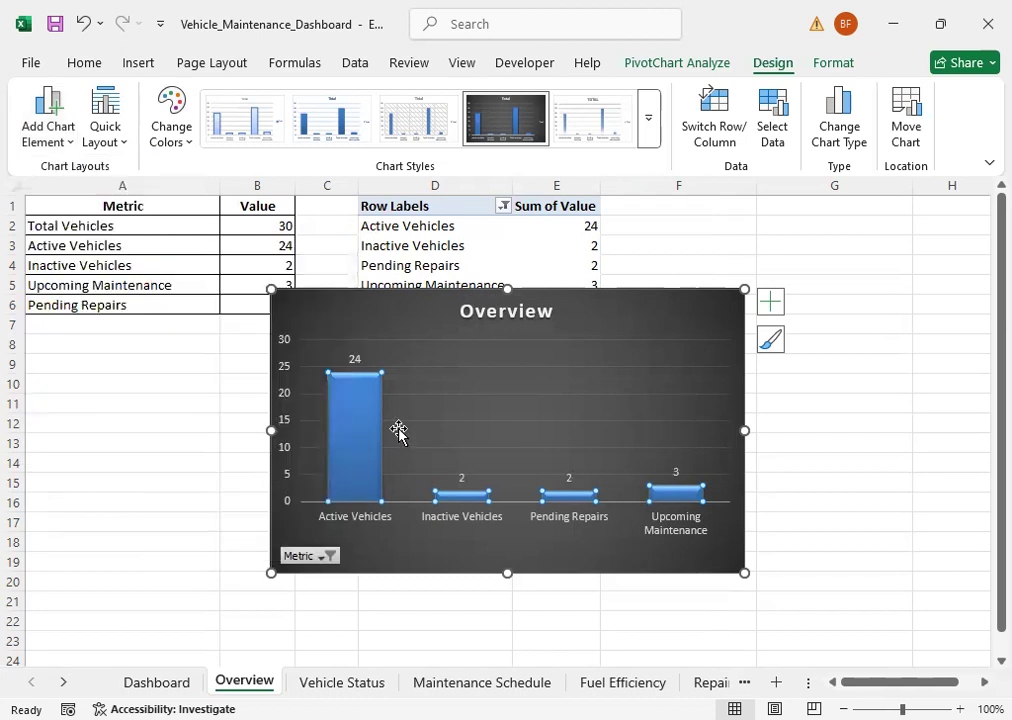
Step: Make the Overview chart's data labels bold at font size 11 and deselect the chart
{"action": "left_click", "coordinate": [87, 63]}
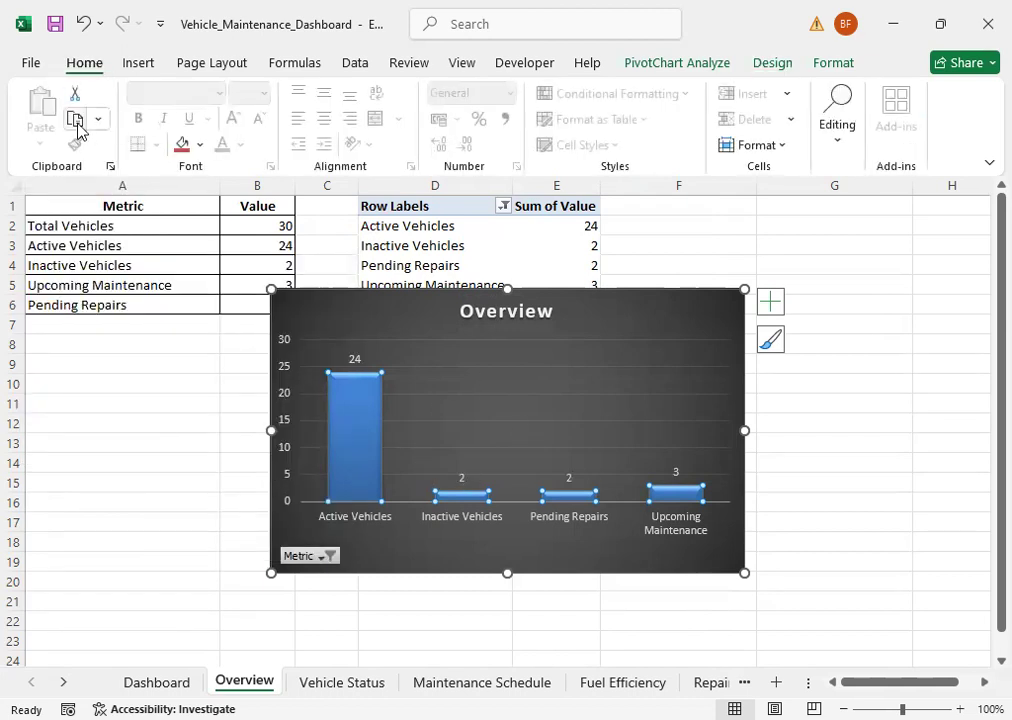
{"action": "left_click", "coordinate": [352, 357]}
{"action": "left_click", "coordinate": [138, 119]}
{"action": "left_click", "coordinate": [232, 120]}
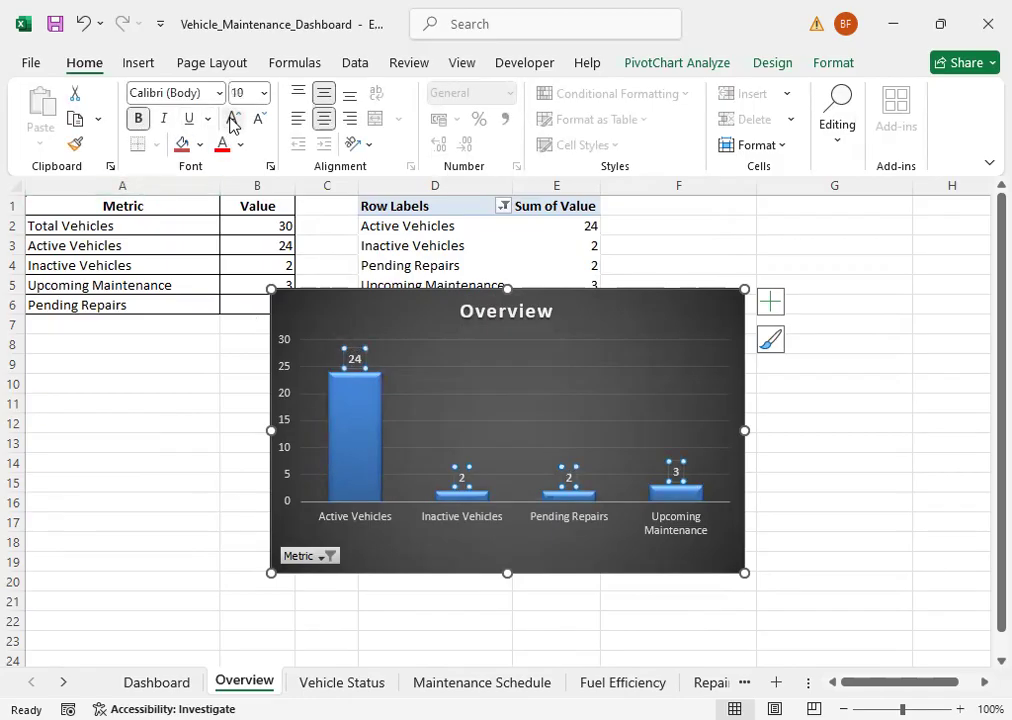
{"action": "left_click", "coordinate": [232, 120]}
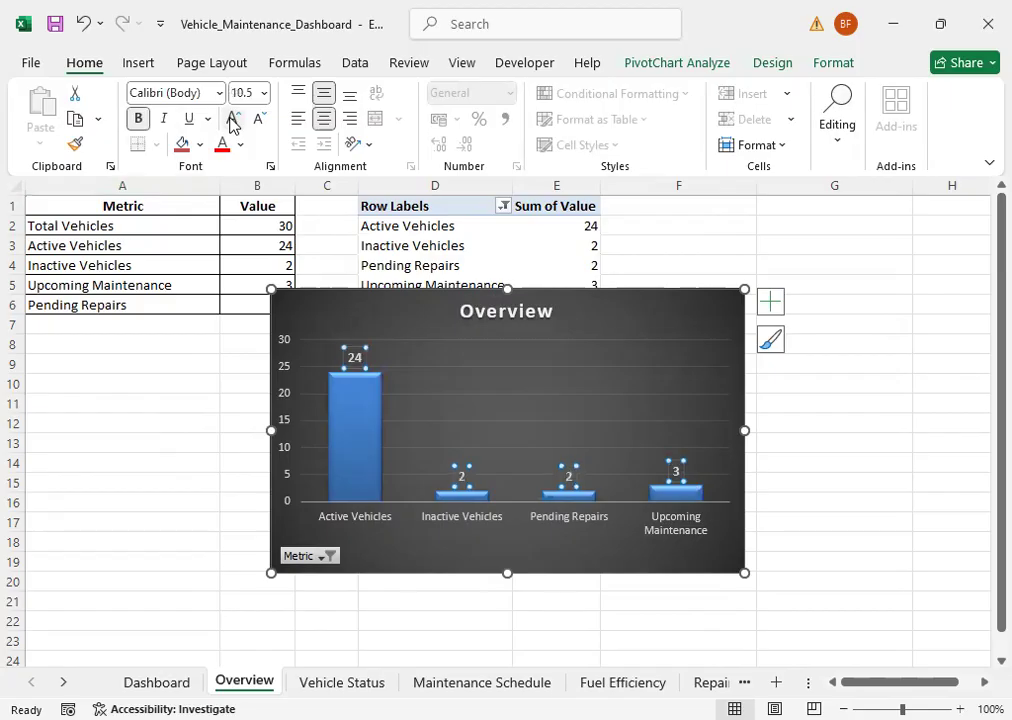
{"action": "left_click", "coordinate": [205, 519]}
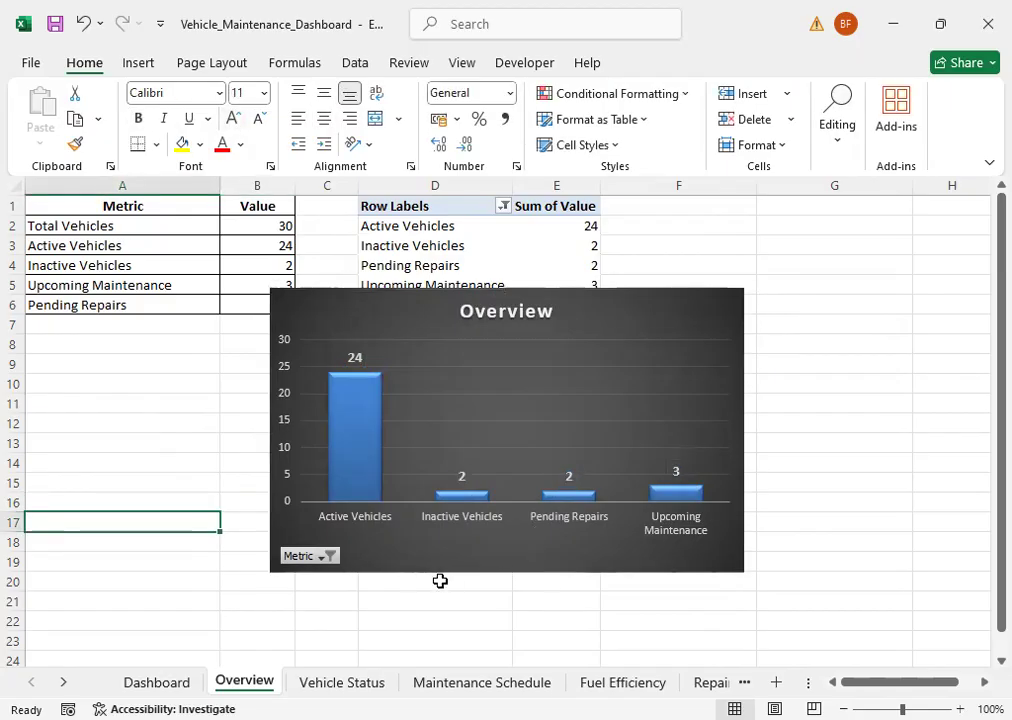
Step: Move the Overview chart from its sheet to the Dashboard sheet by cutting and pasting it
{"action": "left_click", "coordinate": [663, 320]}
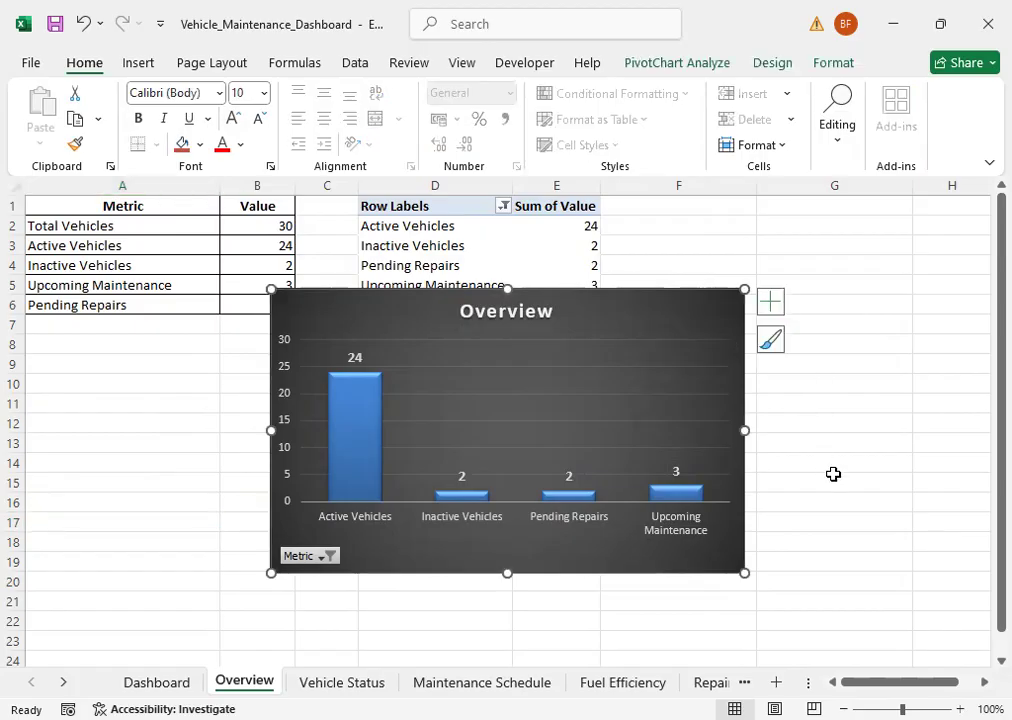
{"action": "key", "text": "Delete"}
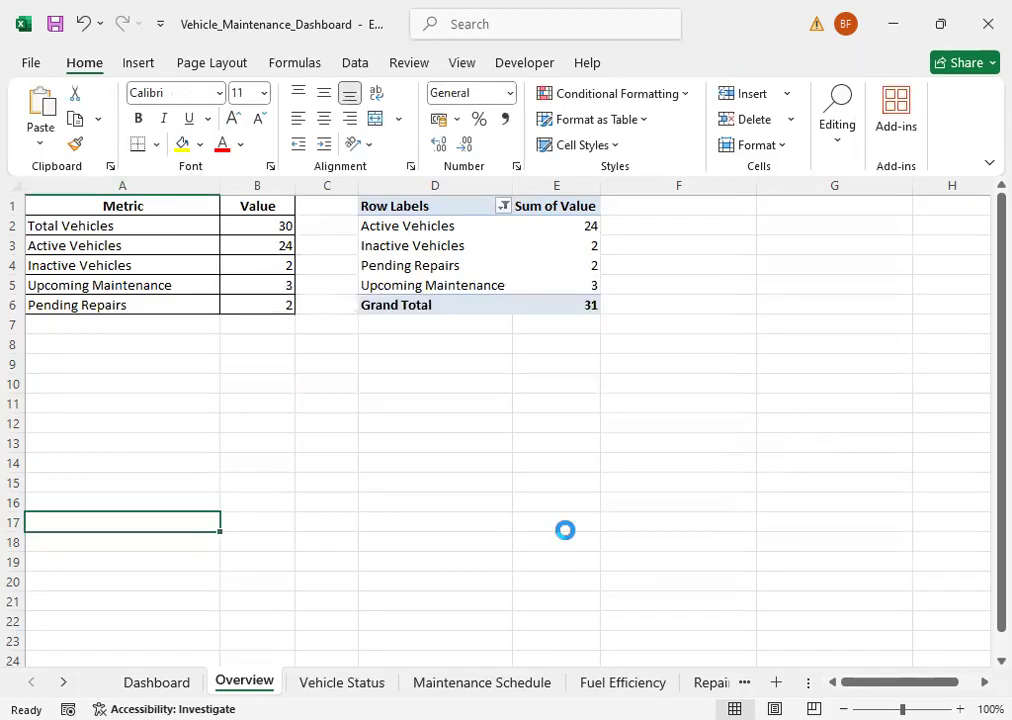
{"action": "left_click", "coordinate": [140, 684]}
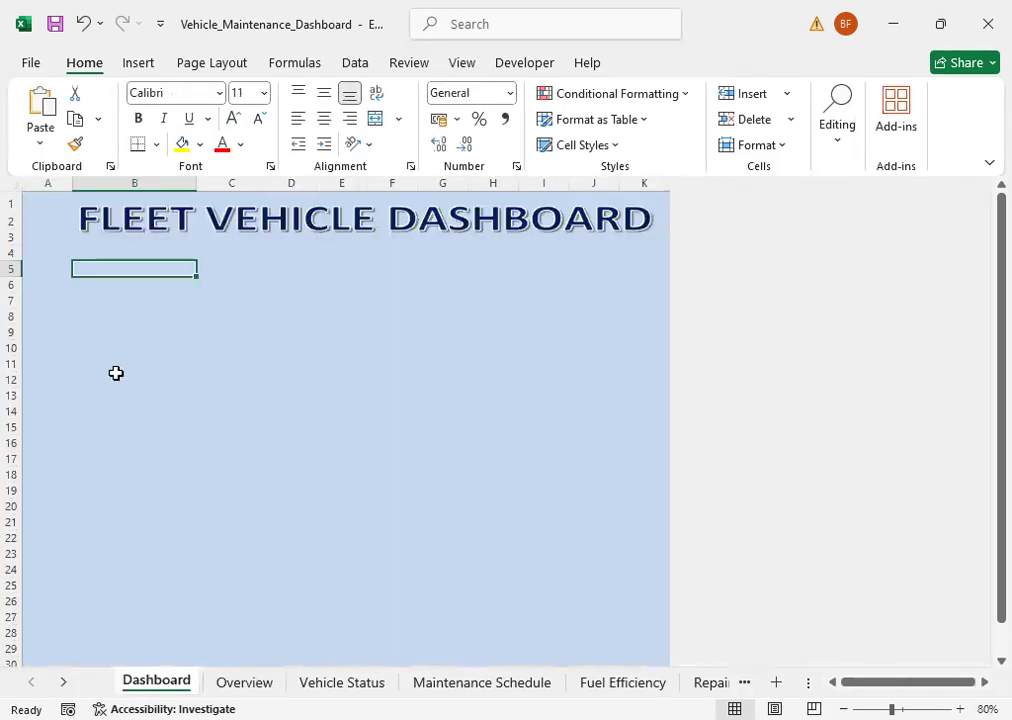
{"action": "left_click", "coordinate": [38, 97]}
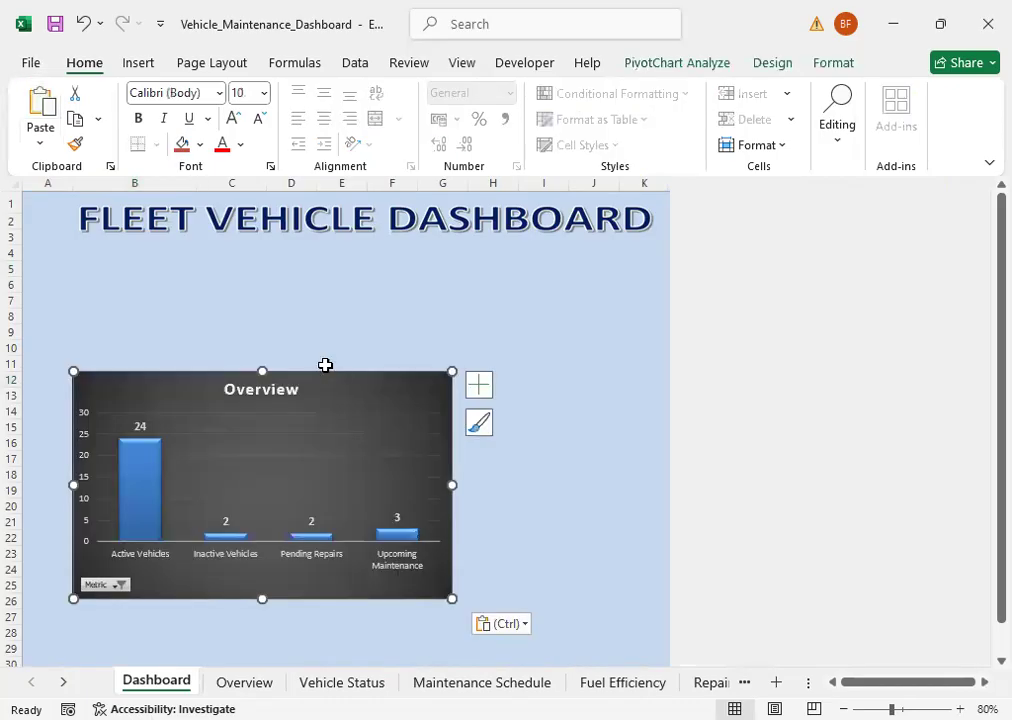
Step: Place the Overview chart beneath the FLEET VEHICLE DASHBOARD title and shrink it to span about columns B to D, rows 4 to 17
{"action": "left_click_drag", "start_coordinate": [317, 345], "coordinate": [334, 253]}
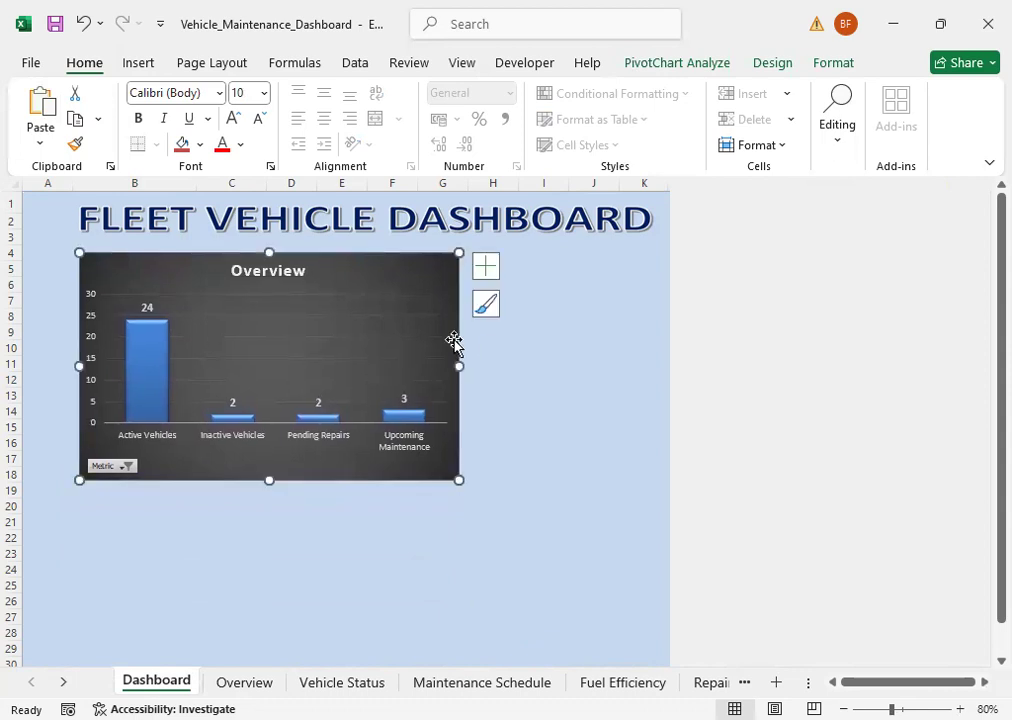
{"action": "left_click_drag", "start_coordinate": [456, 249], "coordinate": [307, 270]}
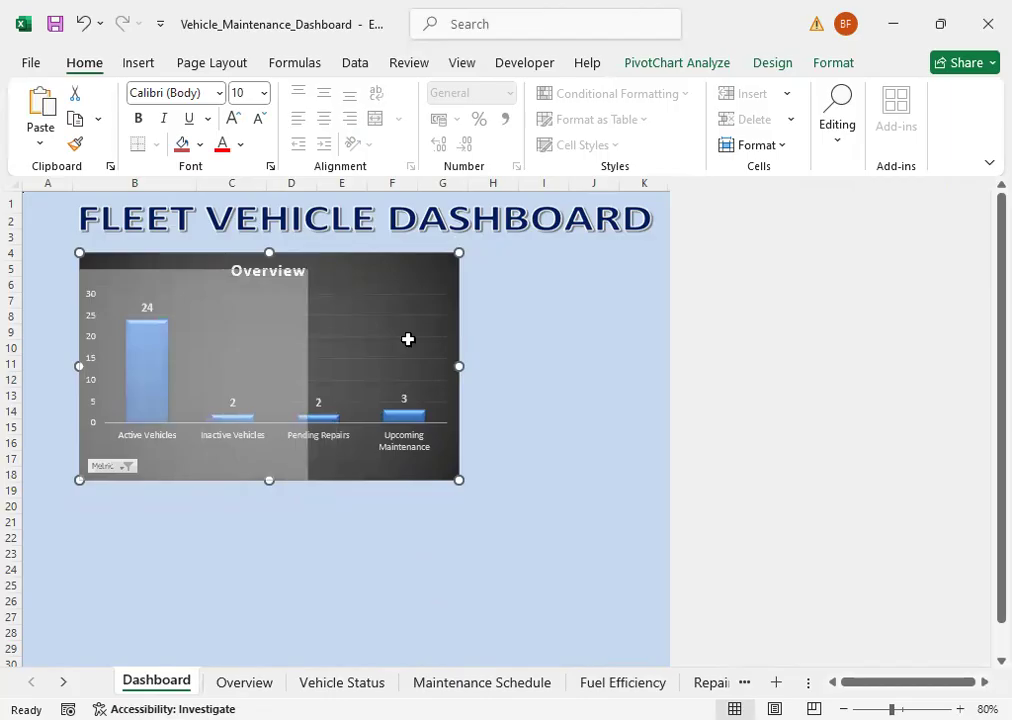
{"action": "mouse_move", "coordinate": [207, 268]}
{"action": "left_mouse_down"}
{"action": "mouse_move", "coordinate": [199, 253]}
{"action": "mouse_move", "coordinate": [212, 248]}
{"action": "left_mouse_up"}
{"action": "left_click", "coordinate": [485, 487]}
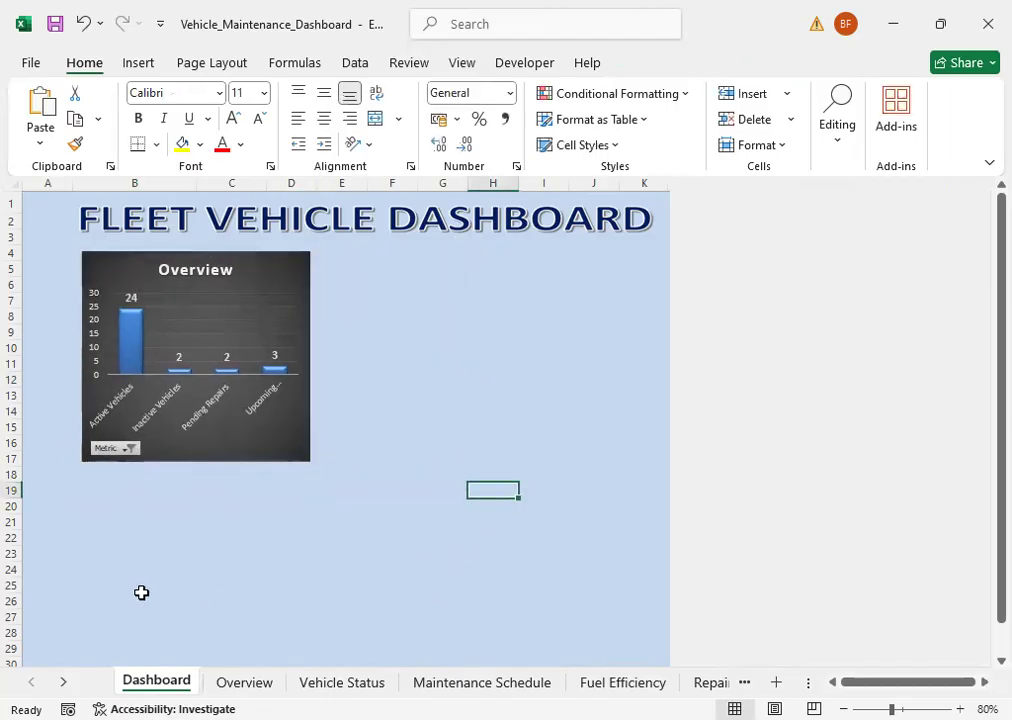
Step: Exclude Upcoming Maintenance and Pending Repairs from the Overview chart's Metric filter, keeping only Active Vehicles and Inactive Vehicles
{"action": "left_click", "coordinate": [127, 448]}
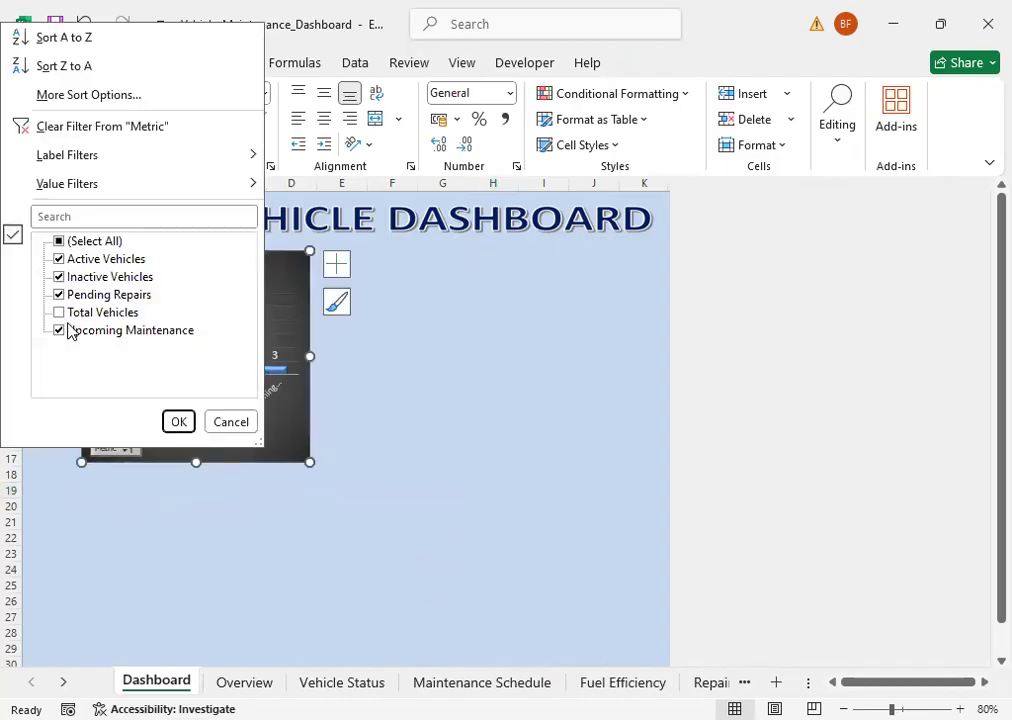
{"action": "left_click", "coordinate": [59, 331]}
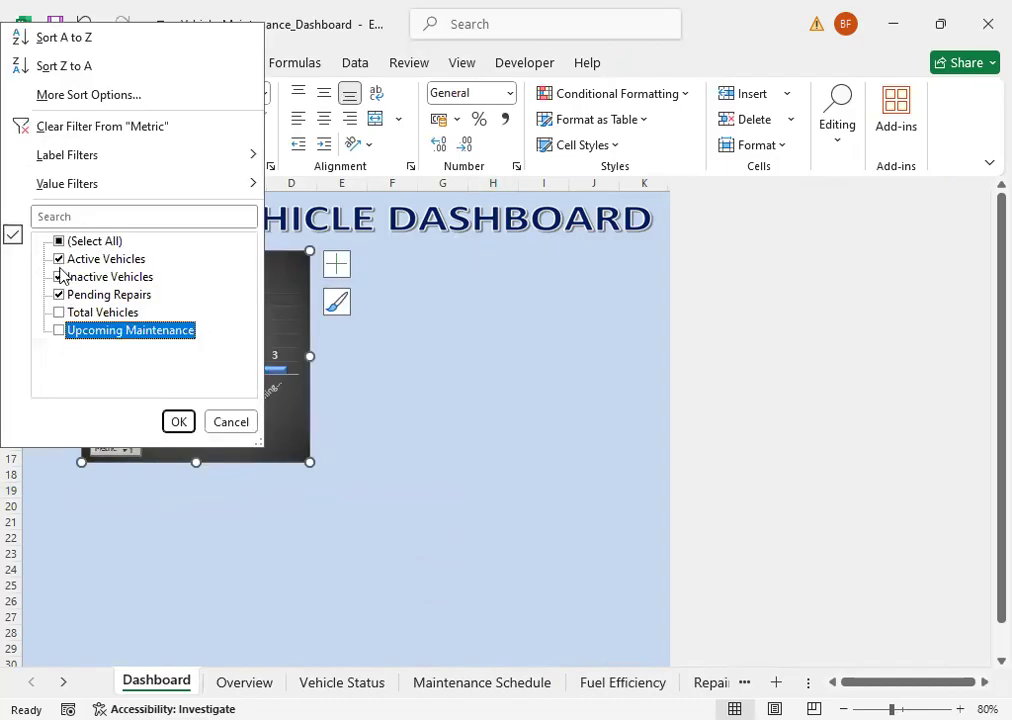
{"action": "left_click", "coordinate": [58, 296]}
{"action": "left_click", "coordinate": [178, 421]}
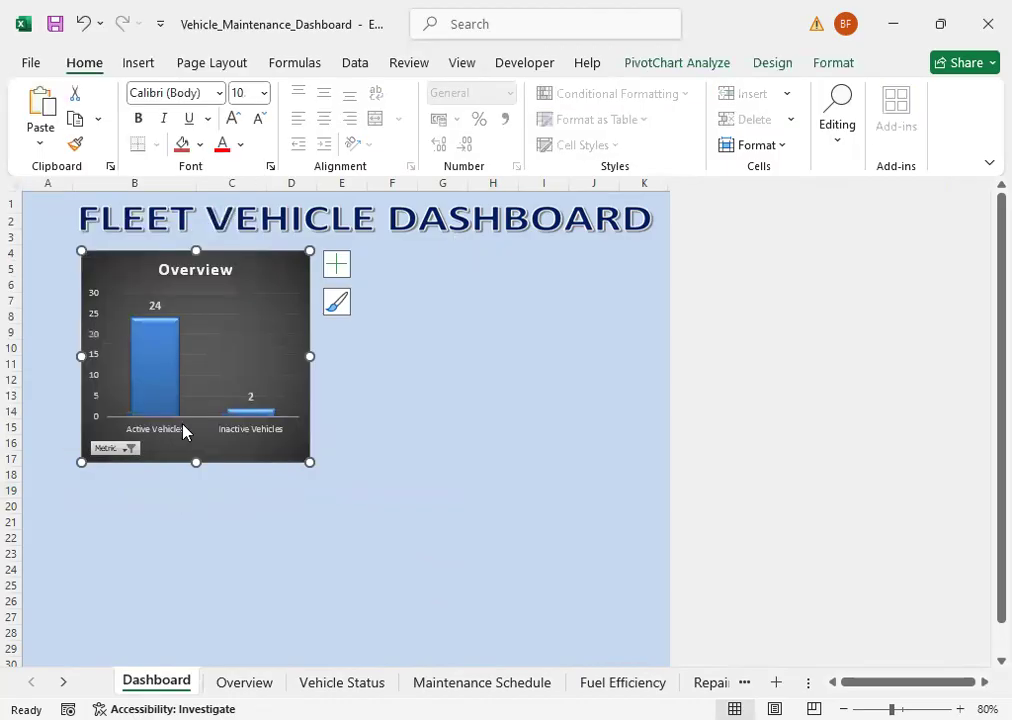
{"action": "left_click", "coordinate": [364, 462]}
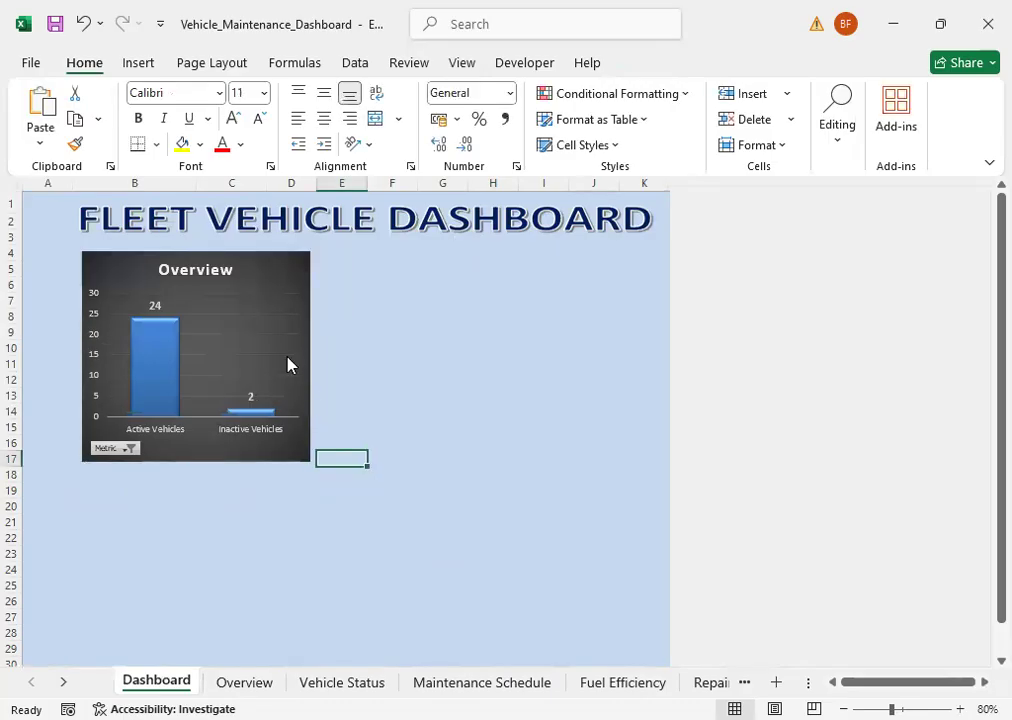
Step: Shrink the Overview chart to about columns B to C and align it just beneath the dashboard title, ending around row 16
{"action": "left_click", "coordinate": [284, 277]}
{"action": "left_click_drag", "start_coordinate": [310, 250], "coordinate": [266, 262]}
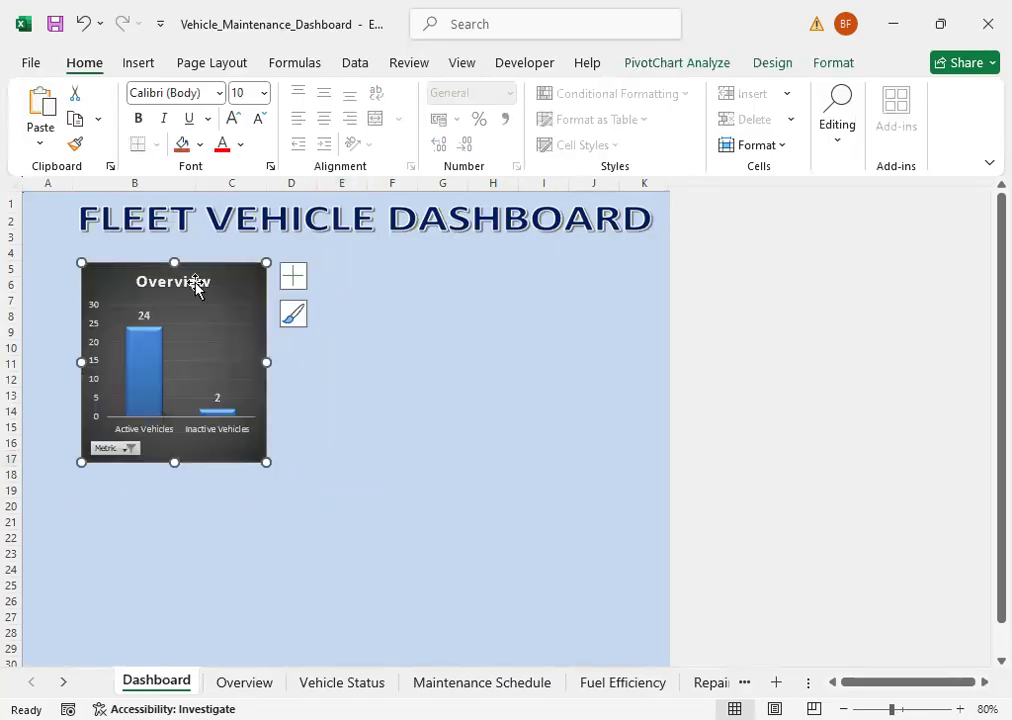
{"action": "left_click_drag", "start_coordinate": [195, 259], "coordinate": [191, 244]}
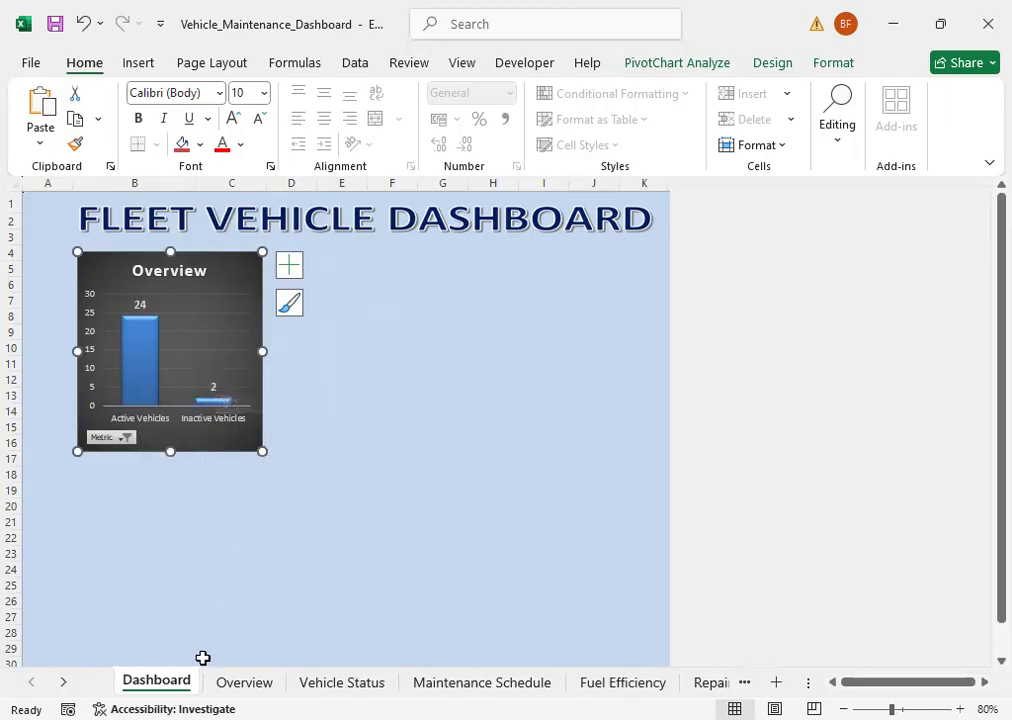
Step: Review the vehicle metric values in the Overview sheet's source table, then return to the Dashboard sheet
{"action": "key", "text": "ctrl+Page_Down"}
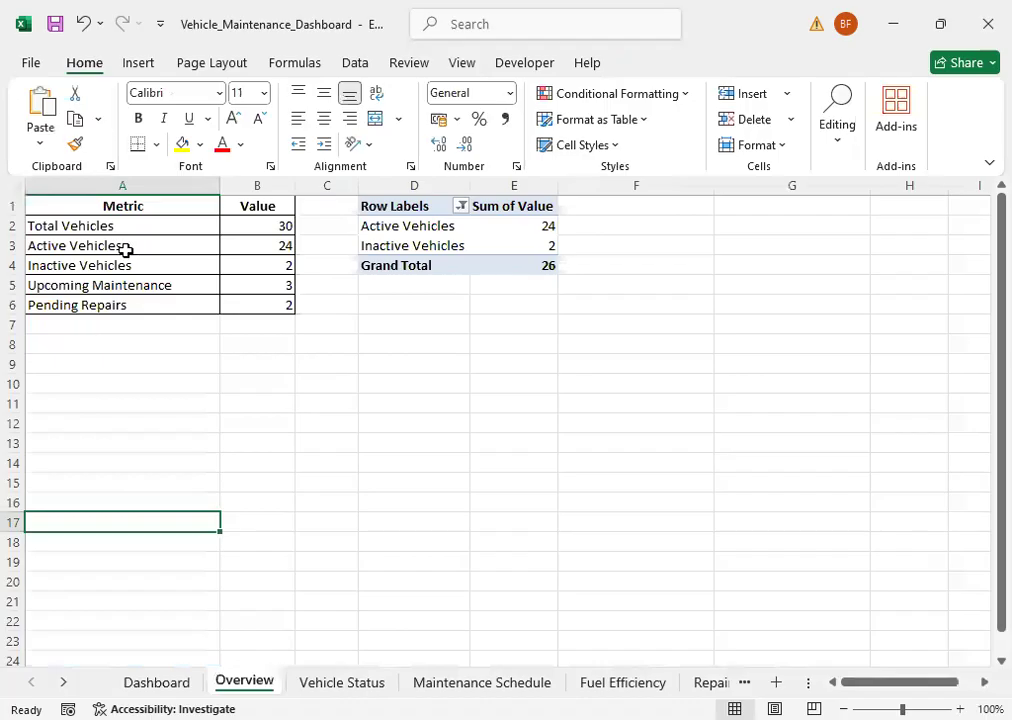
{"action": "left_click", "coordinate": [110, 247]}
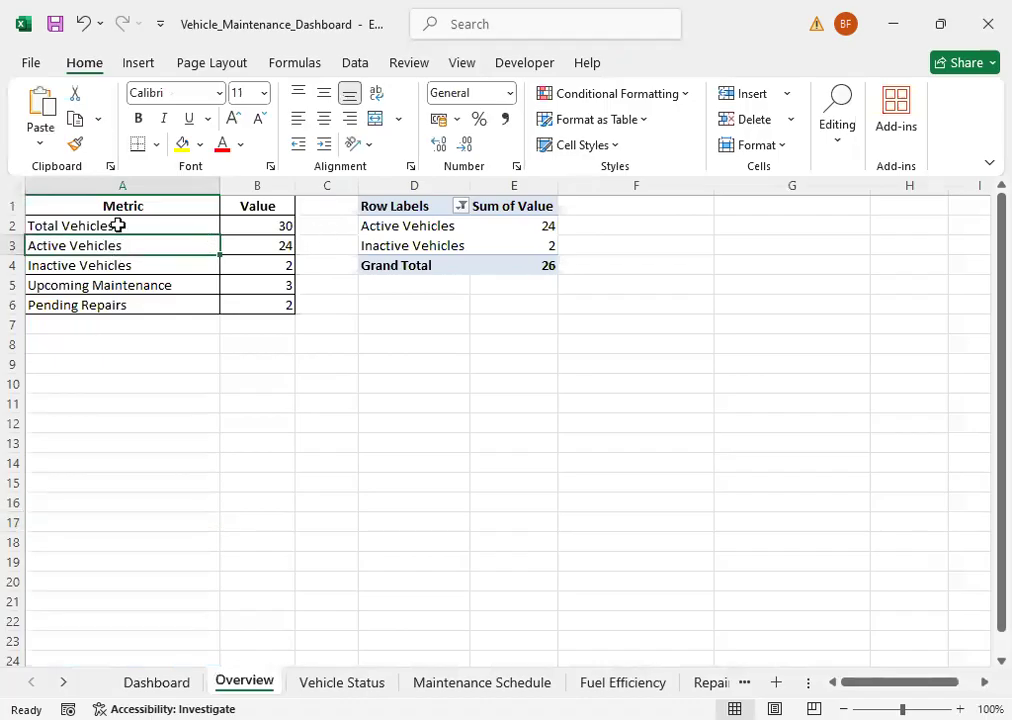
{"action": "left_click", "coordinate": [268, 245]}
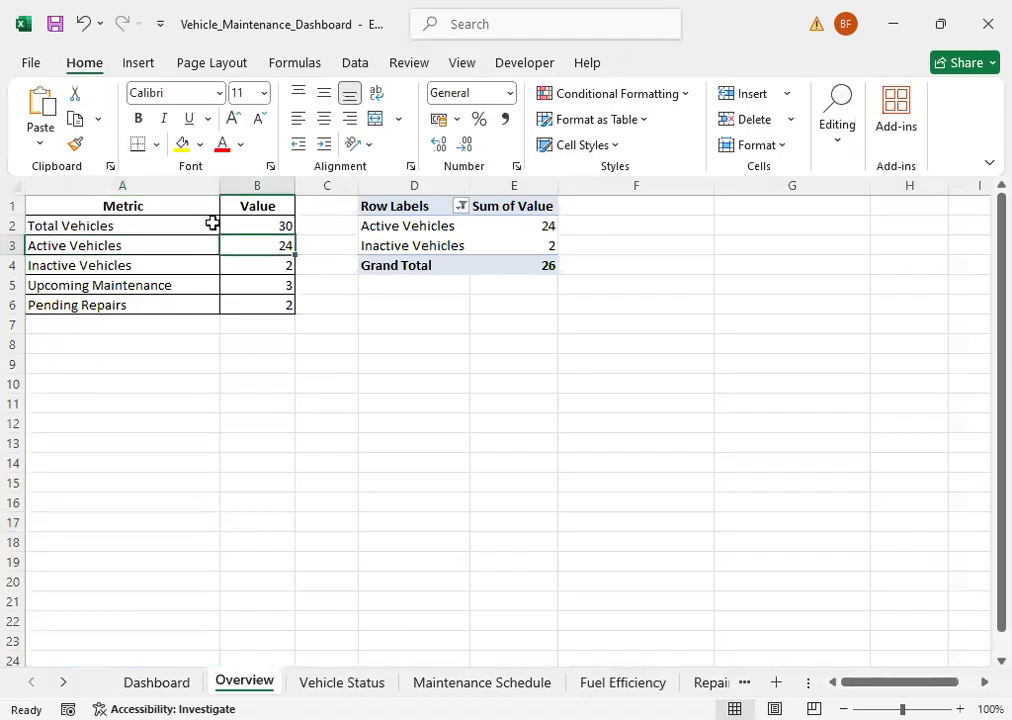
{"action": "left_click", "coordinate": [260, 226]}
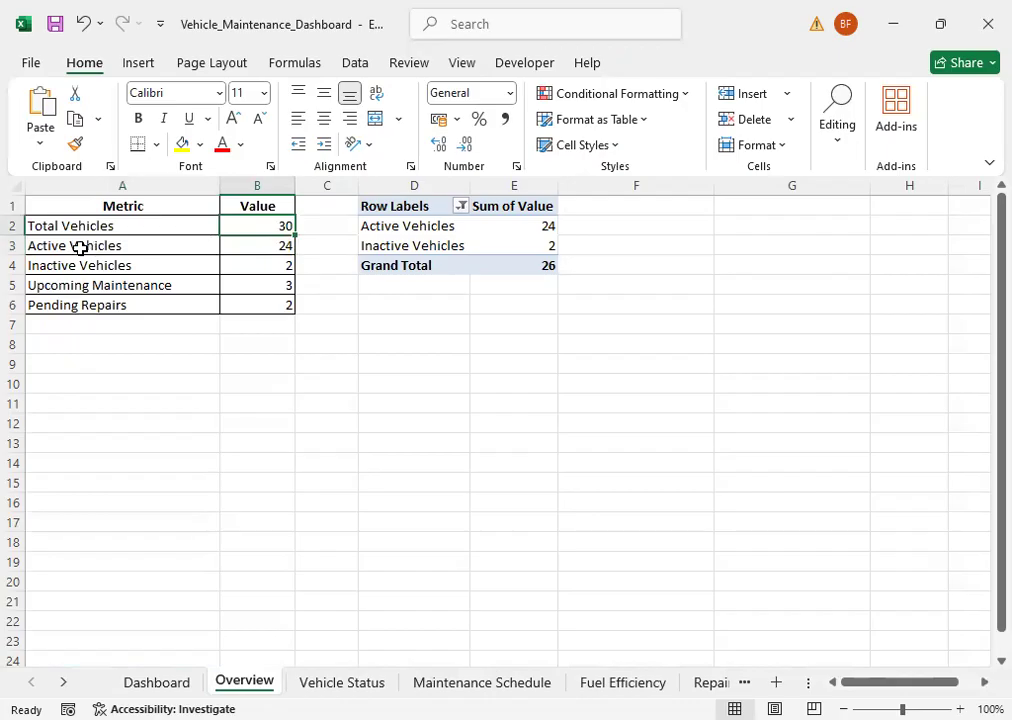
{"action": "left_click", "coordinate": [278, 245]}
{"action": "left_click", "coordinate": [264, 260]}
{"action": "left_click", "coordinate": [274, 284]}
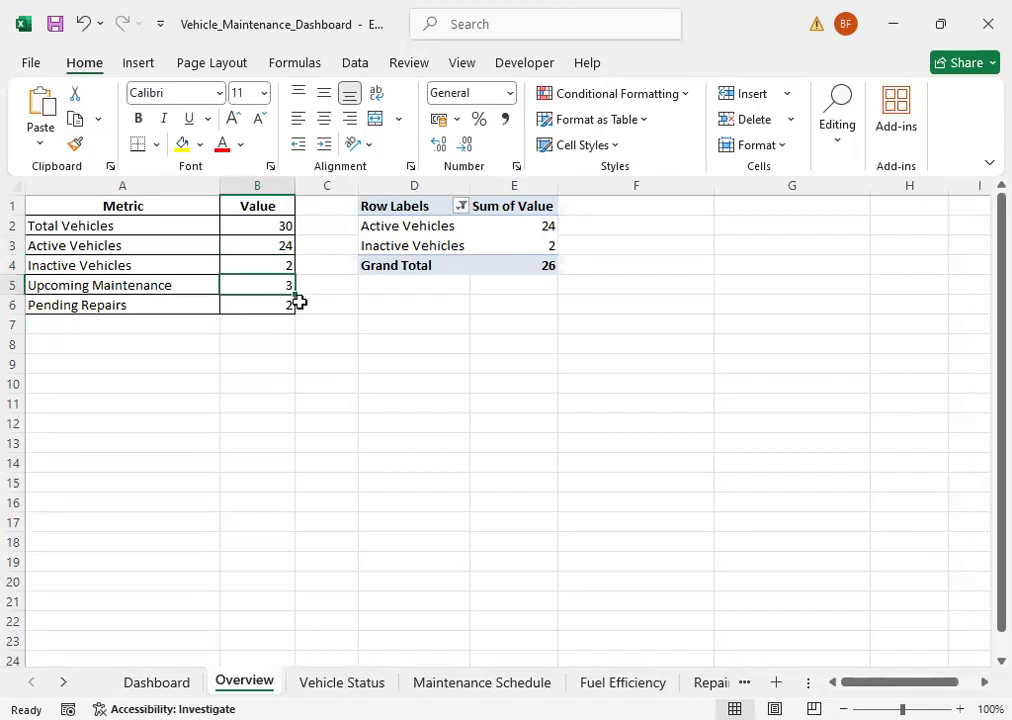
{"action": "left_click", "coordinate": [281, 306]}
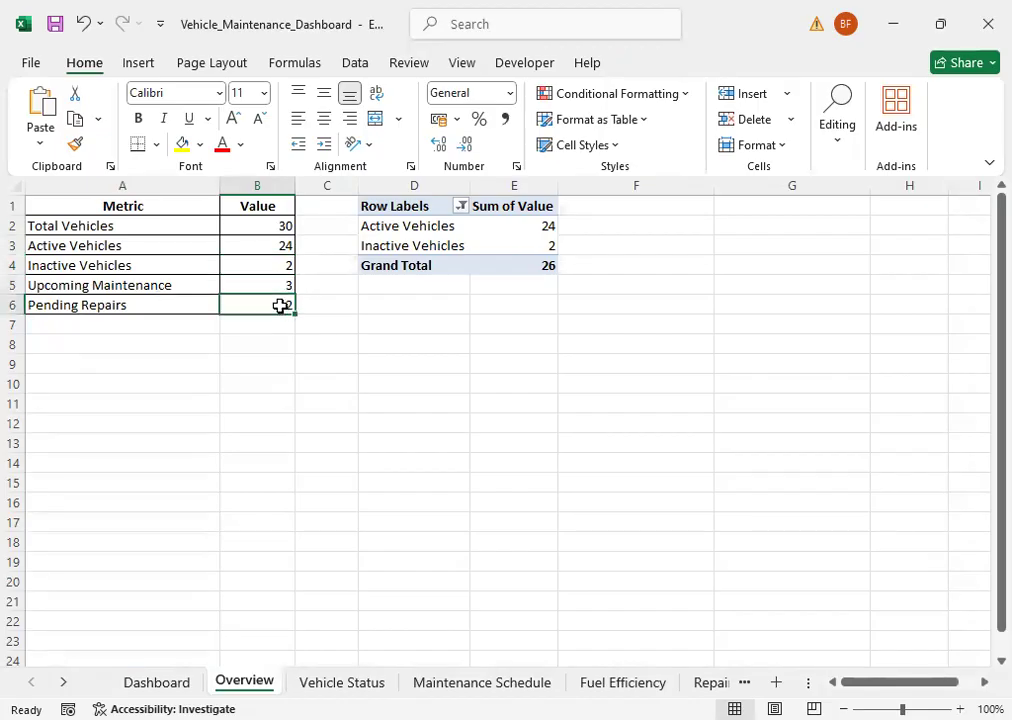
{"action": "left_click", "coordinate": [180, 681]}
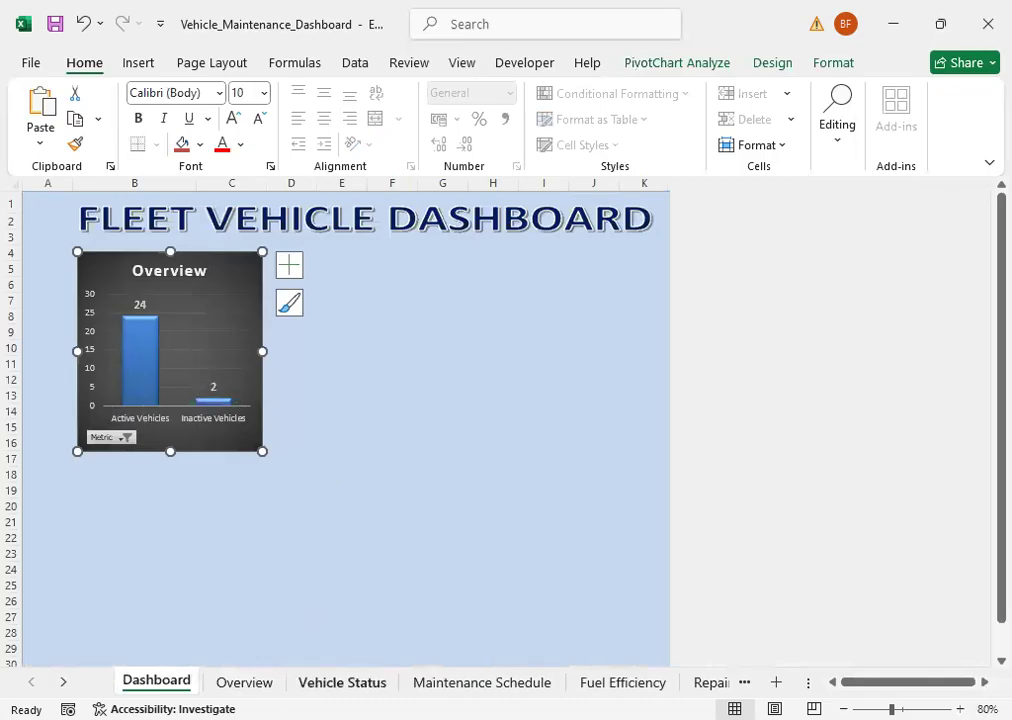
Step: Insert a Pie PivotChart from the Issues pivot table on the Vehicle Status sheet
{"action": "left_click", "coordinate": [342, 682]}
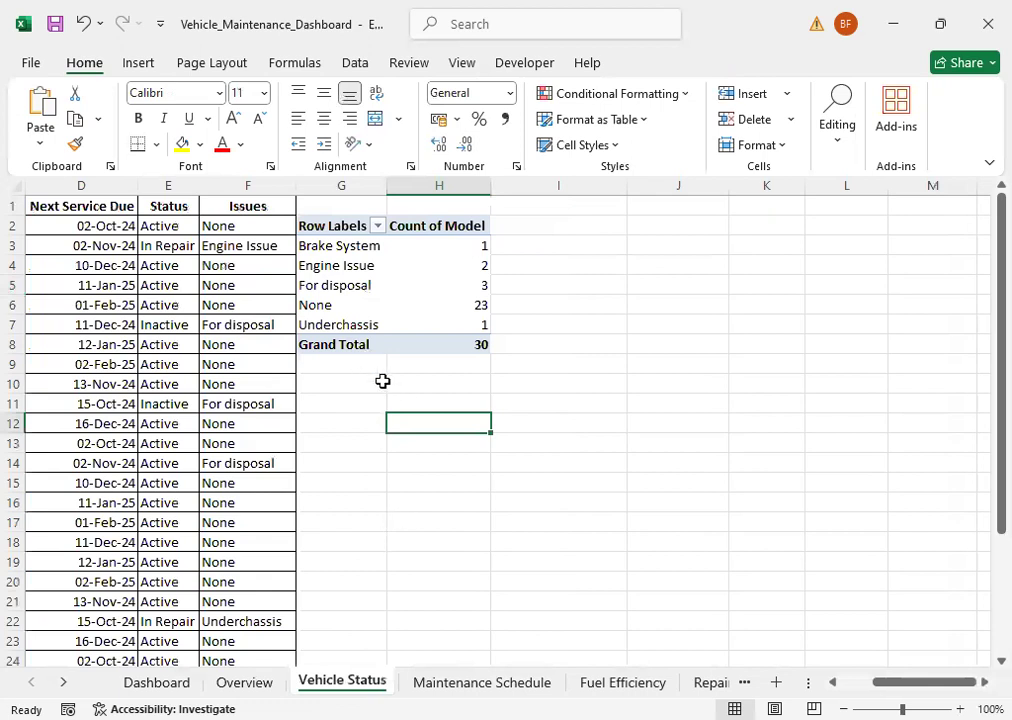
{"action": "left_click", "coordinate": [355, 274]}
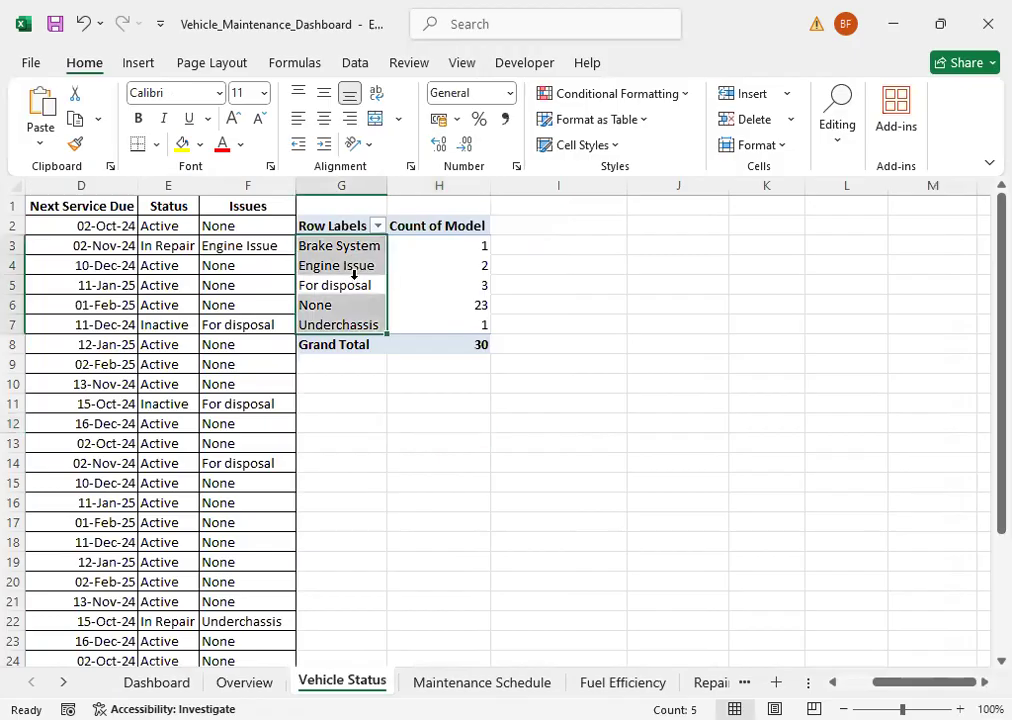
{"action": "left_click", "coordinate": [410, 285]}
{"action": "left_click", "coordinate": [352, 250]}
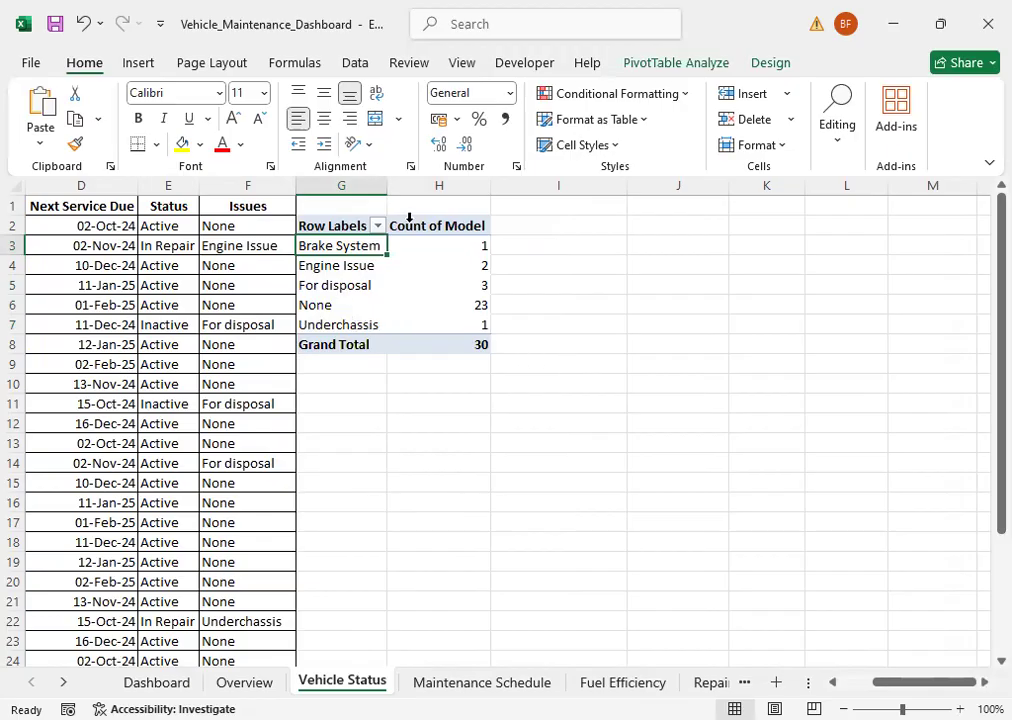
{"action": "left_click", "coordinate": [697, 63]}
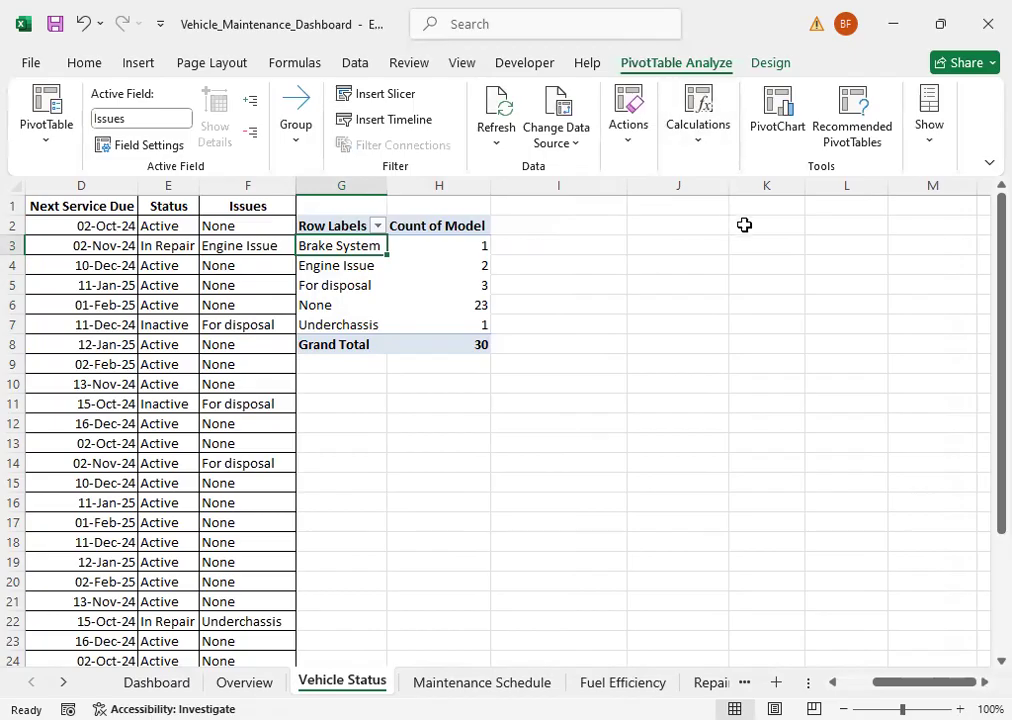
{"action": "left_click", "coordinate": [778, 118]}
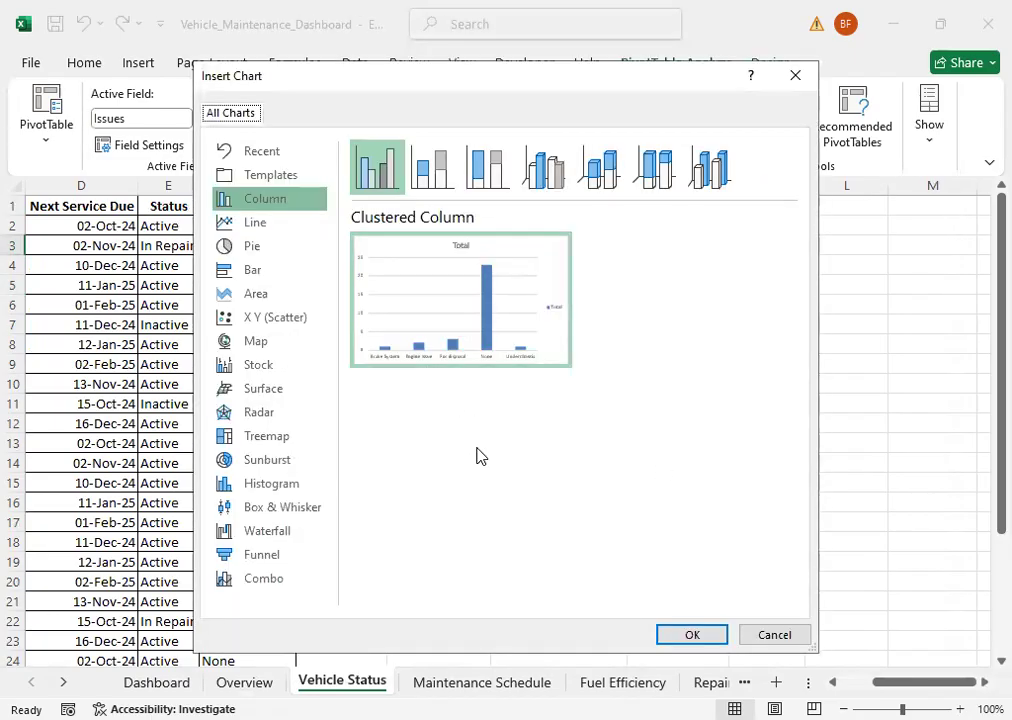
{"action": "left_click", "coordinate": [251, 250]}
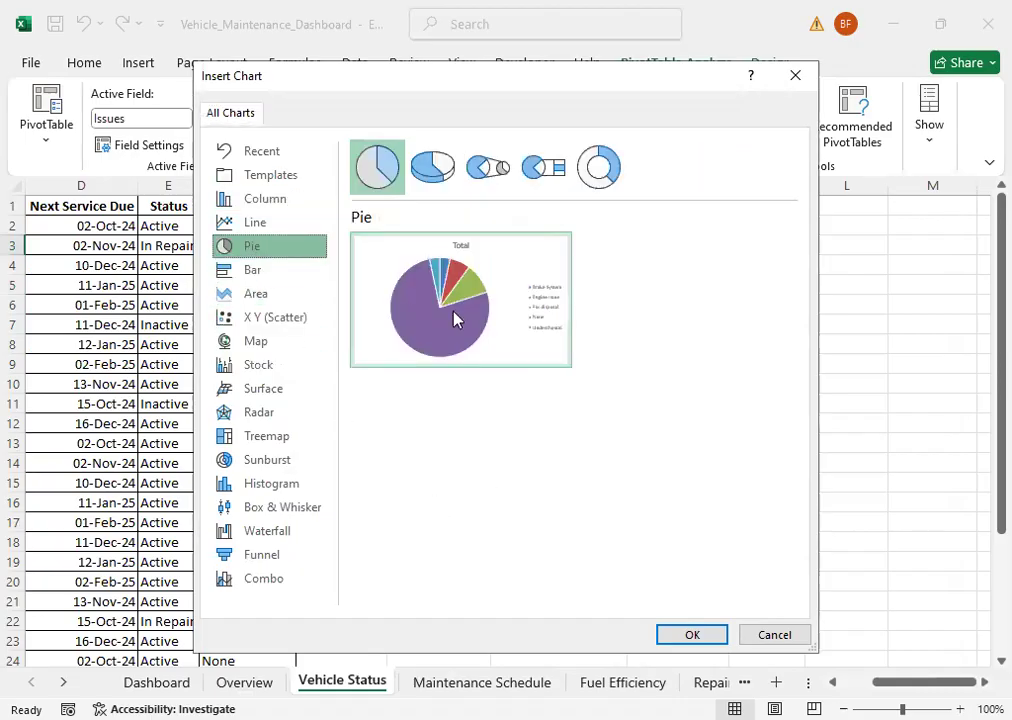
{"action": "left_click", "coordinate": [691, 634]}
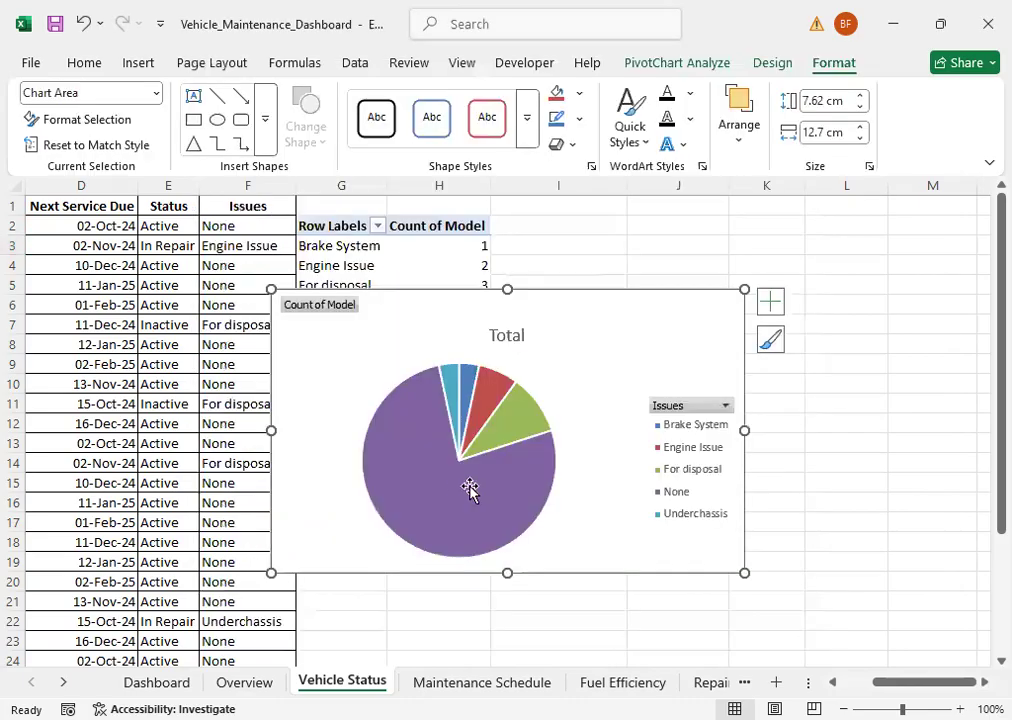
Step: Apply the dark gradient chart style to the pie chart and hide its value field buttons
{"action": "left_click", "coordinate": [759, 68]}
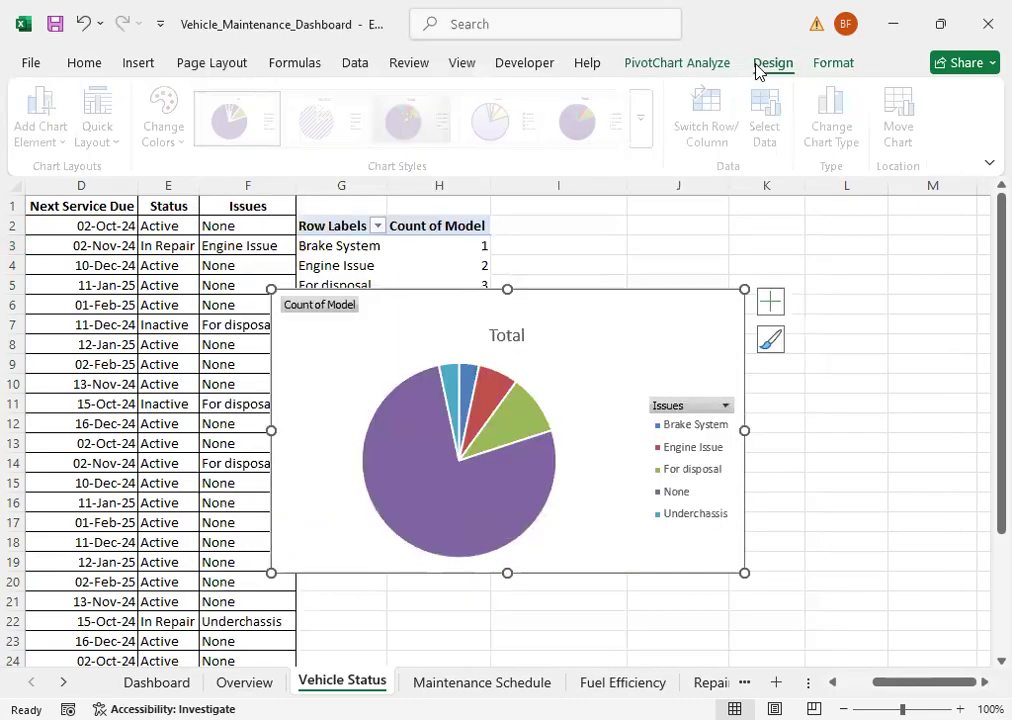
{"action": "left_click", "coordinate": [648, 143]}
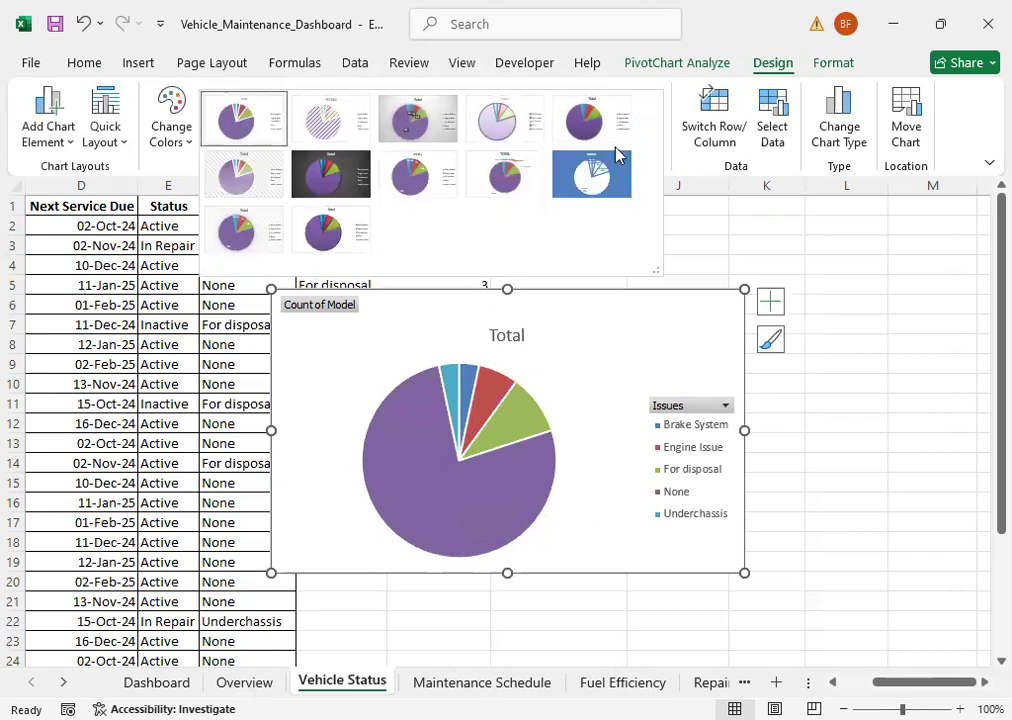
{"action": "left_click", "coordinate": [330, 175]}
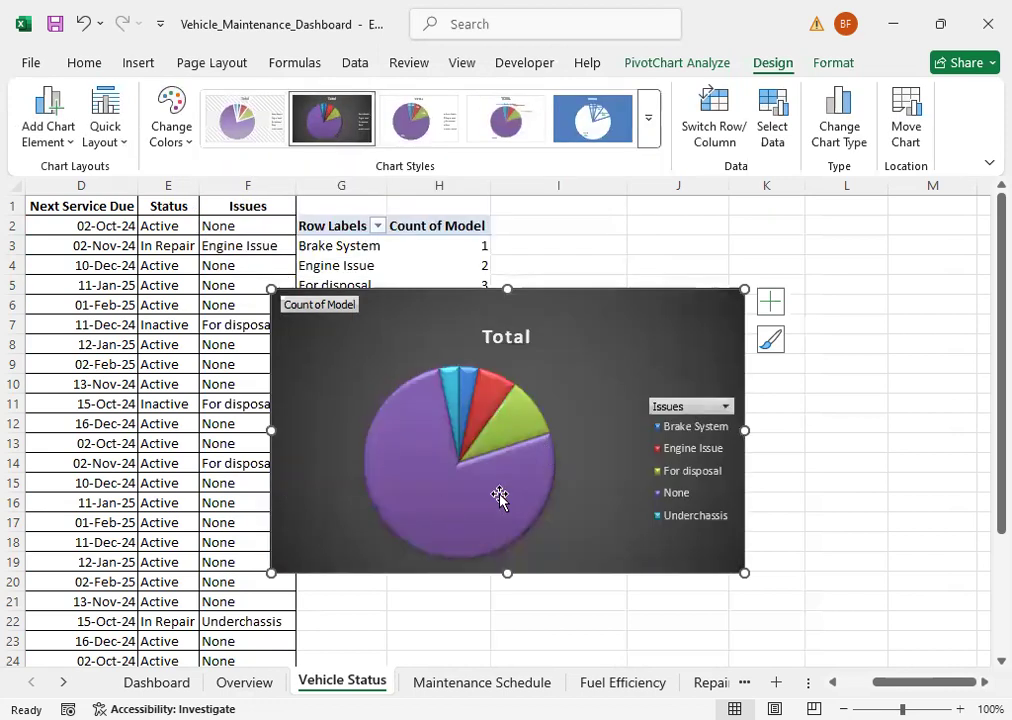
{"action": "mouse_move", "coordinate": [499, 497]}
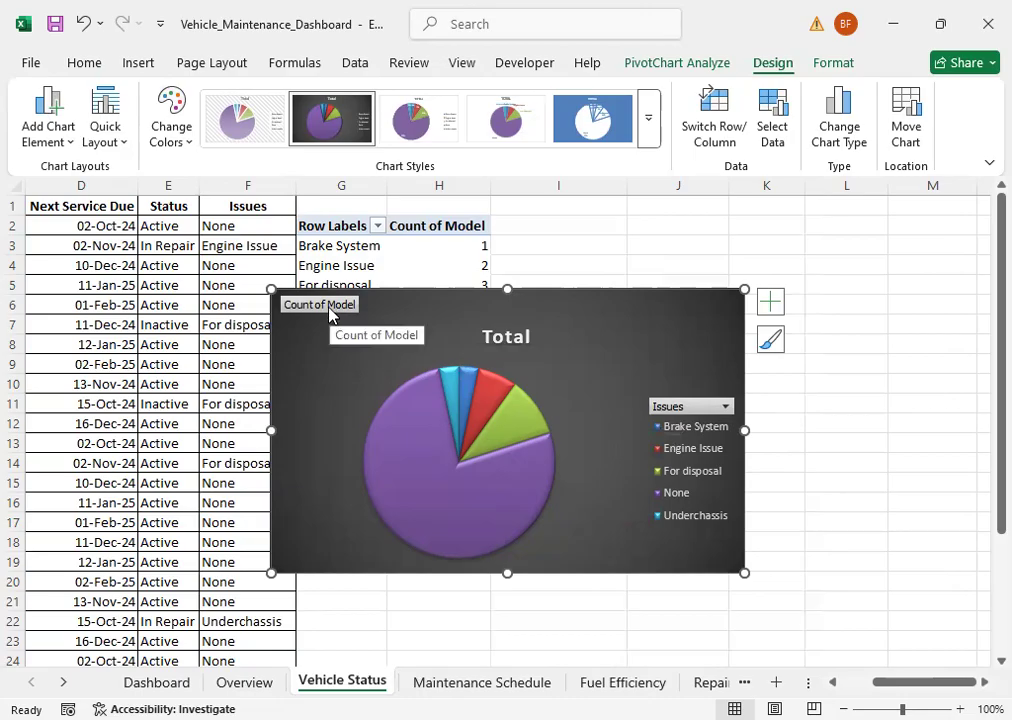
{"action": "right_click", "coordinate": [329, 314]}
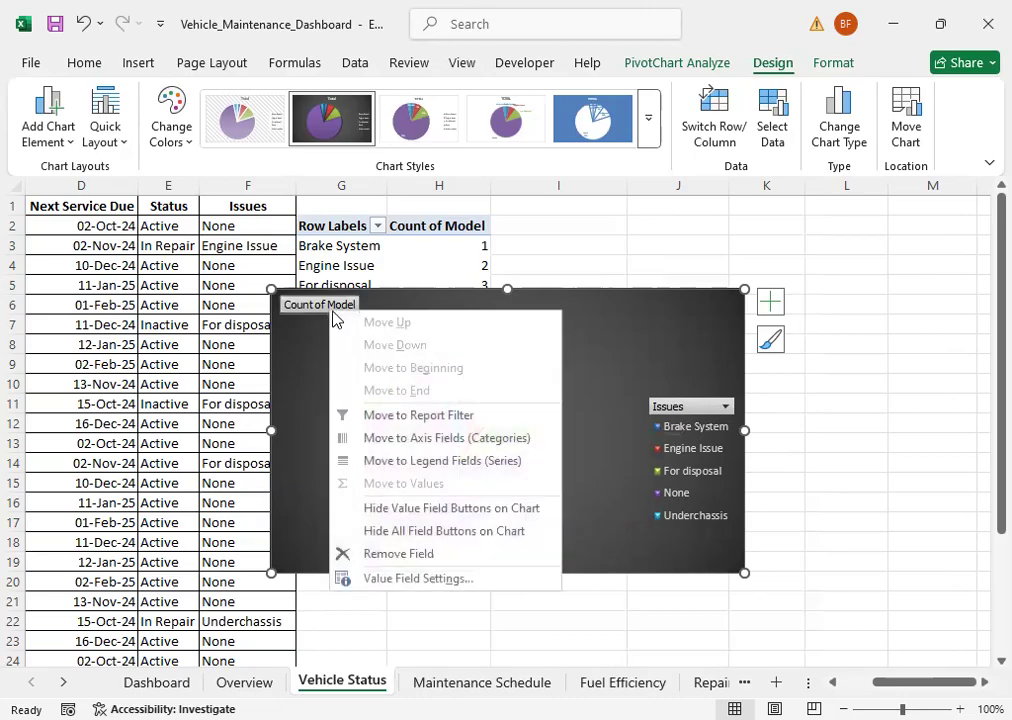
{"action": "left_click", "coordinate": [381, 519]}
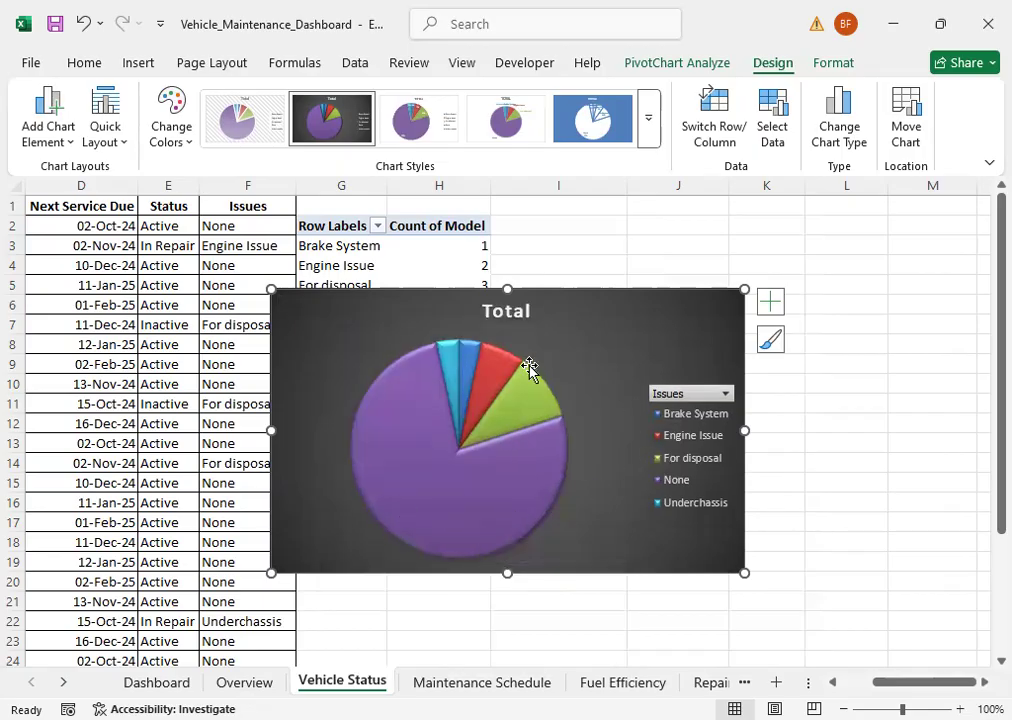
Step: Change the pie chart's title to Status, showing the formula bar for the edit and hiding it again
{"action": "left_click", "coordinate": [496, 316]}
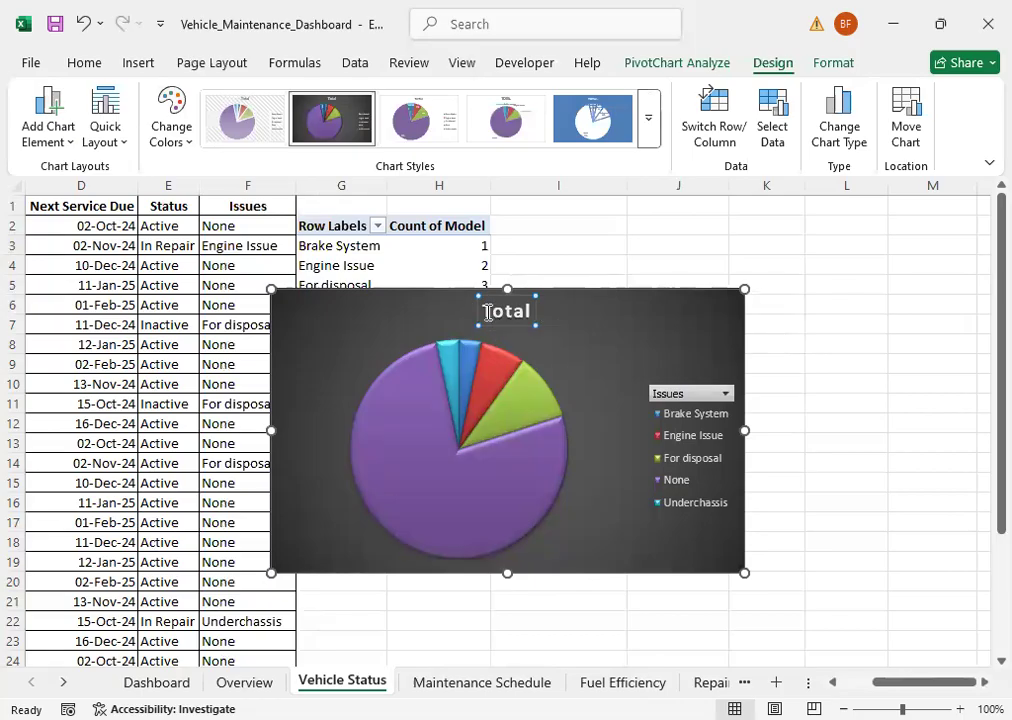
{"action": "double_click", "coordinate": [486, 313]}
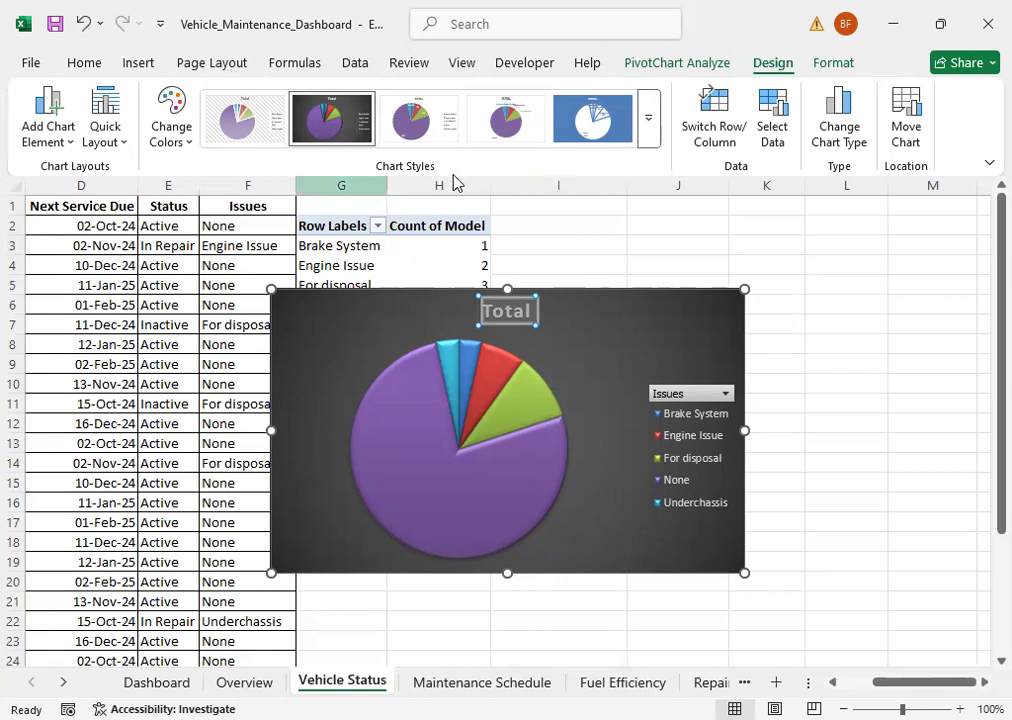
{"action": "left_click", "coordinate": [462, 66]}
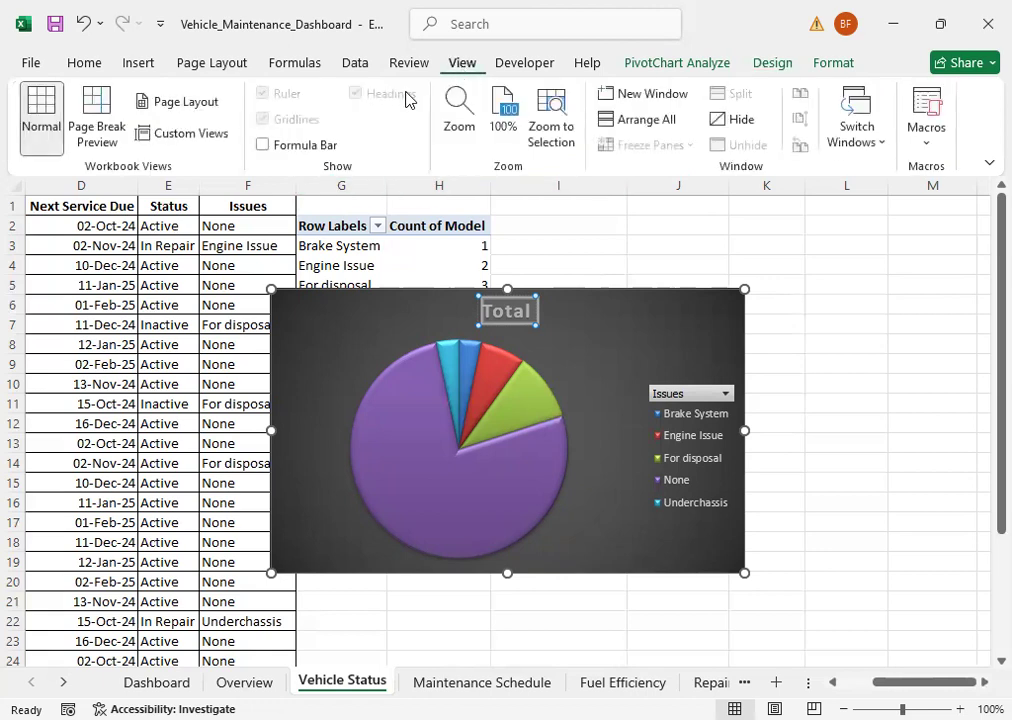
{"action": "left_click", "coordinate": [263, 145]}
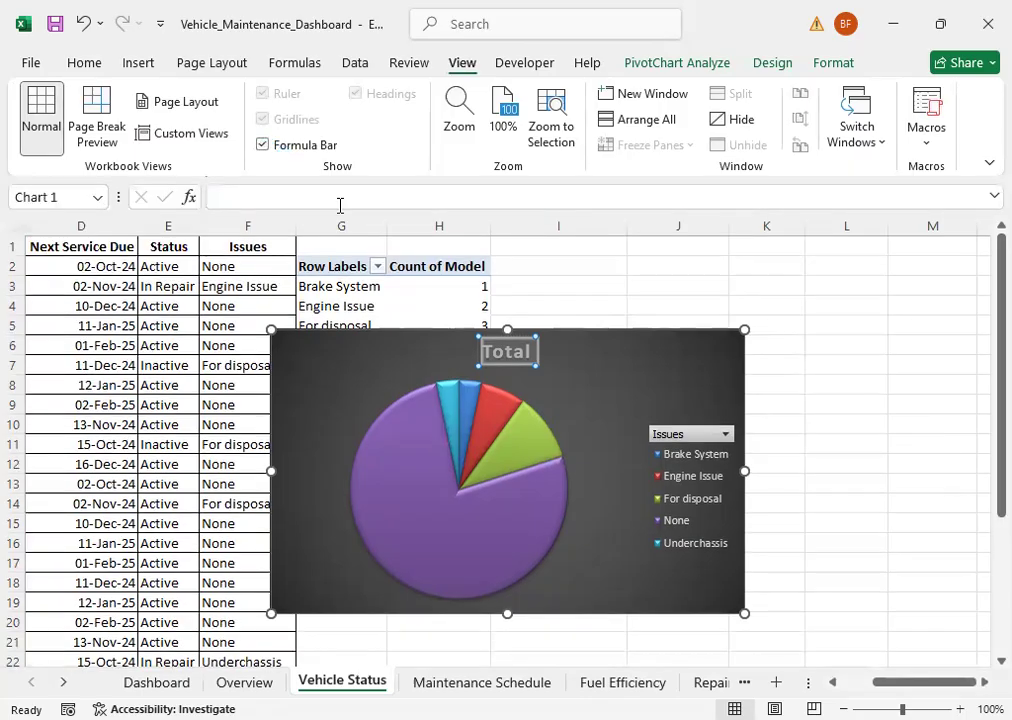
{"action": "left_click", "coordinate": [227, 194]}
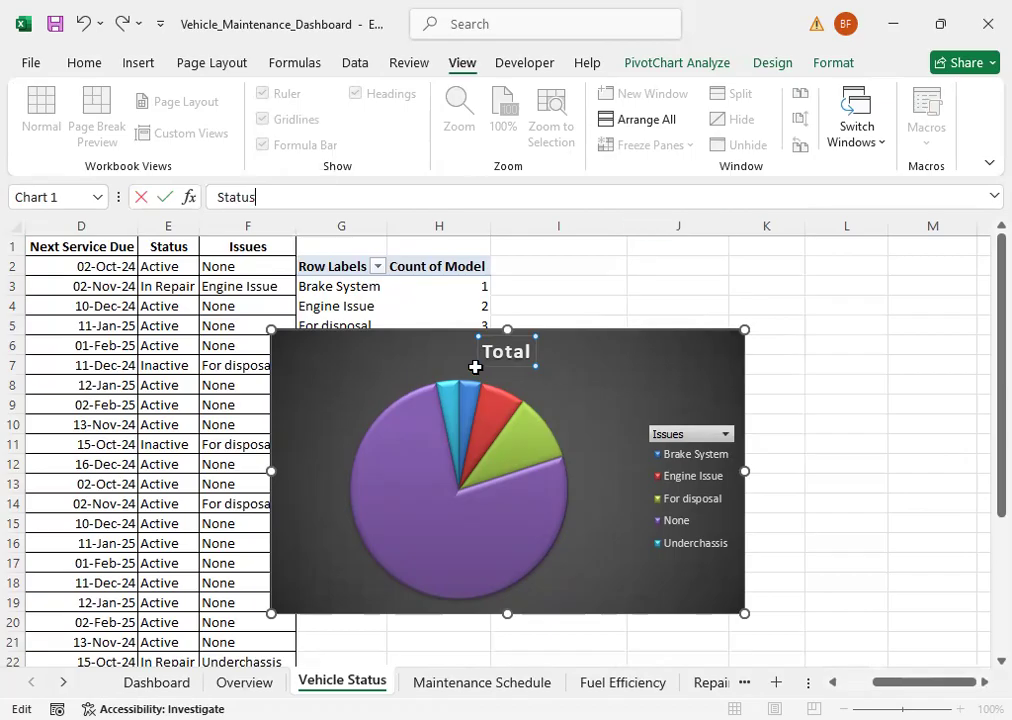
{"action": "key", "text": "Return"}
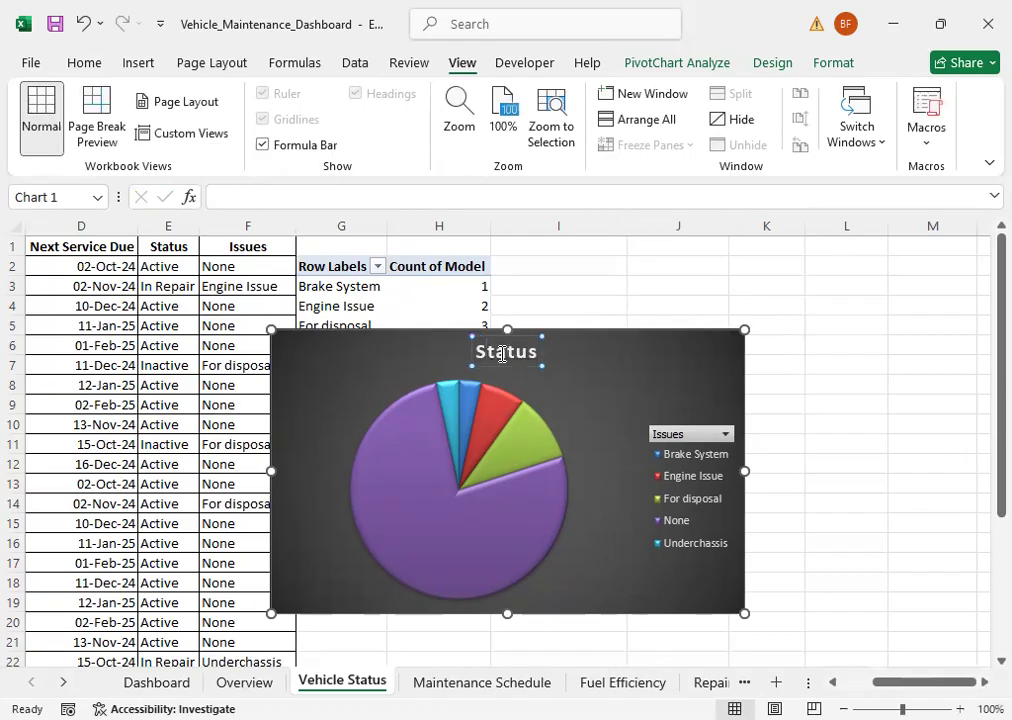
{"action": "left_click", "coordinate": [360, 199]}
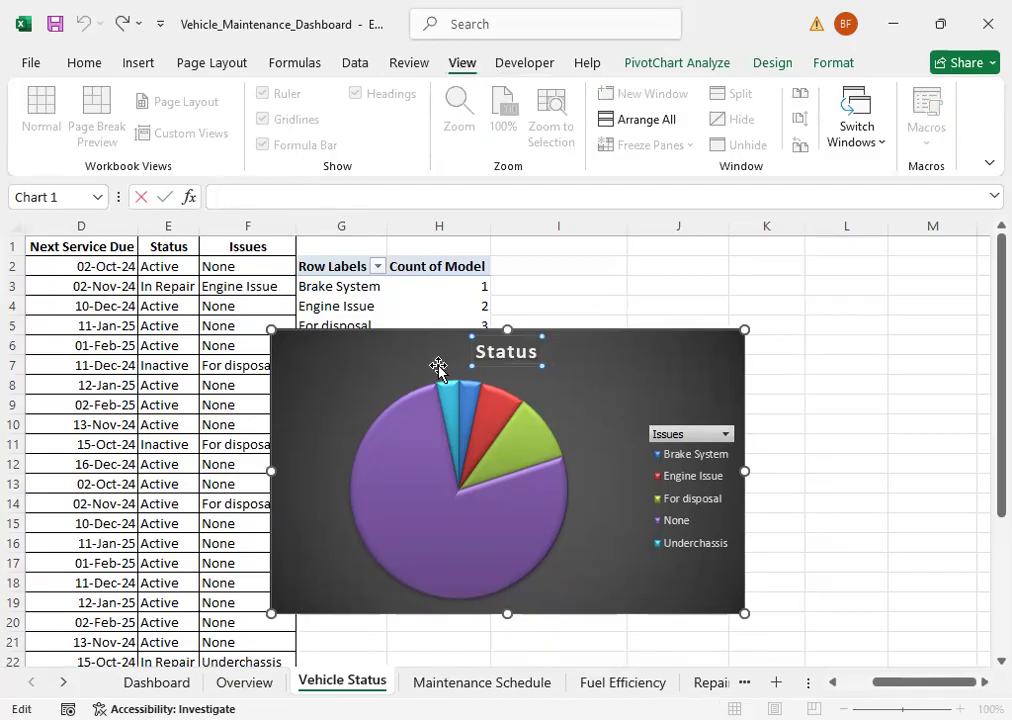
{"action": "left_click", "coordinate": [370, 378]}
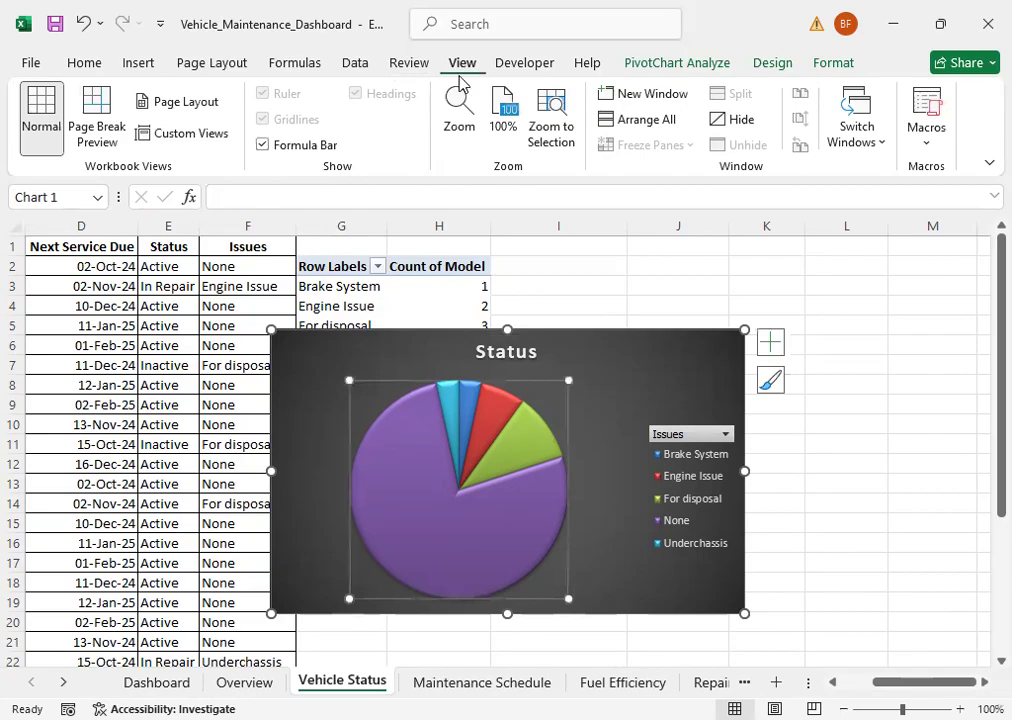
{"action": "left_click", "coordinate": [262, 145]}
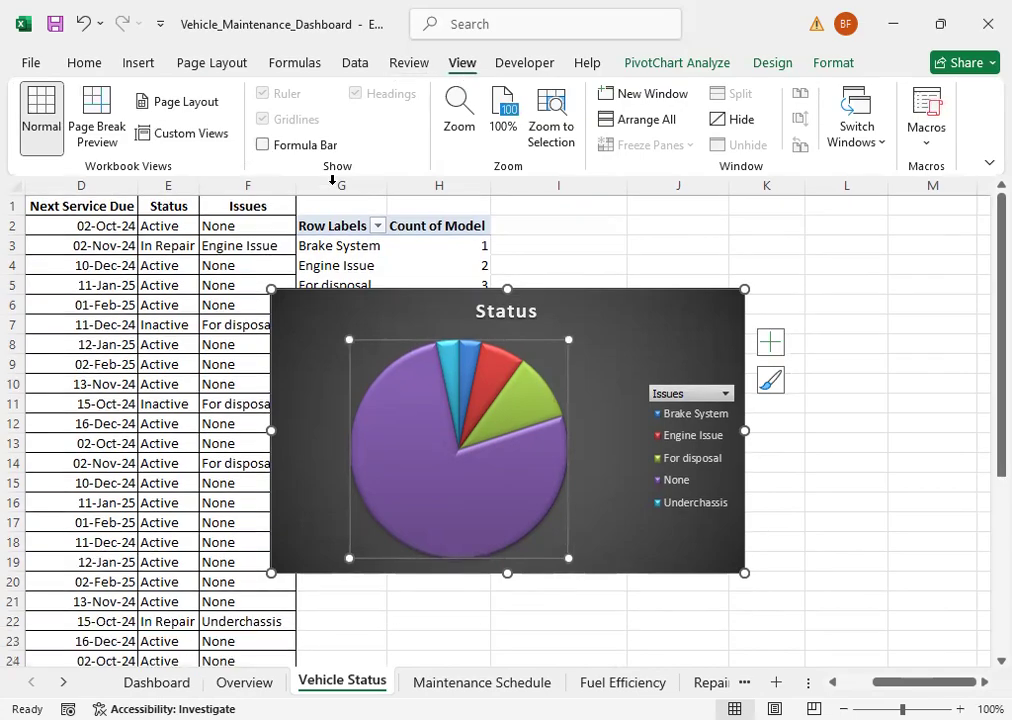
{"action": "left_click", "coordinate": [802, 515]}
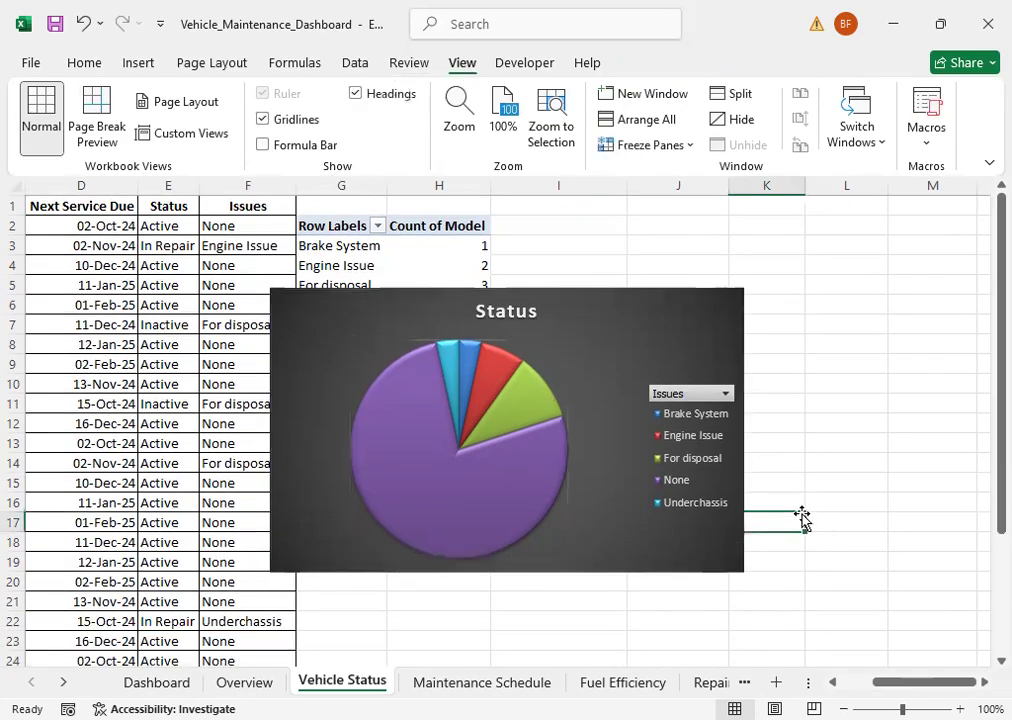
Step: Filter the Status chart's Issues field to only Brake System and Engine Issue
{"action": "left_click", "coordinate": [725, 396]}
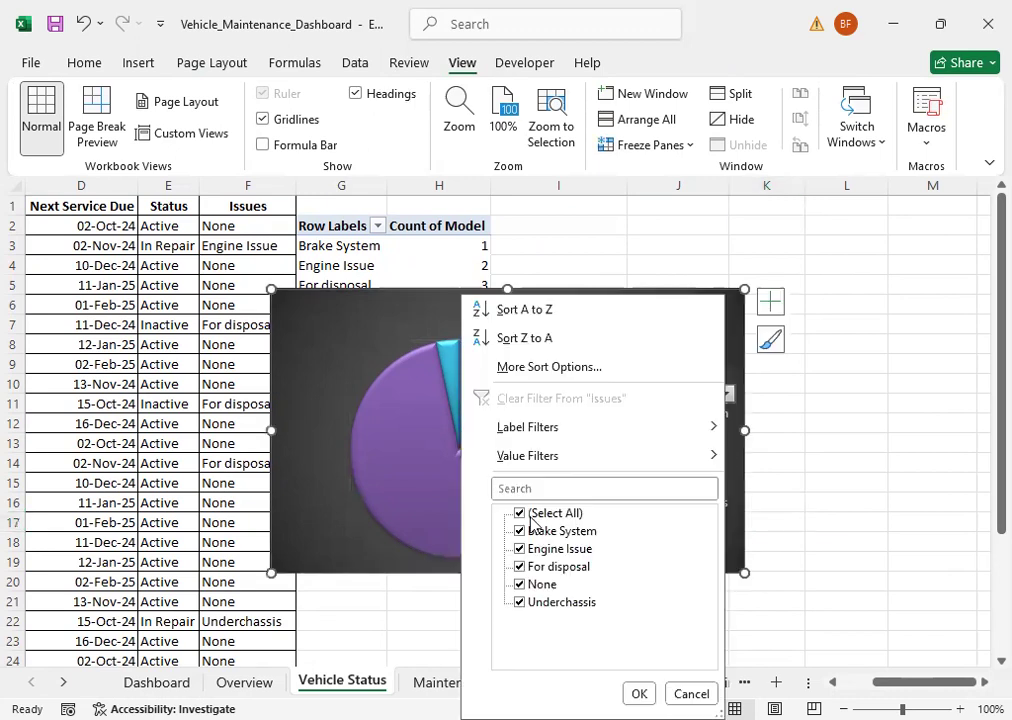
{"action": "left_click", "coordinate": [522, 514]}
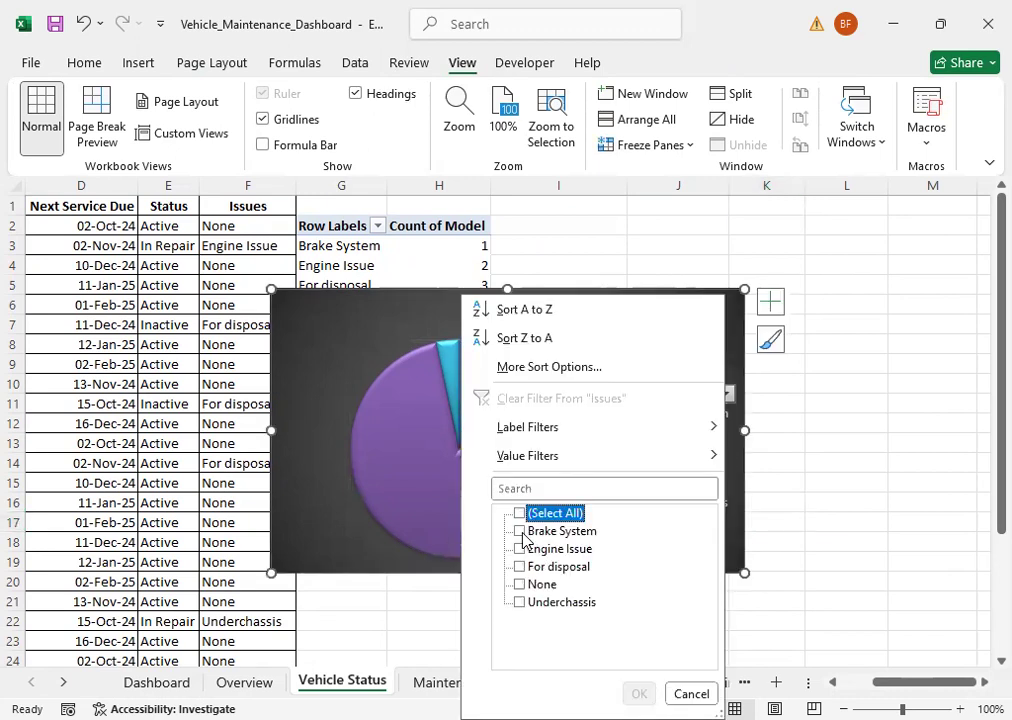
{"action": "left_click", "coordinate": [520, 531]}
{"action": "left_click", "coordinate": [521, 549]}
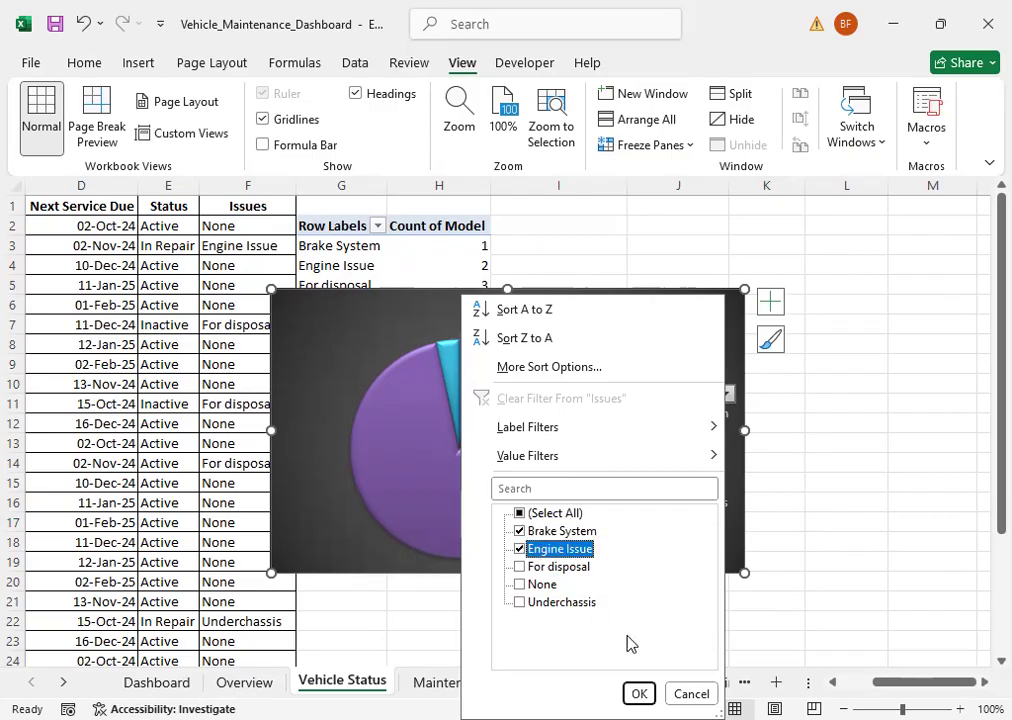
{"action": "key", "text": "Return"}
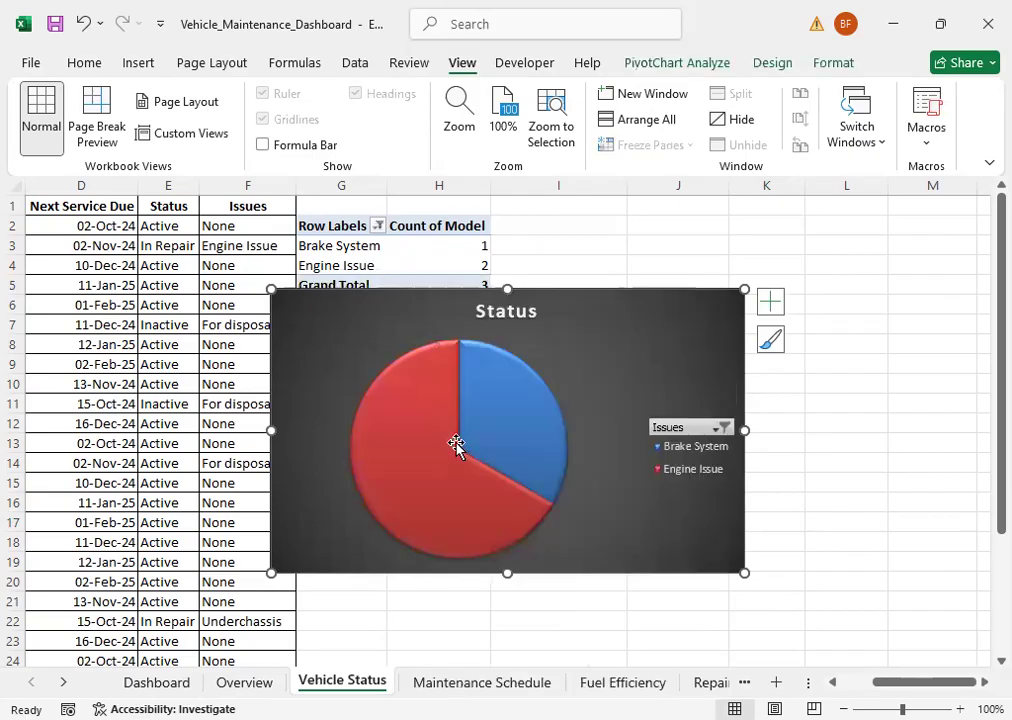
Step: Include For disposal, None and Underchassis again in the Status chart's Issues filter
{"action": "mouse_move", "coordinate": [572, 465]}
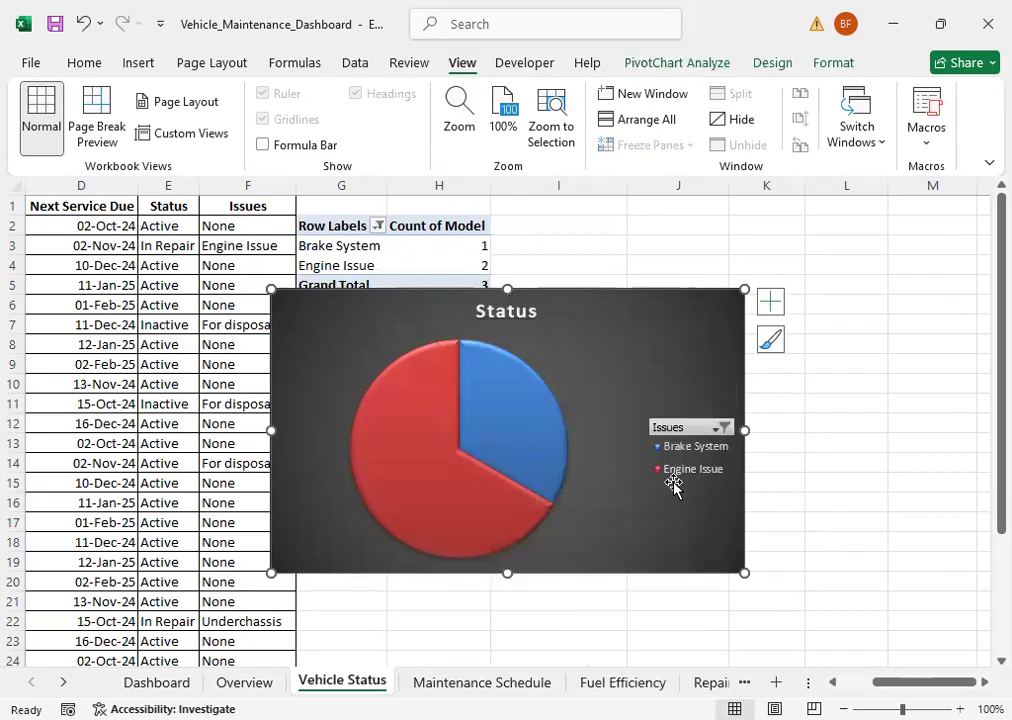
{"action": "left_click", "coordinate": [720, 428]}
{"action": "left_click", "coordinate": [509, 281]}
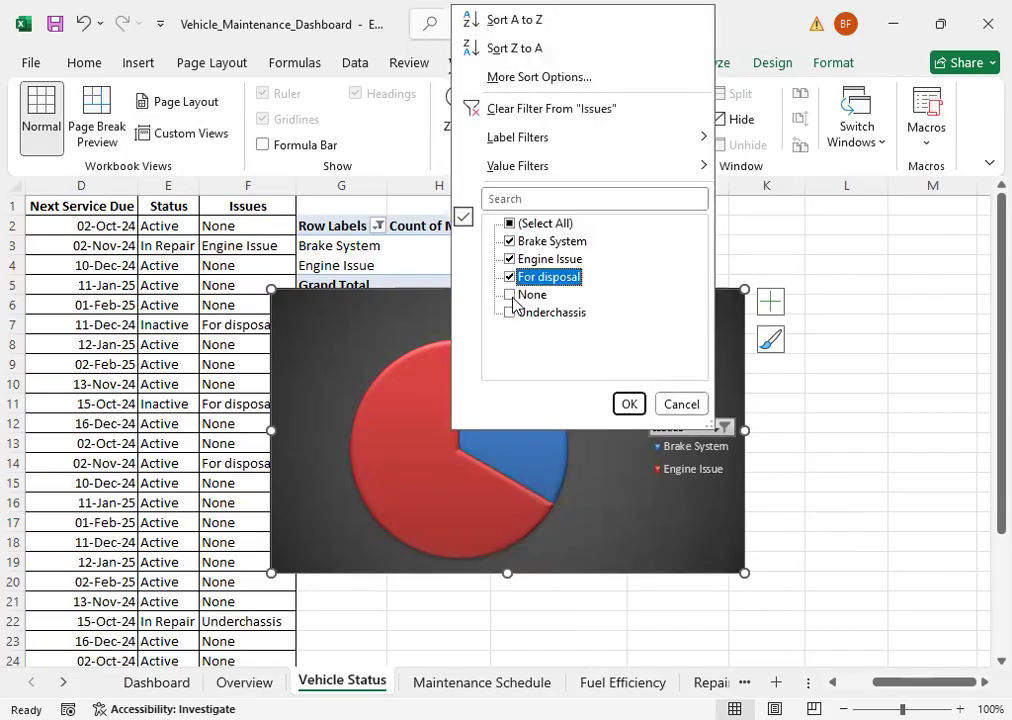
{"action": "left_click", "coordinate": [511, 295]}
{"action": "left_click", "coordinate": [518, 316]}
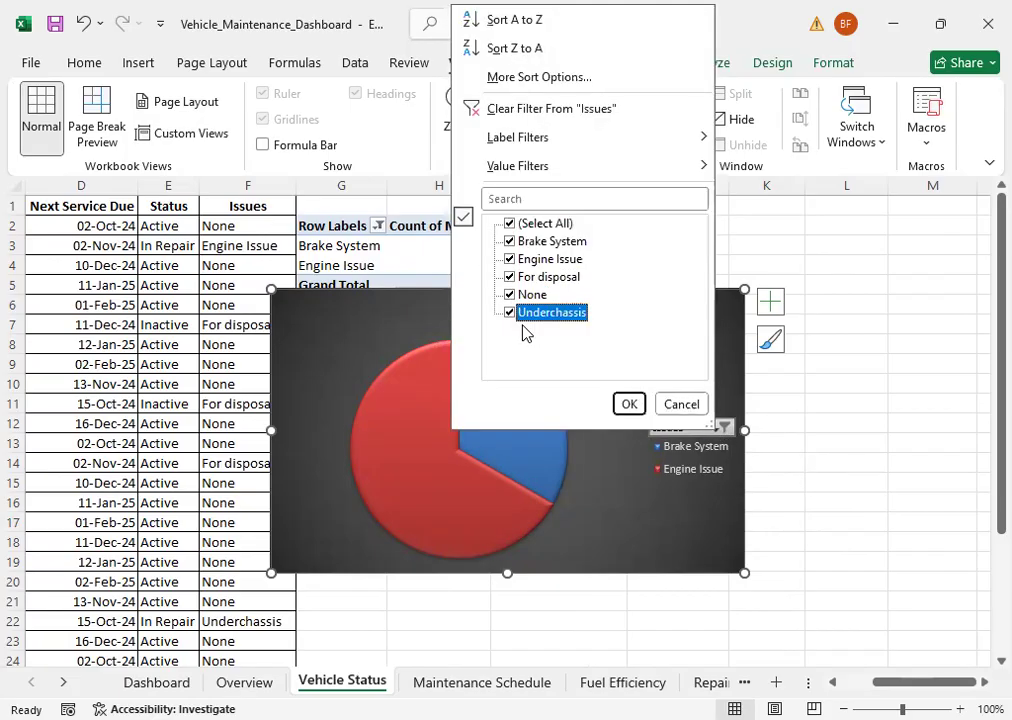
{"action": "left_click", "coordinate": [628, 404]}
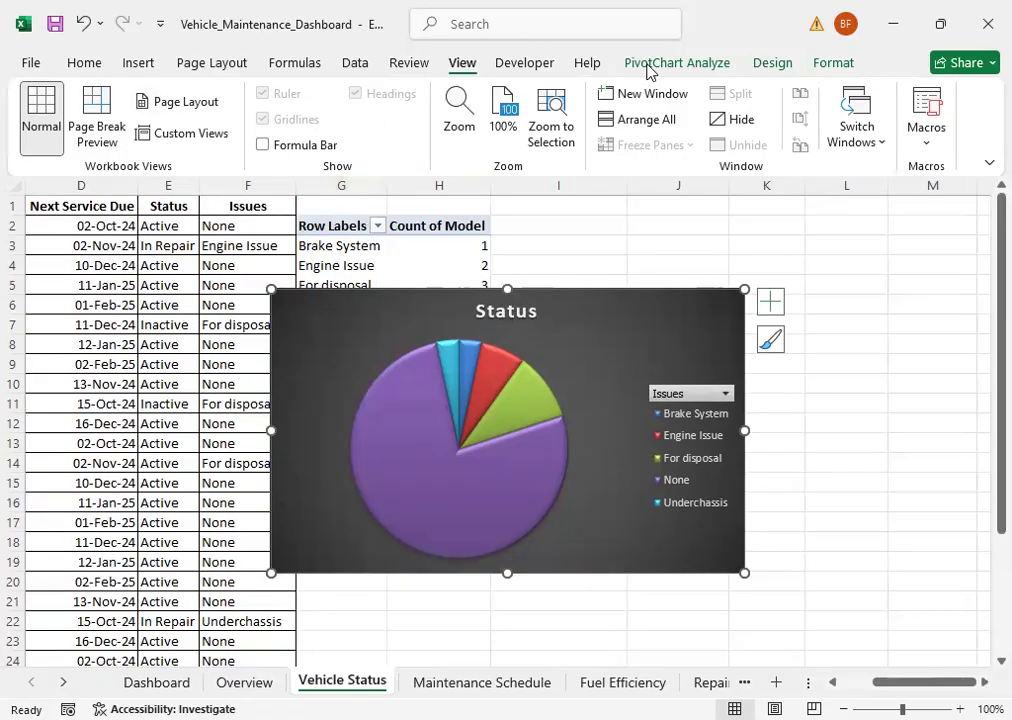
Step: Add data labels to the Status pie chart at the Inside End position
{"action": "left_click", "coordinate": [770, 63]}
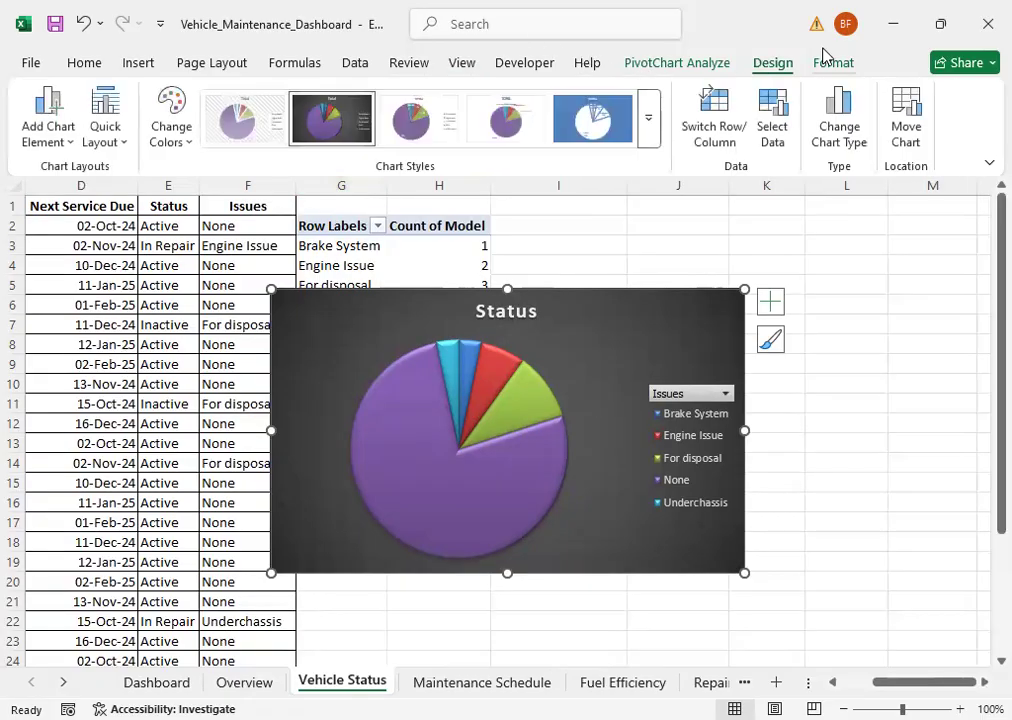
{"action": "left_click", "coordinate": [55, 125]}
{"action": "mouse_move", "coordinate": [61, 203]}
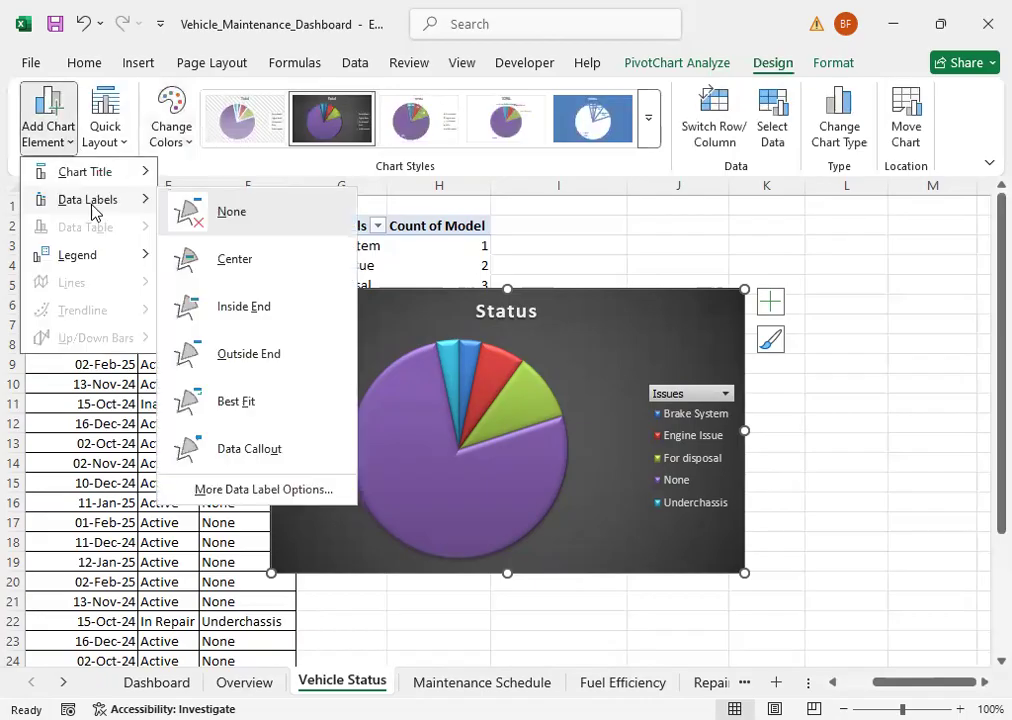
{"action": "left_click", "coordinate": [252, 318]}
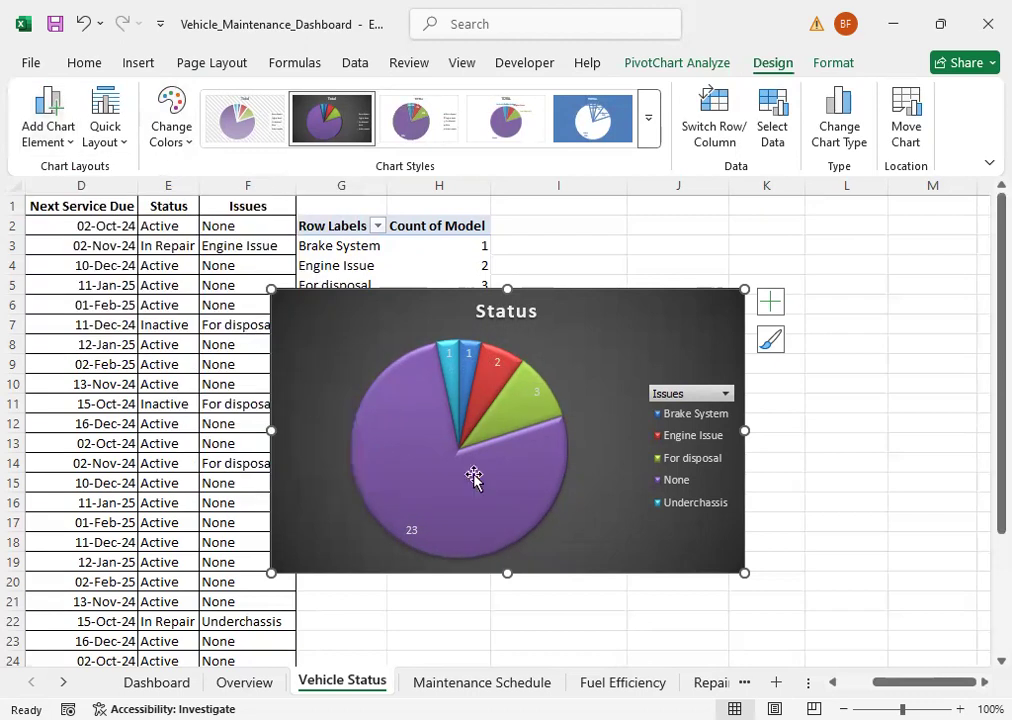
Step: Move the Status pie chart from the Vehicle Status sheet to the Dashboard sheet, placing it beside the Overview chart under the title
{"action": "left_click", "coordinate": [857, 442]}
{"action": "key", "text": "ctrl+x"}
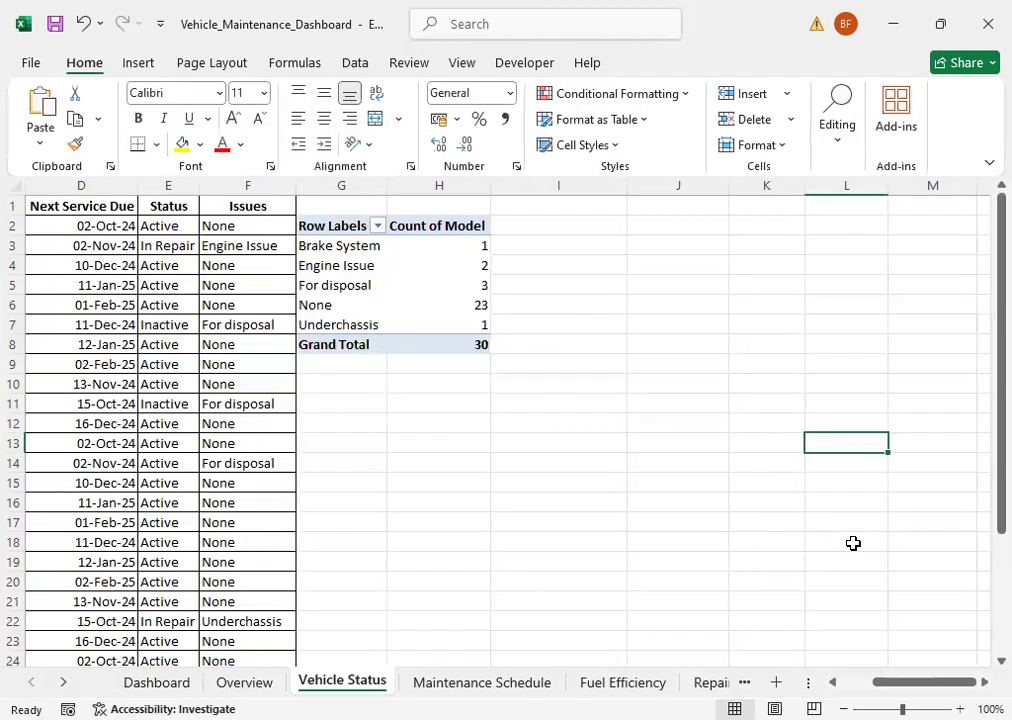
{"action": "left_click", "coordinate": [182, 683]}
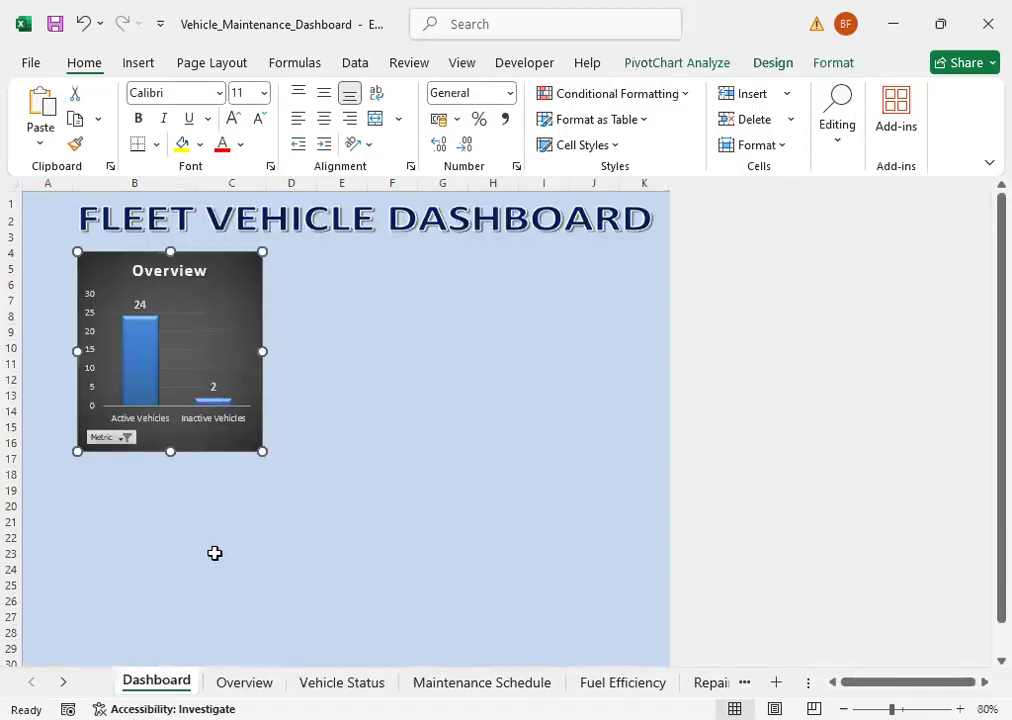
{"action": "left_click", "coordinate": [214, 553]}
{"action": "key", "text": "ctrl+v"}
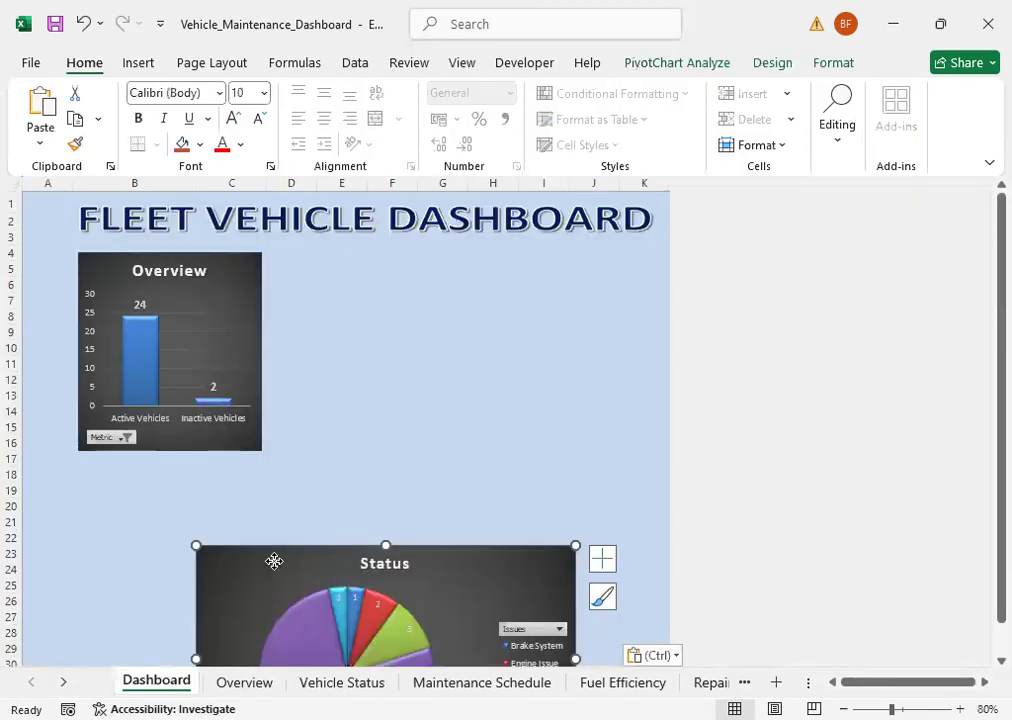
{"action": "left_click_drag", "start_coordinate": [273, 560], "coordinate": [362, 420]}
{"action": "left_click_drag", "start_coordinate": [379, 353], "coordinate": [350, 260]}
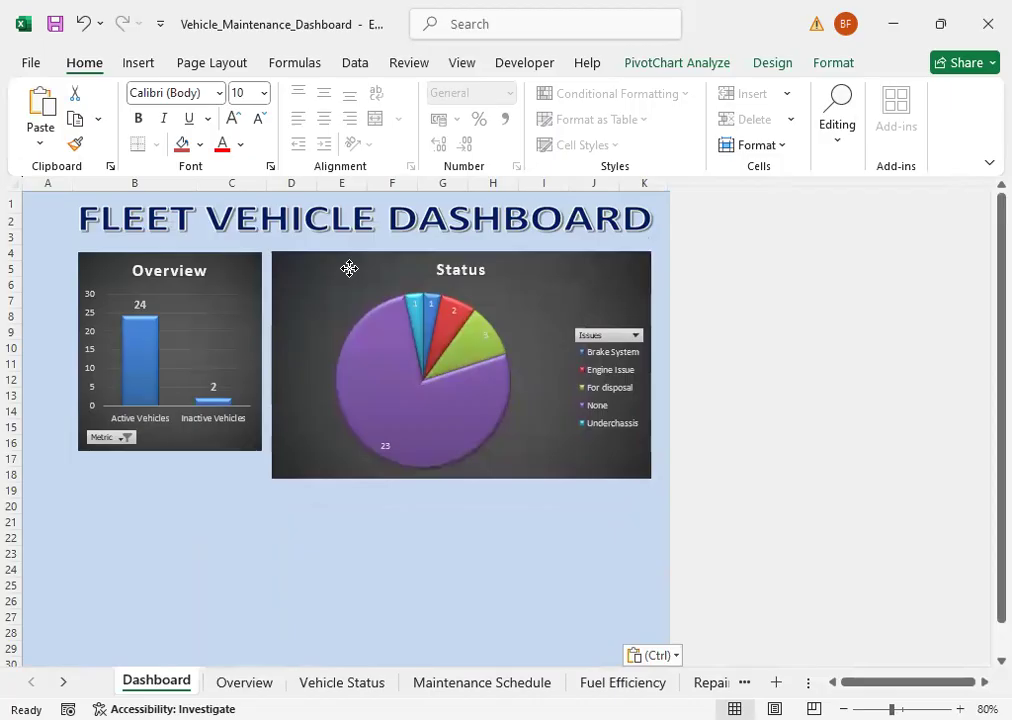
{"action": "left_click", "coordinate": [357, 330]}
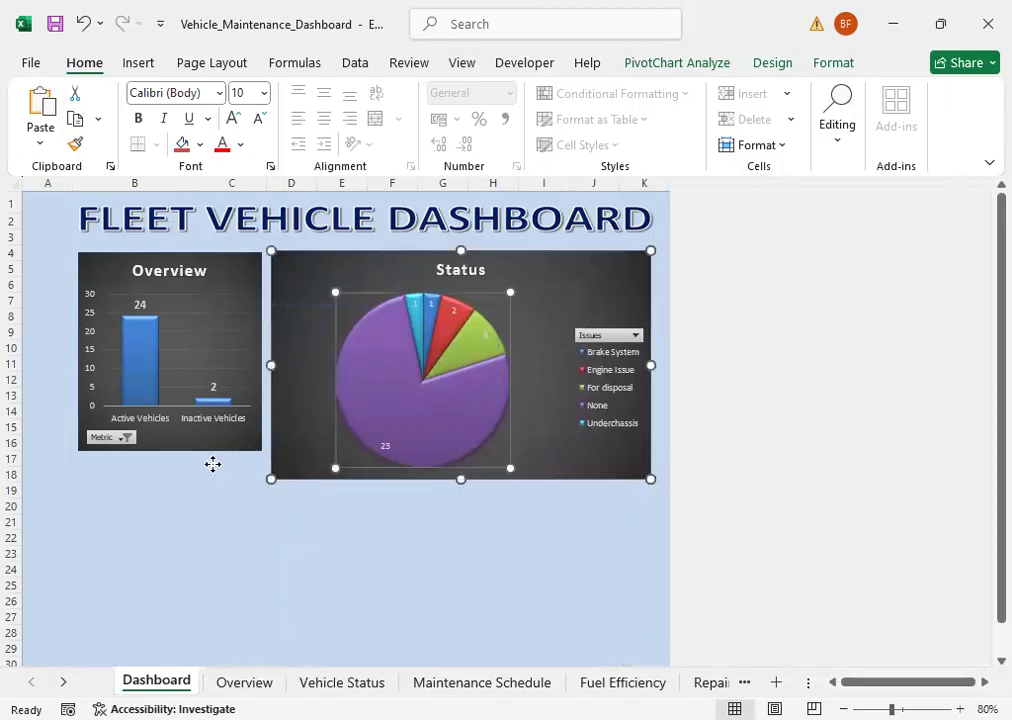
{"action": "key", "text": "ctrl+z"}
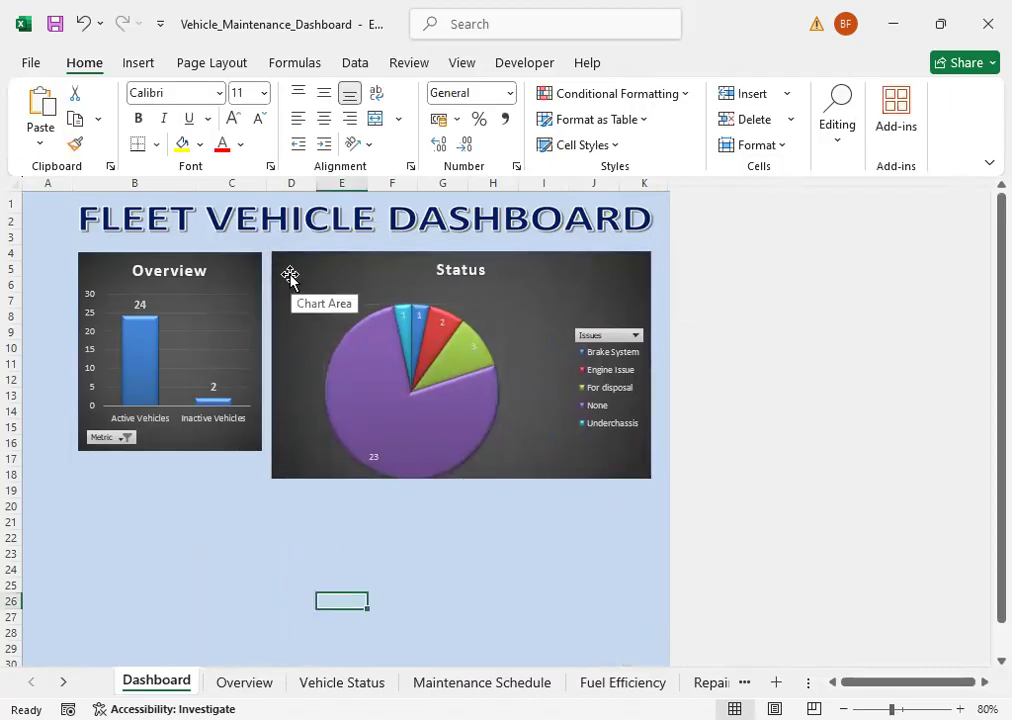
{"action": "left_click", "coordinate": [368, 330]}
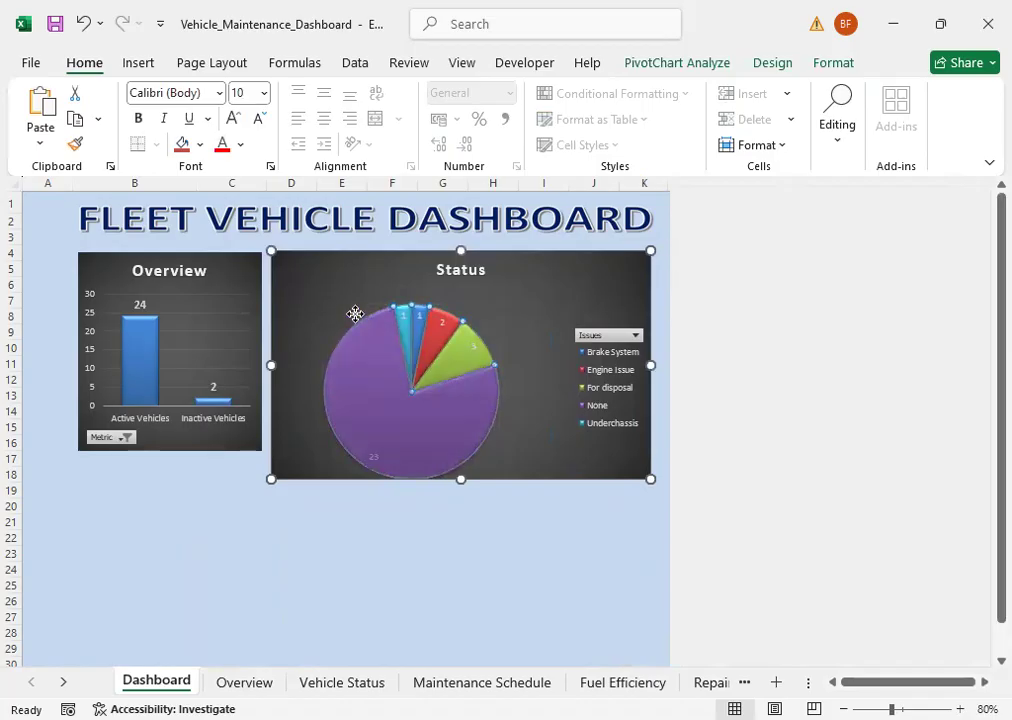
{"action": "left_click_drag", "start_coordinate": [480, 394], "coordinate": [492, 350]}
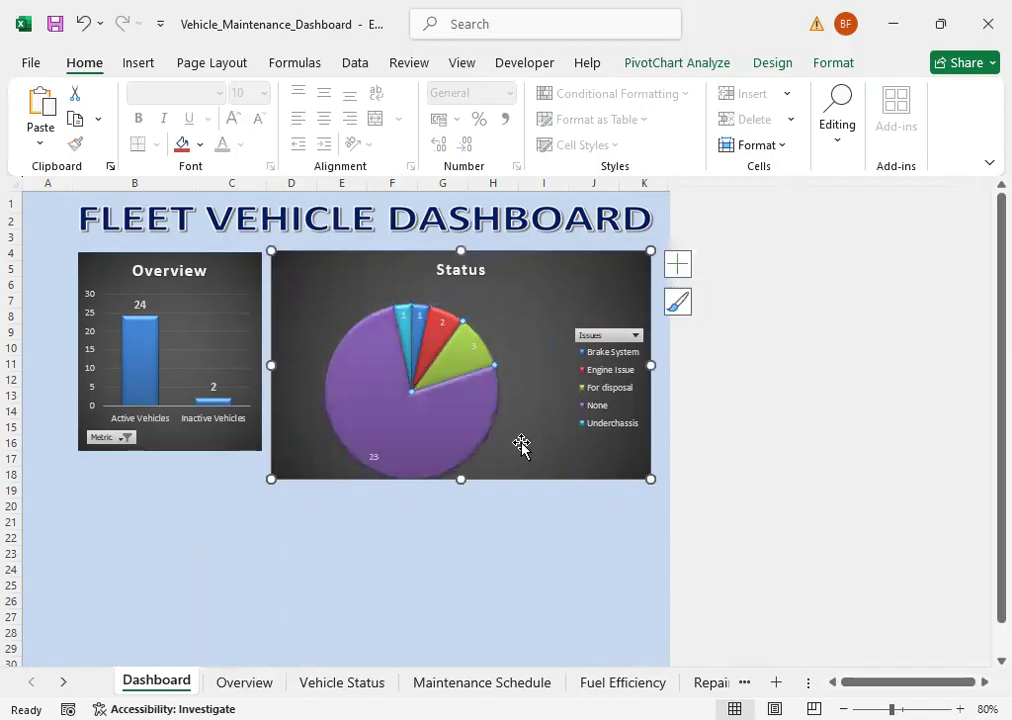
{"action": "left_click", "coordinate": [522, 544]}
{"action": "key", "text": "ctrl+z"}
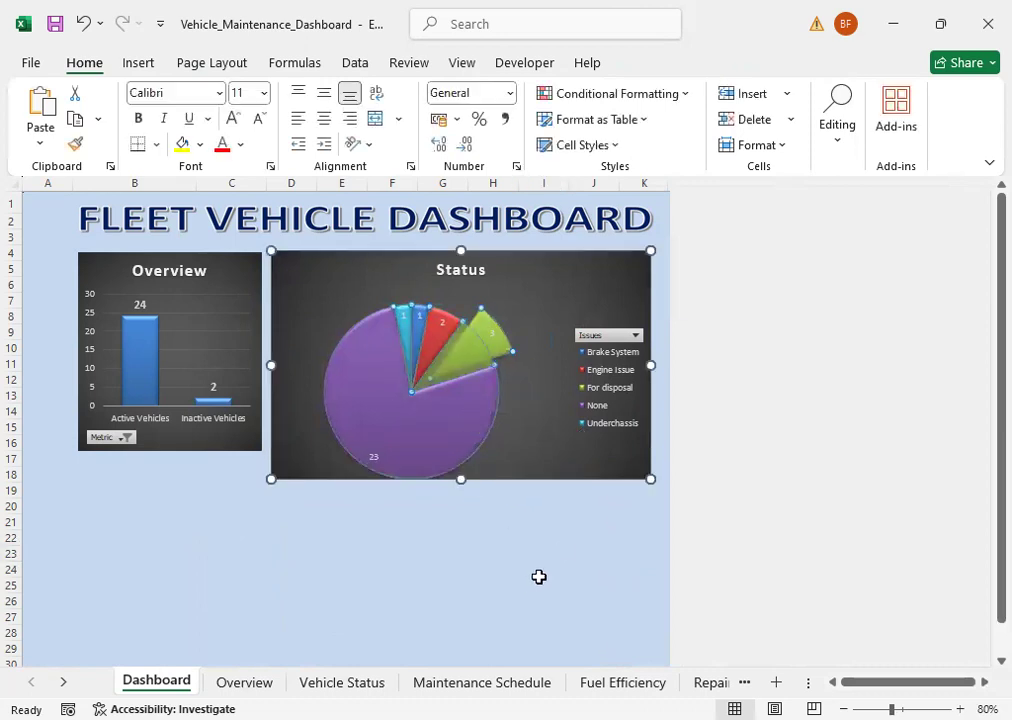
{"action": "left_click", "coordinate": [531, 579]}
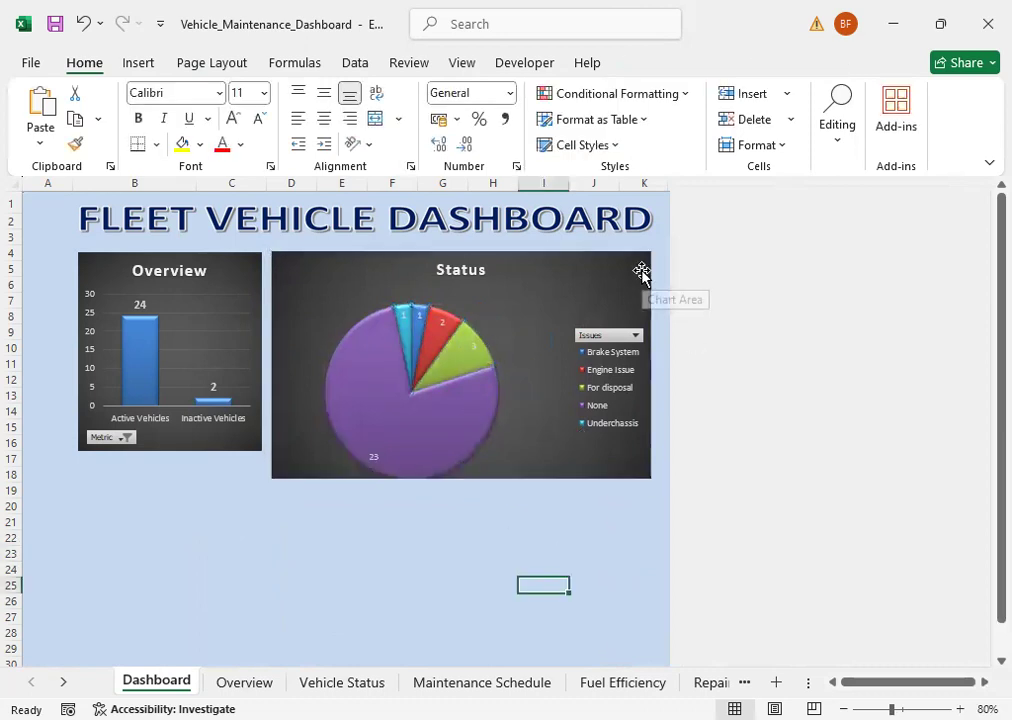
Step: Shrink the Status chart to roughly the Overview chart's width and height and place it beside that chart
{"action": "left_click", "coordinate": [641, 275]}
{"action": "left_click_drag", "start_coordinate": [470, 355], "coordinate": [357, 367]}
{"action": "left_click", "coordinate": [444, 400]}
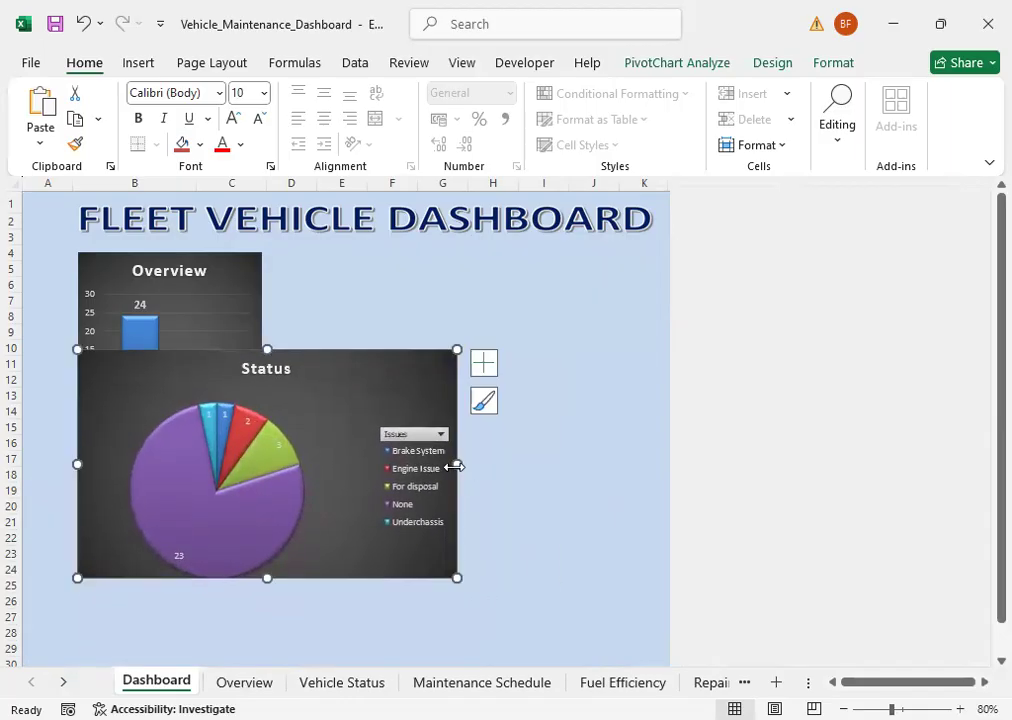
{"action": "left_click_drag", "start_coordinate": [457, 463], "coordinate": [264, 467]}
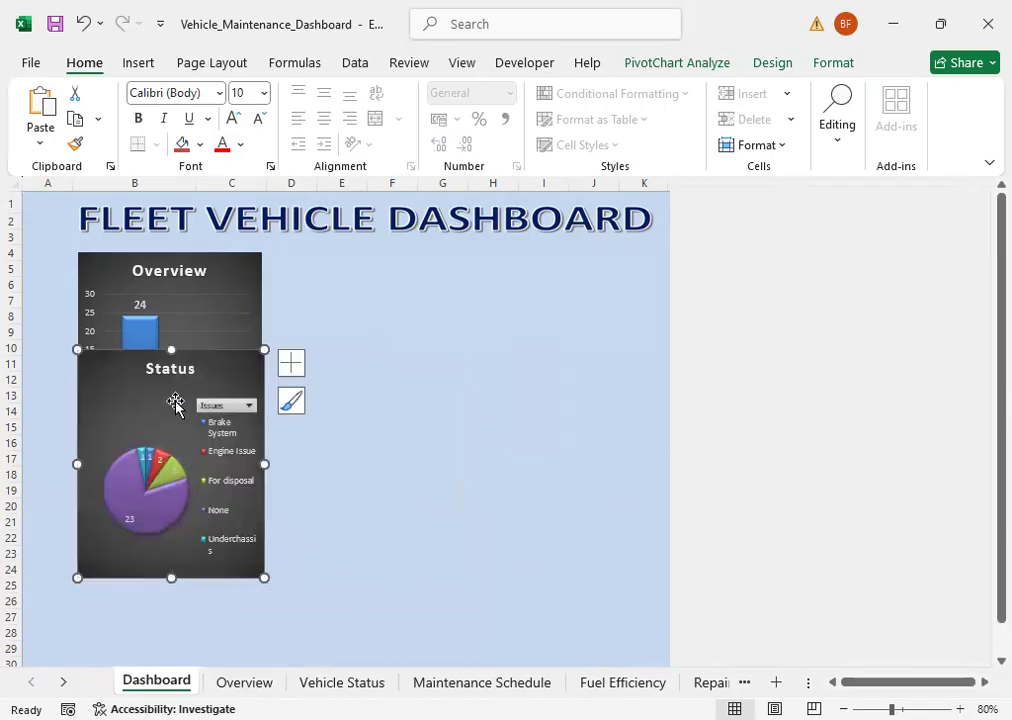
{"action": "left_click_drag", "start_coordinate": [201, 348], "coordinate": [397, 259]}
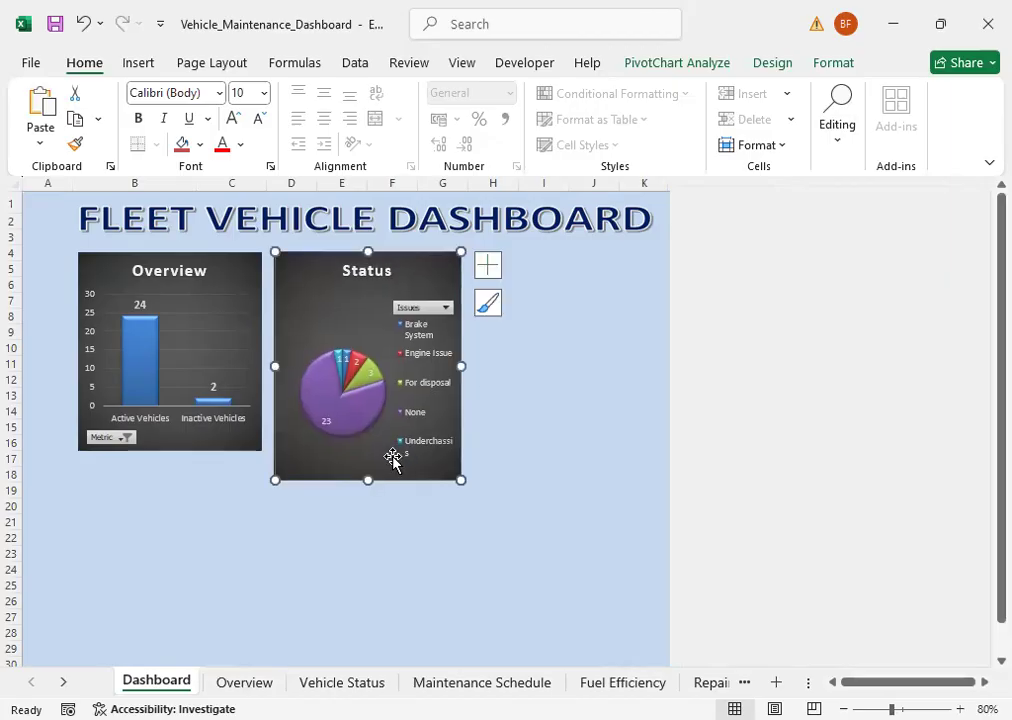
{"action": "left_click_drag", "start_coordinate": [367, 479], "coordinate": [364, 452]}
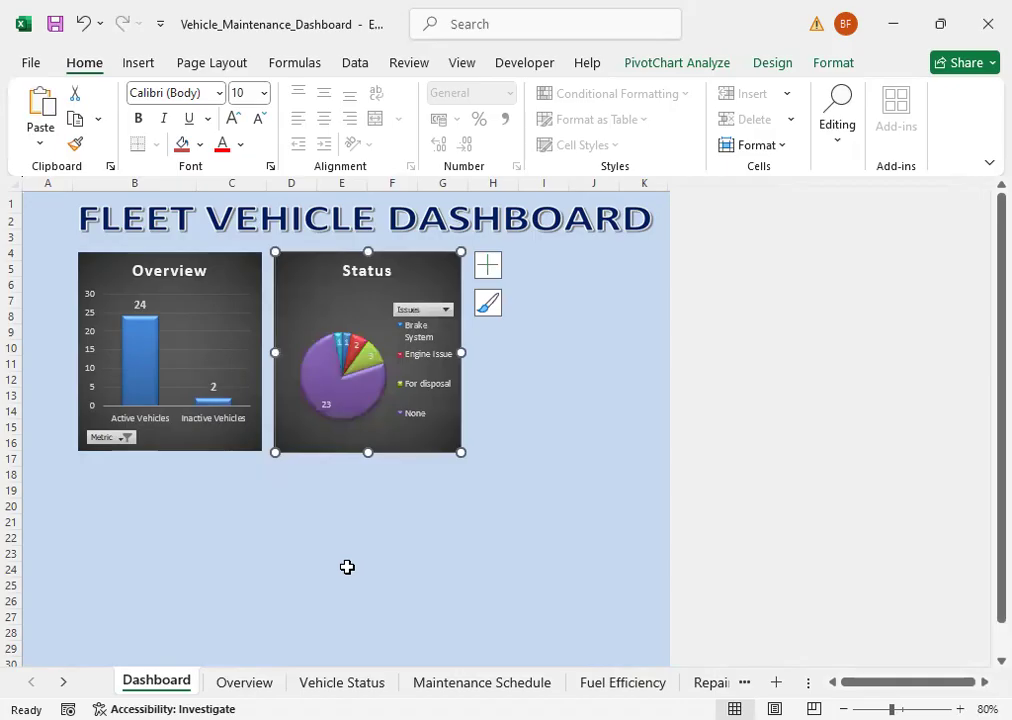
{"action": "key", "text": "Escape"}
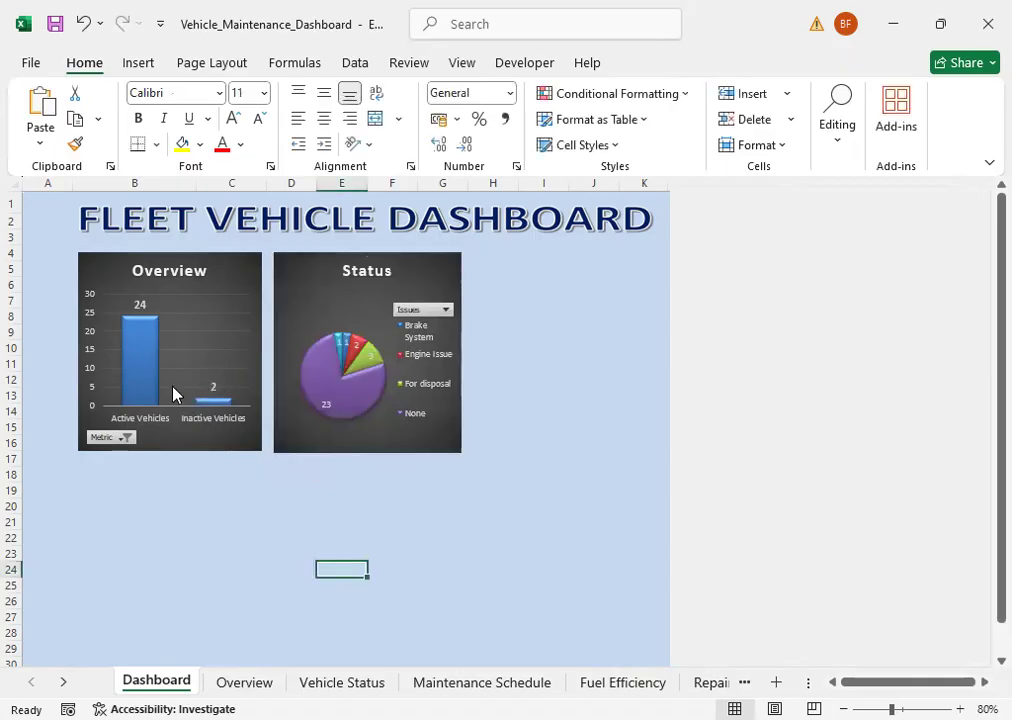
Step: Filter the Status chart's Issues field on the Dashboard to only Engine Issue and For disposal
{"action": "left_click", "coordinate": [446, 310]}
{"action": "left_click", "coordinate": [272, 513]}
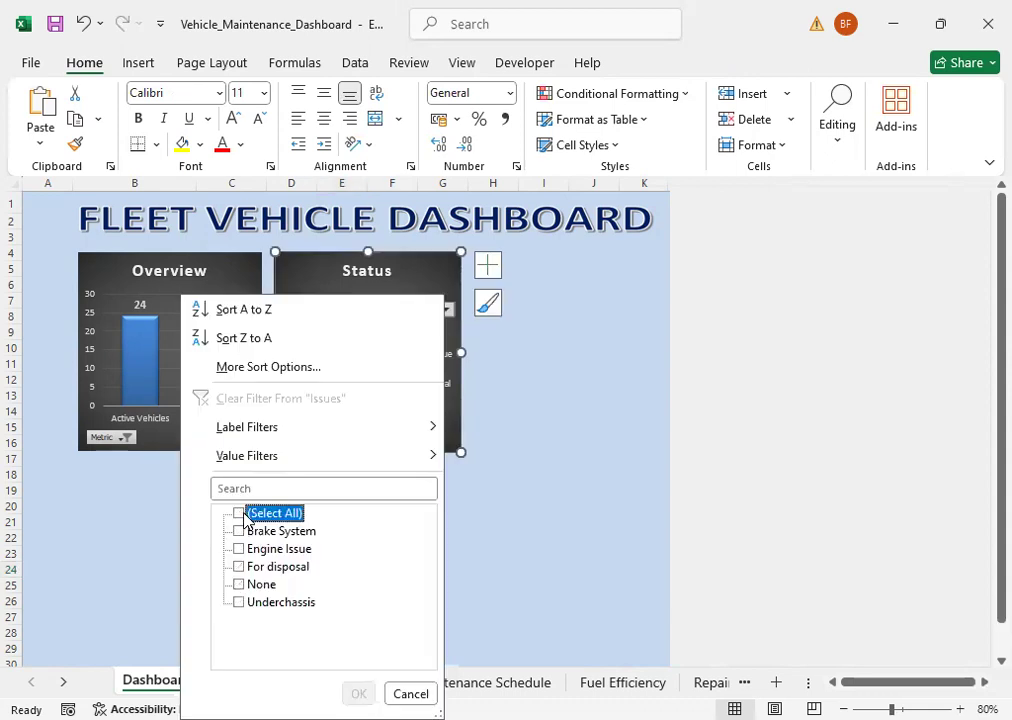
{"action": "left_click", "coordinate": [238, 549]}
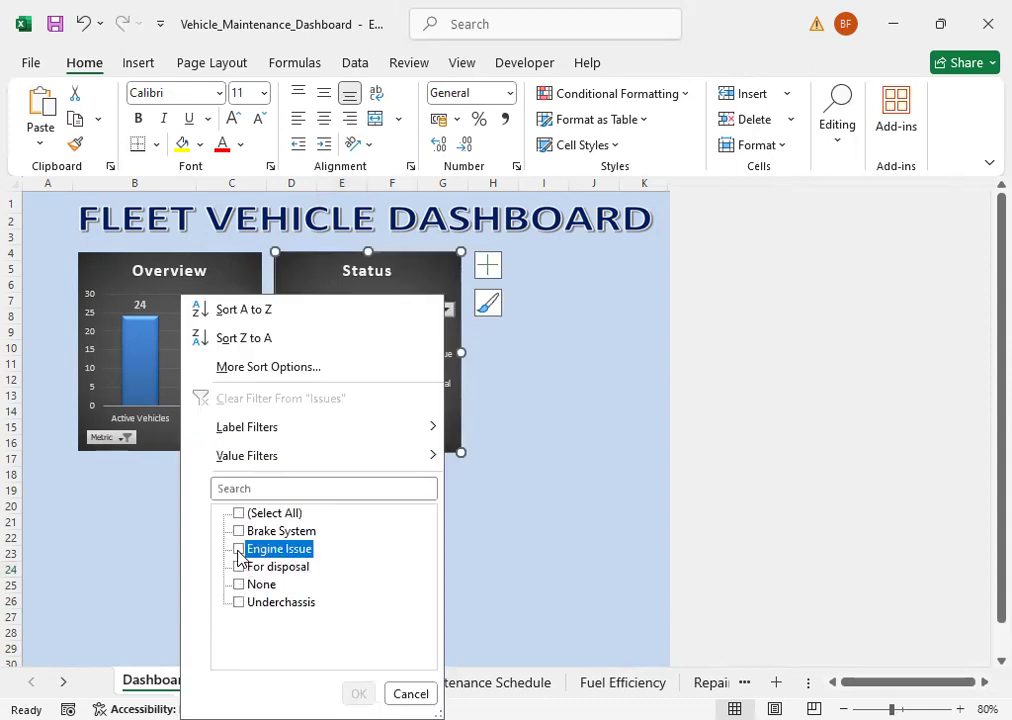
{"action": "left_click", "coordinate": [241, 568]}
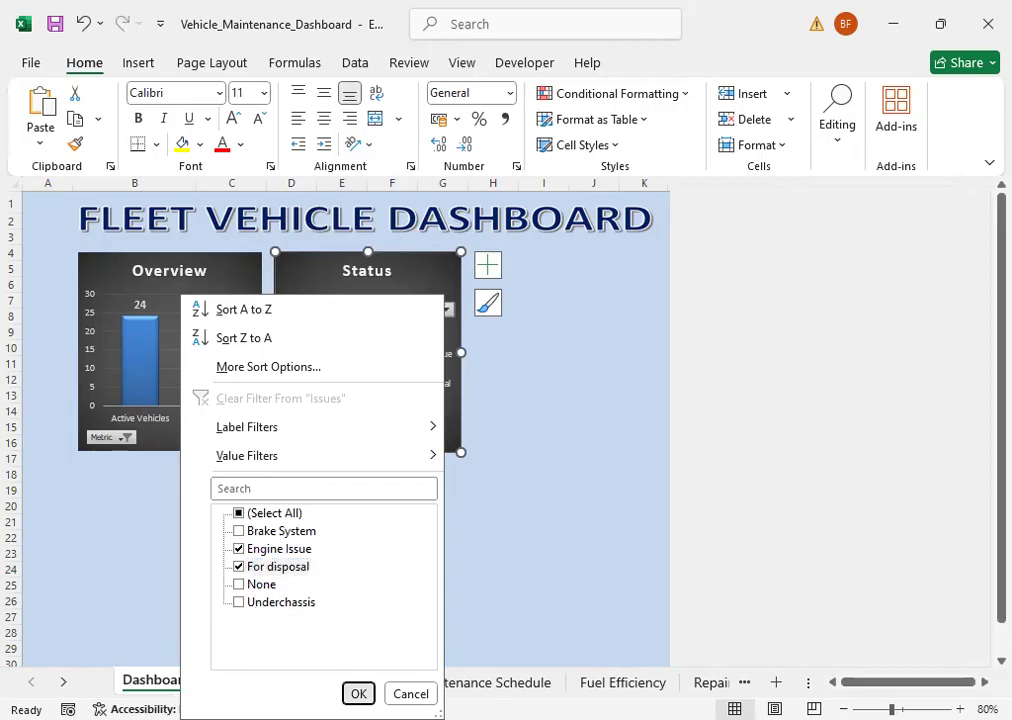
{"action": "key", "text": "Return"}
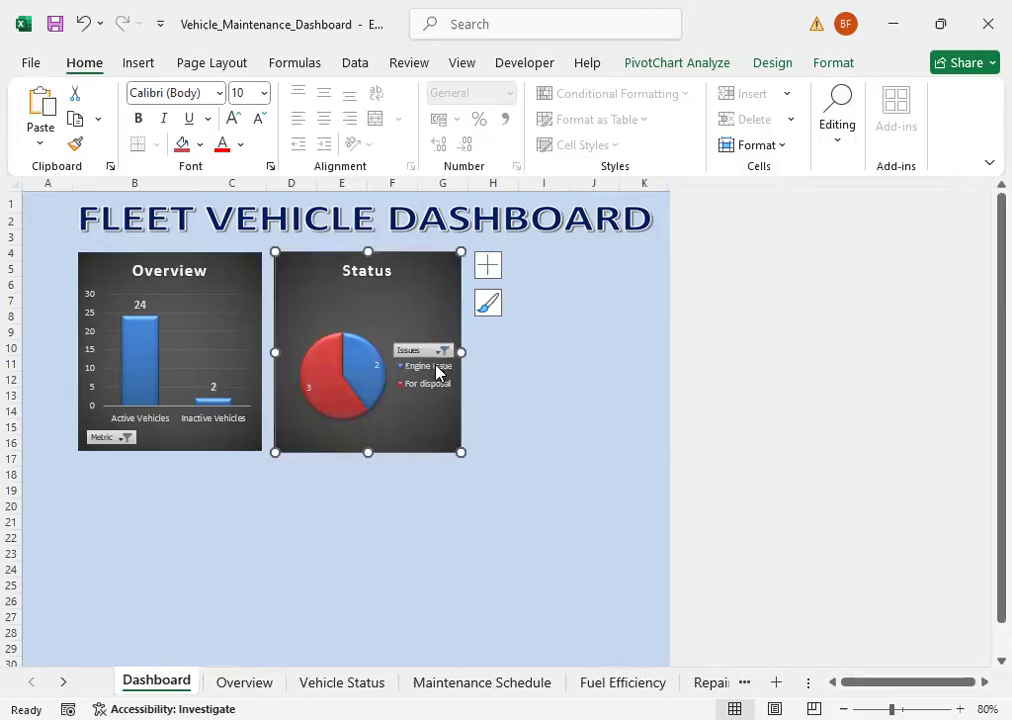
Step: Add None to the issues included in the Status chart's Issues filter
{"action": "left_click", "coordinate": [444, 350]}
{"action": "left_click", "coordinate": [229, 584]}
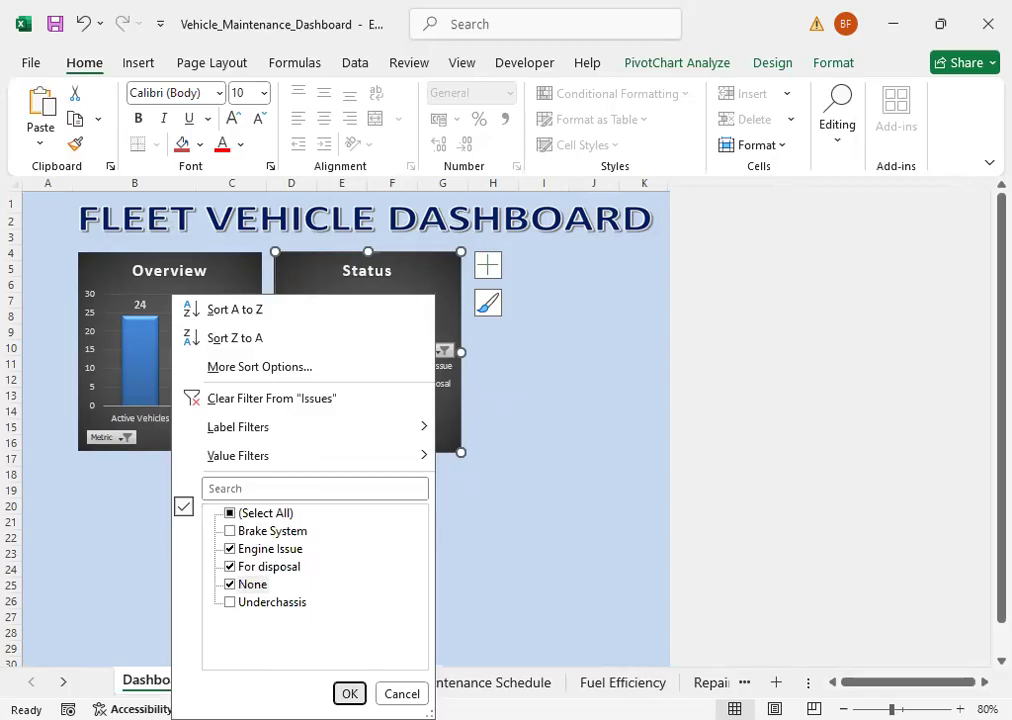
{"action": "key", "text": "Return"}
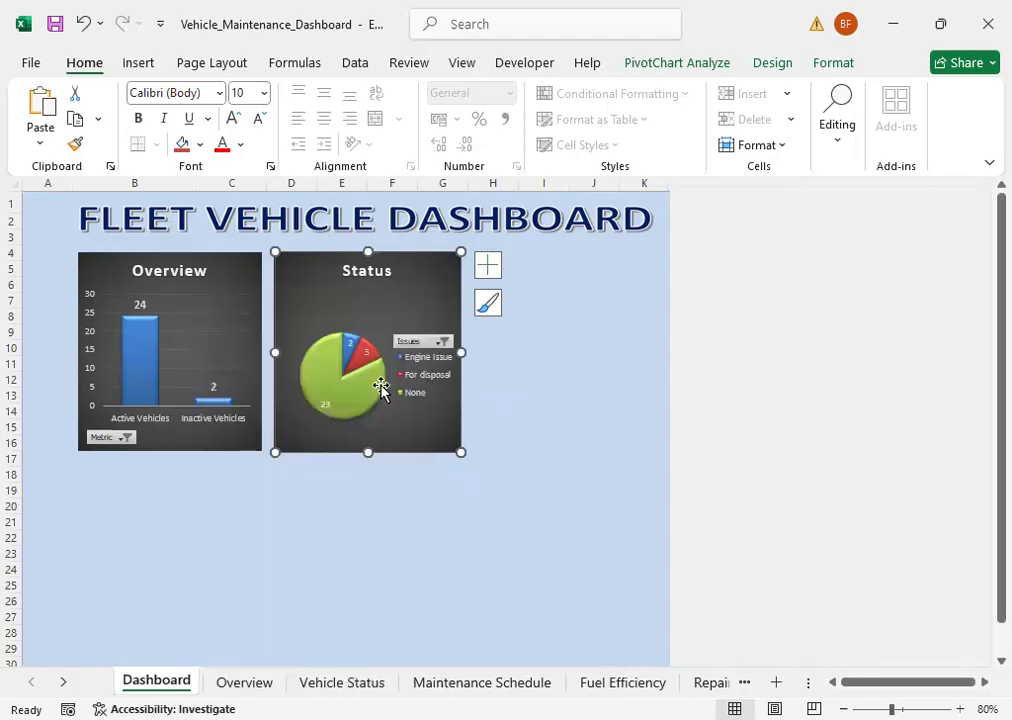
{"action": "left_click", "coordinate": [560, 440]}
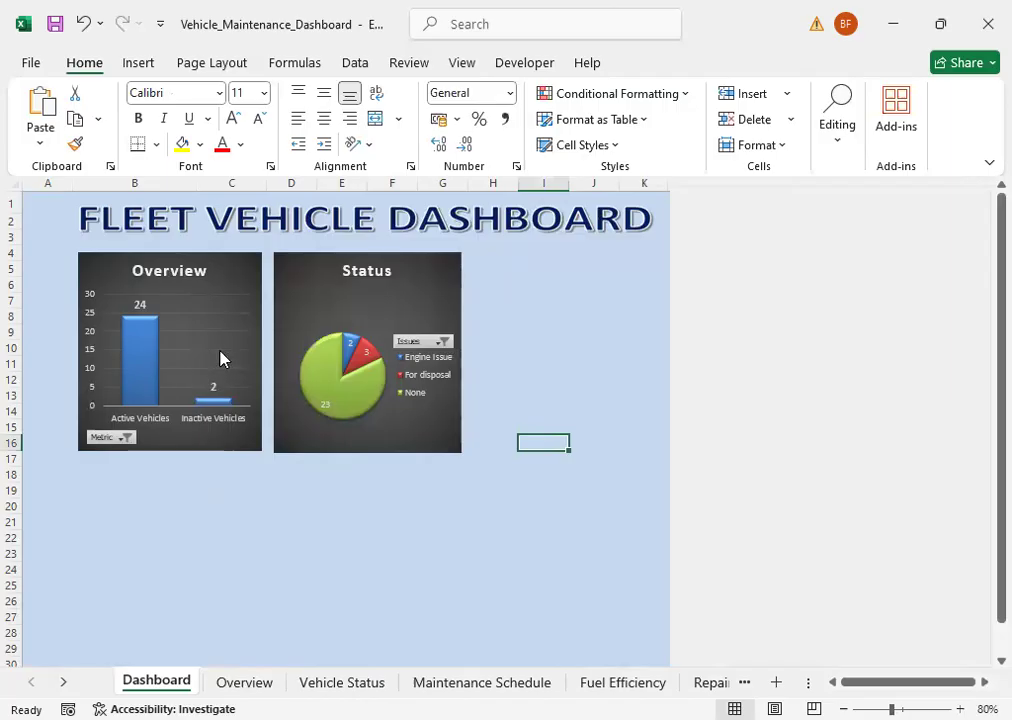
Step: Narrow the Overview chart slightly, then move the Status chart closer to it and narrow it to a similar width
{"action": "left_click_drag", "start_coordinate": [266, 350], "coordinate": [255, 351]}
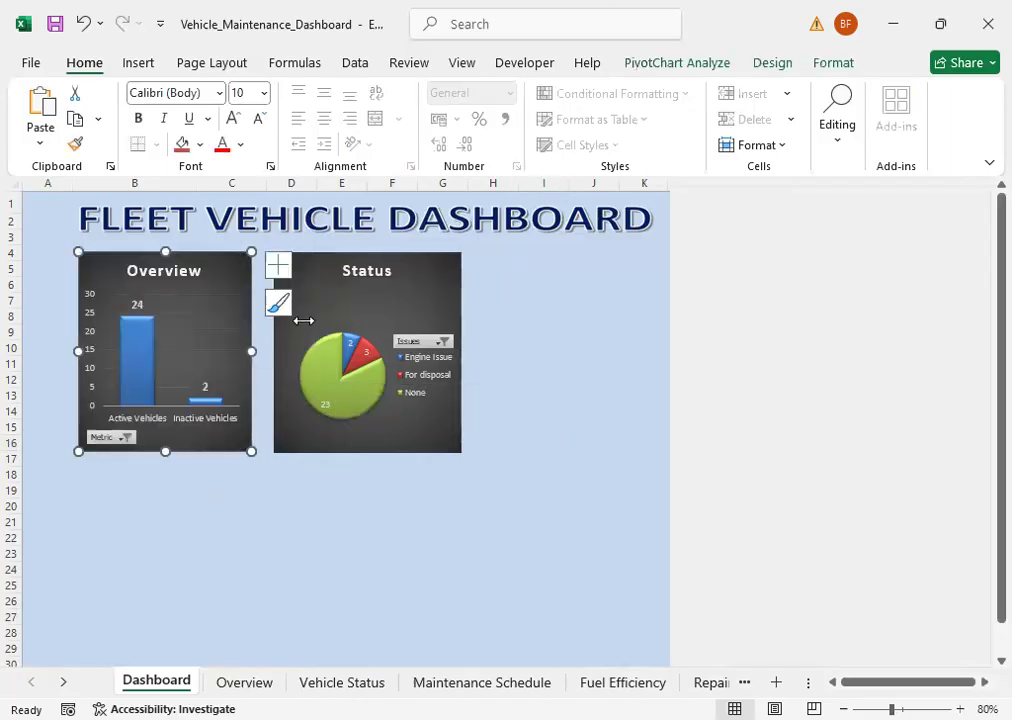
{"action": "left_click_drag", "start_coordinate": [303, 319], "coordinate": [289, 319]}
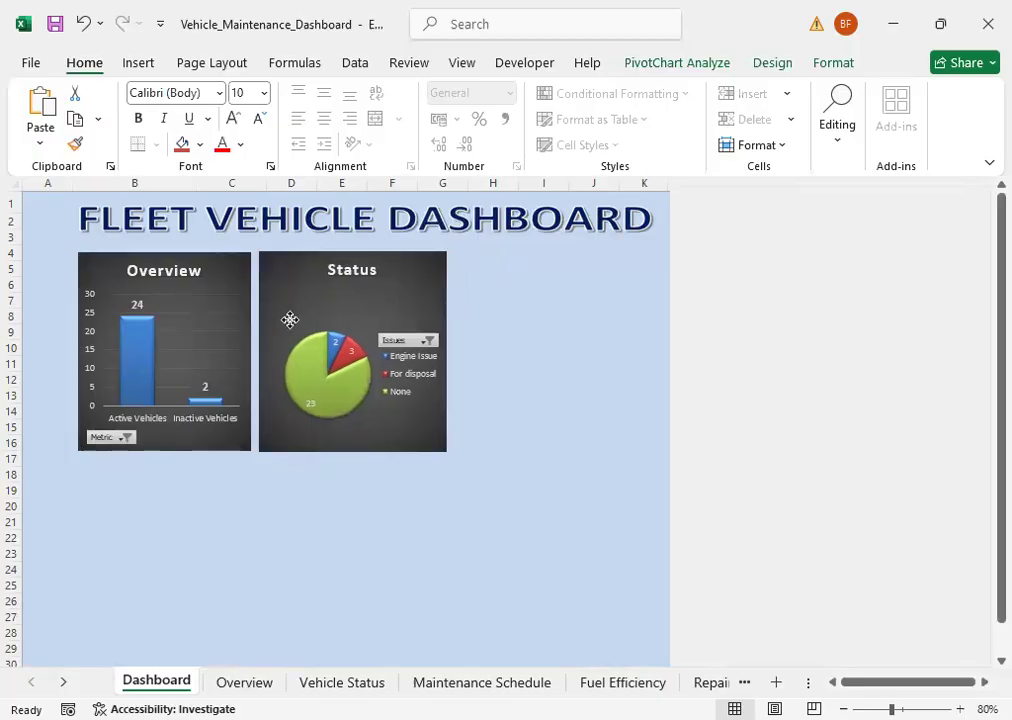
{"action": "left_click", "coordinate": [440, 350]}
{"action": "left_click_drag", "start_coordinate": [435, 348], "coordinate": [434, 348]}
{"action": "left_click", "coordinate": [540, 488]}
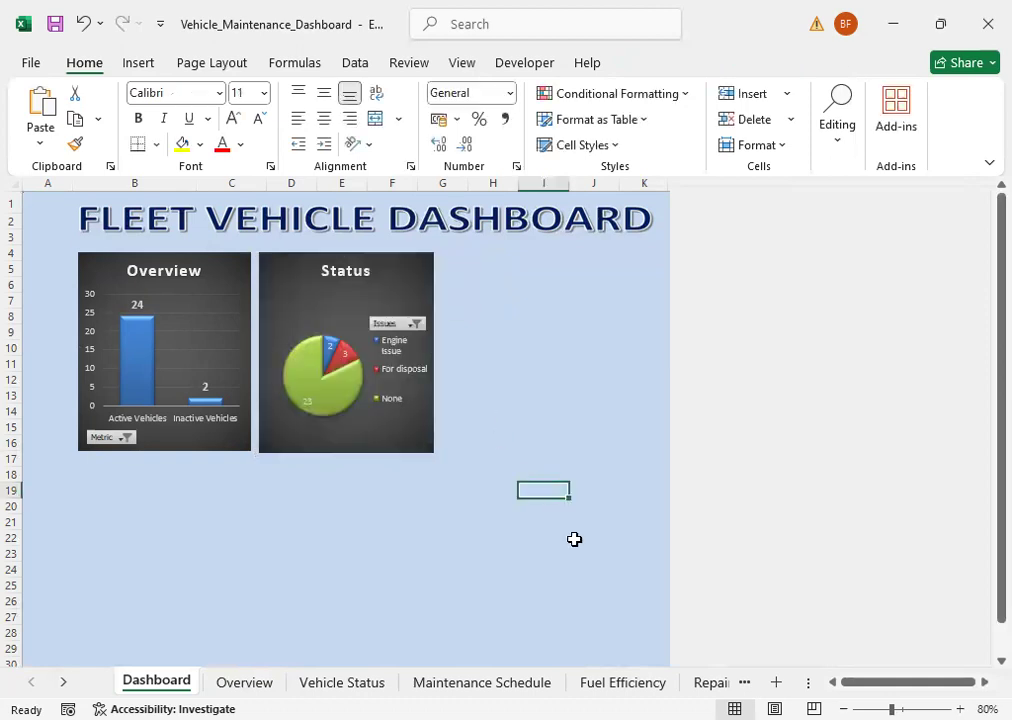
{"action": "left_click", "coordinate": [312, 552]}
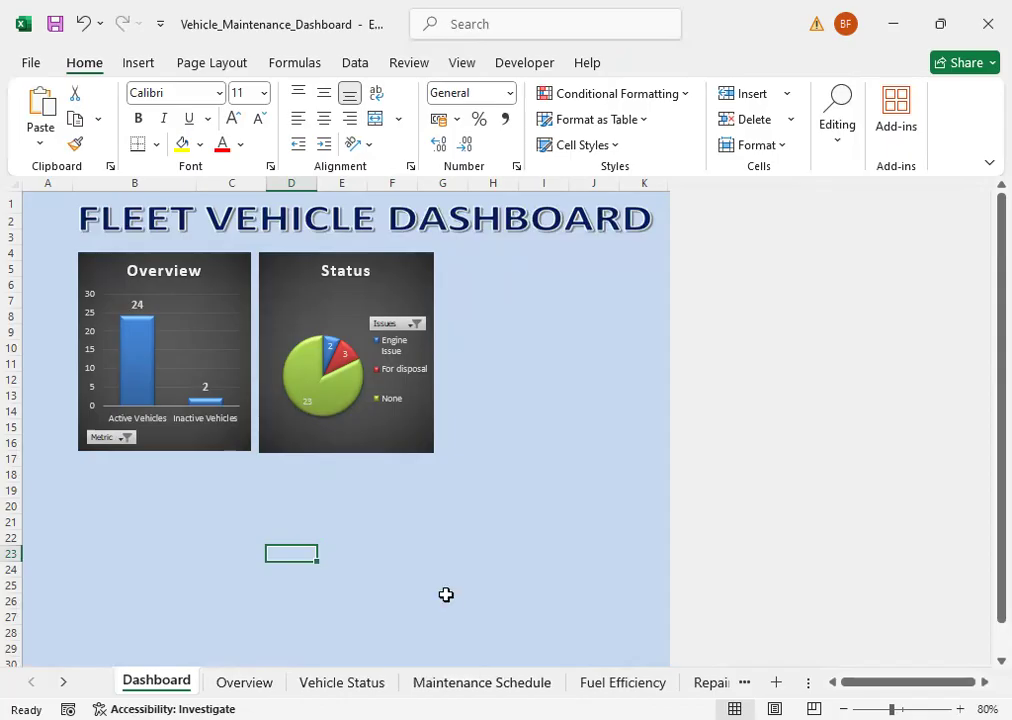
Step: Insert a Clustered Bar PivotChart from the task-count PivotTable on the Maintenance Schedule sheet
{"action": "left_click", "coordinate": [463, 683]}
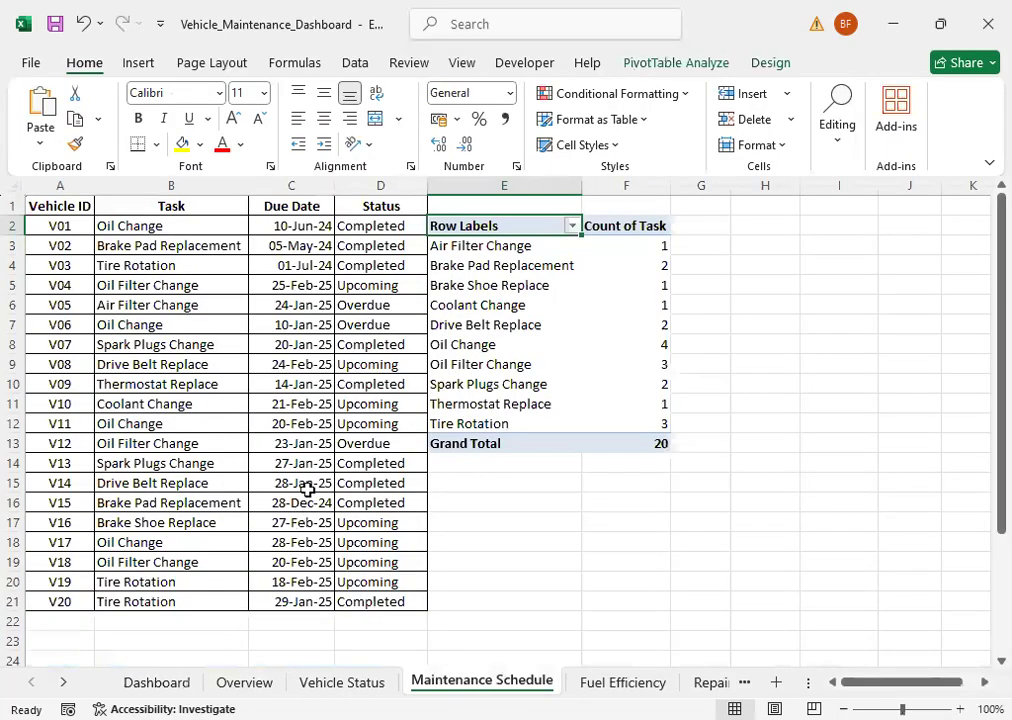
{"action": "left_click", "coordinate": [477, 325]}
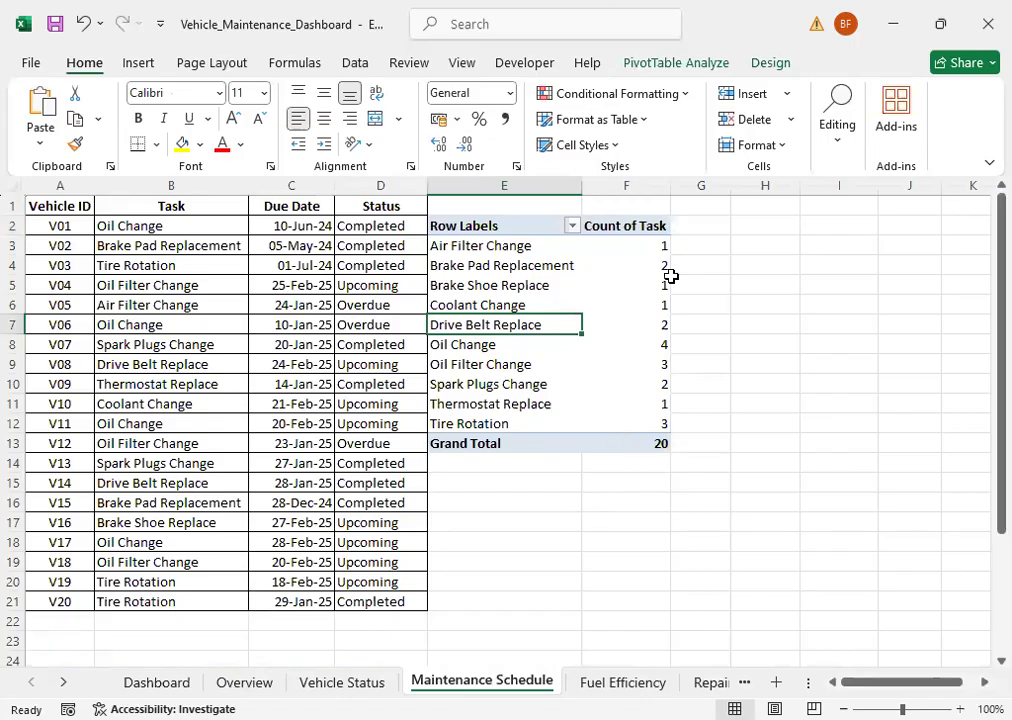
{"action": "left_click", "coordinate": [702, 62]}
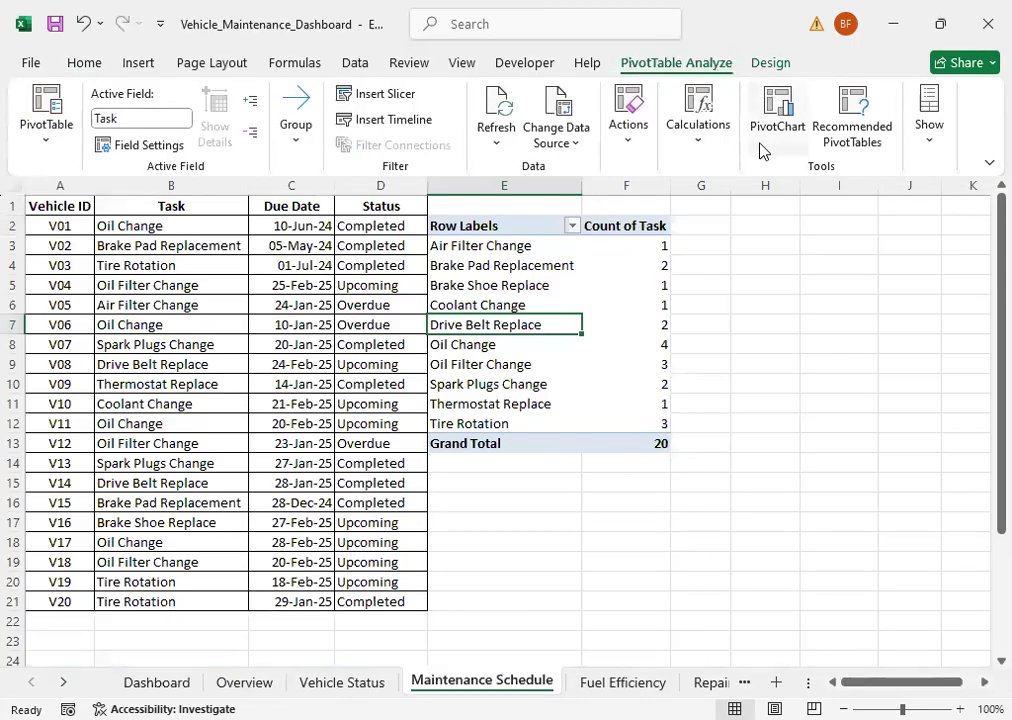
{"action": "left_click", "coordinate": [777, 118]}
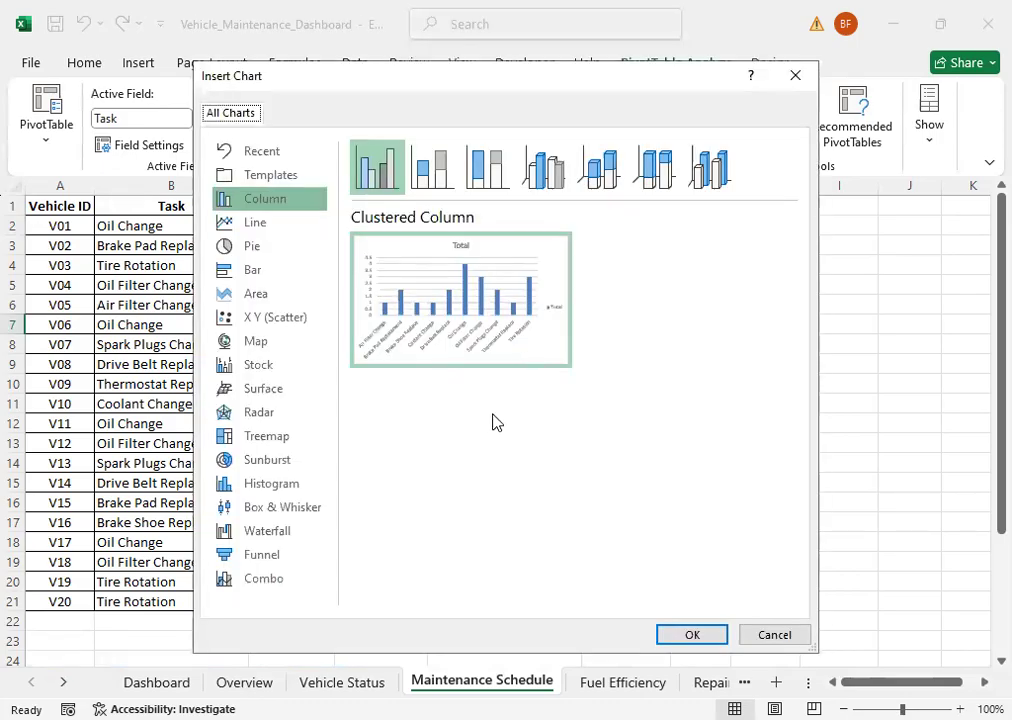
{"action": "left_click", "coordinate": [254, 271]}
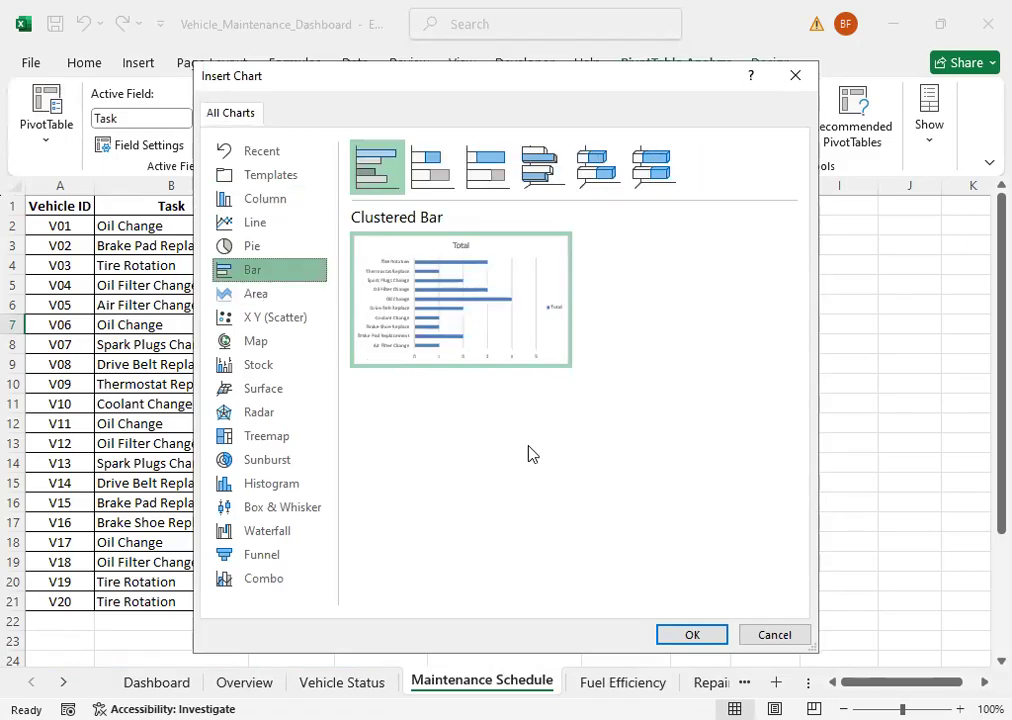
{"action": "left_click", "coordinate": [687, 636]}
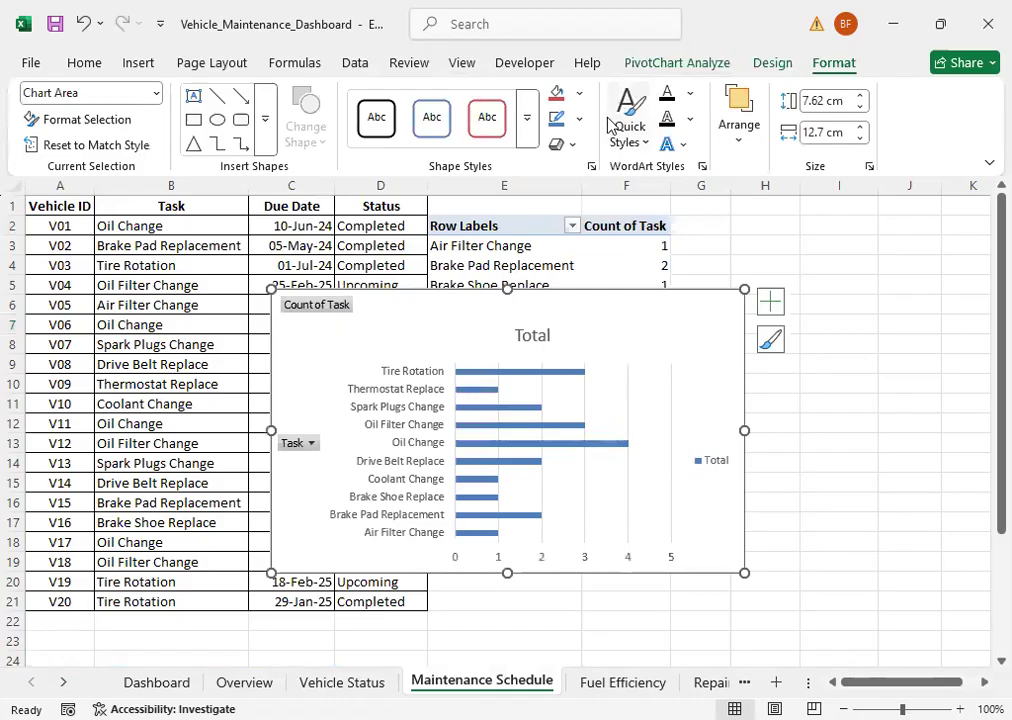
Step: Apply the dark gradient chart style with glossy blue bars to the maintenance task bar chart
{"action": "left_click", "coordinate": [773, 64]}
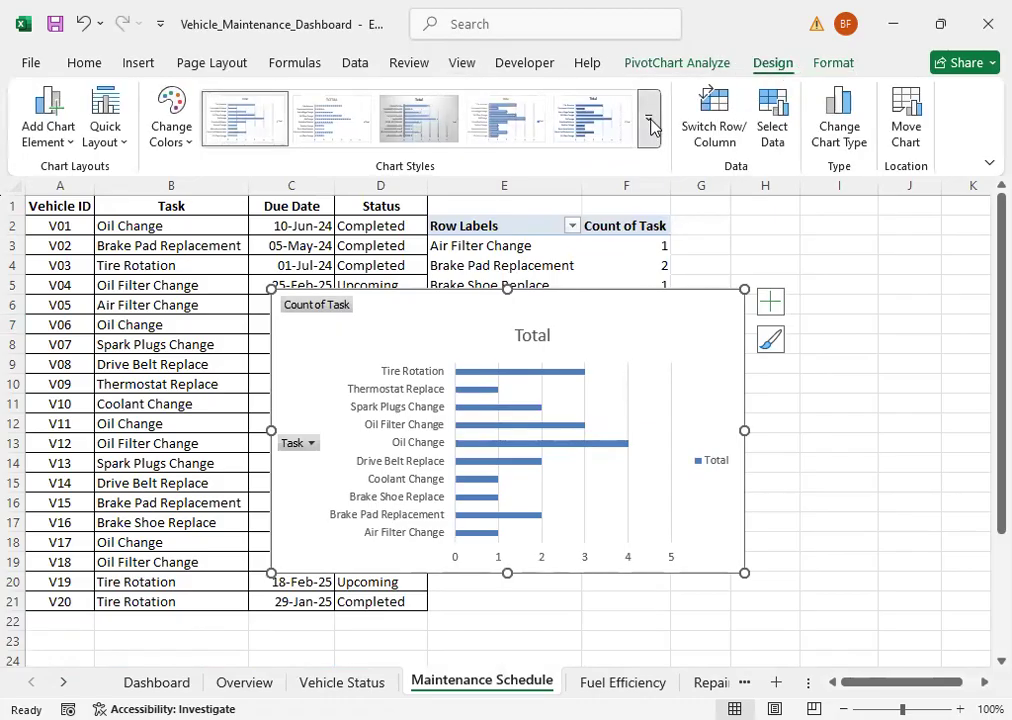
{"action": "left_click", "coordinate": [650, 124]}
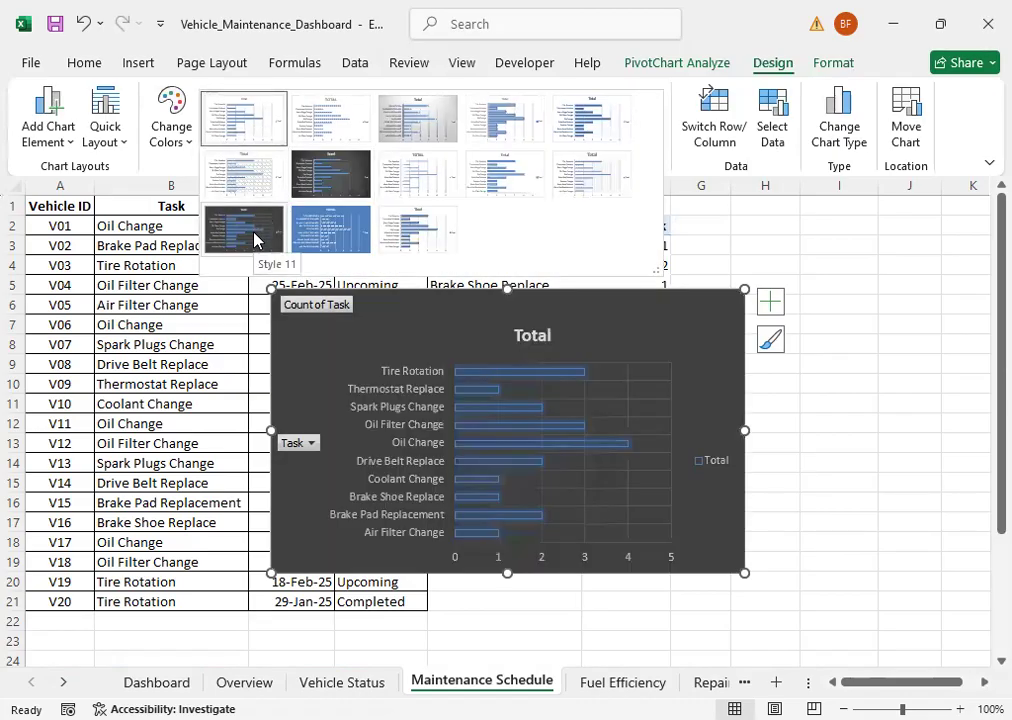
{"action": "left_click", "coordinate": [320, 175]}
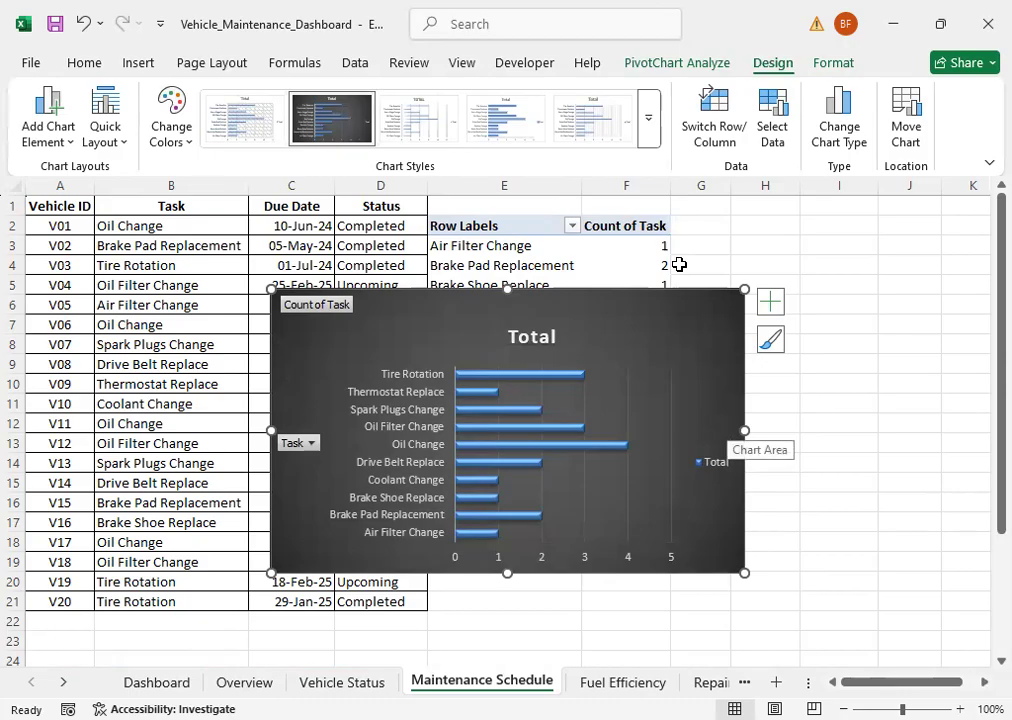
Step: Hide the value field button on the maintenance task bar chart and delete its Total legend
{"action": "right_click", "coordinate": [306, 312]}
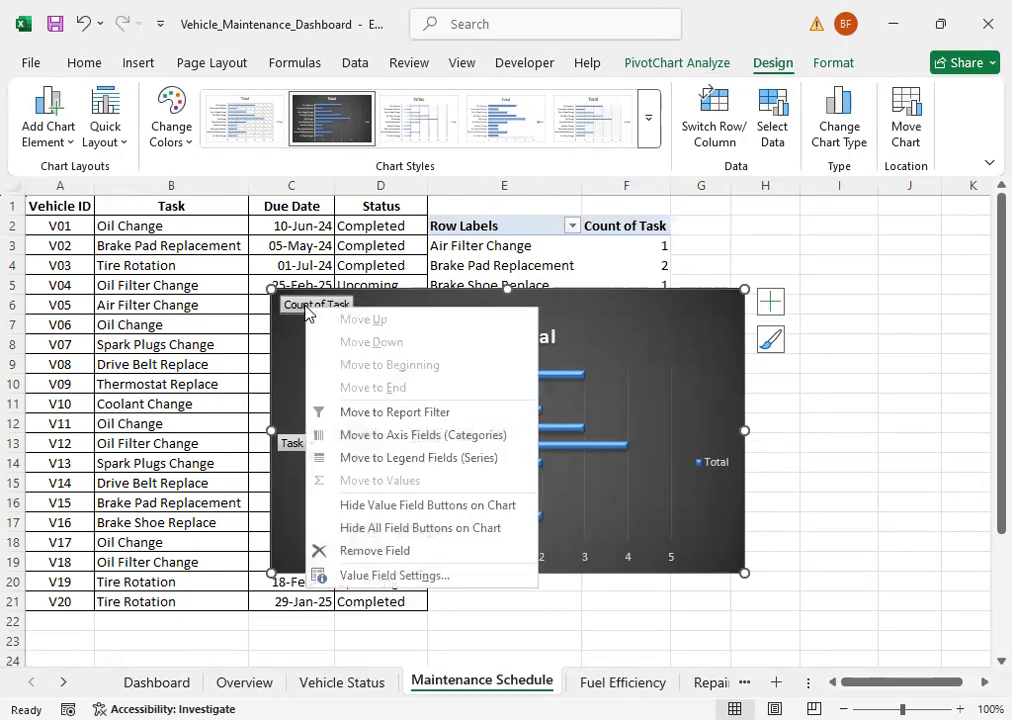
{"action": "left_click", "coordinate": [368, 505]}
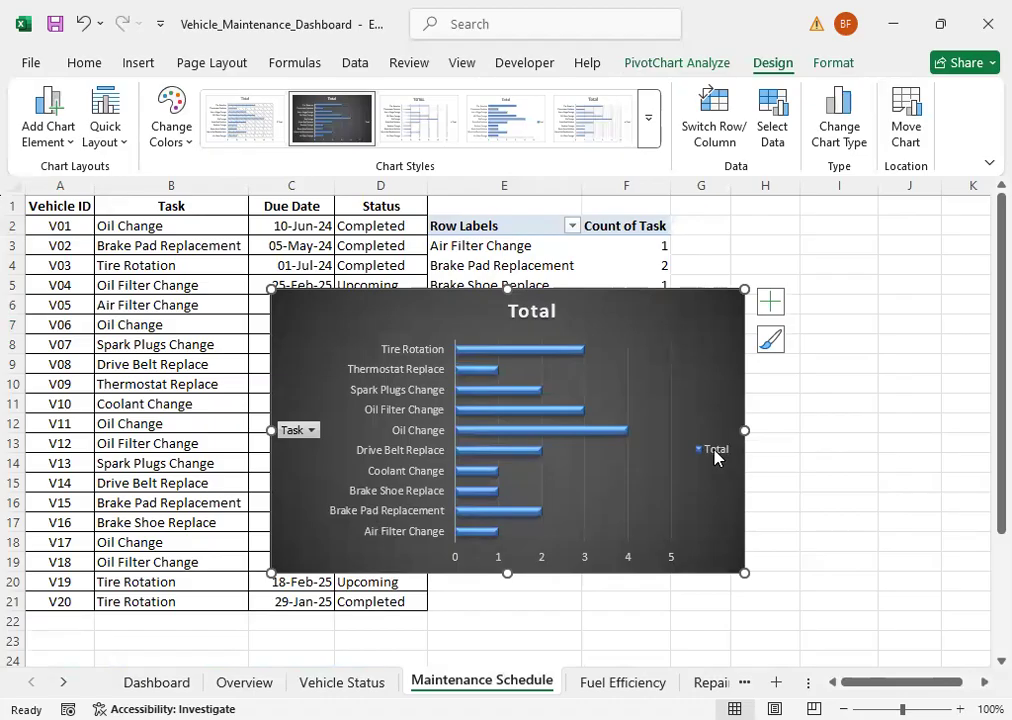
{"action": "key", "text": "Delete"}
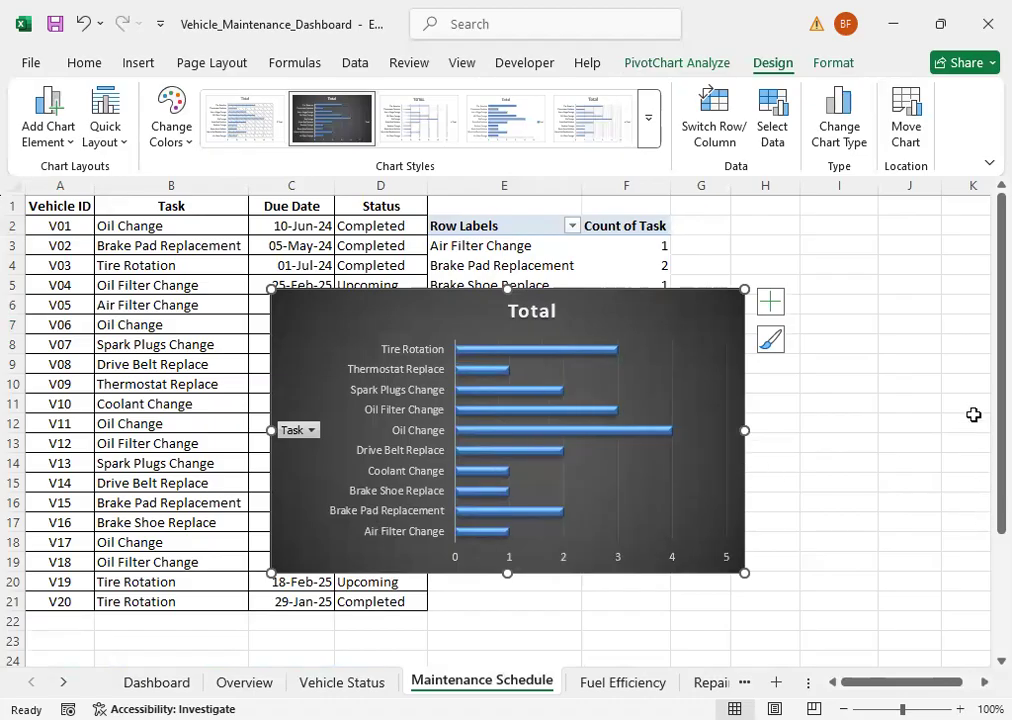
{"action": "left_click", "coordinate": [520, 309]}
{"action": "left_click_drag", "start_coordinate": [512, 311], "coordinate": [560, 314]}
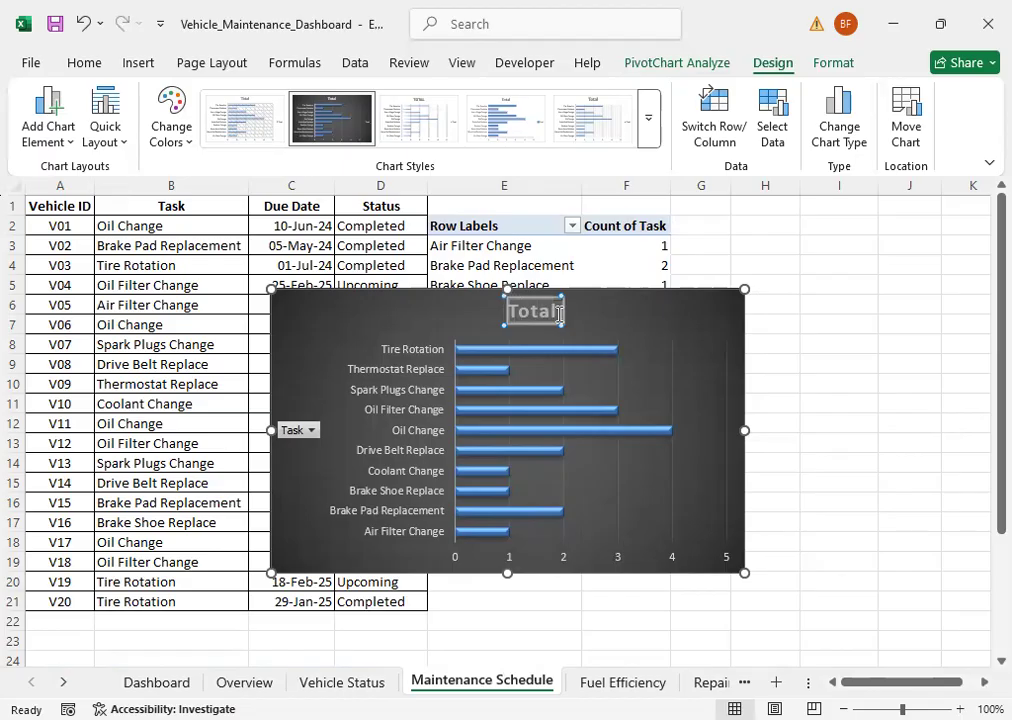
{"action": "left_click", "coordinate": [64, 145]}
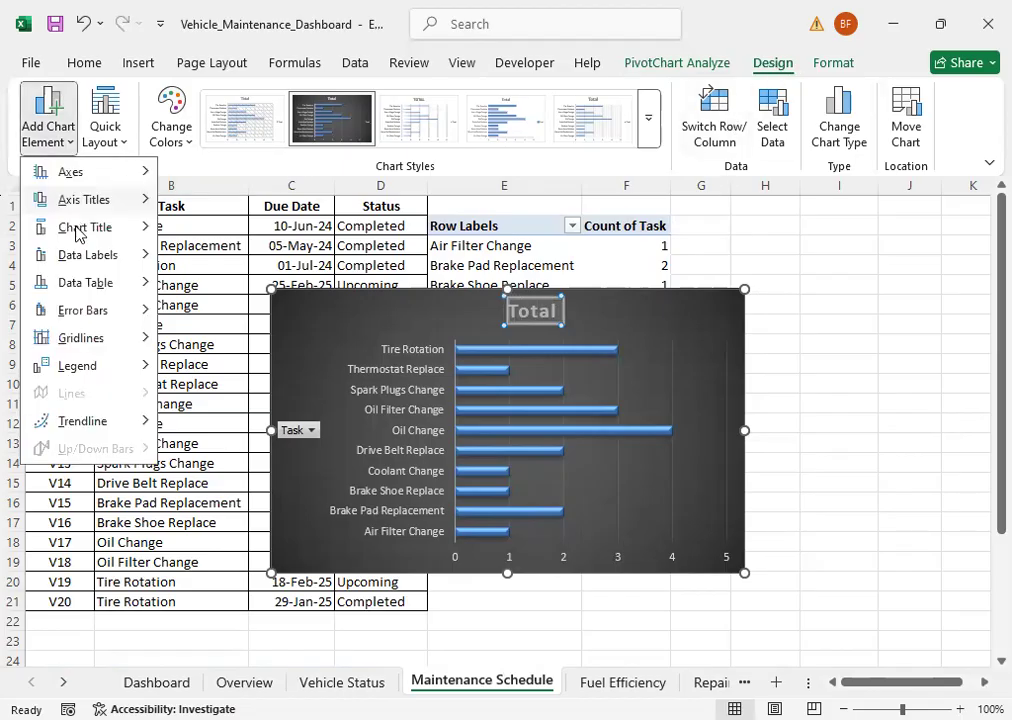
{"action": "mouse_move", "coordinate": [89, 233]}
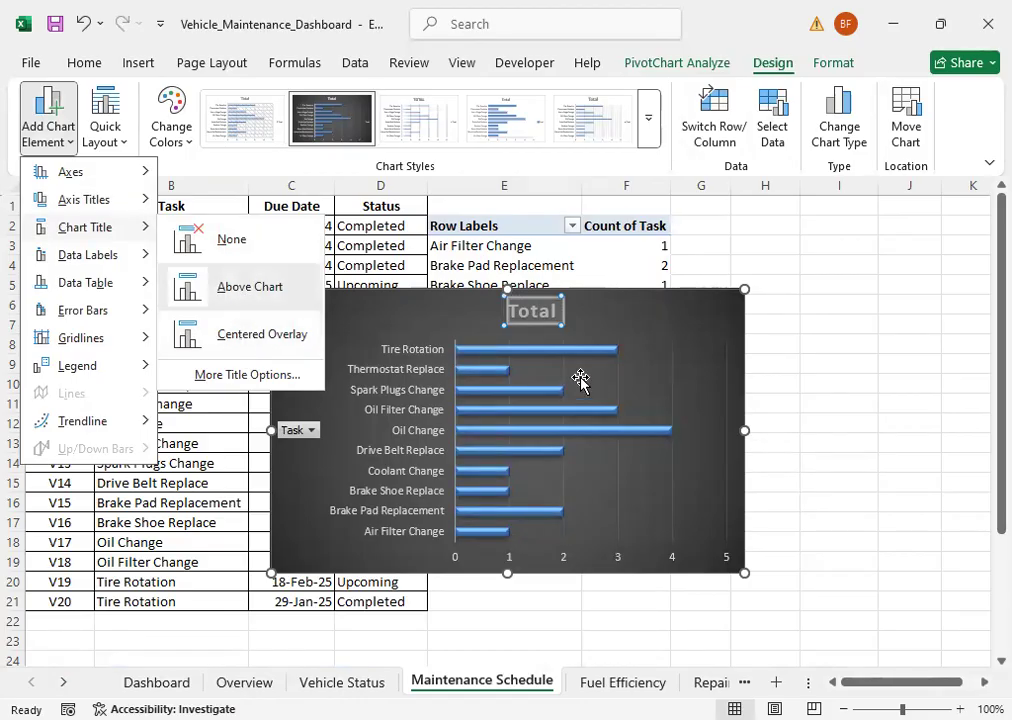
{"action": "left_click", "coordinate": [541, 331]}
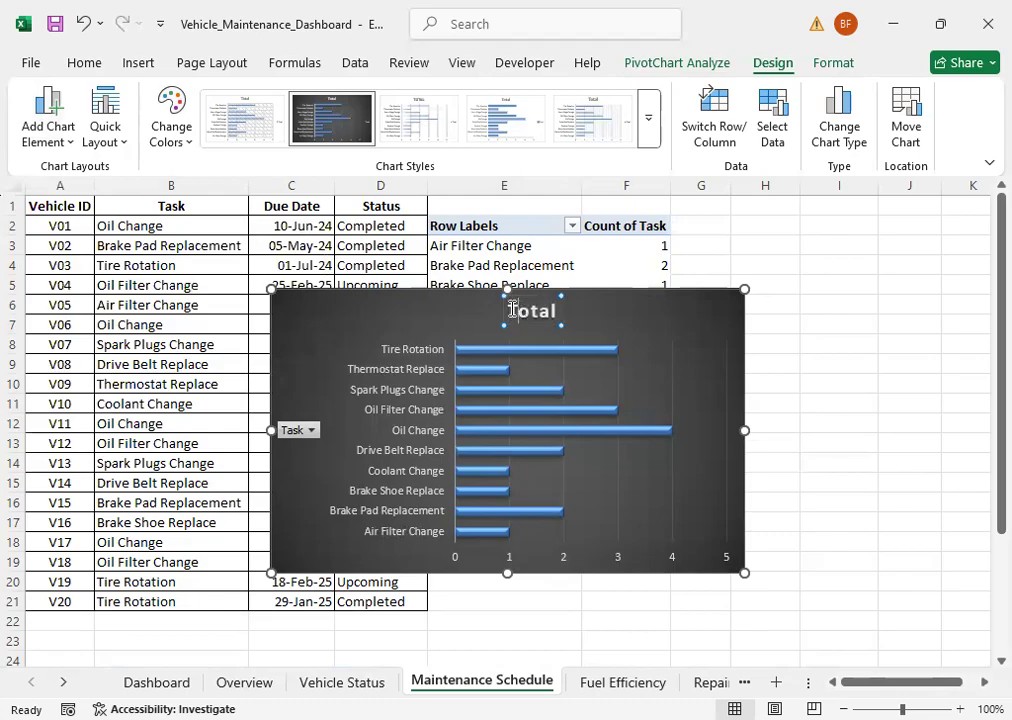
Step: Replace the bar chart's title text with "Maintenance Schedule"
{"action": "left_click_drag", "start_coordinate": [513, 309], "coordinate": [560, 303]}
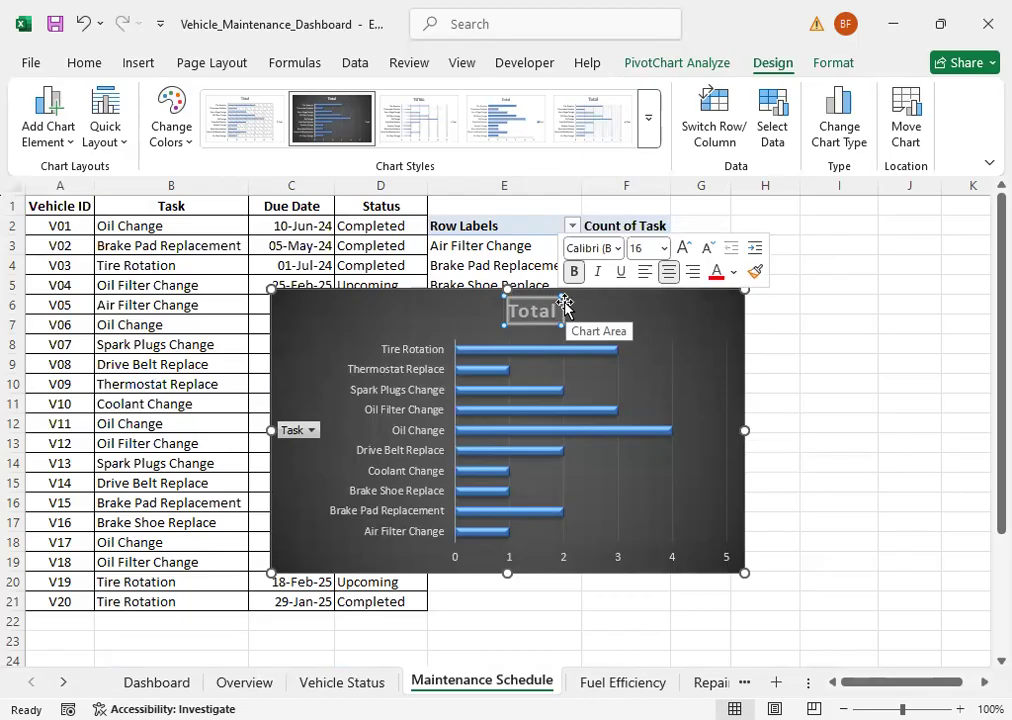
{"action": "type", "text": "Ma"}
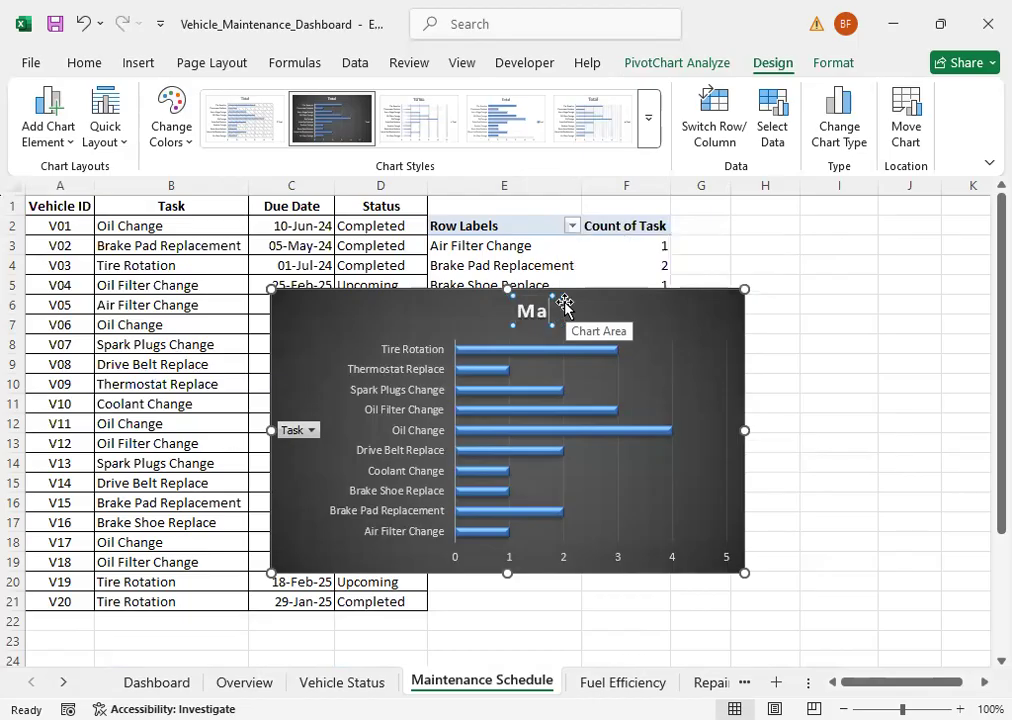
{"action": "type", "text": "intenanc"}
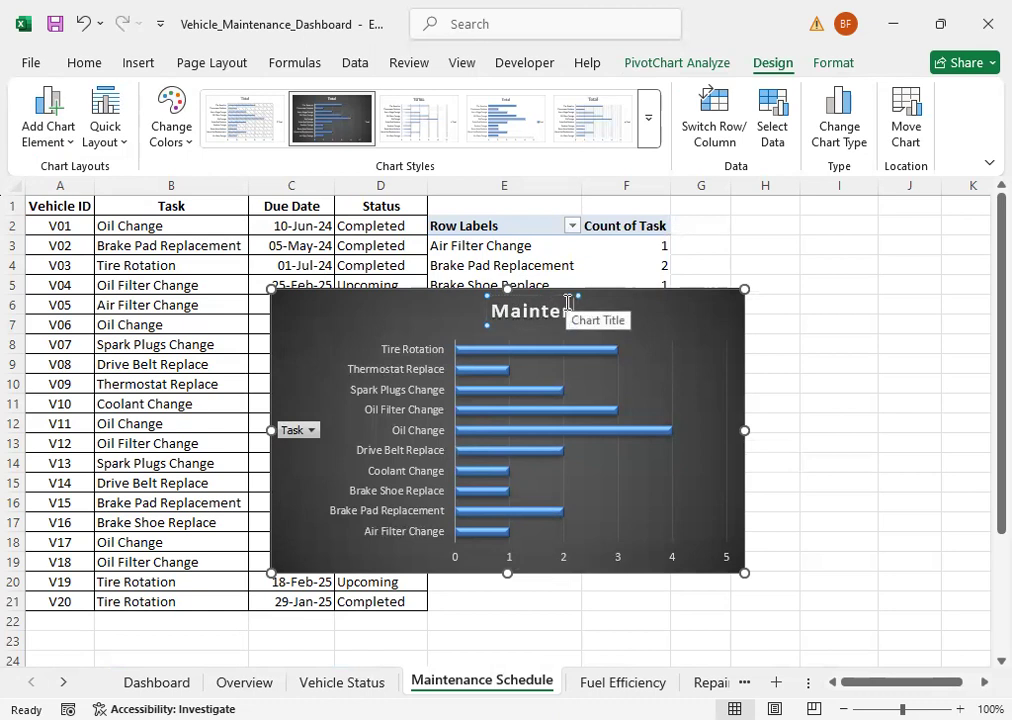
{"action": "type", "text": "e"}
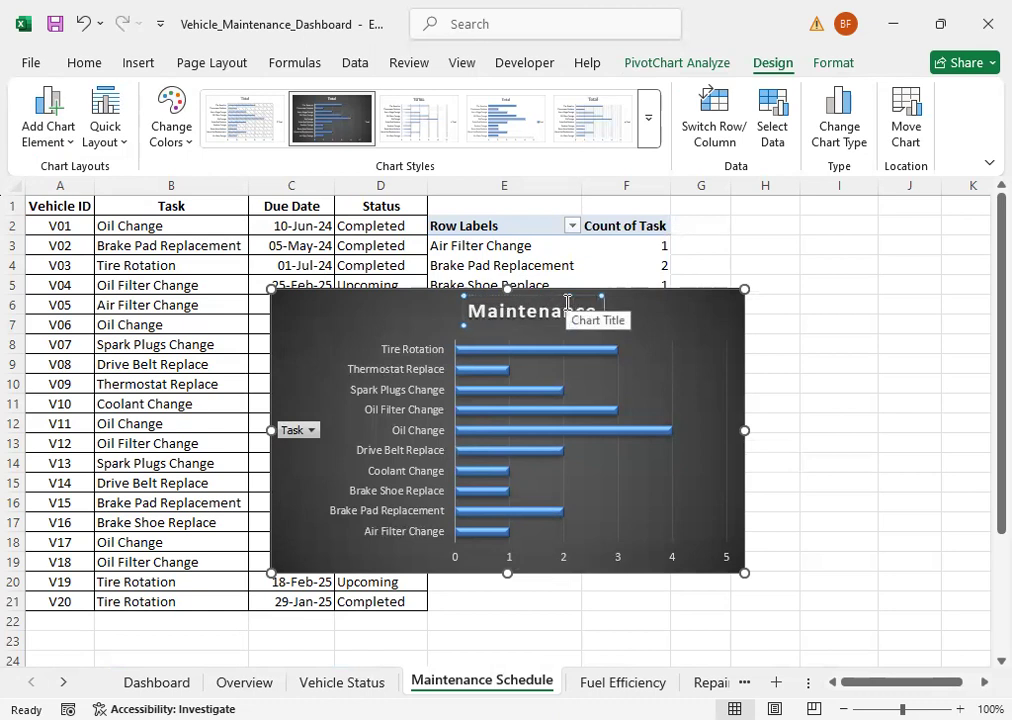
{"action": "type", "text": " Sc"}
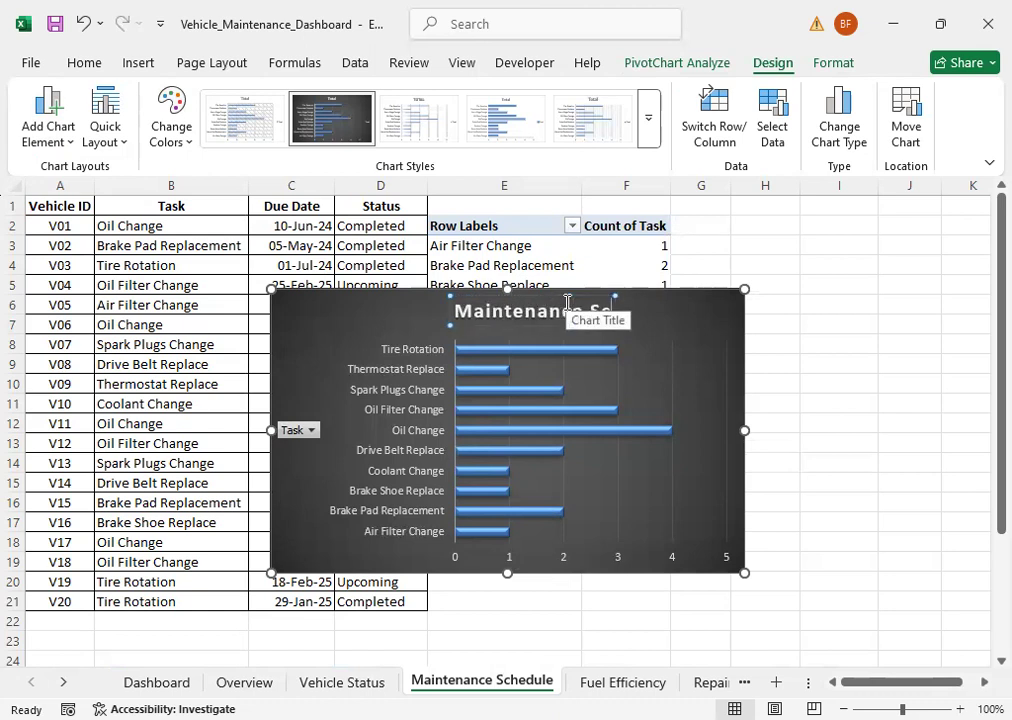
{"action": "type", "text": "hedule"}
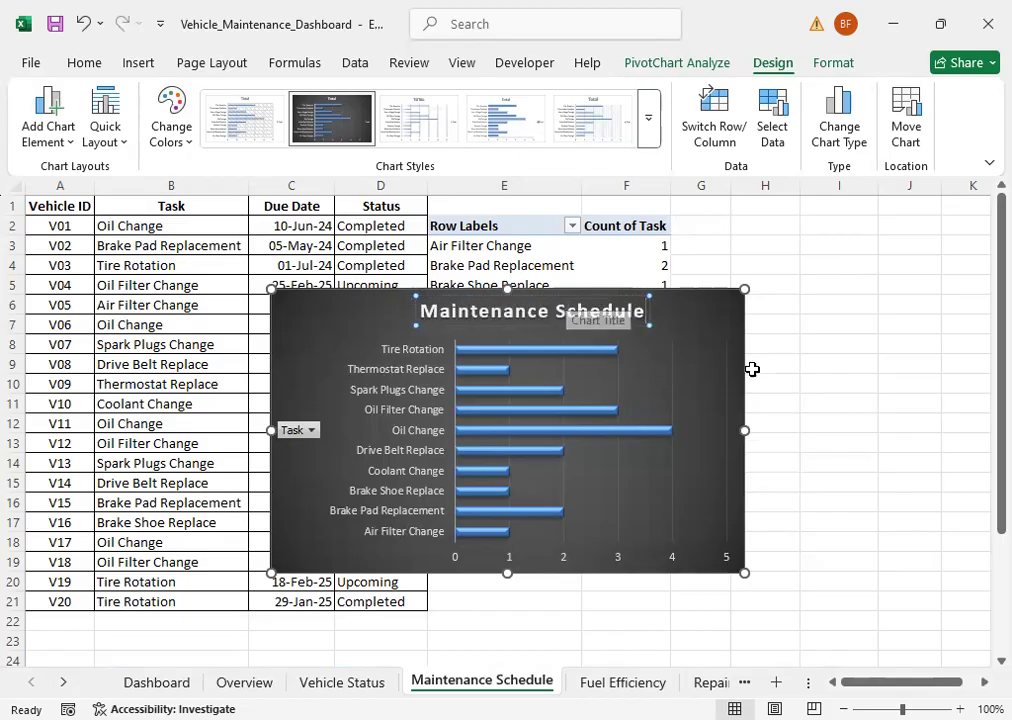
{"action": "left_click", "coordinate": [823, 406]}
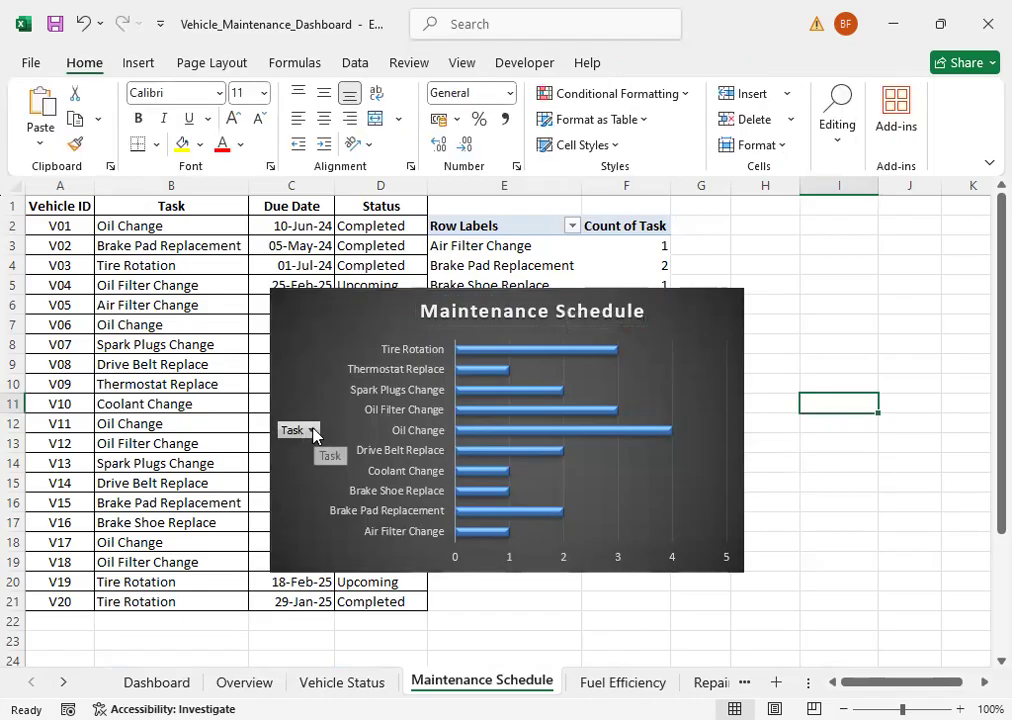
Step: Filter the chart's Task field to Air Filter Change, Brake Pad Replacement, Brake Shoe Replace, Coolant Change and Drive Belt Replace only
{"action": "left_click", "coordinate": [312, 430]}
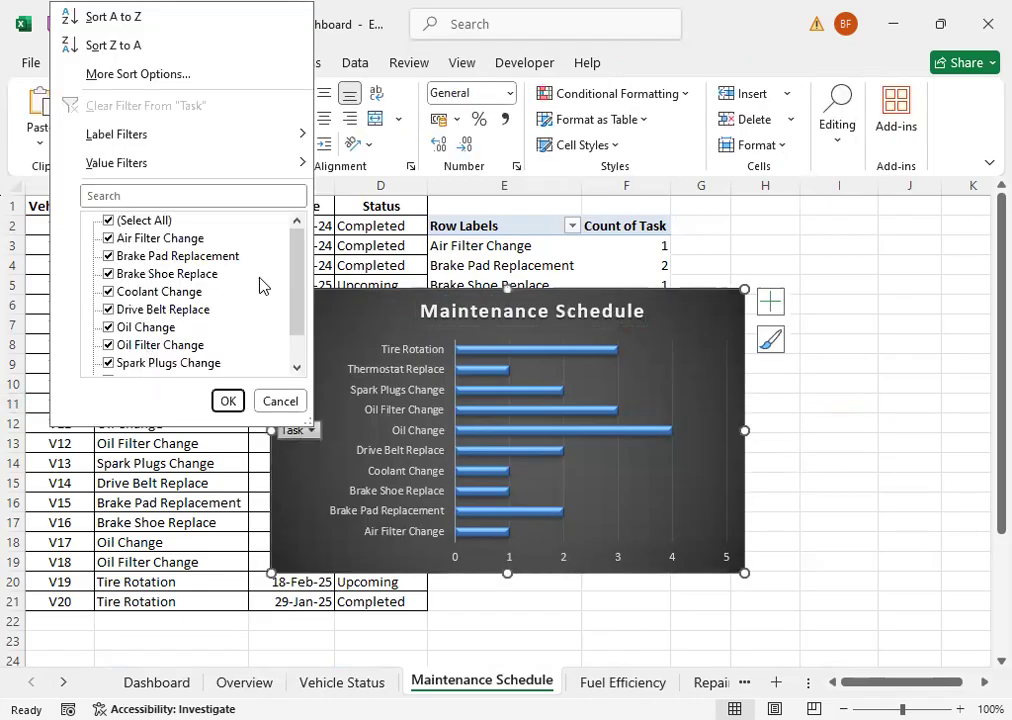
{"action": "left_click_drag", "start_coordinate": [305, 292], "coordinate": [305, 239]}
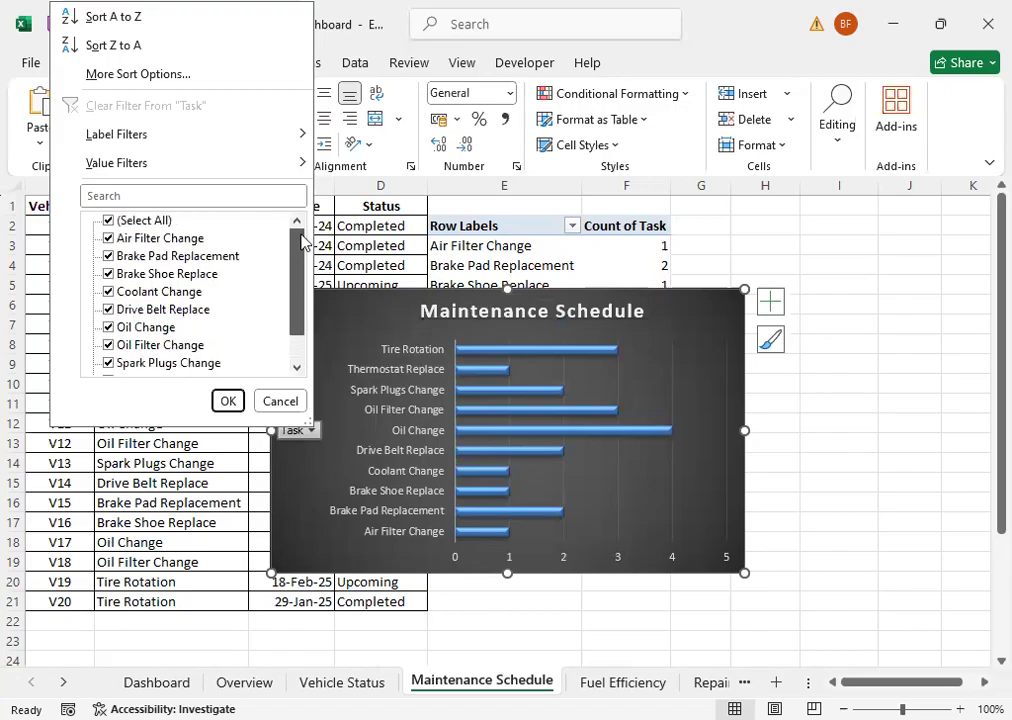
{"action": "left_click", "coordinate": [108, 221]}
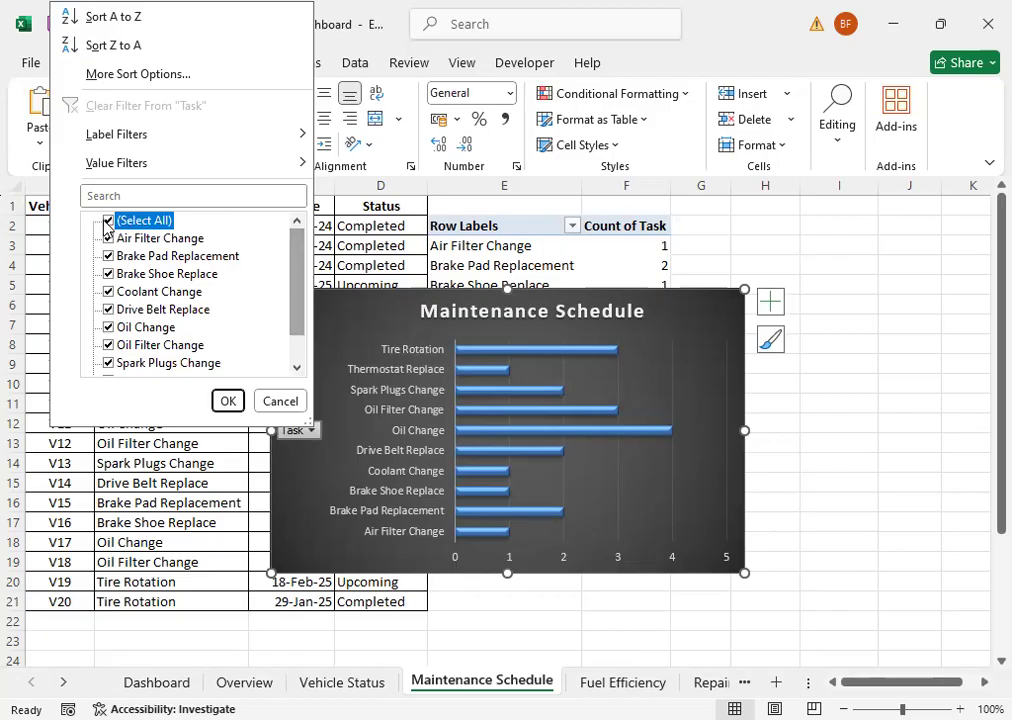
{"action": "left_click", "coordinate": [109, 239]}
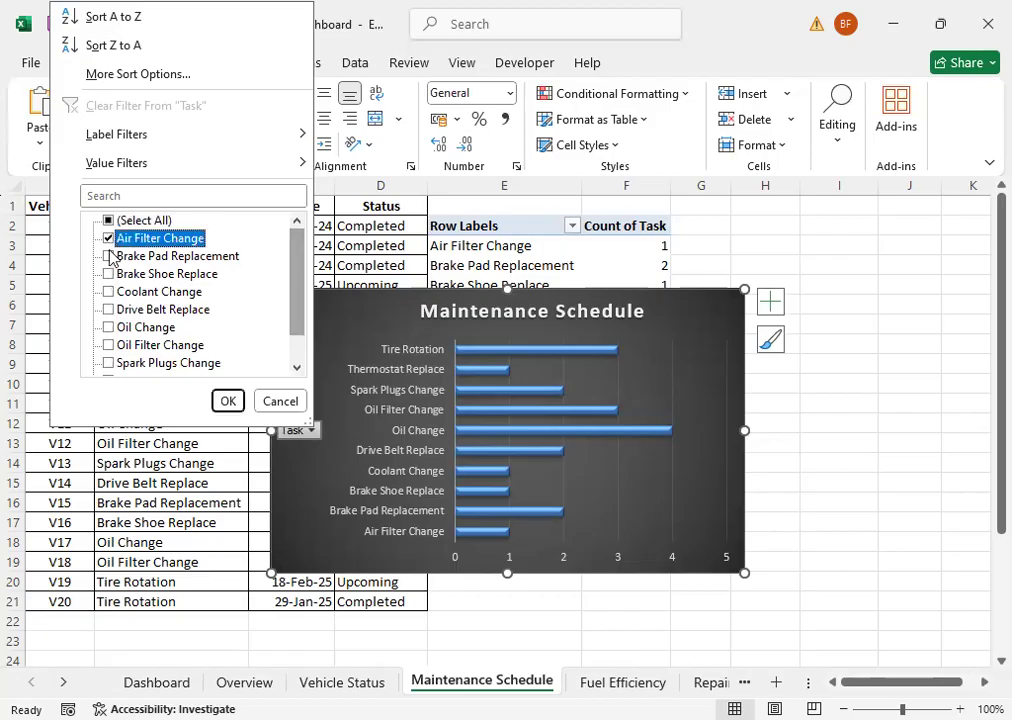
{"action": "left_click", "coordinate": [109, 257]}
{"action": "left_click", "coordinate": [110, 275]}
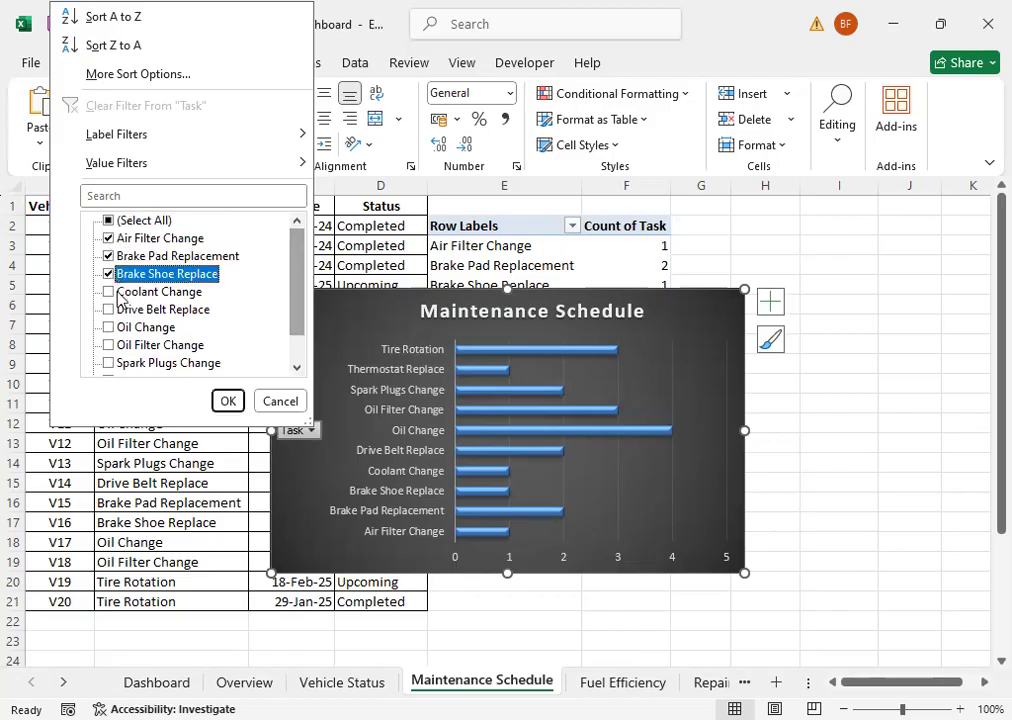
{"action": "left_click", "coordinate": [109, 292]}
{"action": "left_click", "coordinate": [109, 310]}
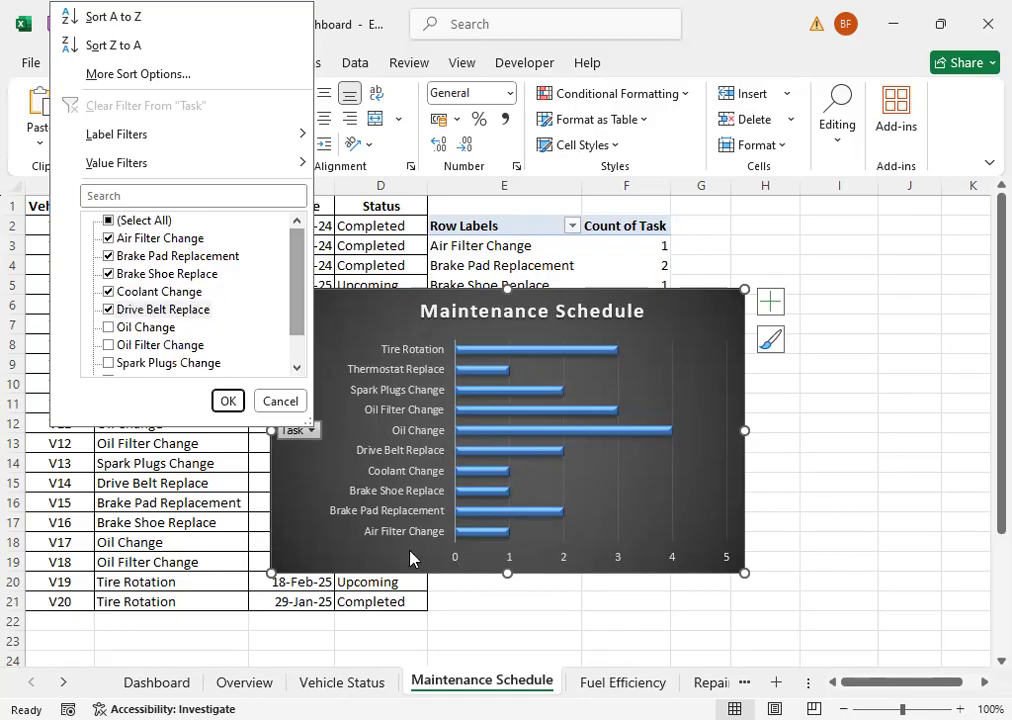
{"action": "left_click", "coordinate": [228, 401]}
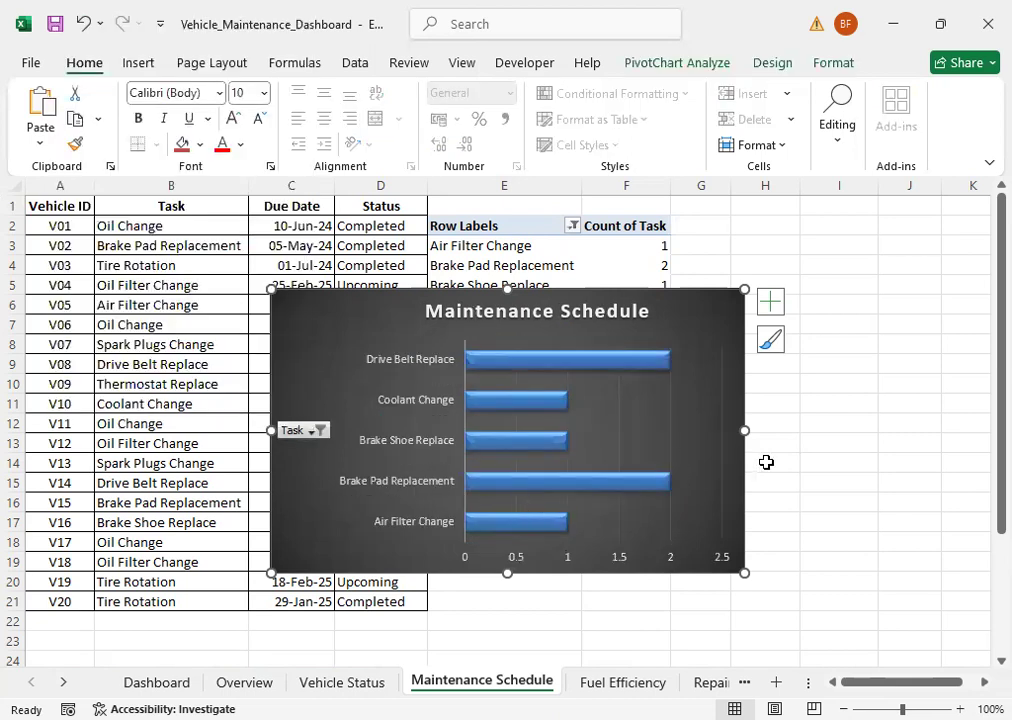
Step: Narrow the Maintenance Schedule chart from both sides, then cut it and paste it onto the Dashboard sheet
{"action": "left_click_drag", "start_coordinate": [746, 430], "coordinate": [634, 432]}
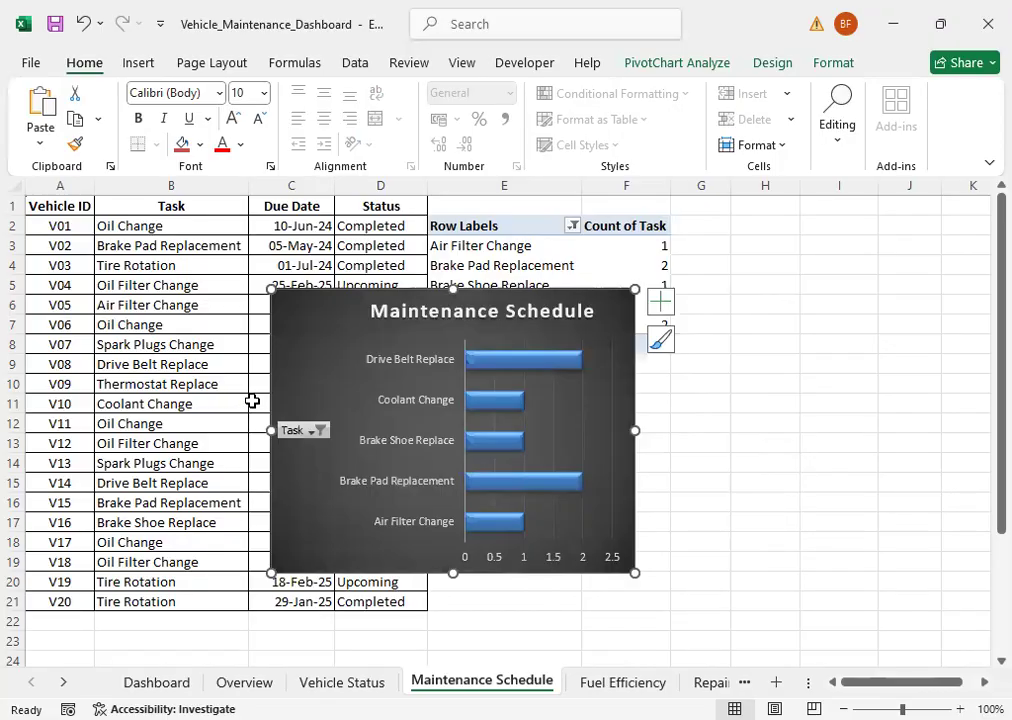
{"action": "left_click_drag", "start_coordinate": [271, 431], "coordinate": [301, 431]}
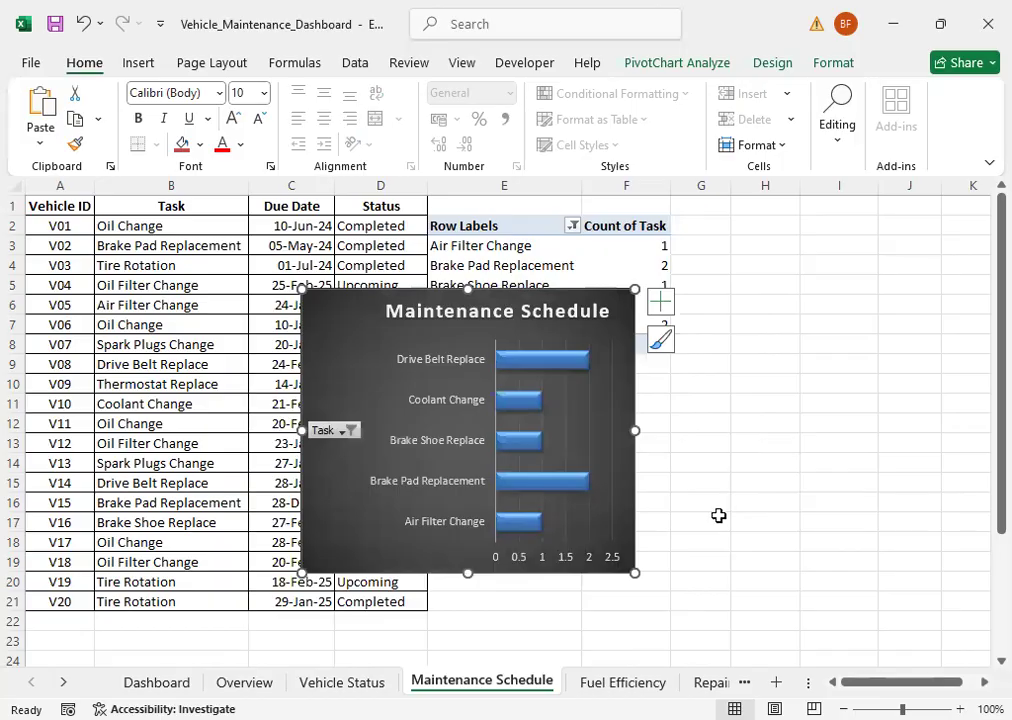
{"action": "key", "text": "Delete"}
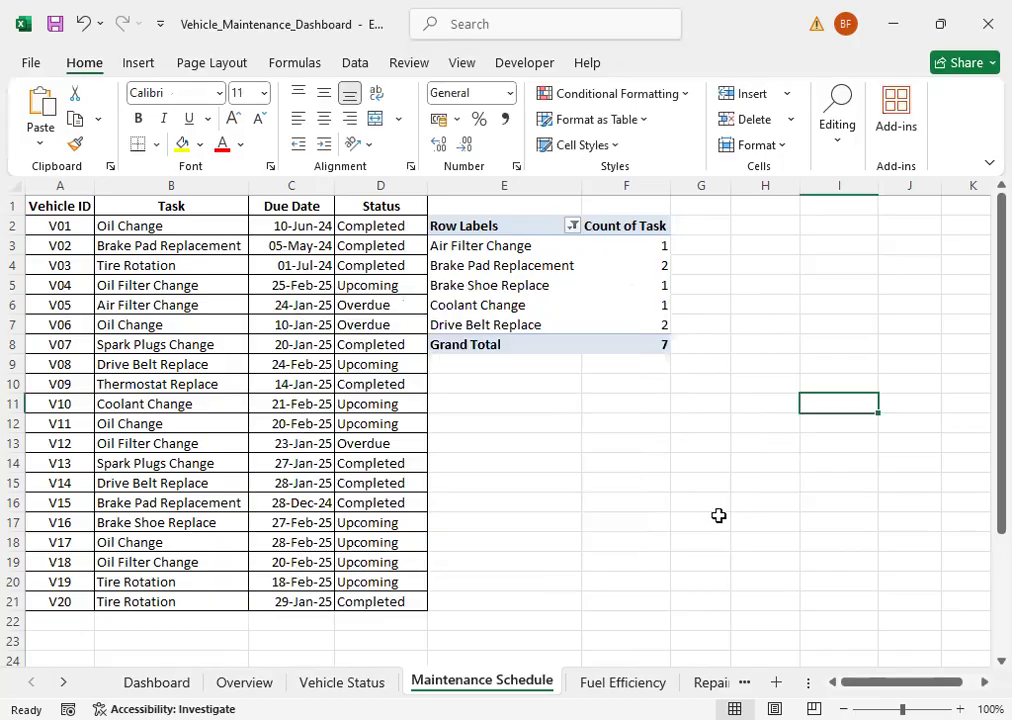
{"action": "left_click", "coordinate": [156, 681]}
{"action": "left_click", "coordinate": [360, 521]}
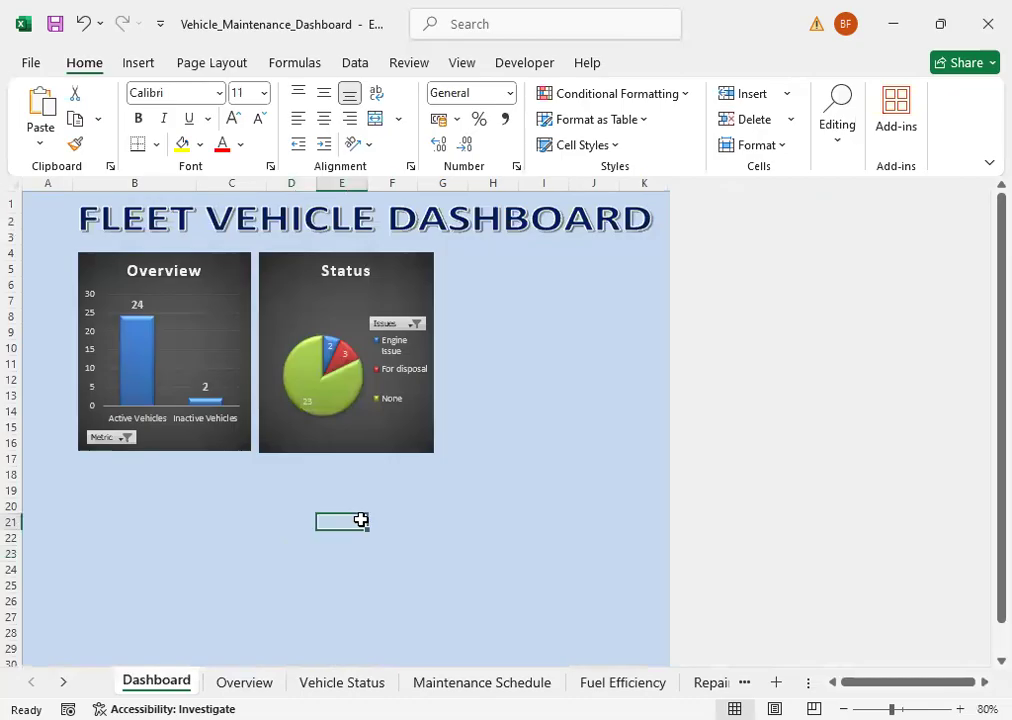
{"action": "key", "text": "ctrl+v"}
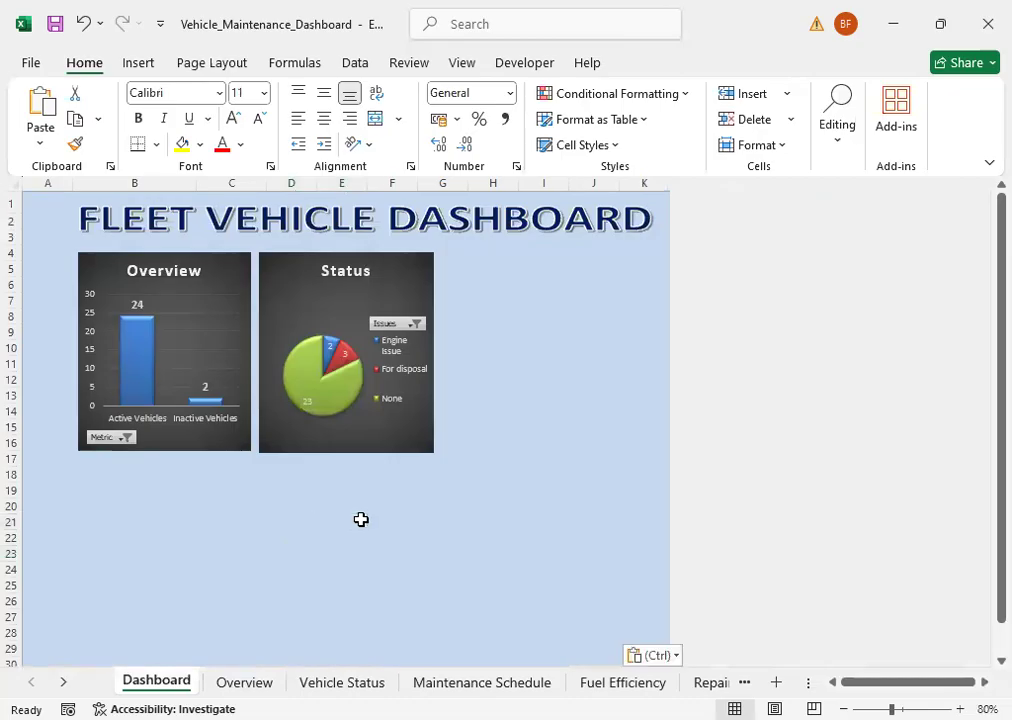
Step: Place the Maintenance Schedule chart beside the Status chart and resize it to match the row's height and fit the remaining dashboard width
{"action": "left_click_drag", "start_coordinate": [361, 514], "coordinate": [380, 256]}
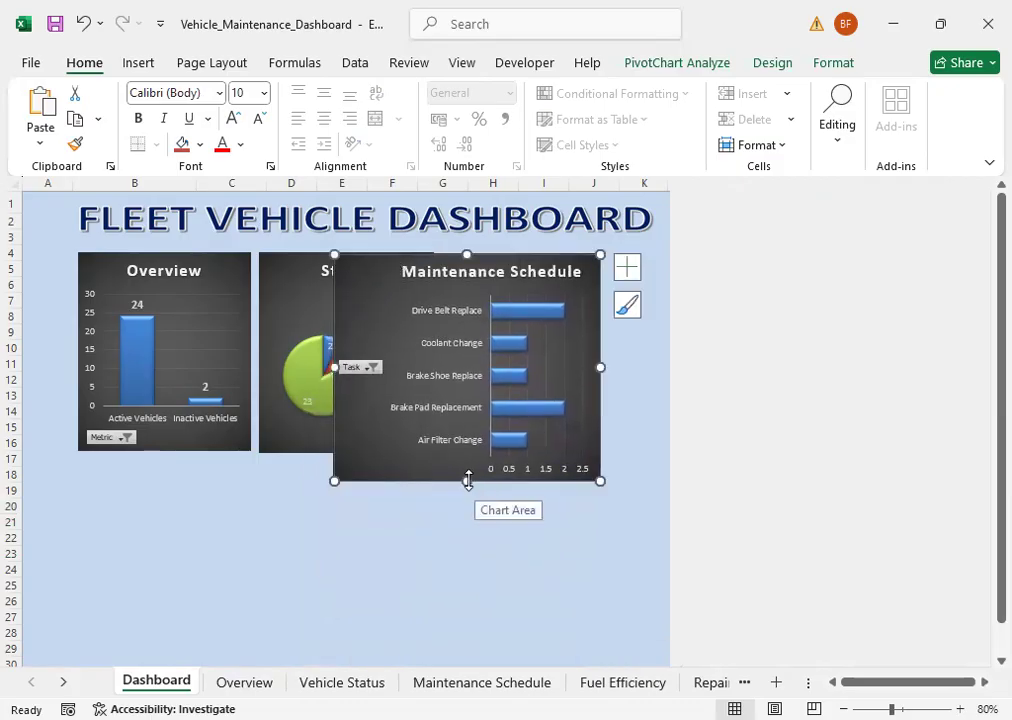
{"action": "left_click_drag", "start_coordinate": [458, 461], "coordinate": [458, 448]}
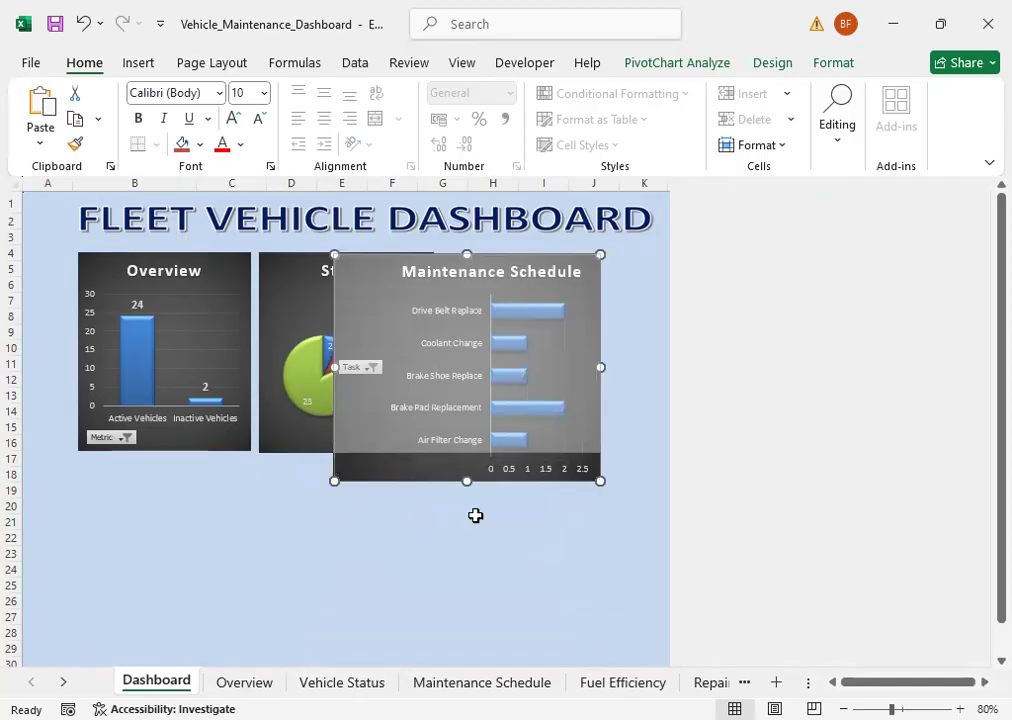
{"action": "left_click", "coordinate": [444, 569]}
{"action": "left_click_drag", "start_coordinate": [307, 432], "coordinate": [555, 421]}
{"action": "left_click_drag", "start_coordinate": [667, 378], "coordinate": [622, 380]}
{"action": "left_click_drag", "start_coordinate": [446, 476], "coordinate": [485, 447]}
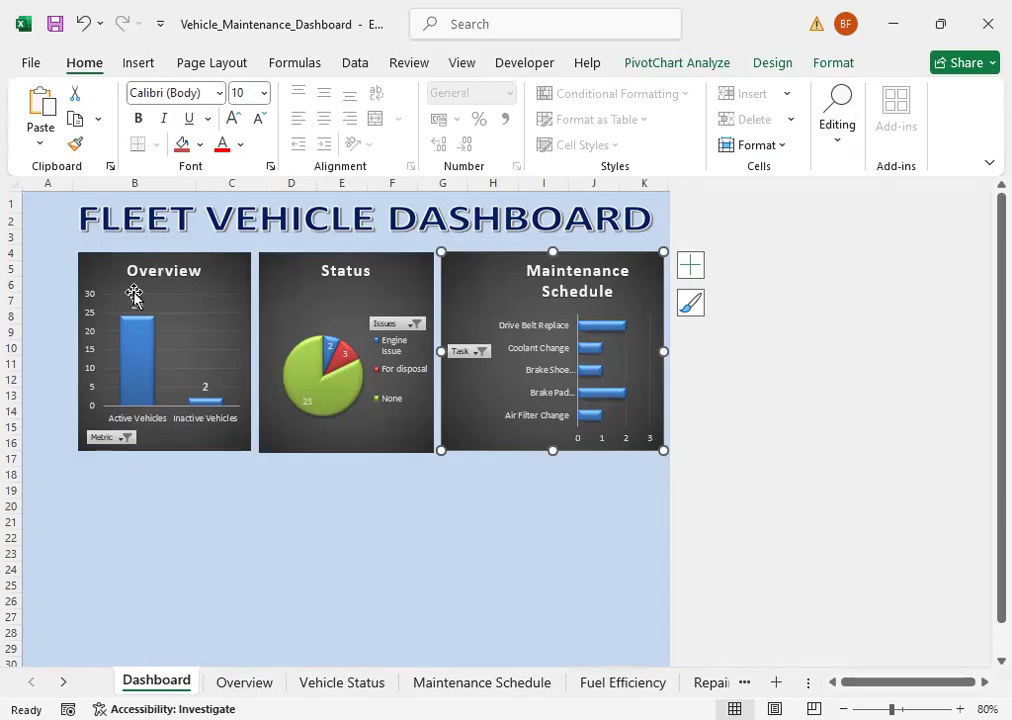
Step: Nudge the FLEET VEHICLE DASHBOARD title image left until it is centred across the dashboard background
{"action": "left_click", "coordinate": [70, 240]}
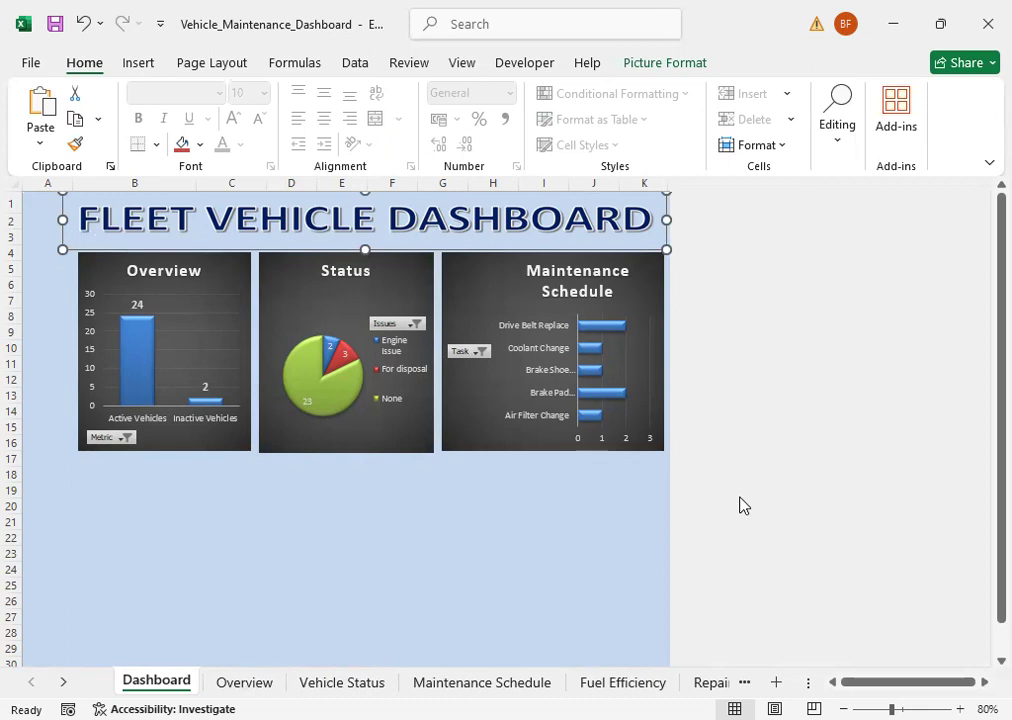
{"action": "key", "text": "Left"}
{"action": "key", "text": "Left"}
{"action": "key", "text": "Left"}
{"action": "key", "text": "Left"}
{"action": "key", "text": "Left"}
{"action": "key", "text": "Left"}
{"action": "key", "text": "Left"}
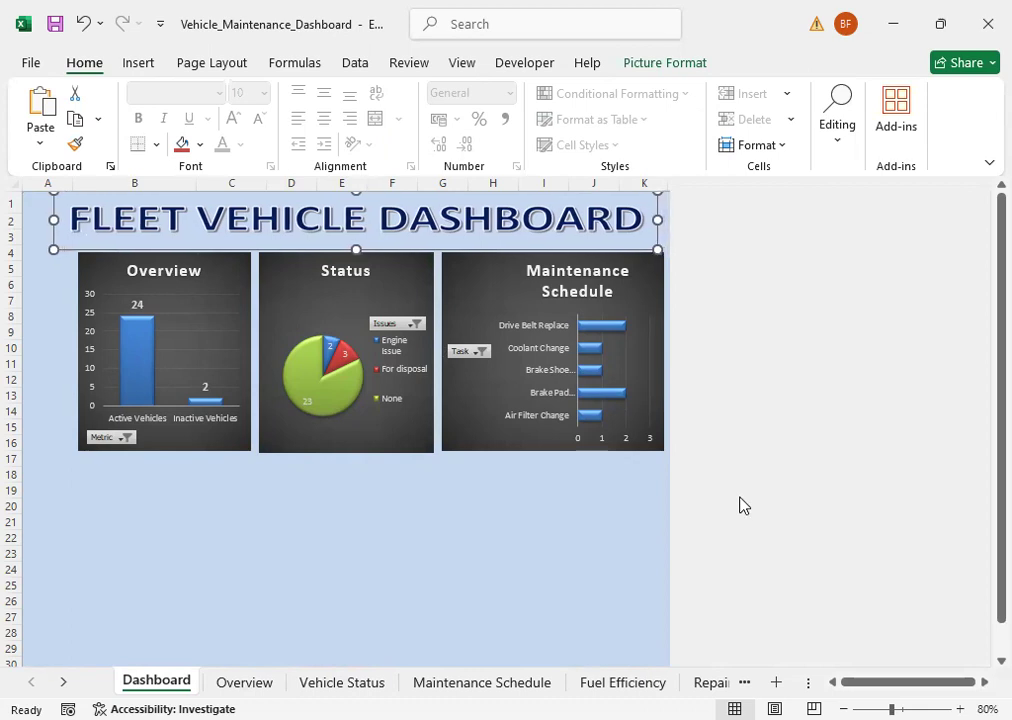
{"action": "key", "text": "Left"}
{"action": "key", "text": "Left"}
{"action": "key", "text": "Left"}
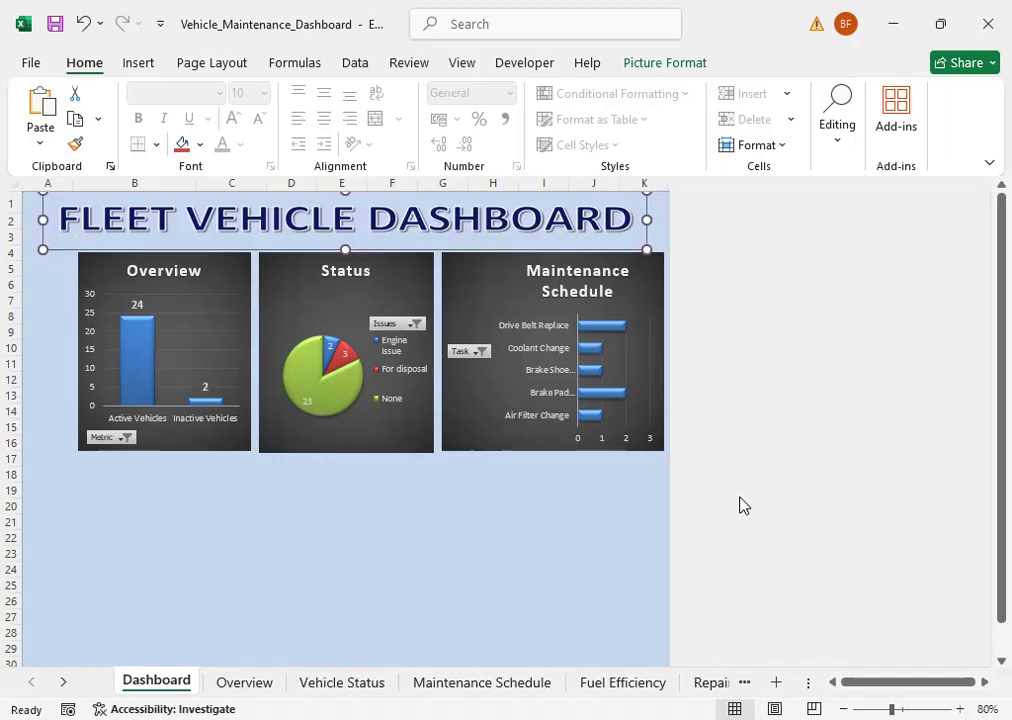
{"action": "left_click", "coordinate": [58, 493]}
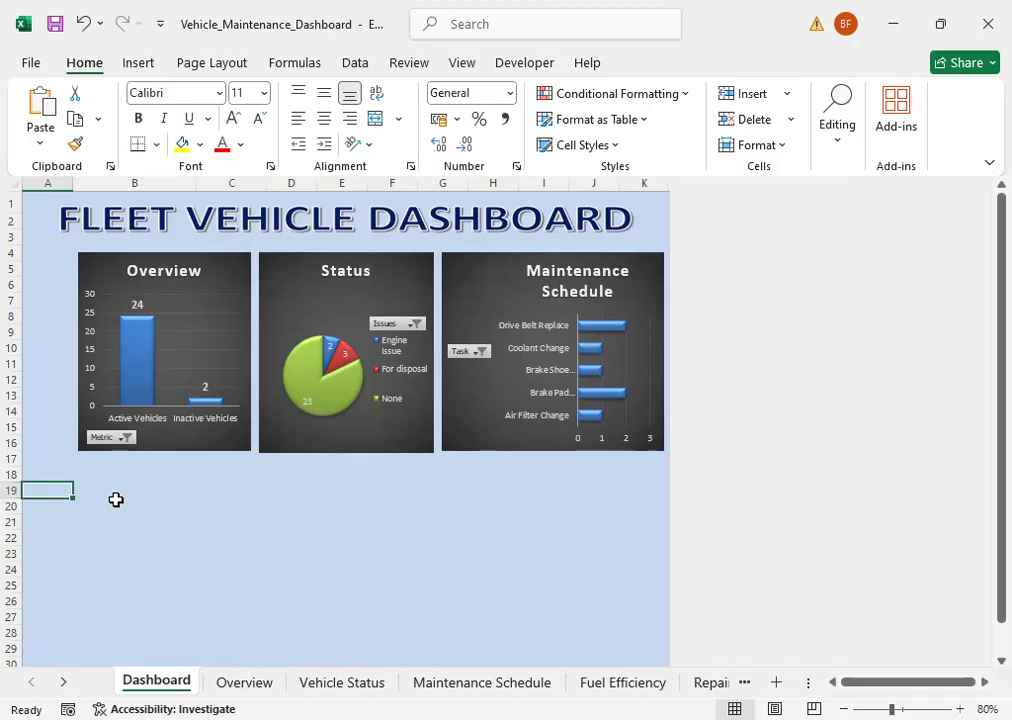
{"action": "left_click", "coordinate": [50, 511], "text": "shift"}
{"action": "left_click_drag", "start_coordinate": [68, 193], "coordinate": [721, 219]}
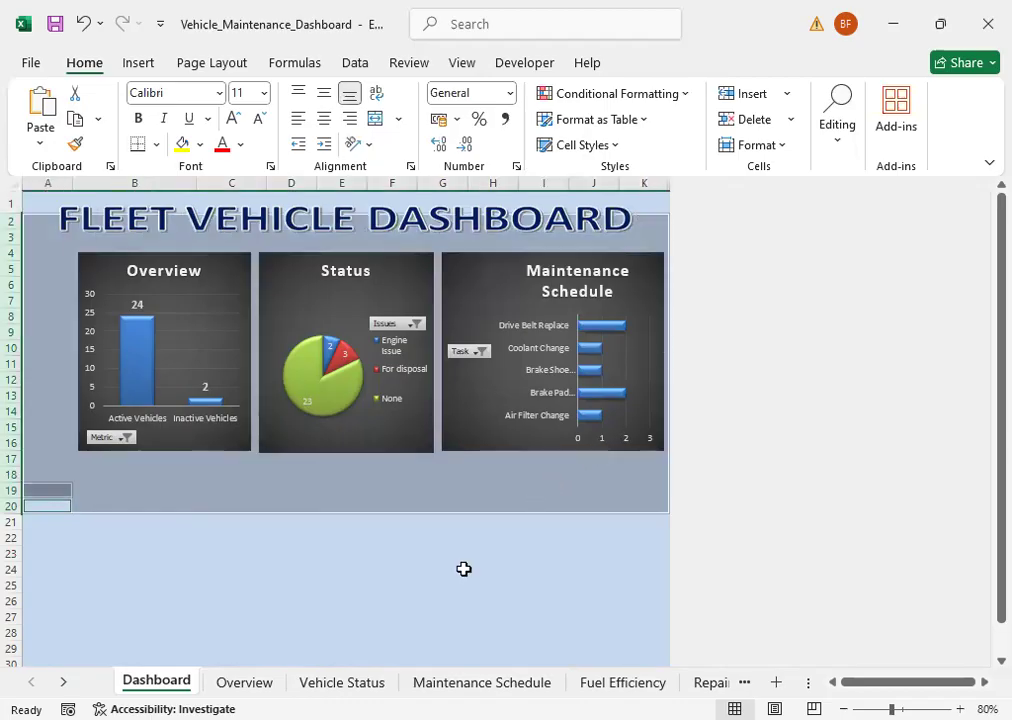
{"action": "left_click", "coordinate": [298, 614]}
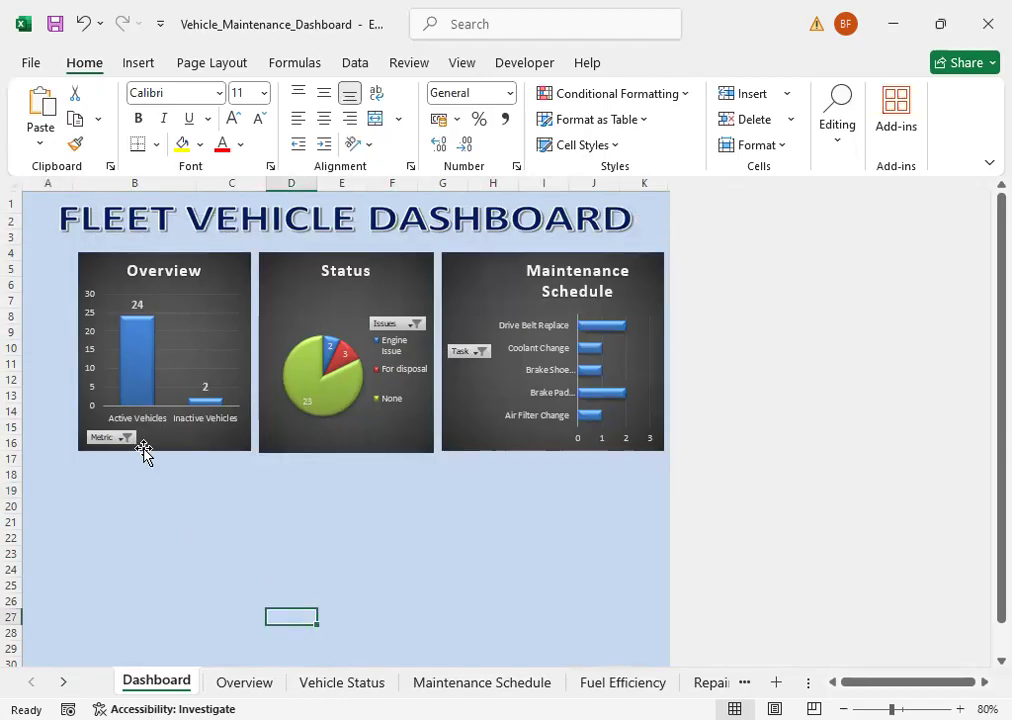
Step: Nudge the Overview chart left until its left edge lines up with the start of the dashboard title
{"action": "left_click", "coordinate": [144, 452]}
{"action": "key", "text": "Left"}
{"action": "key", "text": "Left"}
{"action": "key", "text": "Left"}
{"action": "key", "text": "Left"}
{"action": "key", "text": "Left"}
{"action": "key", "text": "Left"}
{"action": "key", "text": "Left"}
{"action": "key", "text": "Left"}
{"action": "key", "text": "Left"}
{"action": "key", "text": "Left"}
{"action": "key", "text": "Left"}
{"action": "key", "text": "Left"}
{"action": "key", "text": "Left"}
{"action": "key", "text": "Left"}
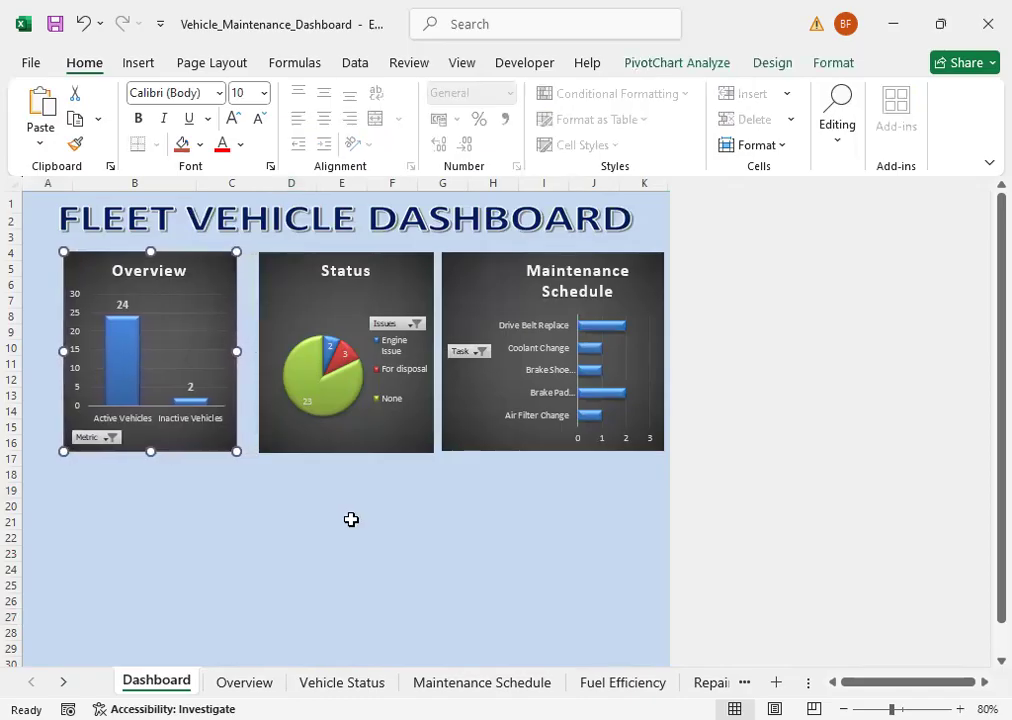
{"action": "key", "text": "Left"}
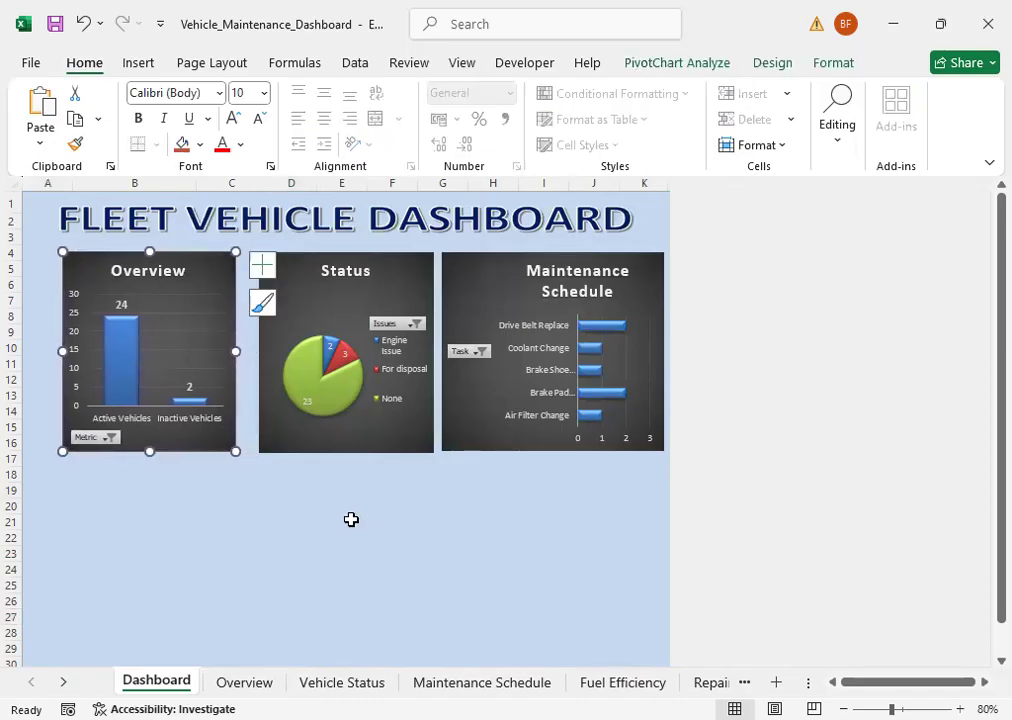
Step: Nudge the Status chart left so it sits evenly spaced between the Overview and Maintenance Schedule charts
{"action": "left_click", "coordinate": [346, 451]}
{"action": "key", "text": "Left"}
{"action": "key", "text": "Left"}
{"action": "key", "text": "Left"}
{"action": "key", "text": "Left"}
{"action": "key", "text": "Left"}
{"action": "key", "text": "Left"}
{"action": "key", "text": "Left"}
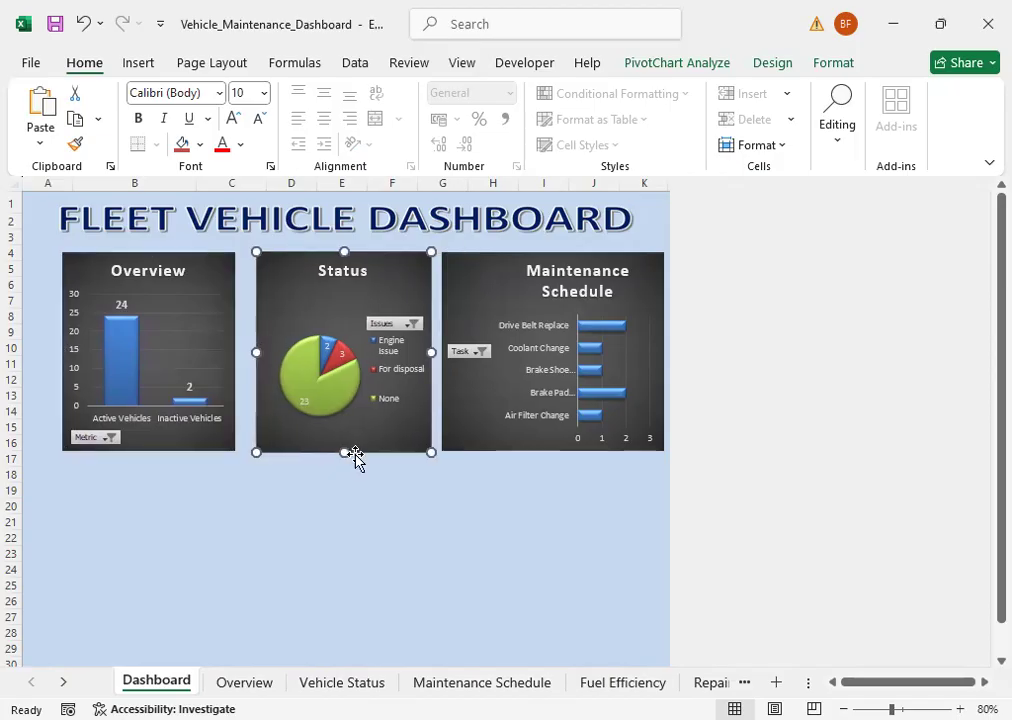
{"action": "key", "text": "Left"}
{"action": "key", "text": "Left"}
{"action": "key", "text": "Left"}
{"action": "key", "text": "Left"}
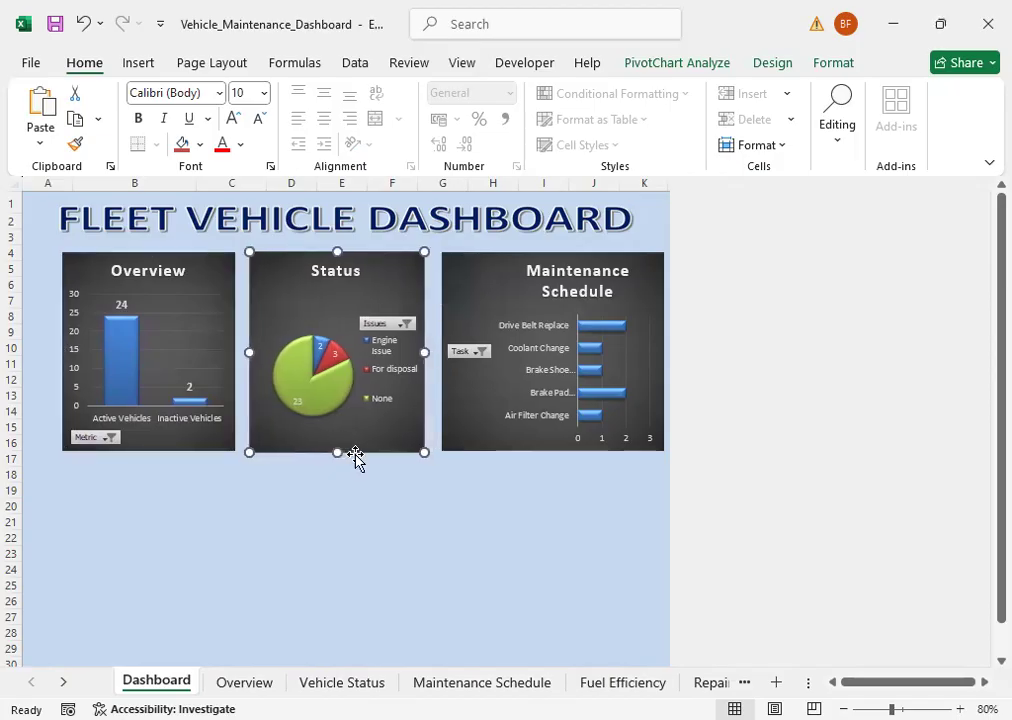
{"action": "key", "text": "Right"}
{"action": "key", "text": "Right"}
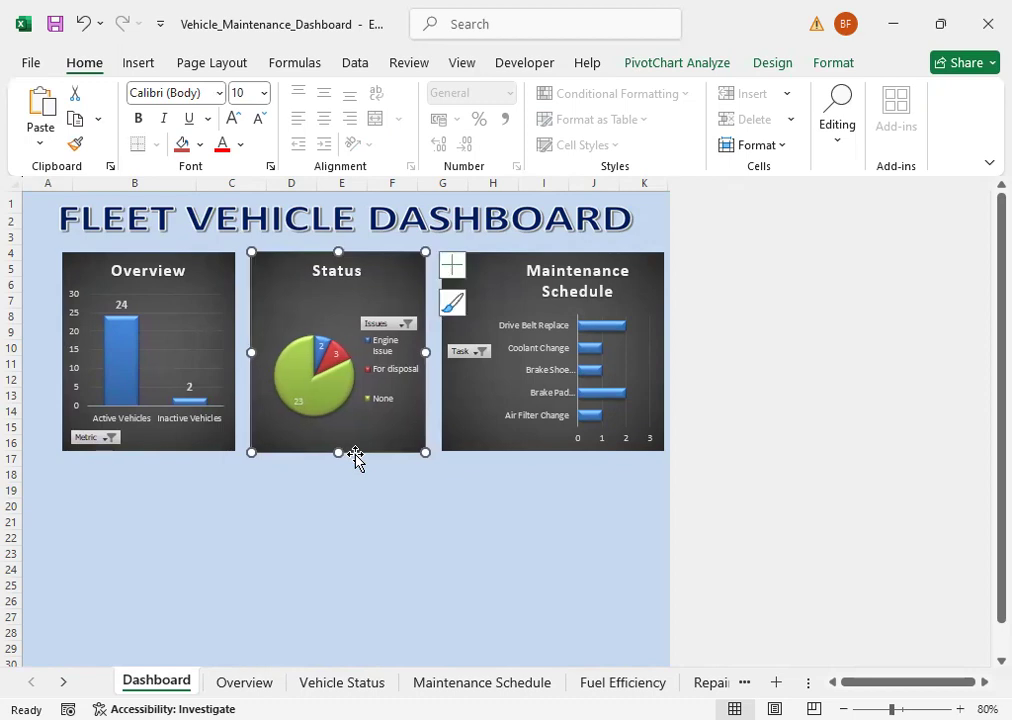
Step: Narrow the Maintenance Schedule chart from its right side so its edge lines up with the end of the dashboard title
{"action": "left_click", "coordinate": [541, 338]}
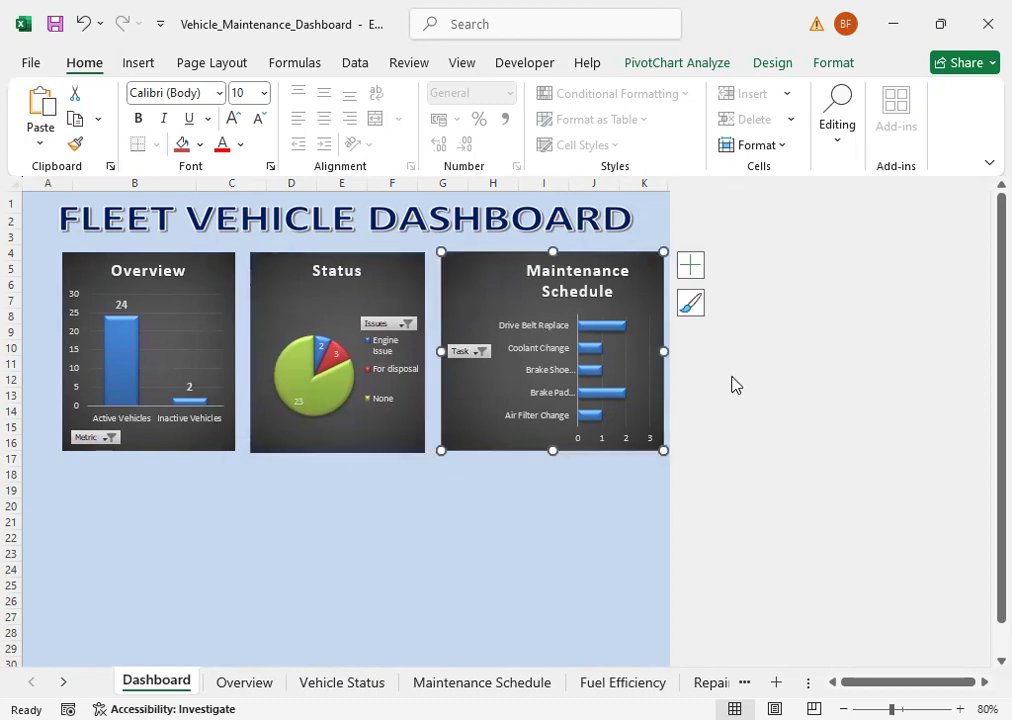
{"action": "left_click_drag", "start_coordinate": [662, 351], "coordinate": [631, 352]}
{"action": "left_click", "coordinate": [529, 524]}
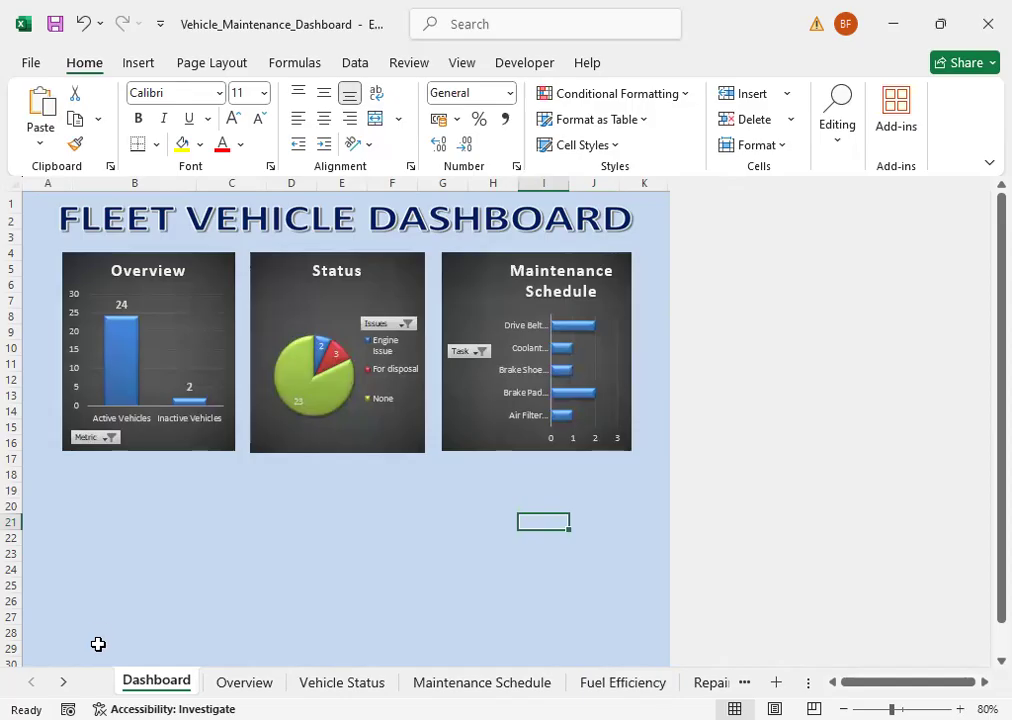
Step: Examine the monthly fuel cost and average KM/L PivotTables on the Fuel Efficiency sheet
{"action": "left_click", "coordinate": [607, 684]}
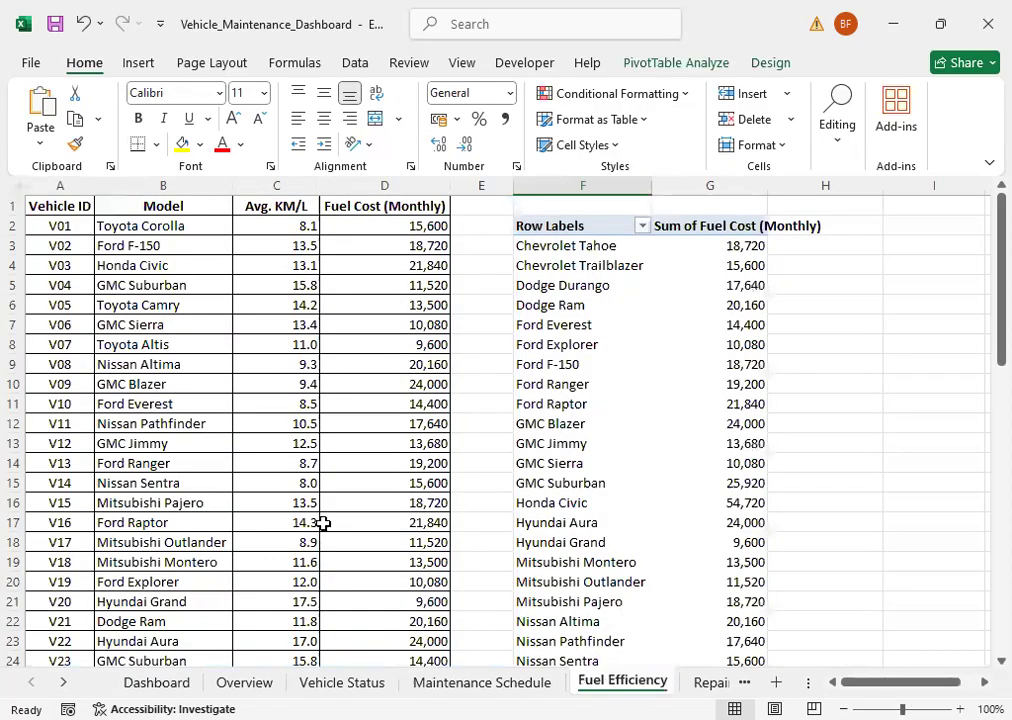
{"action": "scroll", "coordinate": [358, 498], "scroll_direction": "down", "scroll_amount": 5}
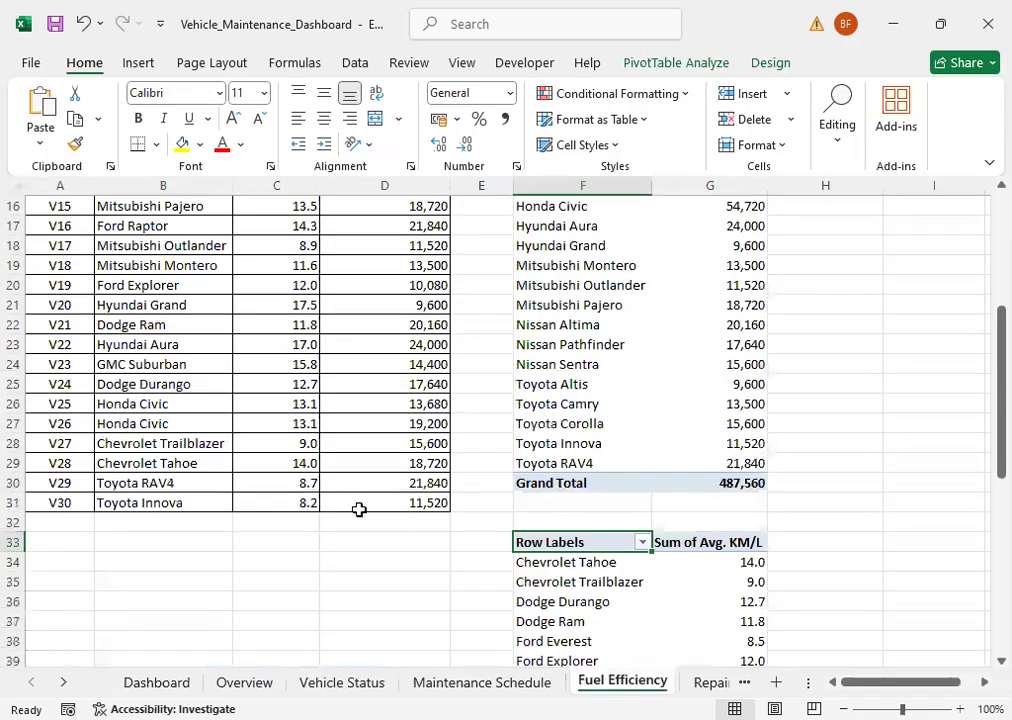
{"action": "scroll", "coordinate": [358, 509], "scroll_direction": "down", "scroll_amount": 2}
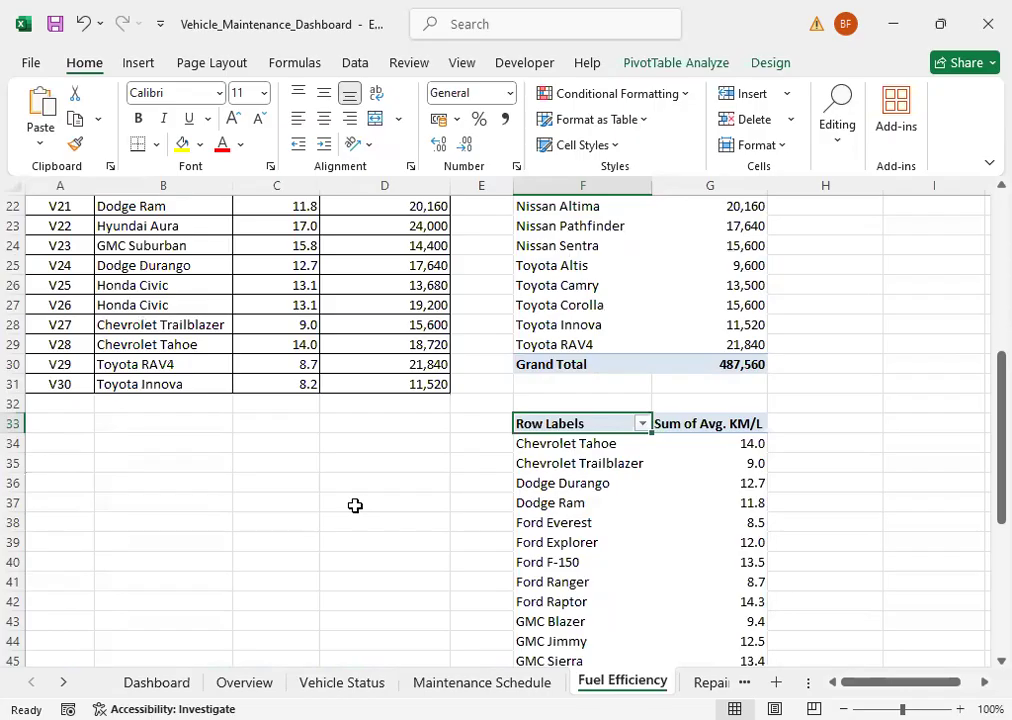
{"action": "left_click", "coordinate": [592, 544]}
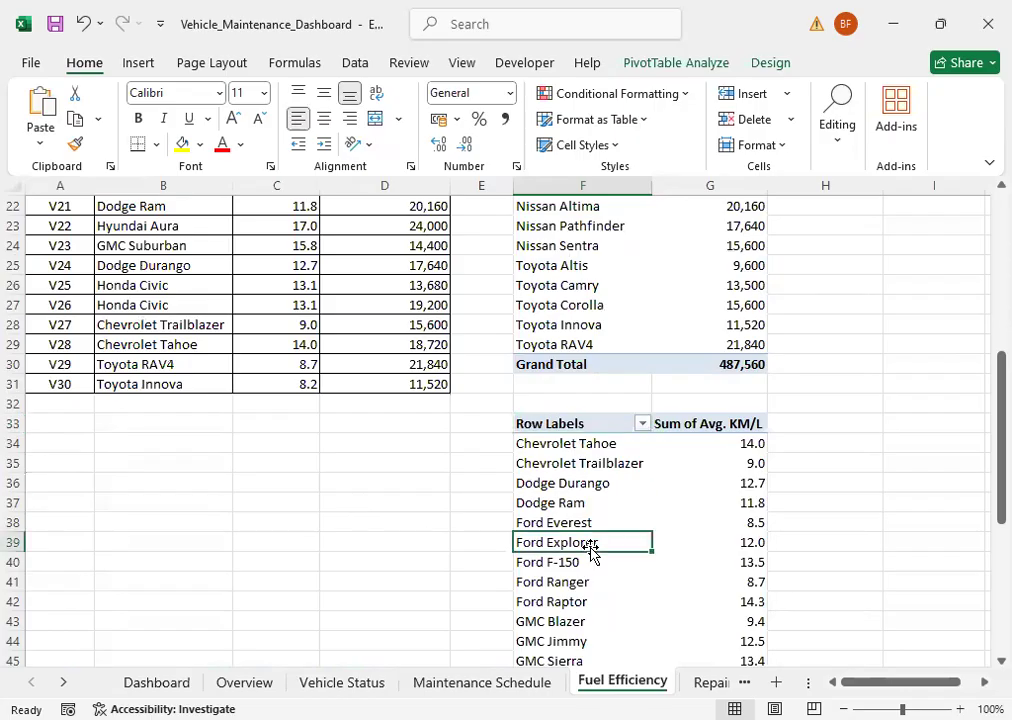
{"action": "scroll", "coordinate": [565, 320], "scroll_direction": "up", "scroll_amount": 7}
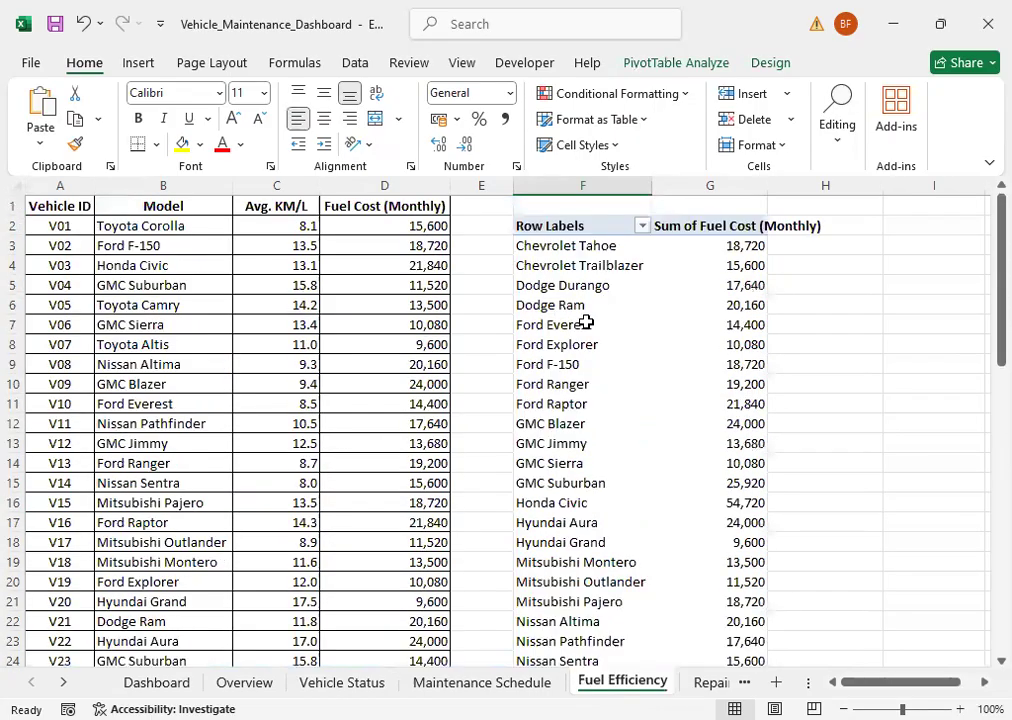
{"action": "left_click", "coordinate": [580, 312]}
{"action": "left_click", "coordinate": [598, 366]}
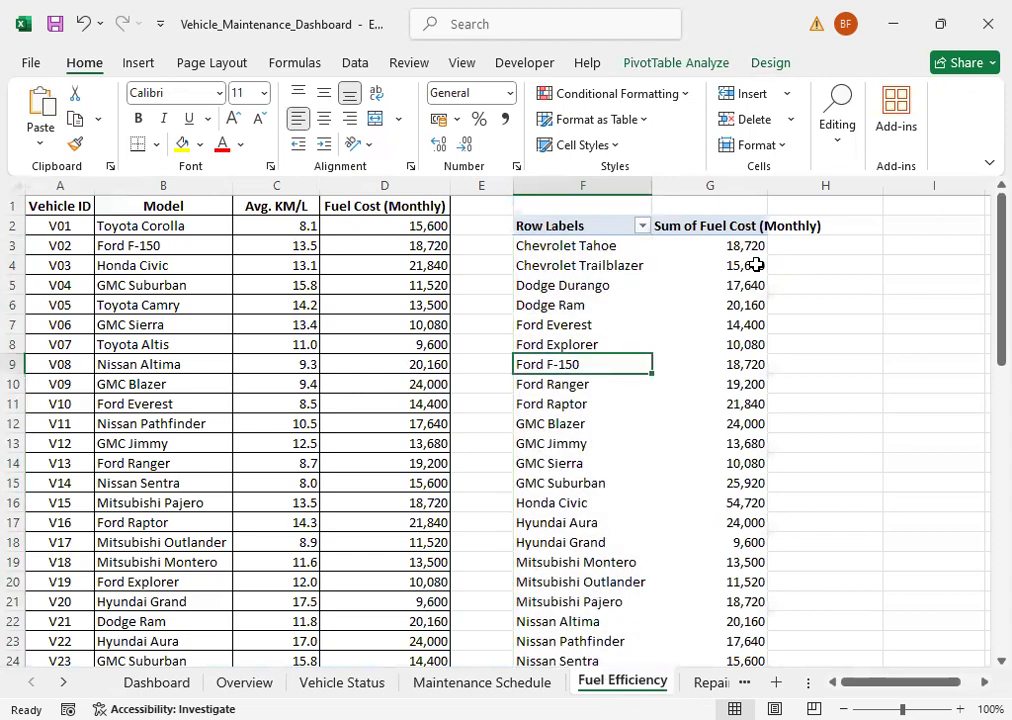
{"action": "left_click", "coordinate": [604, 330]}
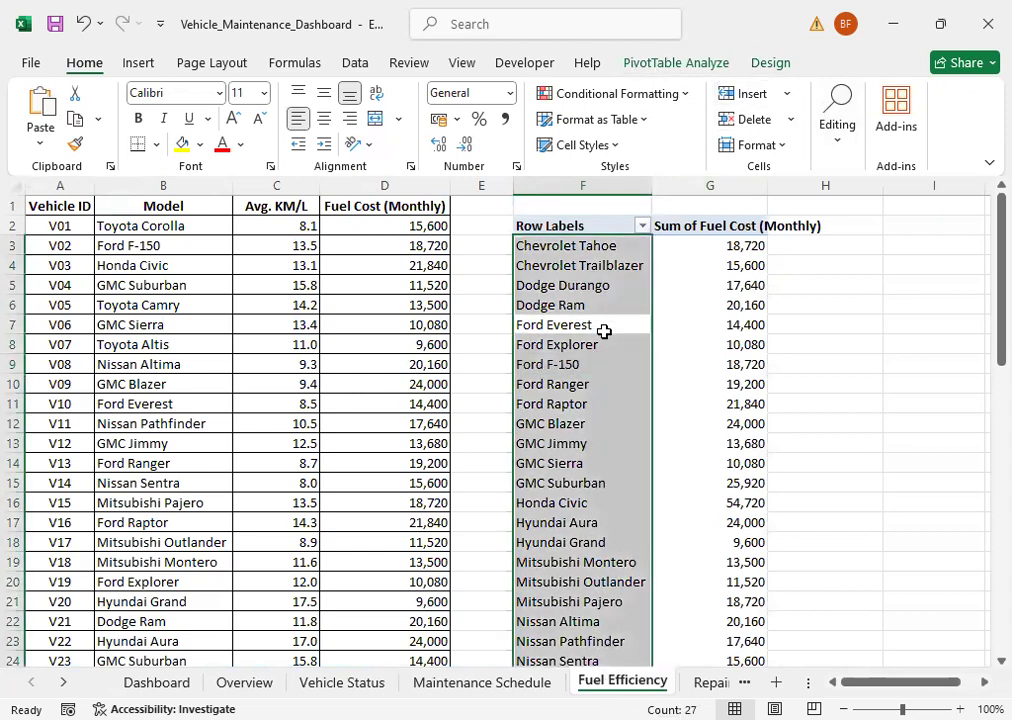
Step: Insert a Line PivotChart based on the Sum of Fuel Cost (Monthly) PivotTable
{"action": "left_click", "coordinate": [612, 389]}
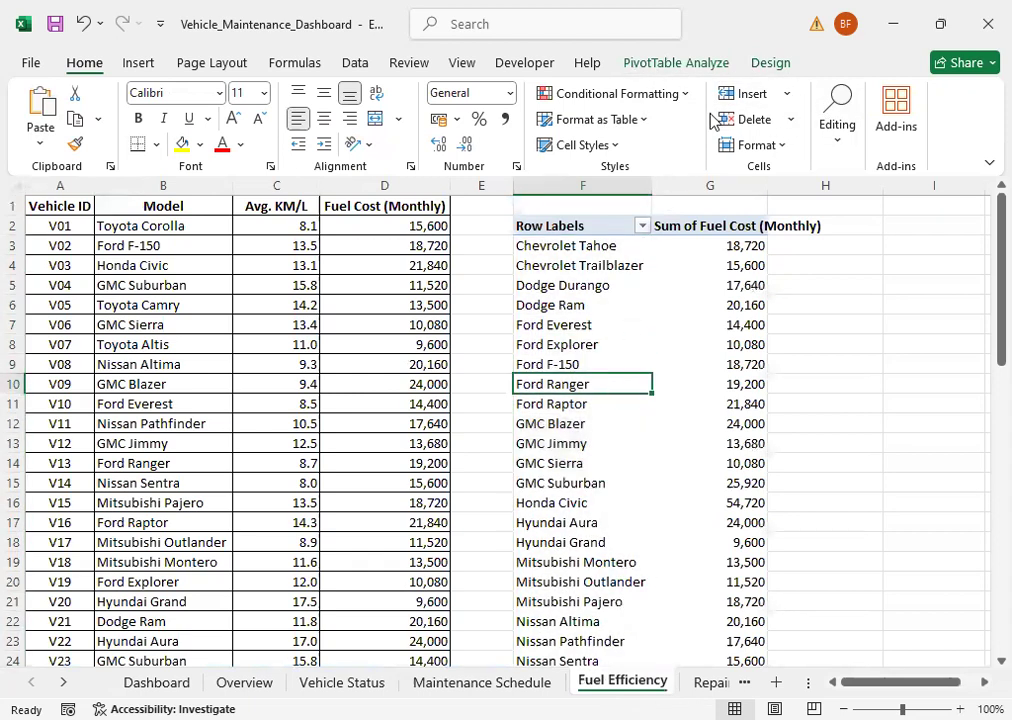
{"action": "left_click", "coordinate": [693, 63]}
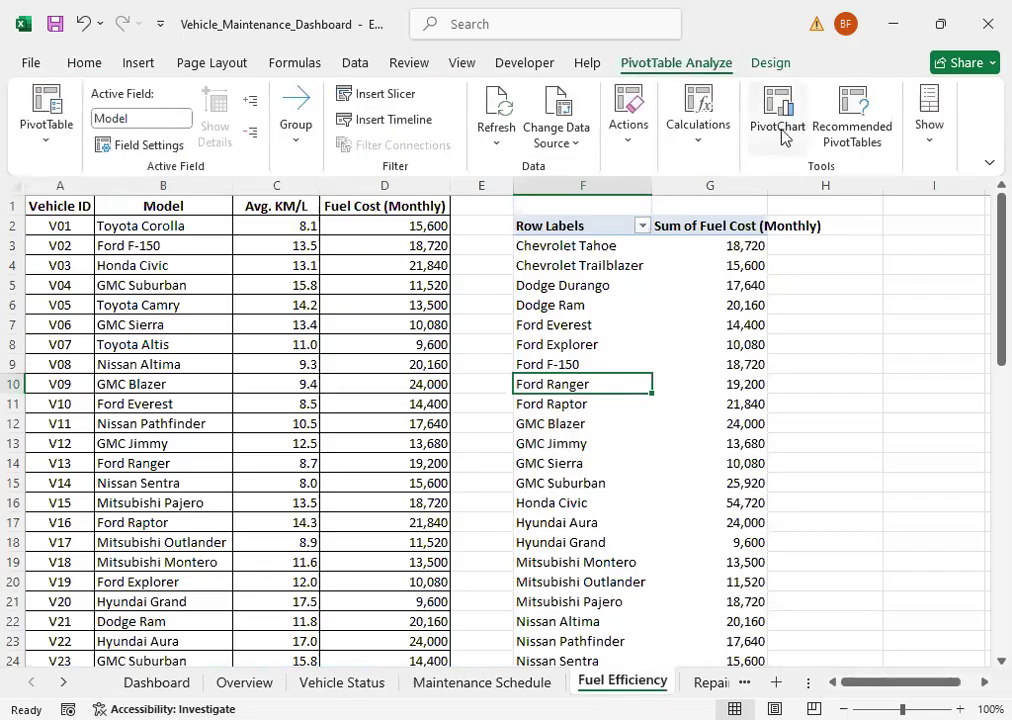
{"action": "left_click", "coordinate": [783, 120]}
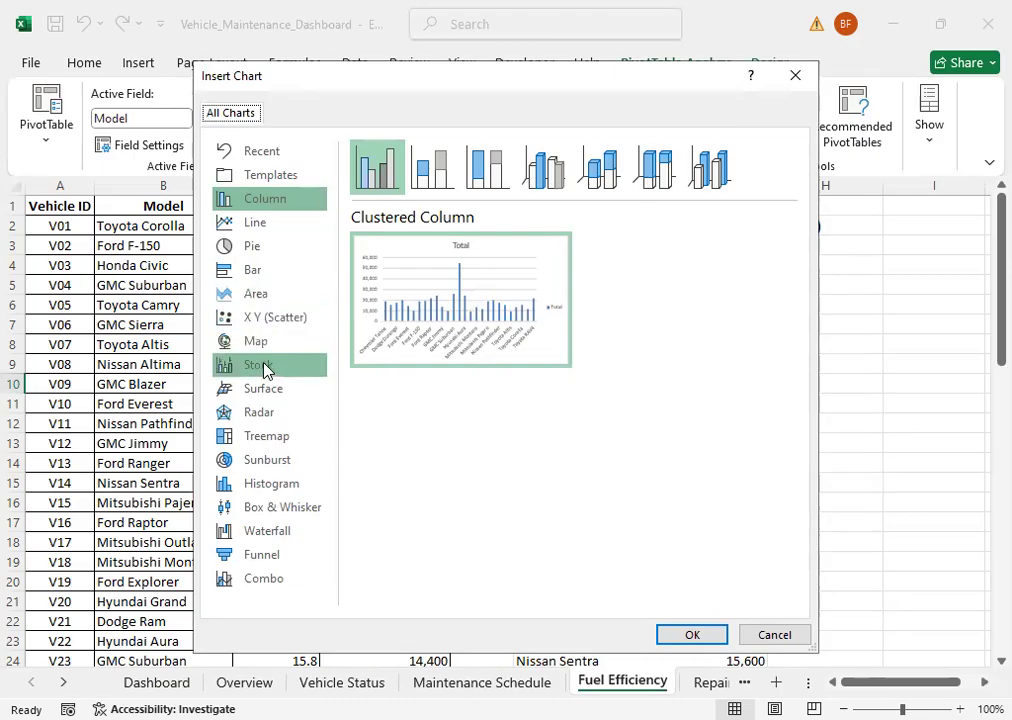
{"action": "left_click", "coordinate": [253, 224]}
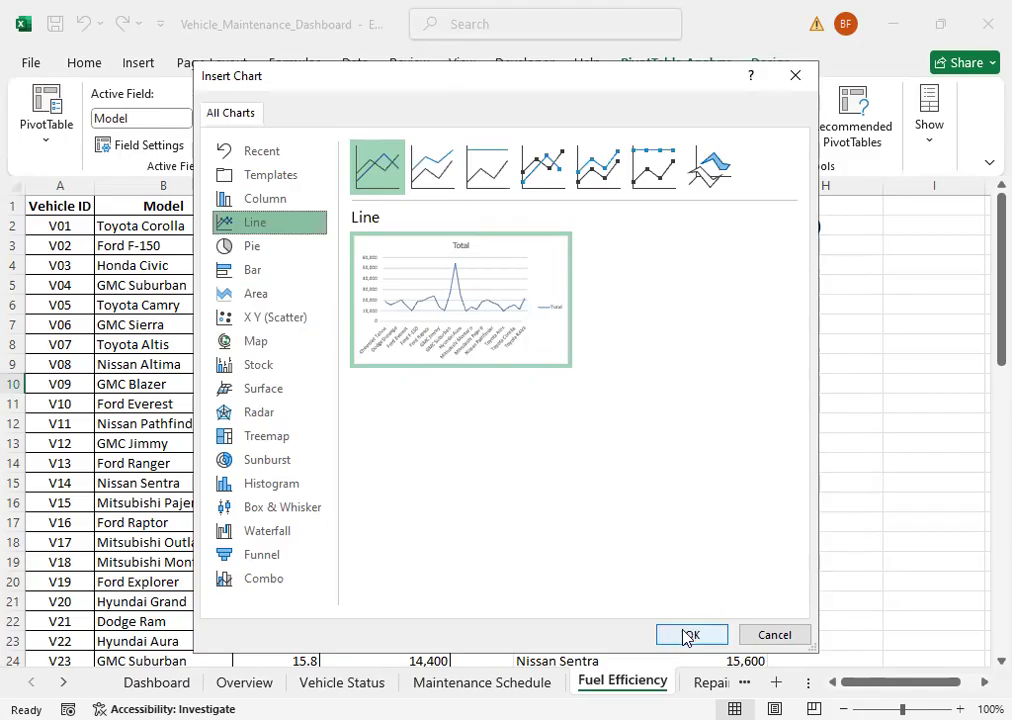
{"action": "key", "text": "Return"}
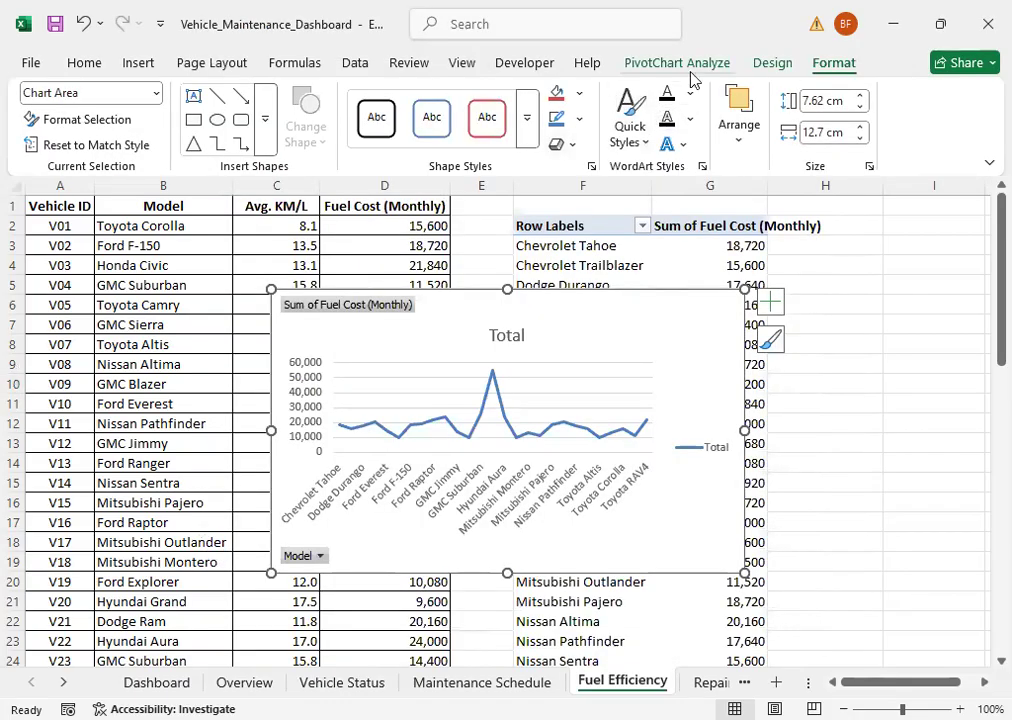
Step: Apply the dark gradient chart style with round blue markers to the fuel cost line chart
{"action": "left_click", "coordinate": [773, 66]}
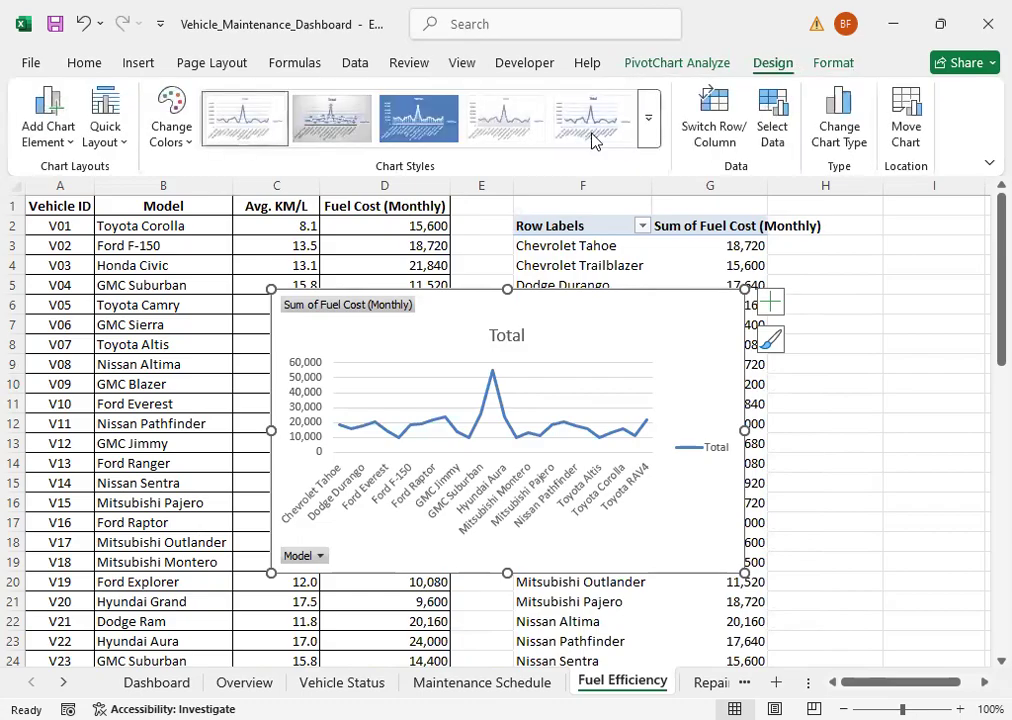
{"action": "left_click", "coordinate": [650, 130]}
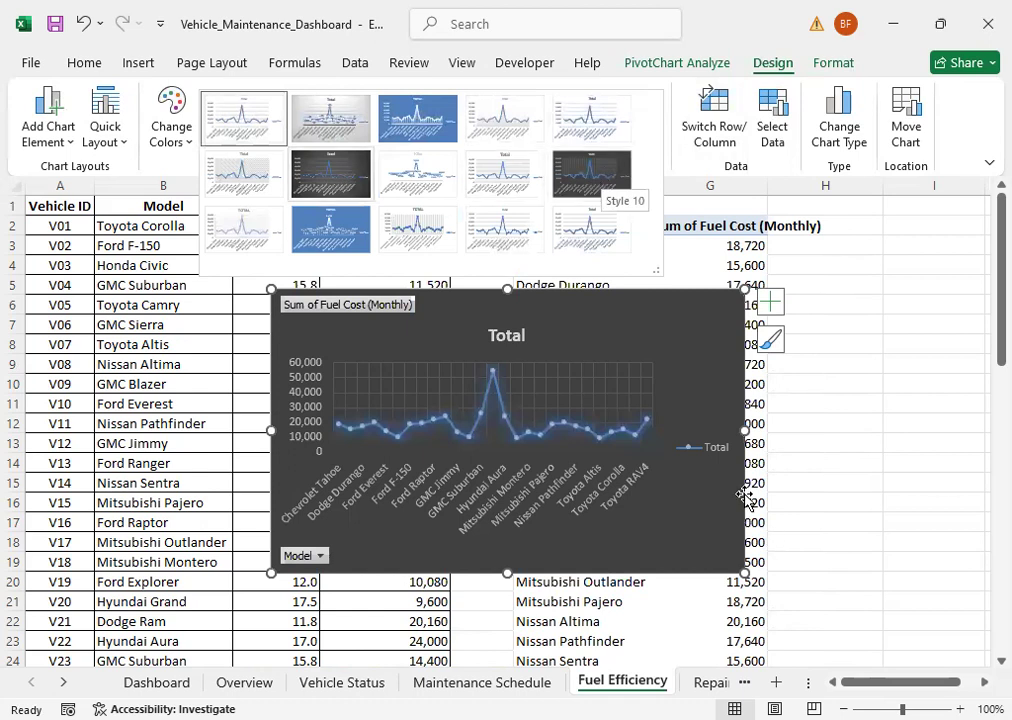
{"action": "left_click", "coordinate": [744, 438]}
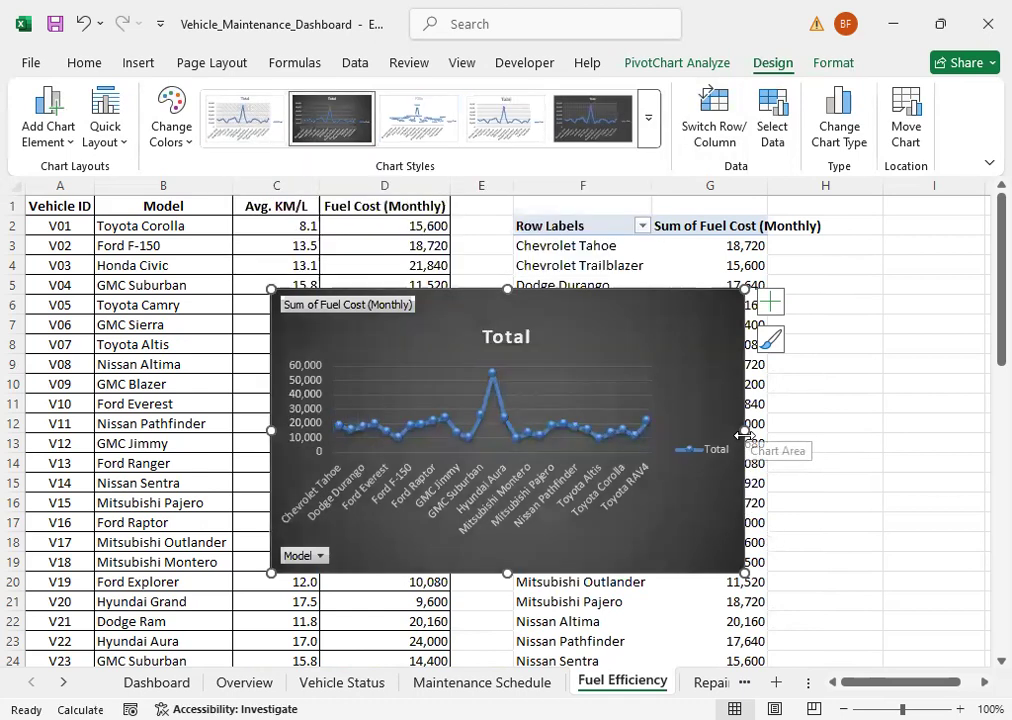
Step: Hide the value field buttons on the fuel cost chart and delete its legend
{"action": "right_click", "coordinate": [321, 317]}
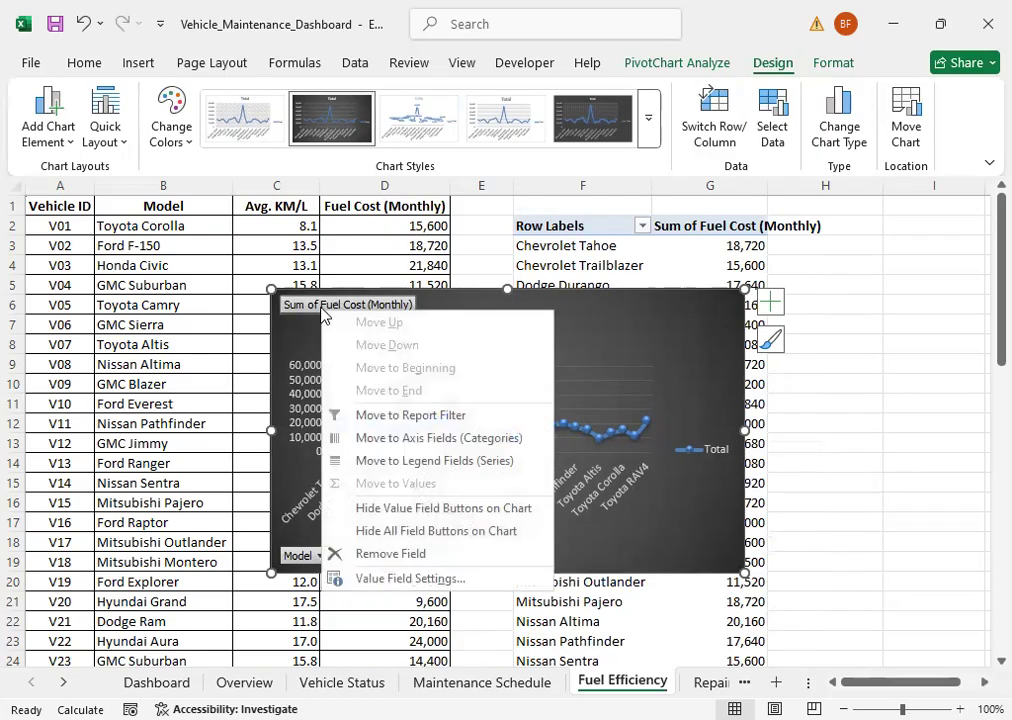
{"action": "left_click", "coordinate": [394, 509]}
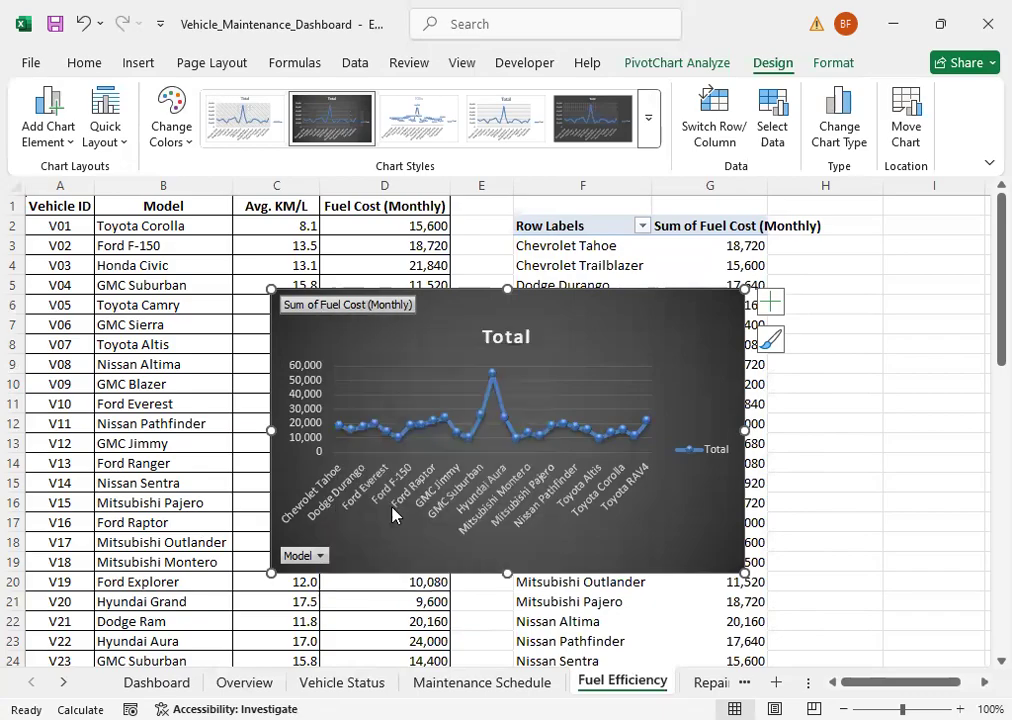
{"action": "left_click", "coordinate": [718, 441]}
{"action": "key", "text": "Delete"}
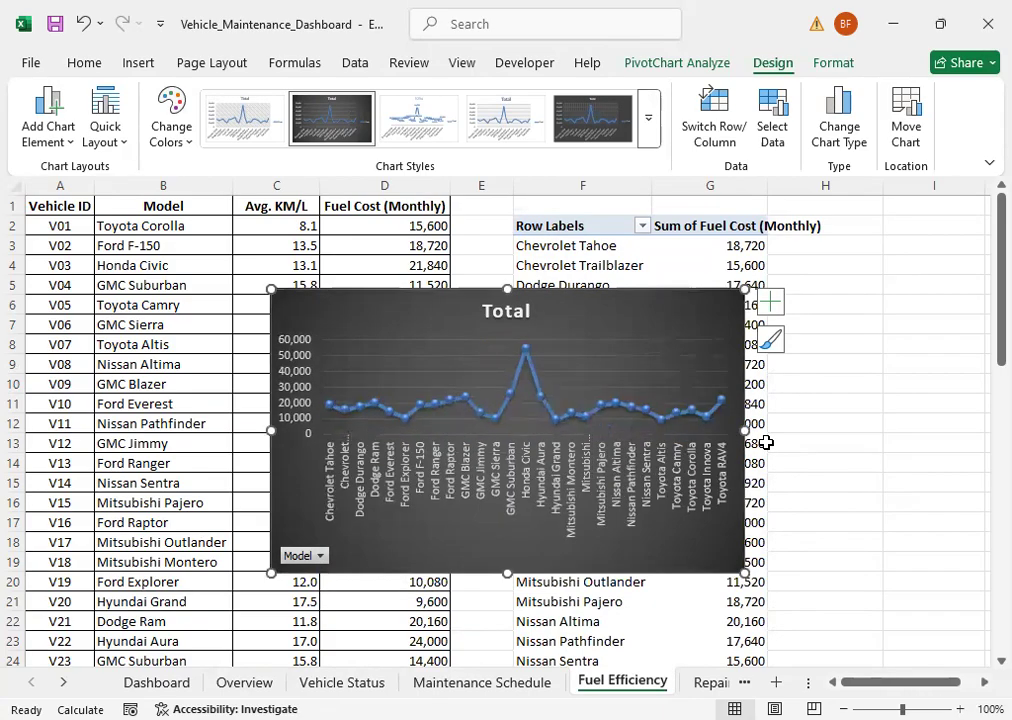
Step: In the fuel cost chart's Model filter, clear all models and include only the seven from Chevrolet Tahoe through Ford F-150
{"action": "left_click", "coordinate": [318, 555]}
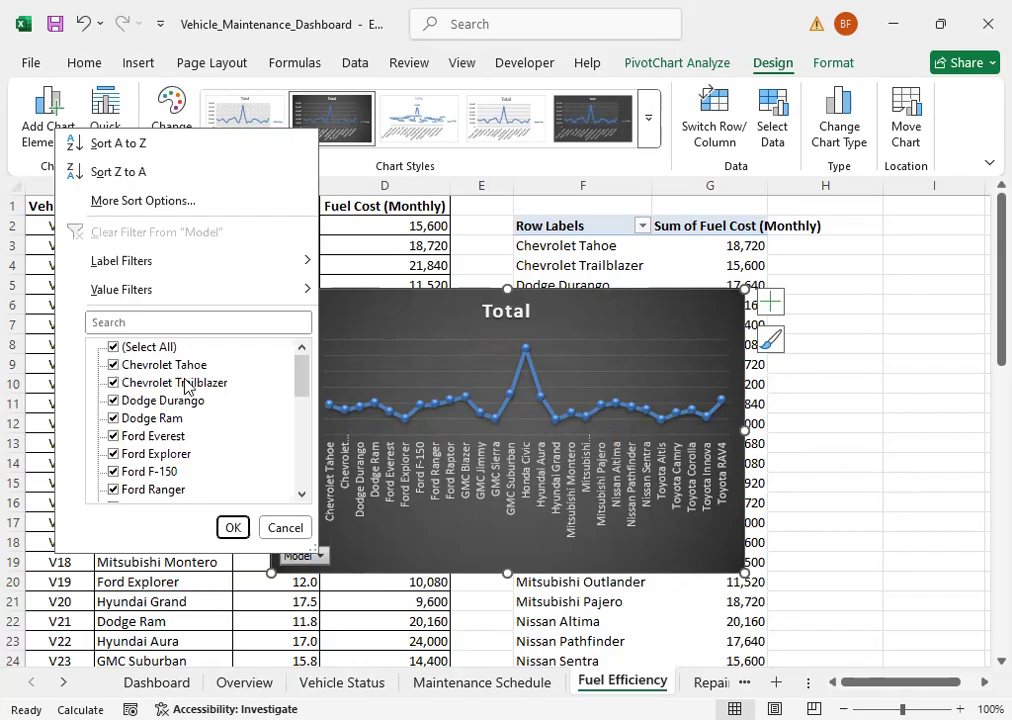
{"action": "left_click", "coordinate": [112, 347]}
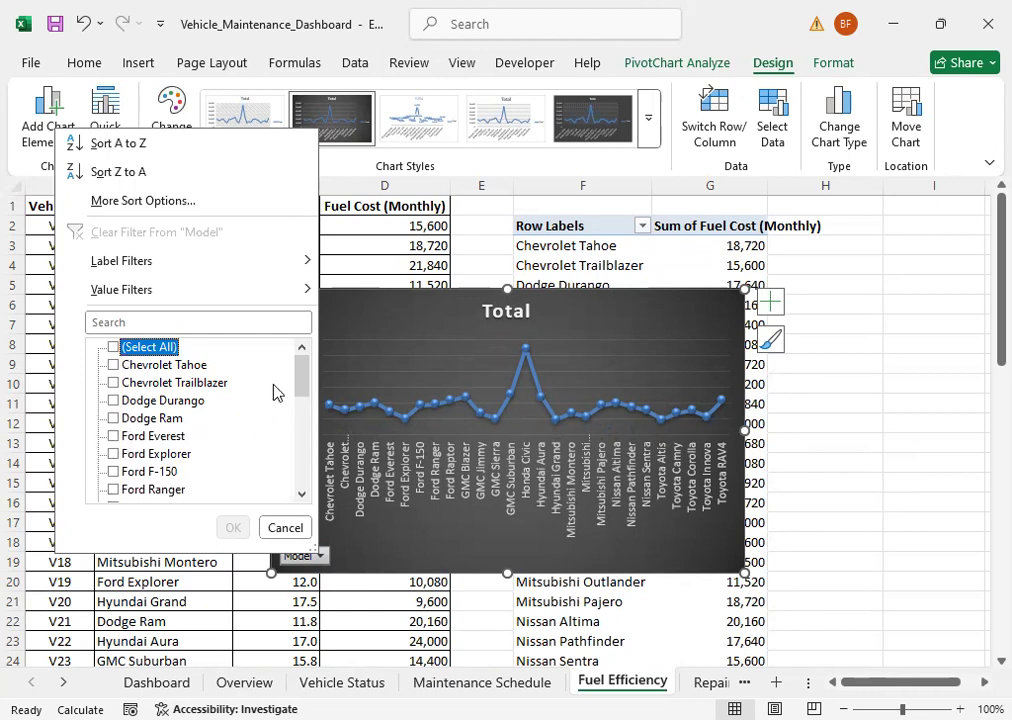
{"action": "left_click", "coordinate": [114, 366]}
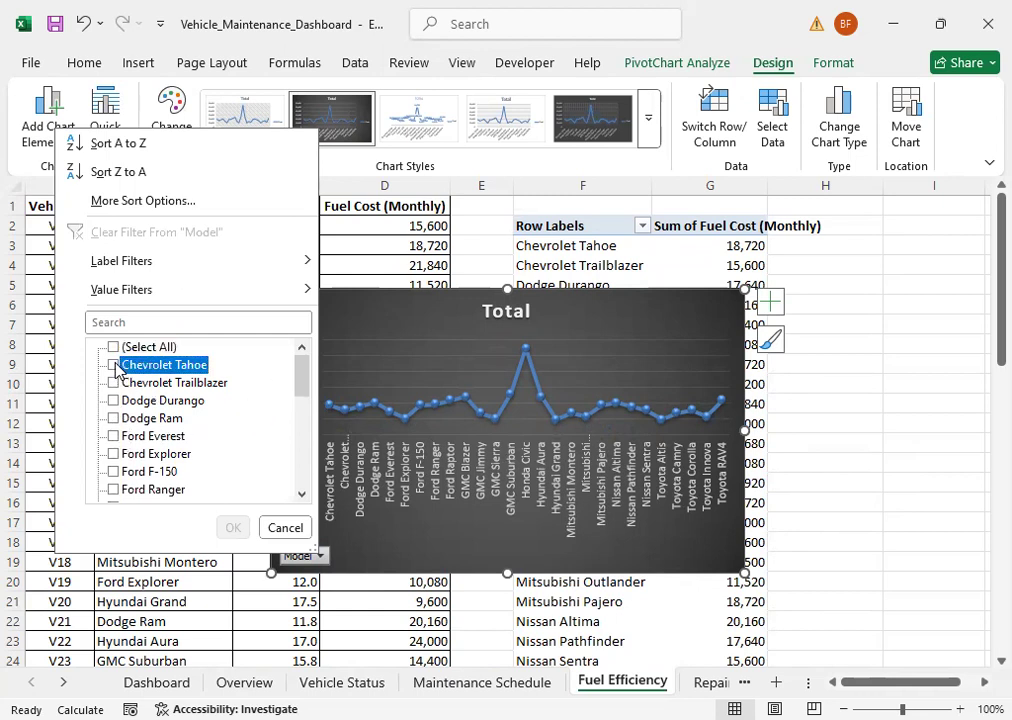
{"action": "left_click", "coordinate": [114, 384]}
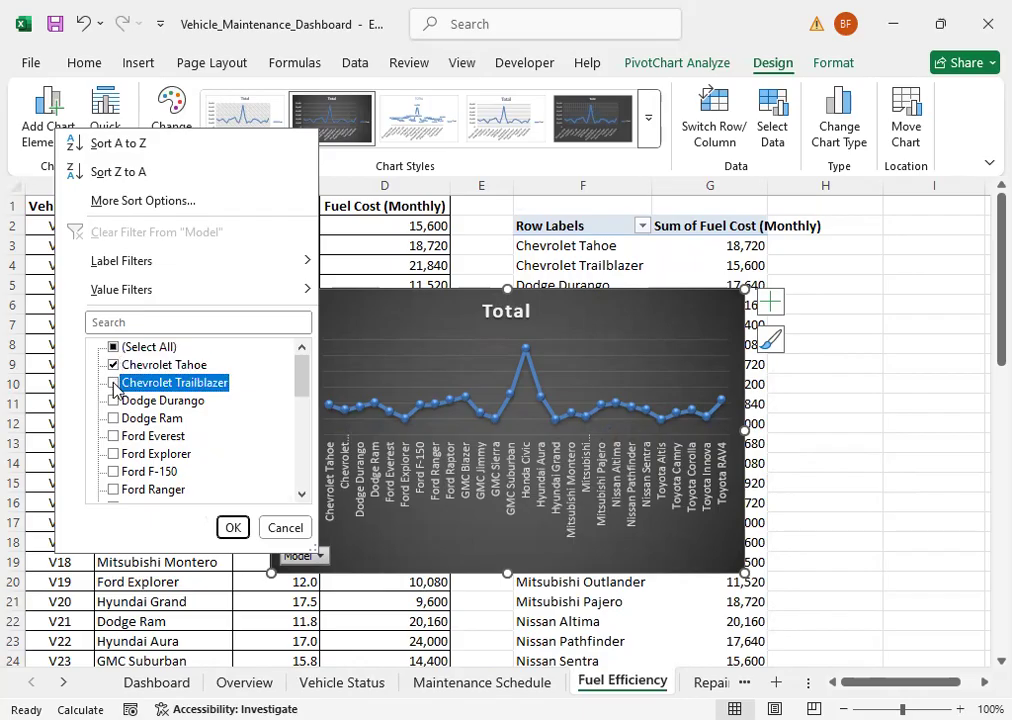
{"action": "left_click", "coordinate": [114, 401]}
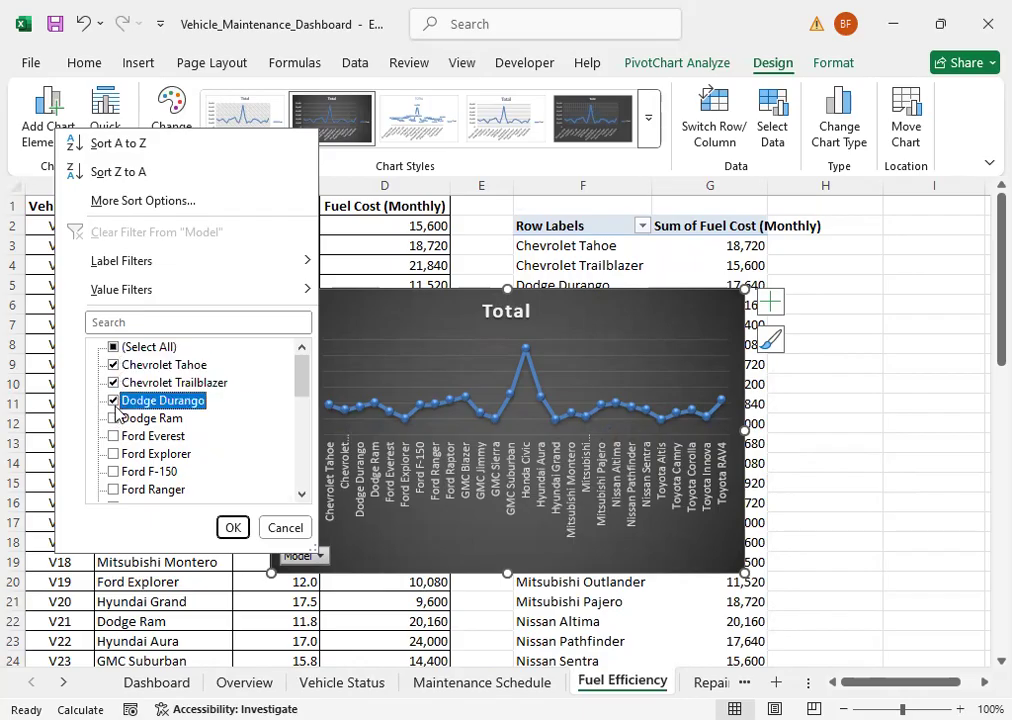
{"action": "left_click", "coordinate": [114, 419]}
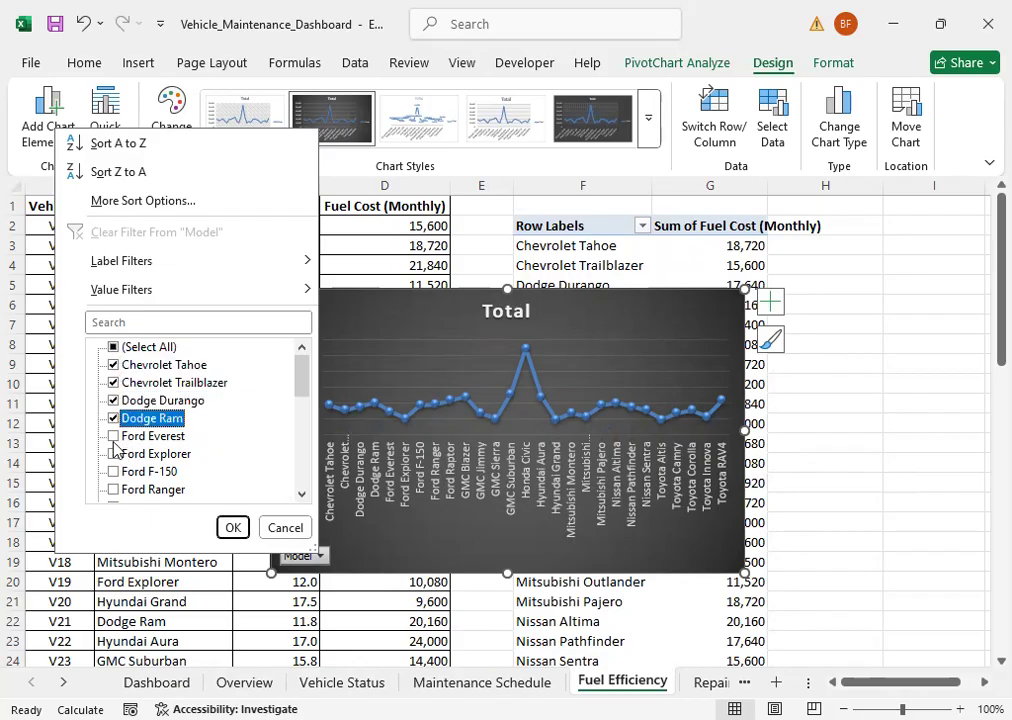
{"action": "left_click", "coordinate": [114, 437]}
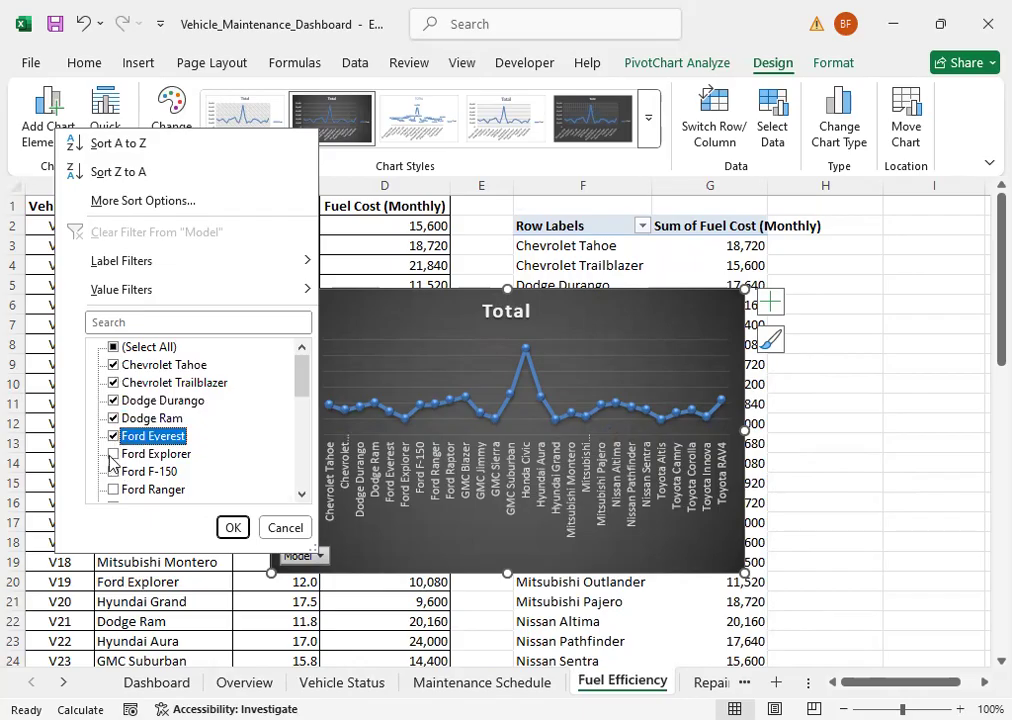
{"action": "left_click", "coordinate": [114, 455]}
{"action": "left_click", "coordinate": [114, 472]}
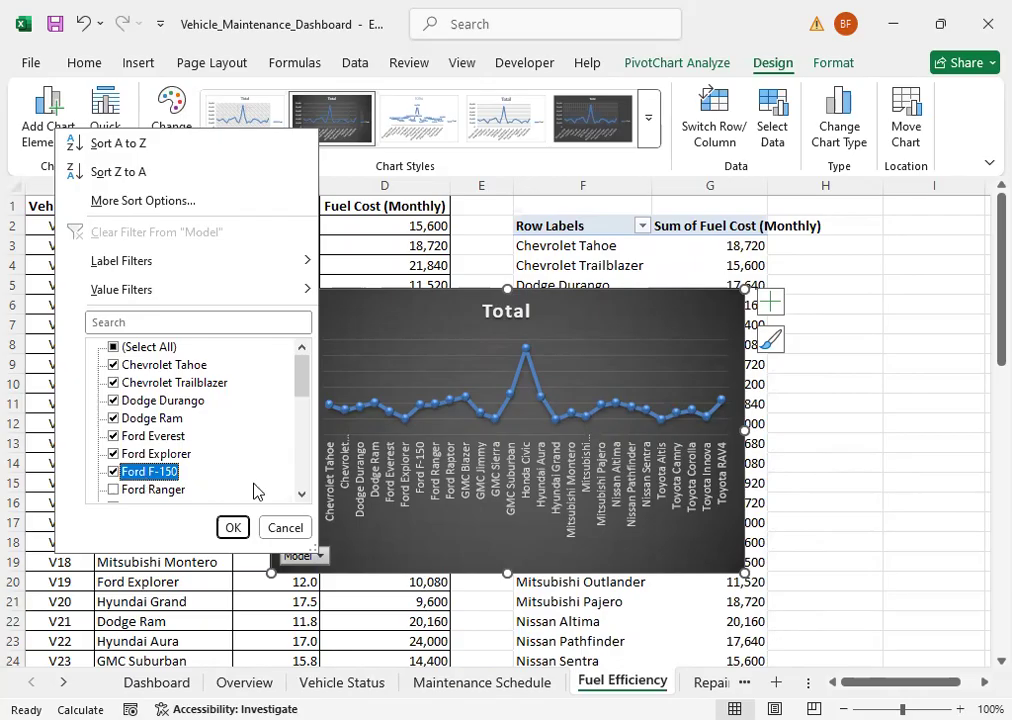
Step: Add Ford Ranger, Ford Raptor, GMC Blazer, GMC Jimmy, GMC Sierra and GMC Suburban to the Model filter and apply it
{"action": "left_click", "coordinate": [301, 494]}
{"action": "left_click", "coordinate": [301, 494]}
{"action": "left_click", "coordinate": [301, 494]}
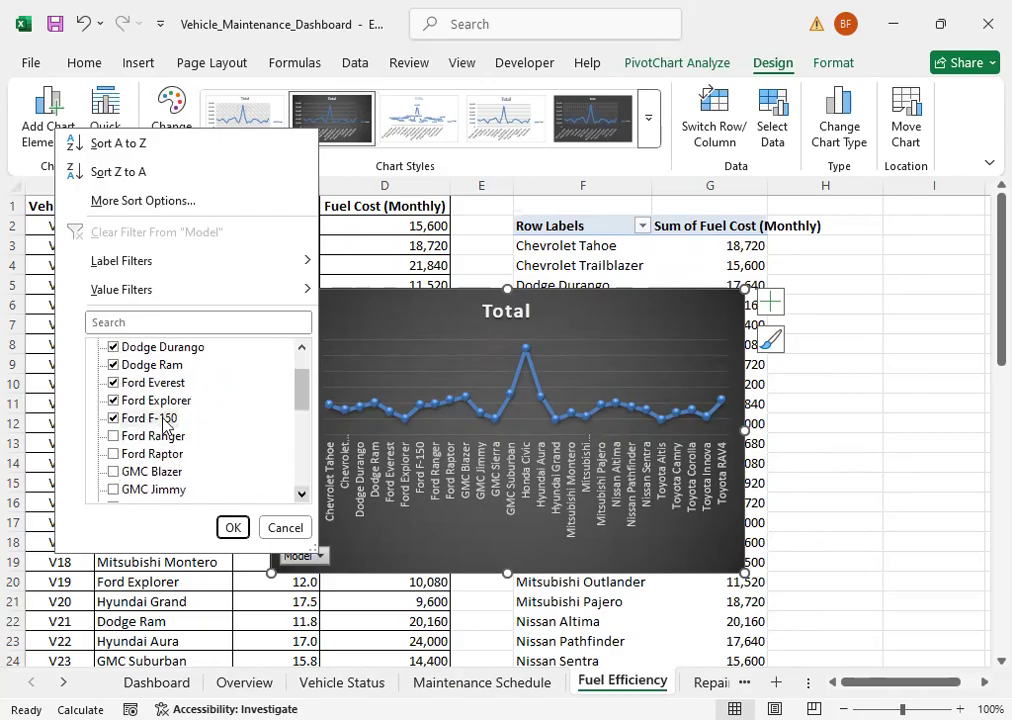
{"action": "left_click", "coordinate": [113, 438]}
{"action": "left_click", "coordinate": [113, 455]}
{"action": "left_click", "coordinate": [113, 473]}
{"action": "left_click", "coordinate": [113, 490]}
{"action": "left_click", "coordinate": [301, 494]}
{"action": "left_click", "coordinate": [301, 494]}
{"action": "left_click", "coordinate": [301, 494]}
{"action": "left_click", "coordinate": [300, 495]}
{"action": "left_click", "coordinate": [121, 454]}
{"action": "left_click", "coordinate": [115, 453]}
{"action": "left_click", "coordinate": [113, 436]}
{"action": "left_click_drag", "start_coordinate": [300, 411], "coordinate": [300, 355]}
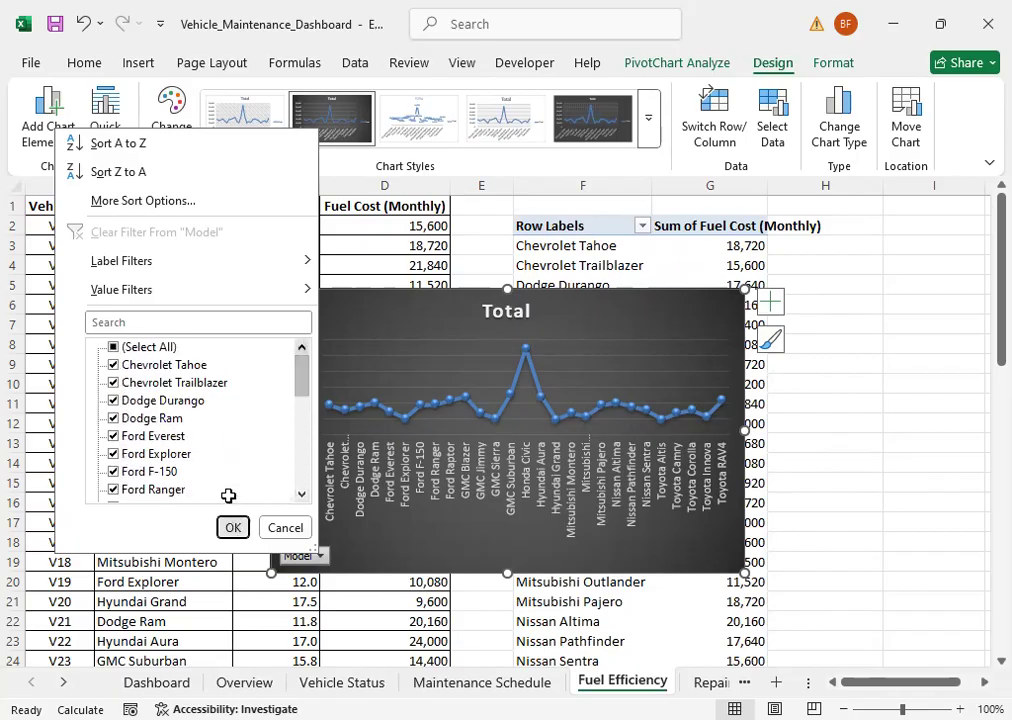
{"action": "key", "text": "Return"}
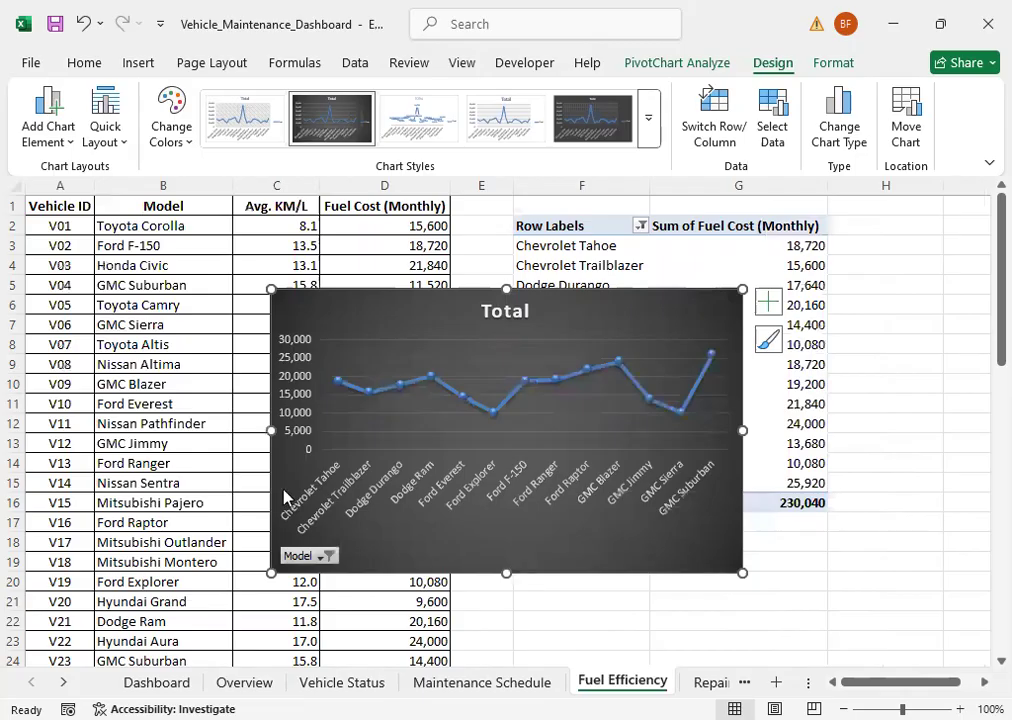
Step: Replace the fuel cost line chart's title with "Fuel Cost"
{"action": "left_click", "coordinate": [488, 313]}
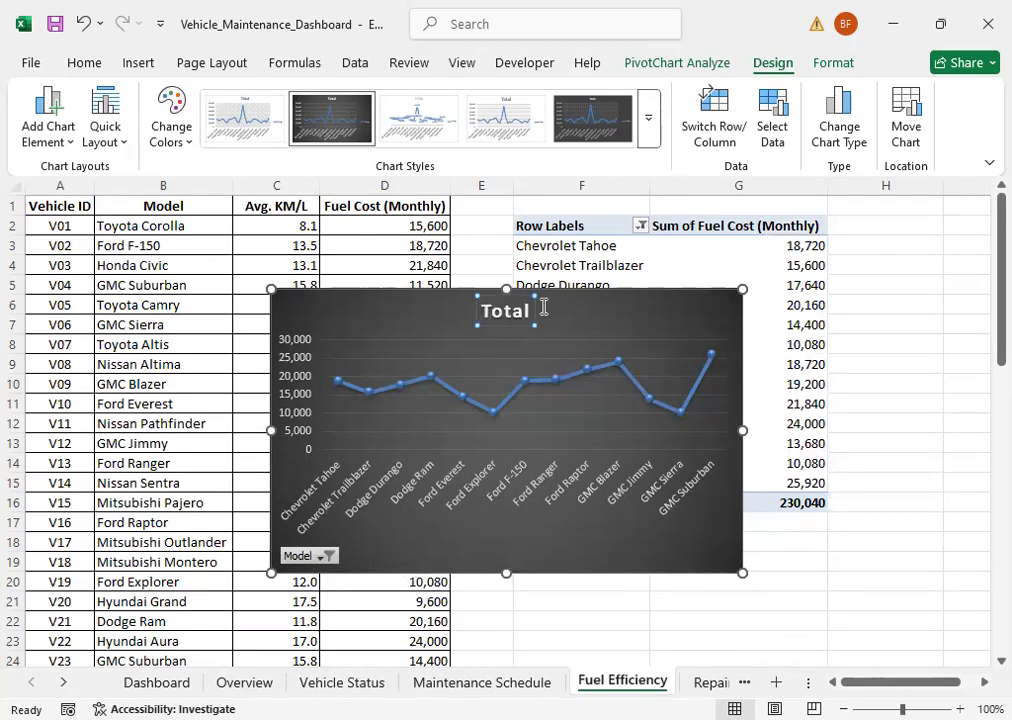
{"action": "double_click", "coordinate": [538, 309]}
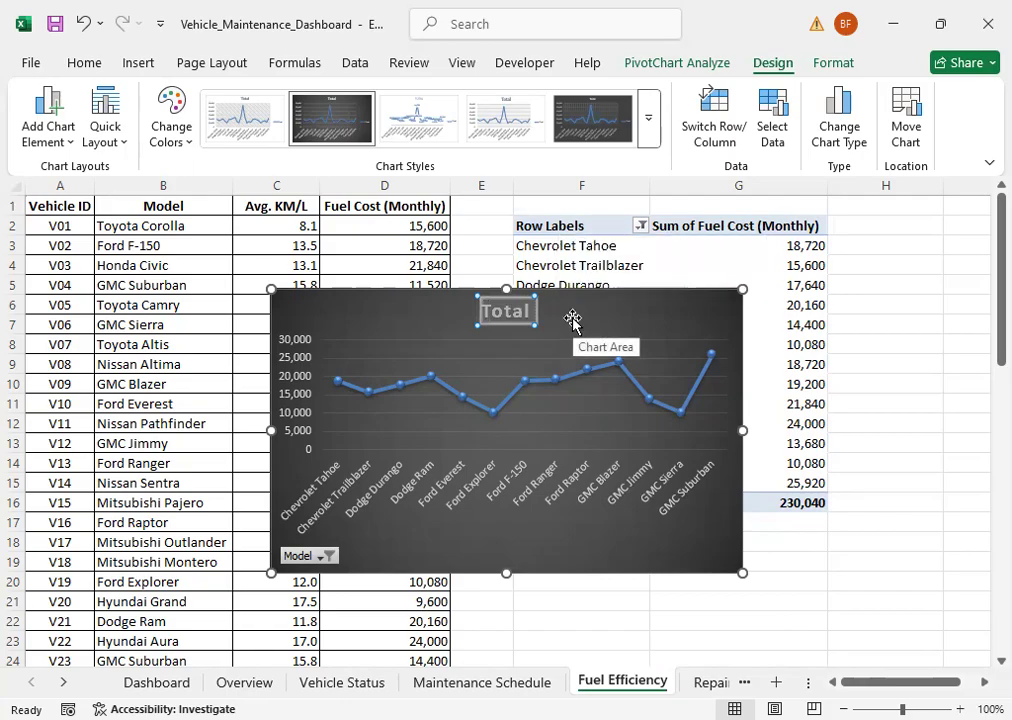
{"action": "type", "text": "Fuel"}
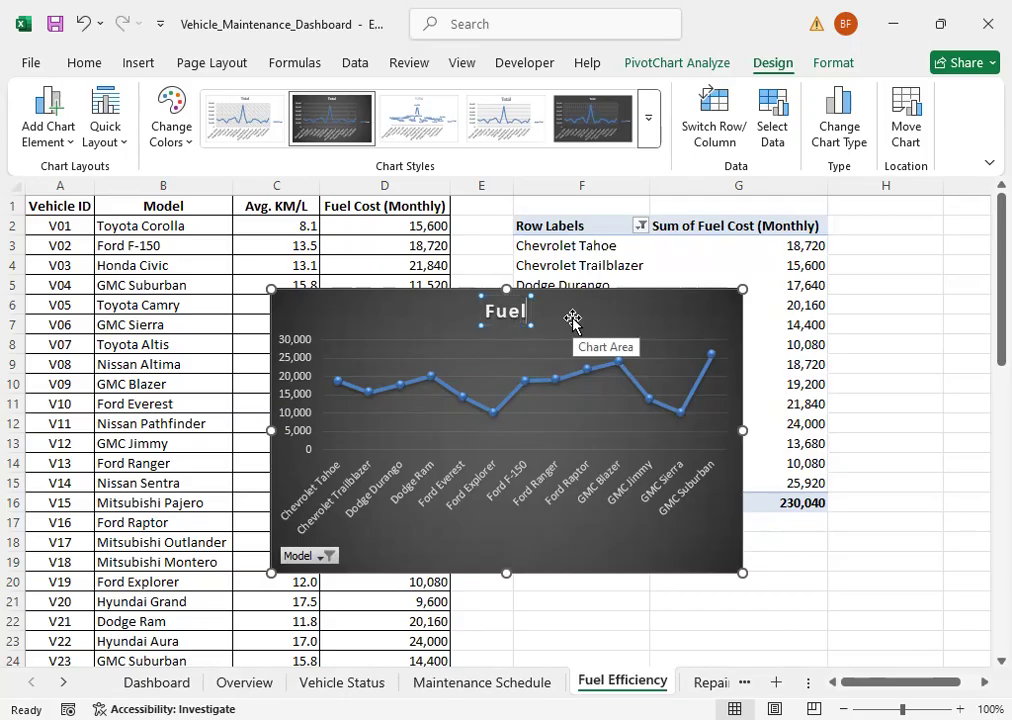
{"action": "type", "text": " Cost"}
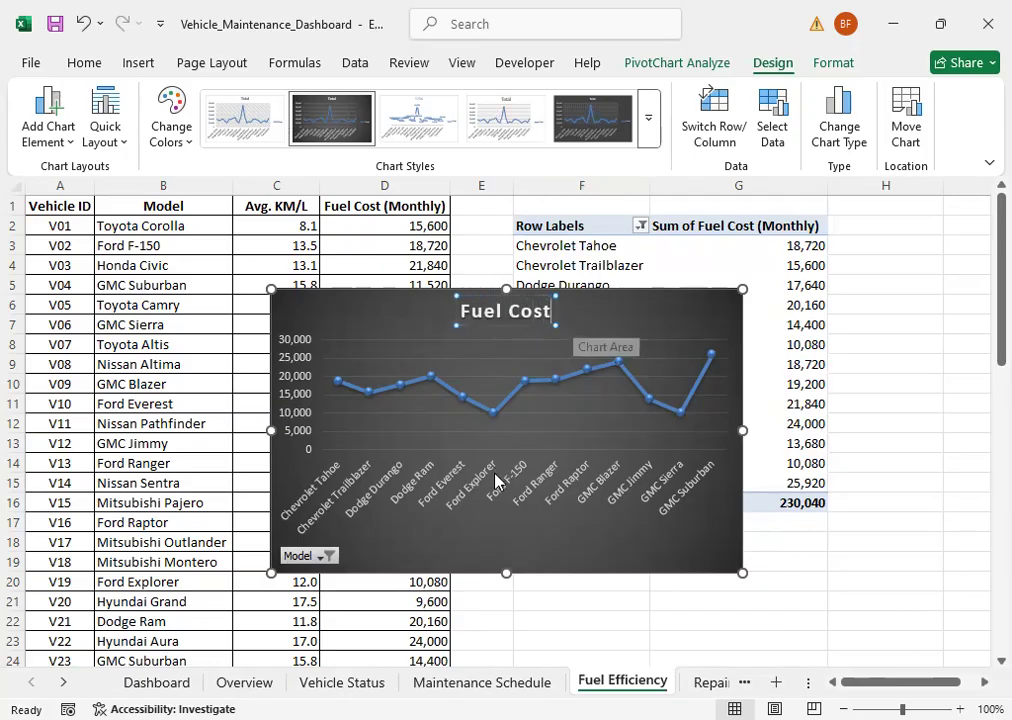
Step: Cut the Fuel Cost chart from the Fuel Efficiency sheet and paste it at cell B20 of the Dashboard sheet
{"action": "left_click", "coordinate": [477, 533]}
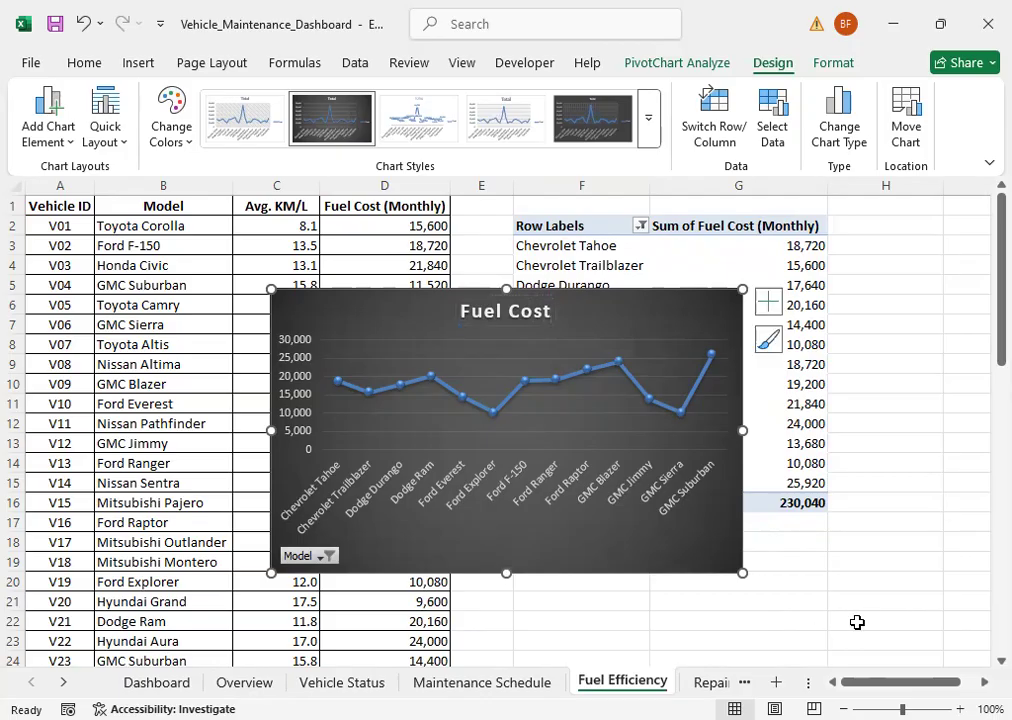
{"action": "key", "text": "Delete"}
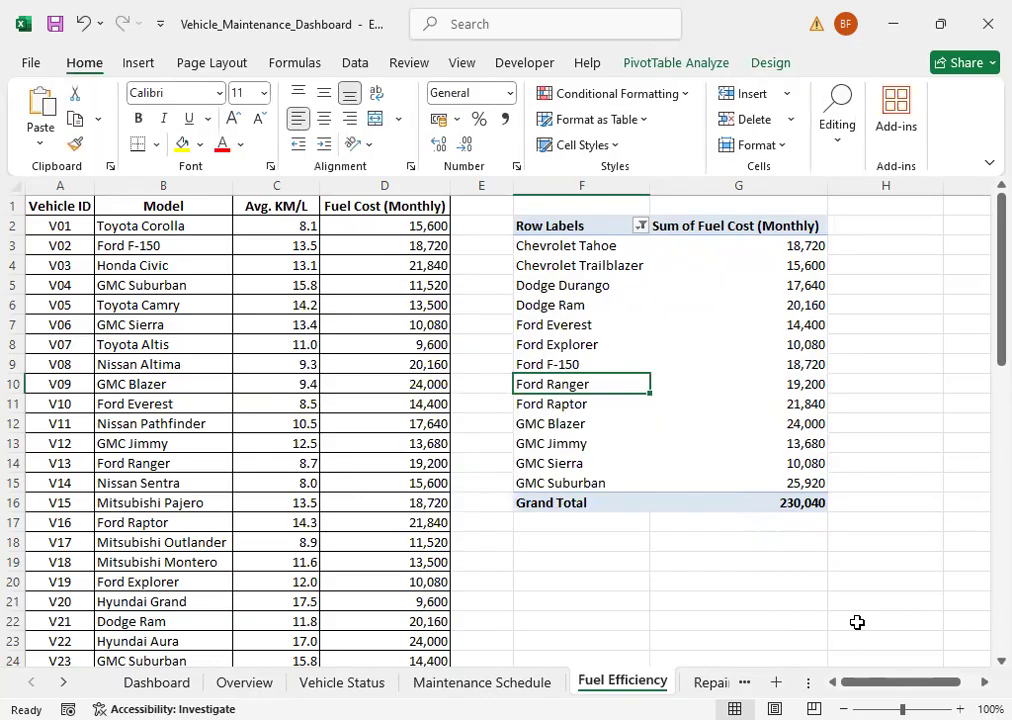
{"action": "left_click", "coordinate": [184, 362]}
{"action": "scroll", "coordinate": [202, 434], "scroll_direction": "down", "scroll_amount": 1}
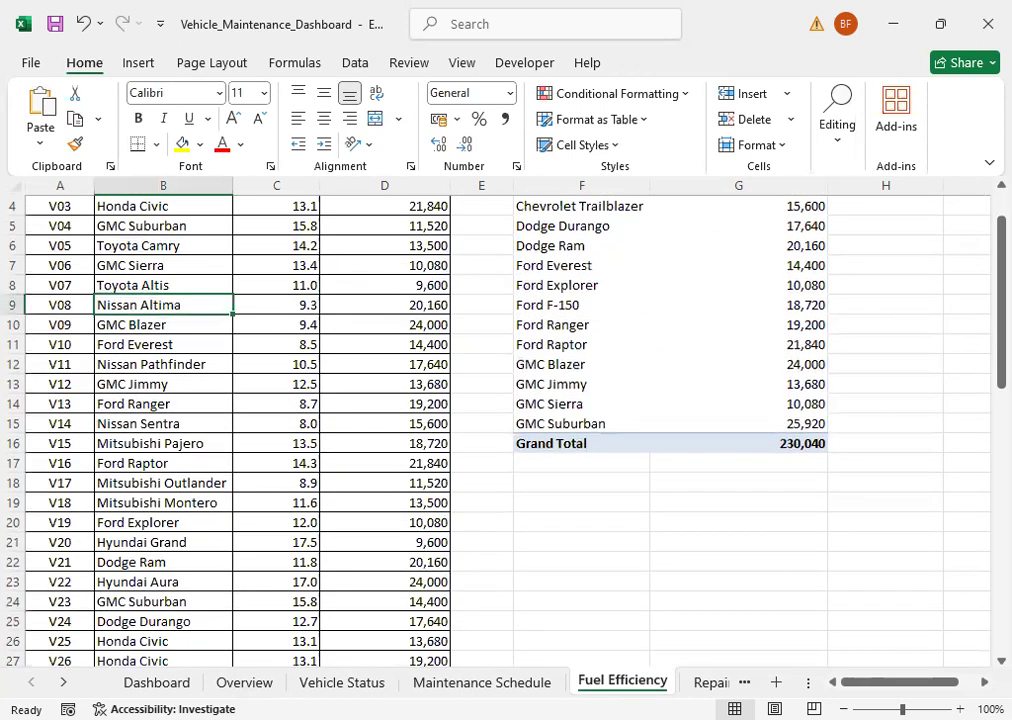
{"action": "left_click", "coordinate": [160, 680]}
{"action": "left_click", "coordinate": [140, 508]}
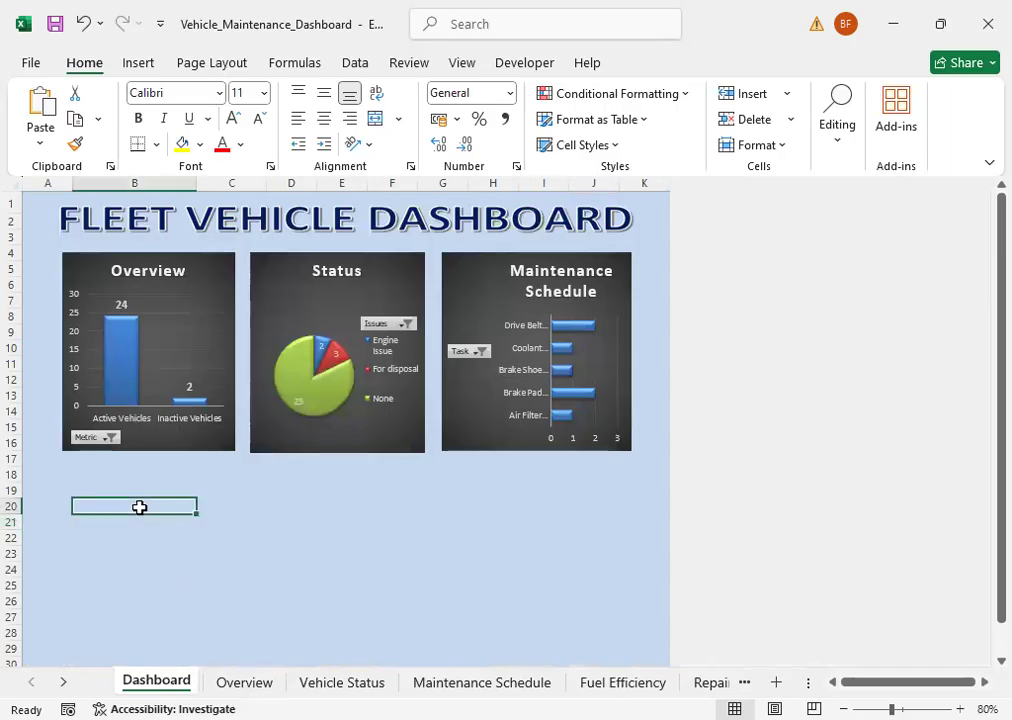
{"action": "key", "text": "ctrl+v"}
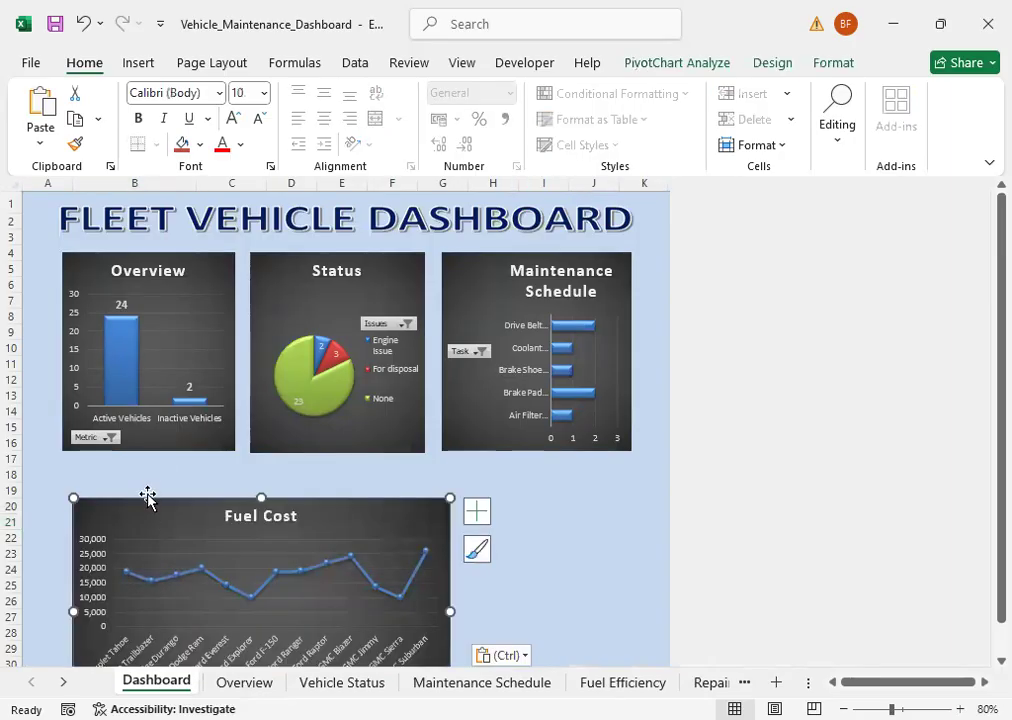
Step: Resize the Fuel Cost chart on the Dashboard to match the width and height of the Overview chart
{"action": "left_click_drag", "start_coordinate": [147, 497], "coordinate": [135, 418]}
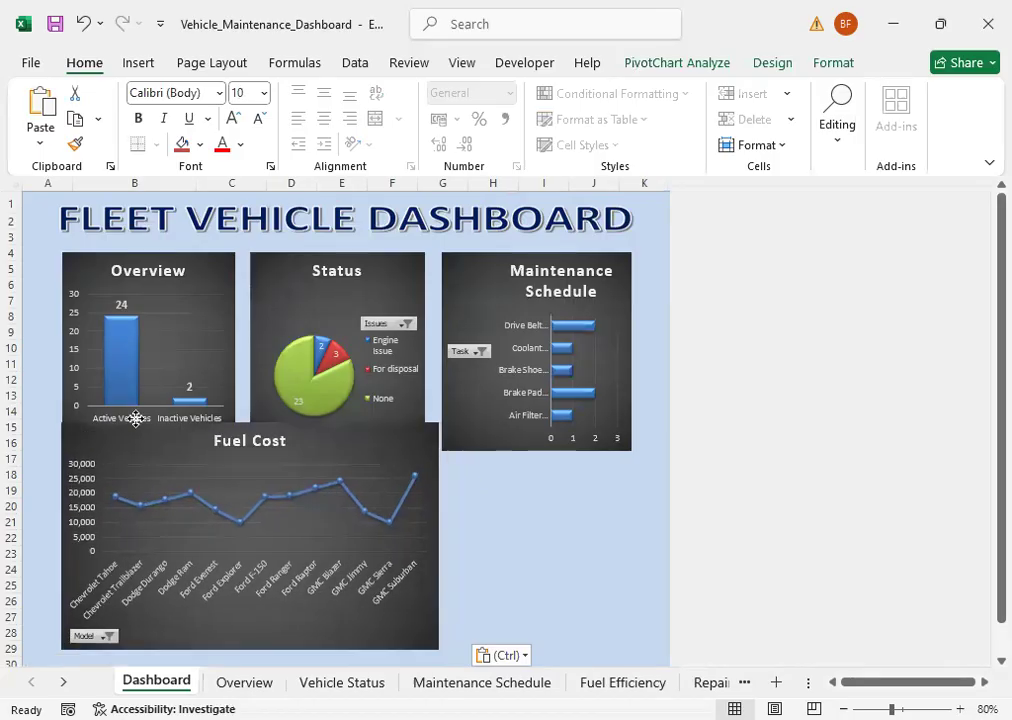
{"action": "left_click_drag", "start_coordinate": [439, 536], "coordinate": [236, 530]}
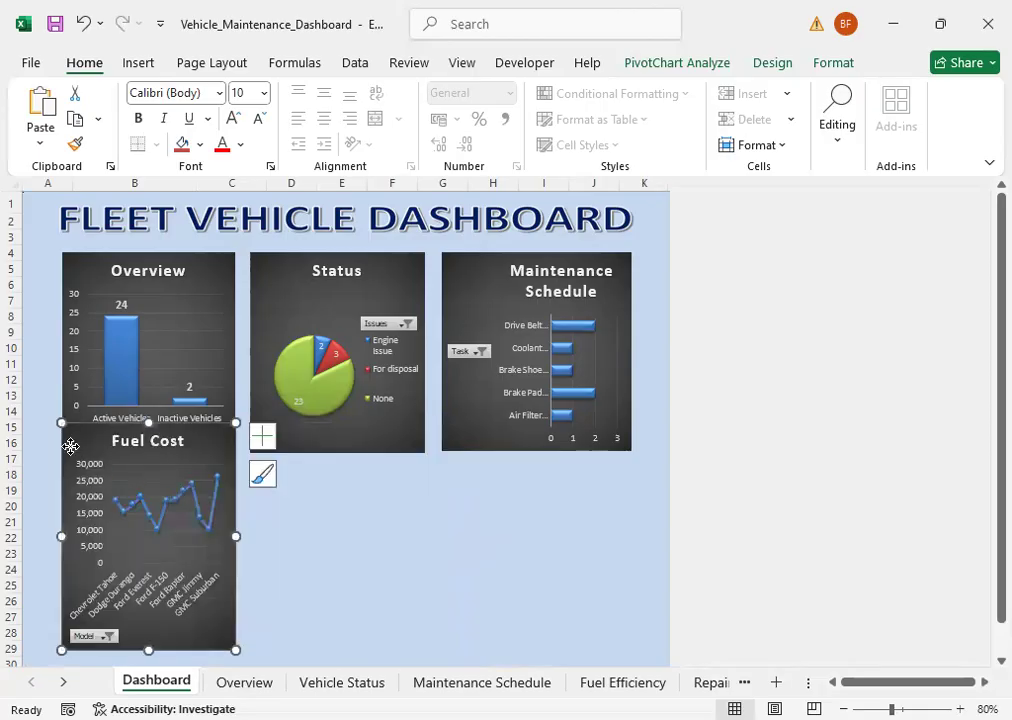
{"action": "left_click_drag", "start_coordinate": [61, 460], "coordinate": [177, 291]}
{"action": "left_click_drag", "start_coordinate": [260, 472], "coordinate": [304, 455]}
{"action": "key", "text": "Escape"}
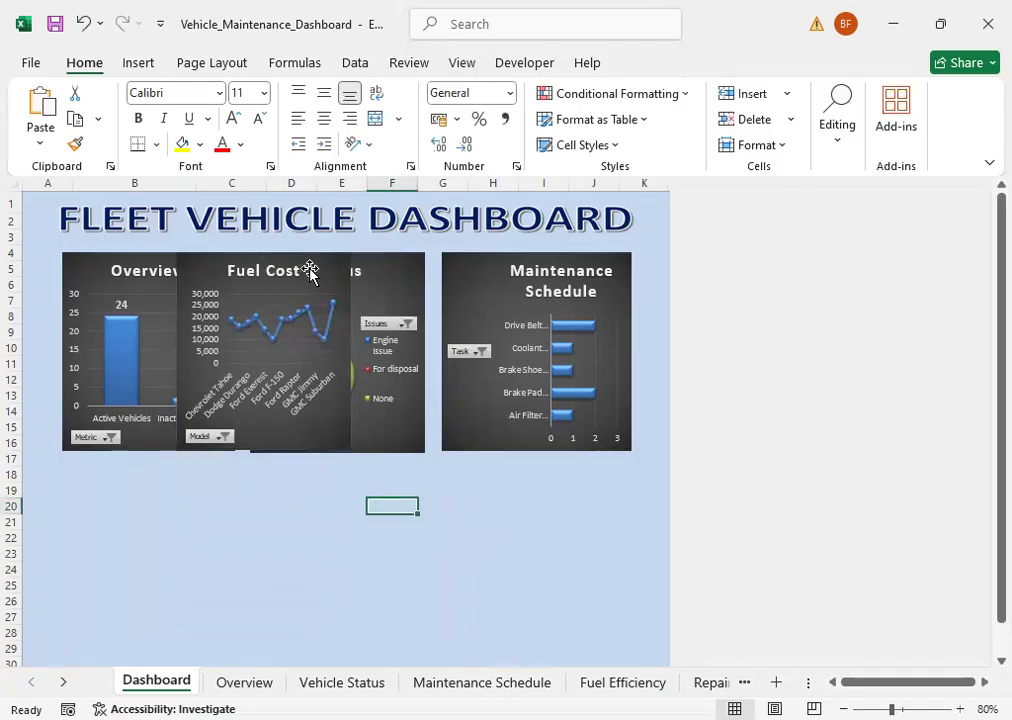
Step: Place the Fuel Cost chart directly below the Overview chart, aligned with its side edges and starting at about row 18
{"action": "left_click_drag", "start_coordinate": [319, 264], "coordinate": [204, 480]}
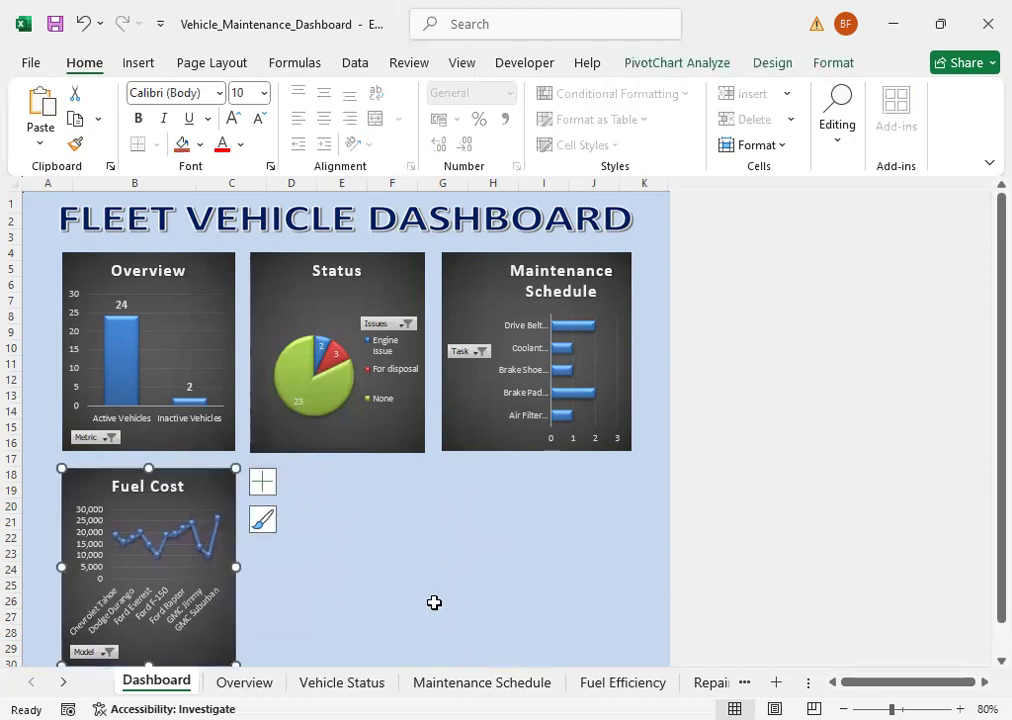
{"action": "scroll", "coordinate": [460, 620], "scroll_direction": "down", "scroll_amount": 2}
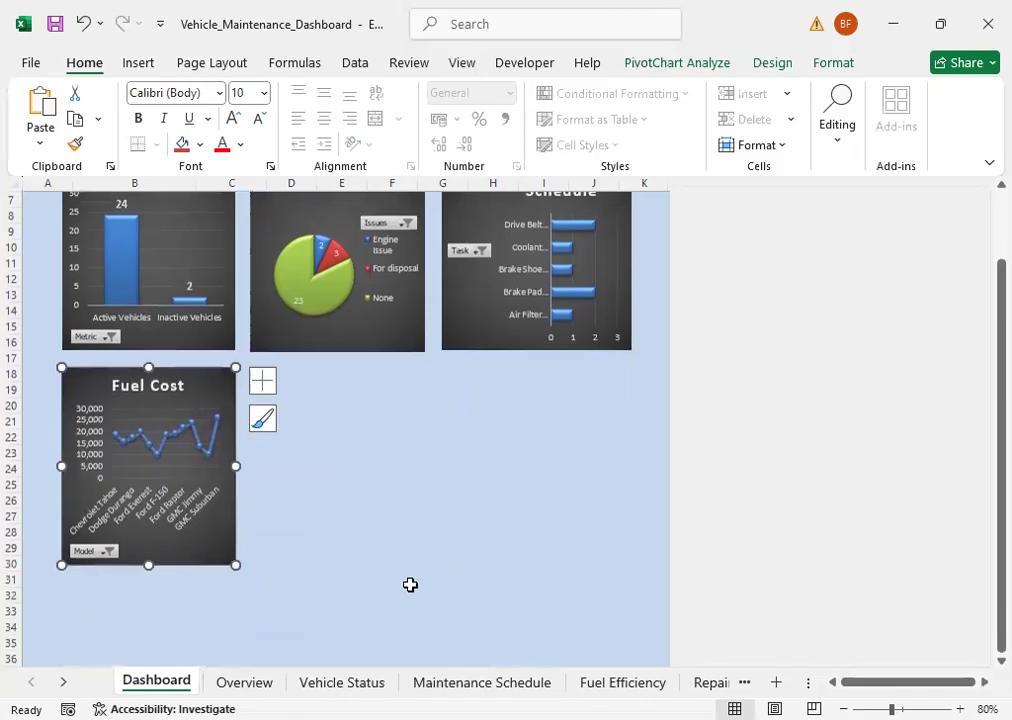
{"action": "scroll", "coordinate": [410, 584], "scroll_direction": "up", "scroll_amount": 2}
{"action": "left_click", "coordinate": [410, 584]}
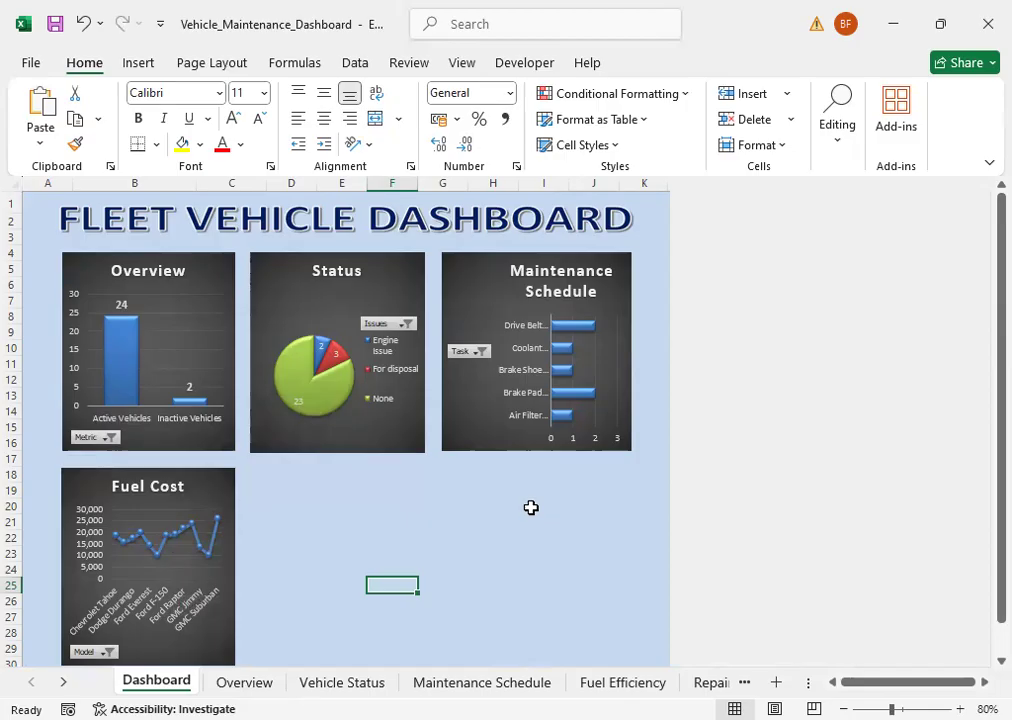
Step: Add Outside End data labels to the bars of the Maintenance Schedule chart on the Dashboard
{"action": "left_click", "coordinate": [569, 389]}
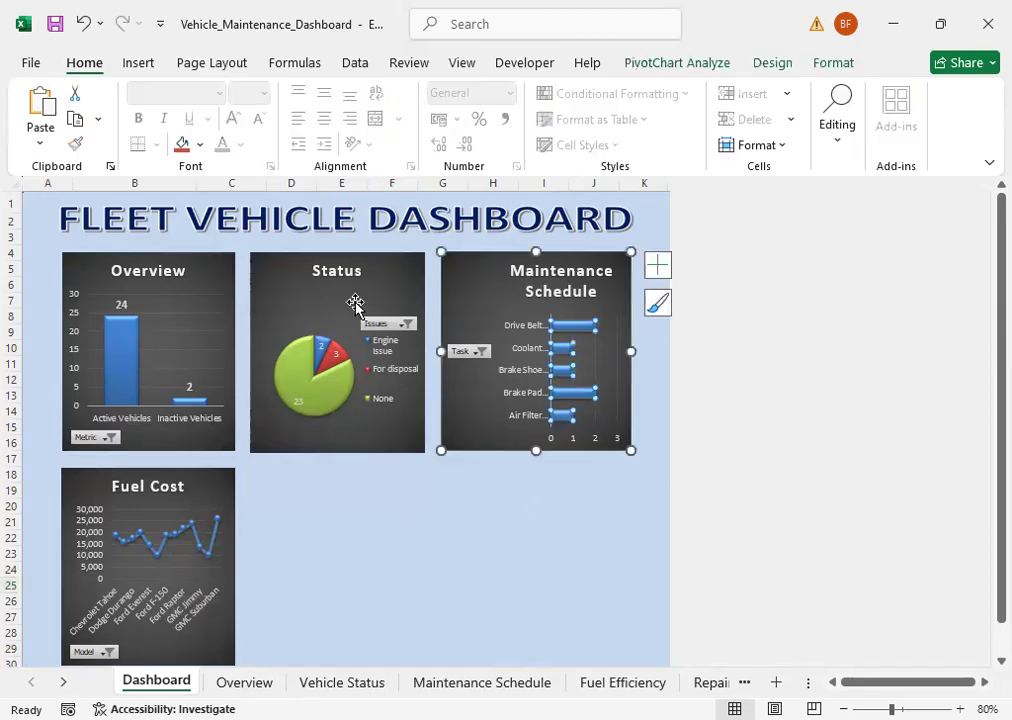
{"action": "left_click", "coordinate": [775, 64]}
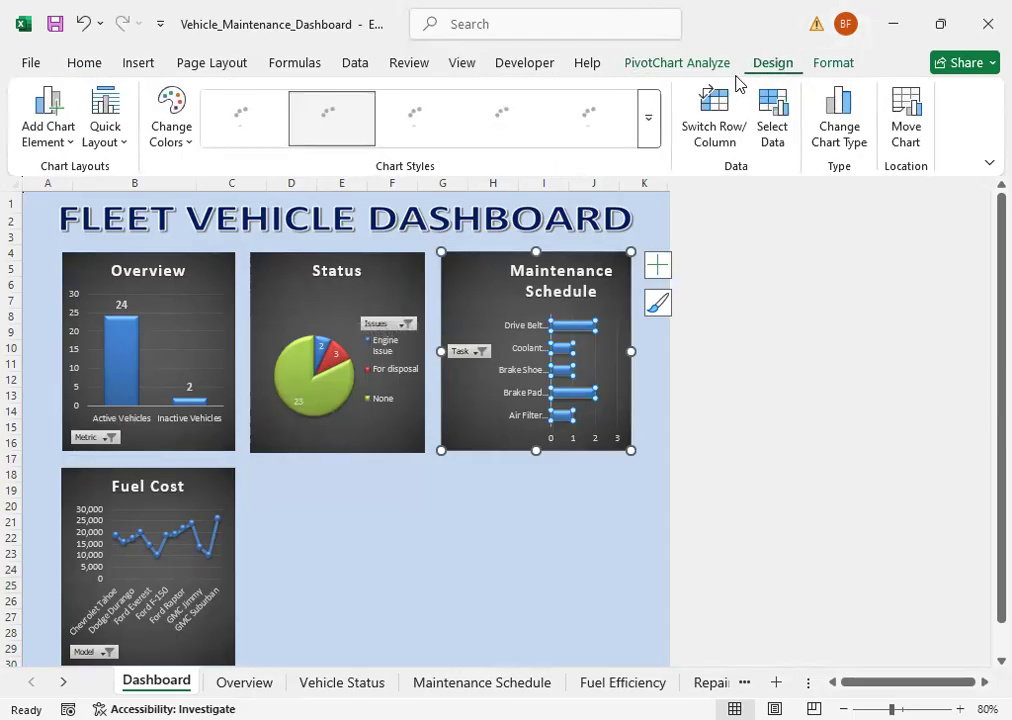
{"action": "left_click", "coordinate": [58, 135]}
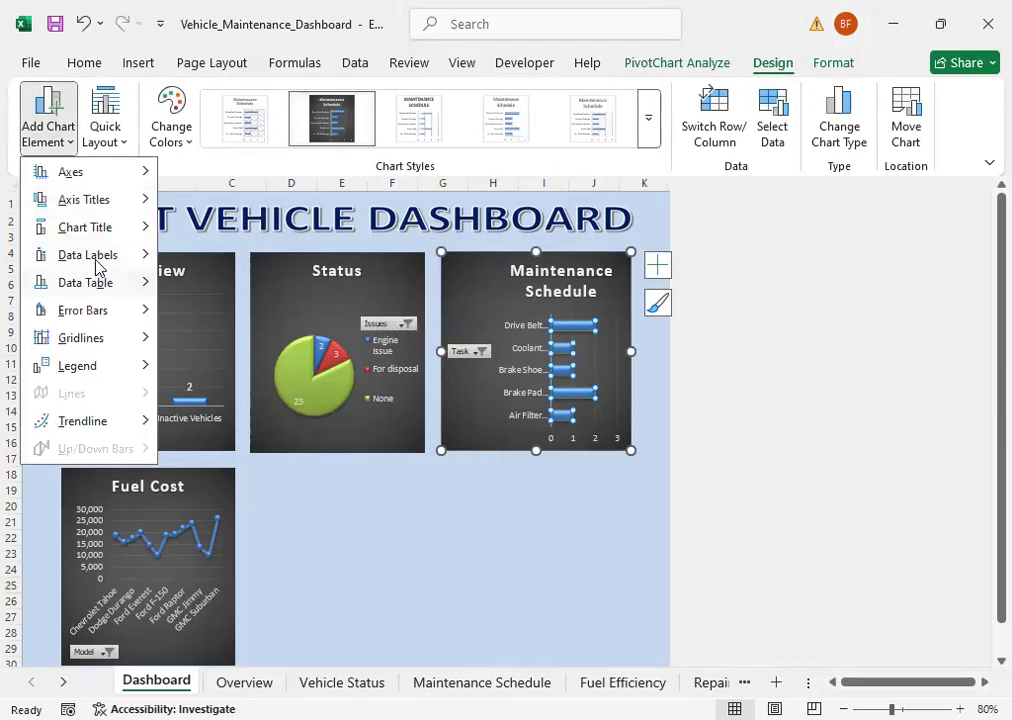
{"action": "mouse_move", "coordinate": [96, 262]}
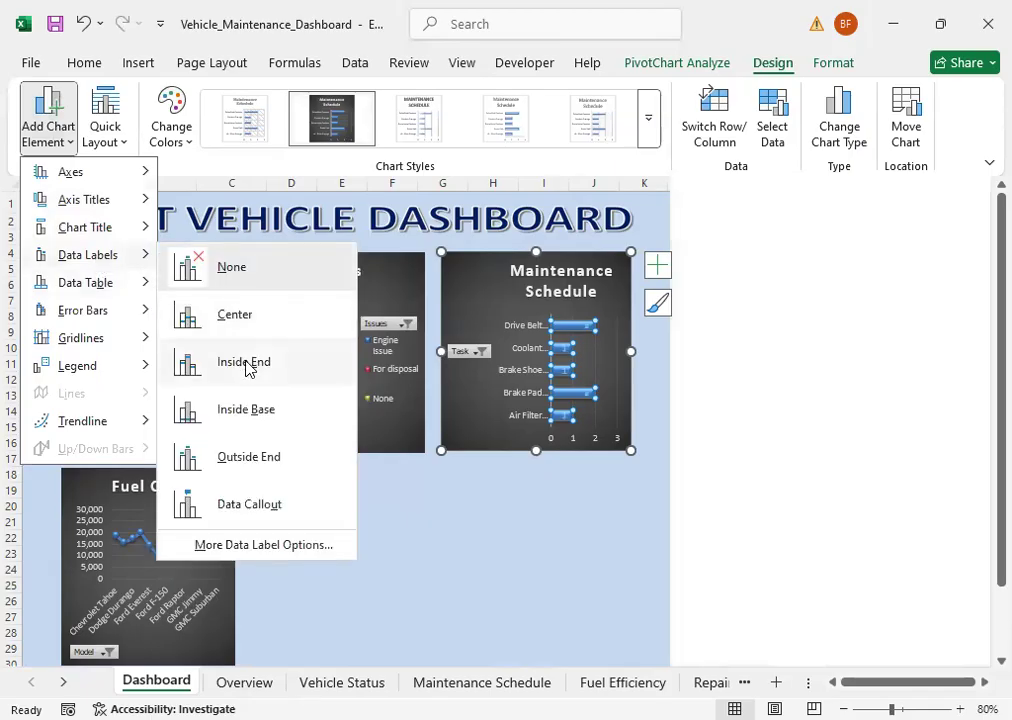
{"action": "left_click", "coordinate": [248, 457]}
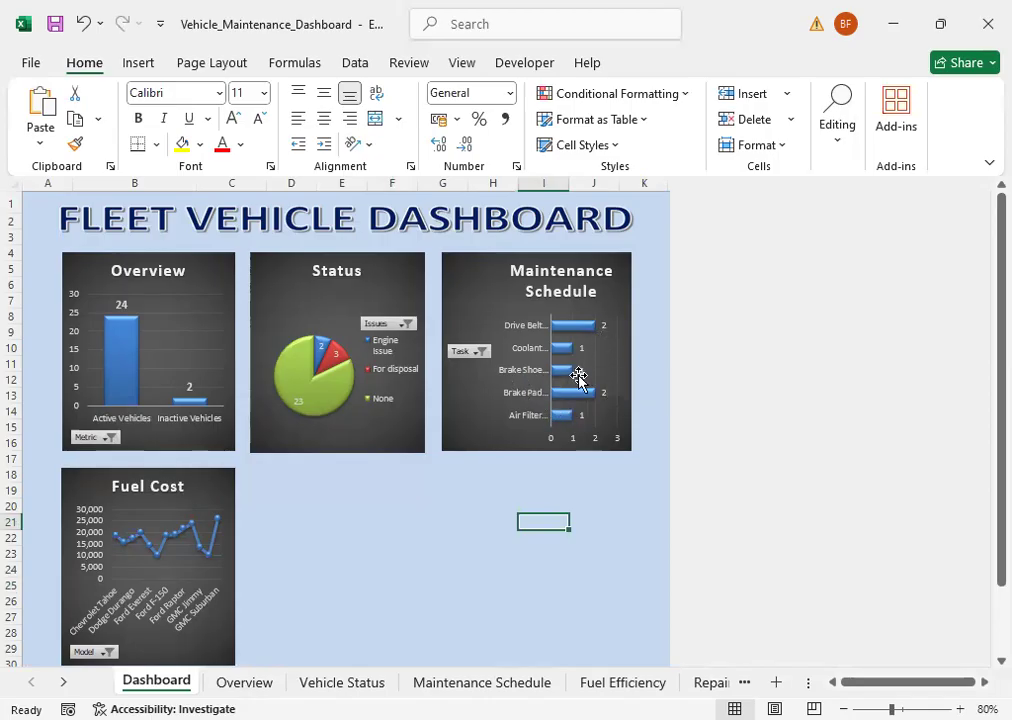
{"action": "left_click", "coordinate": [486, 490]}
{"action": "left_click", "coordinate": [331, 488]}
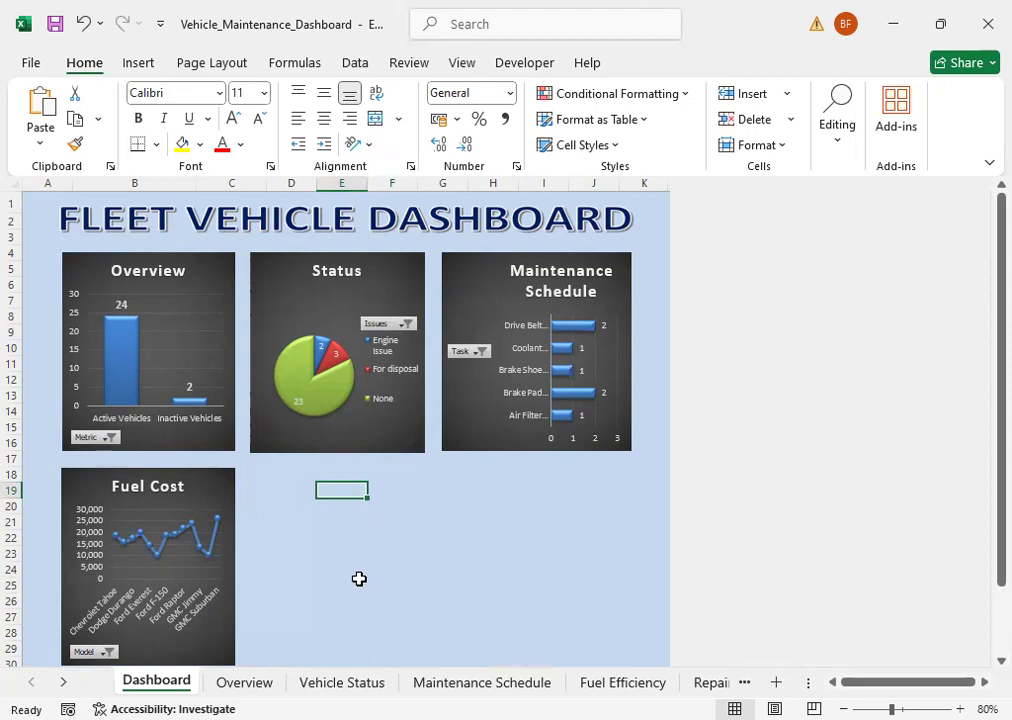
Step: Review the Sum of Fuel Cost (Monthly) and Sum of Avg. KM/L PivotTables on the Fuel Efficiency sheet
{"action": "left_click", "coordinate": [603, 686]}
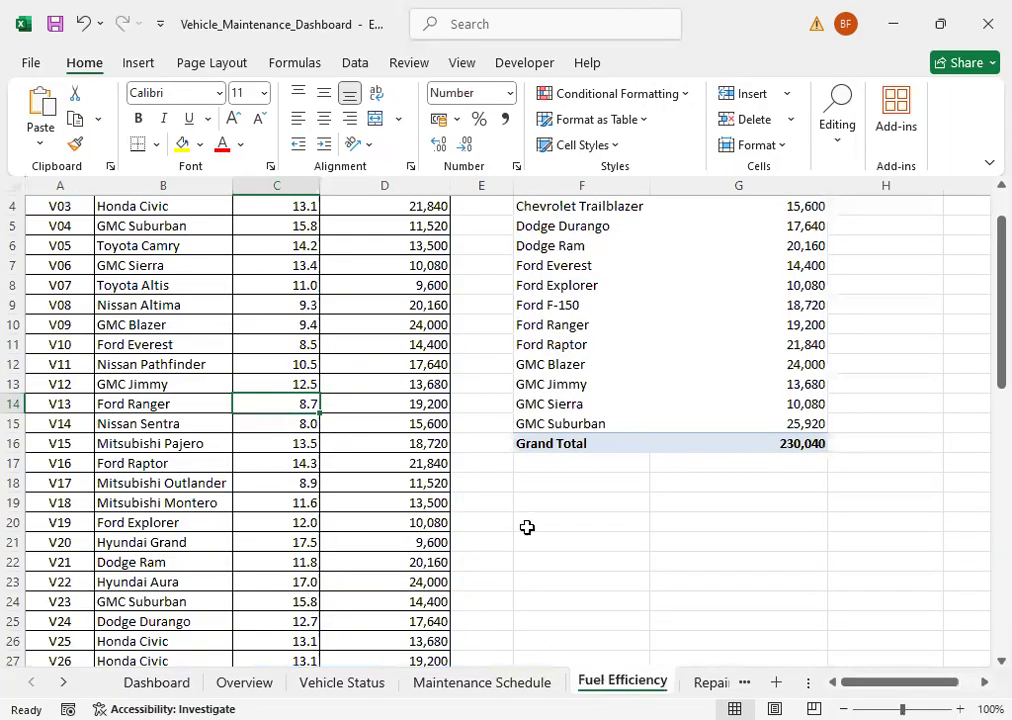
{"action": "scroll", "coordinate": [525, 527], "scroll_direction": "up", "scroll_amount": 1}
{"action": "scroll", "coordinate": [537, 523], "scroll_direction": "down", "scroll_amount": 6}
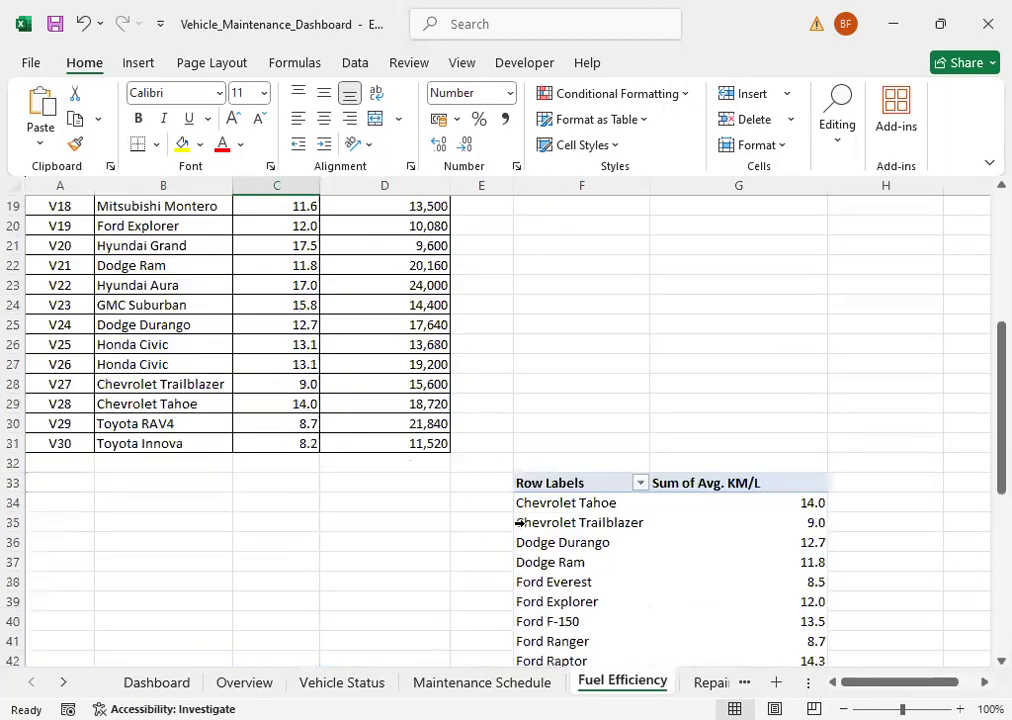
{"action": "scroll", "coordinate": [533, 540], "scroll_direction": "down", "scroll_amount": 5}
{"action": "scroll", "coordinate": [533, 540], "scroll_direction": "up", "scroll_amount": 5}
{"action": "scroll", "coordinate": [515, 478], "scroll_direction": "up", "scroll_amount": 5}
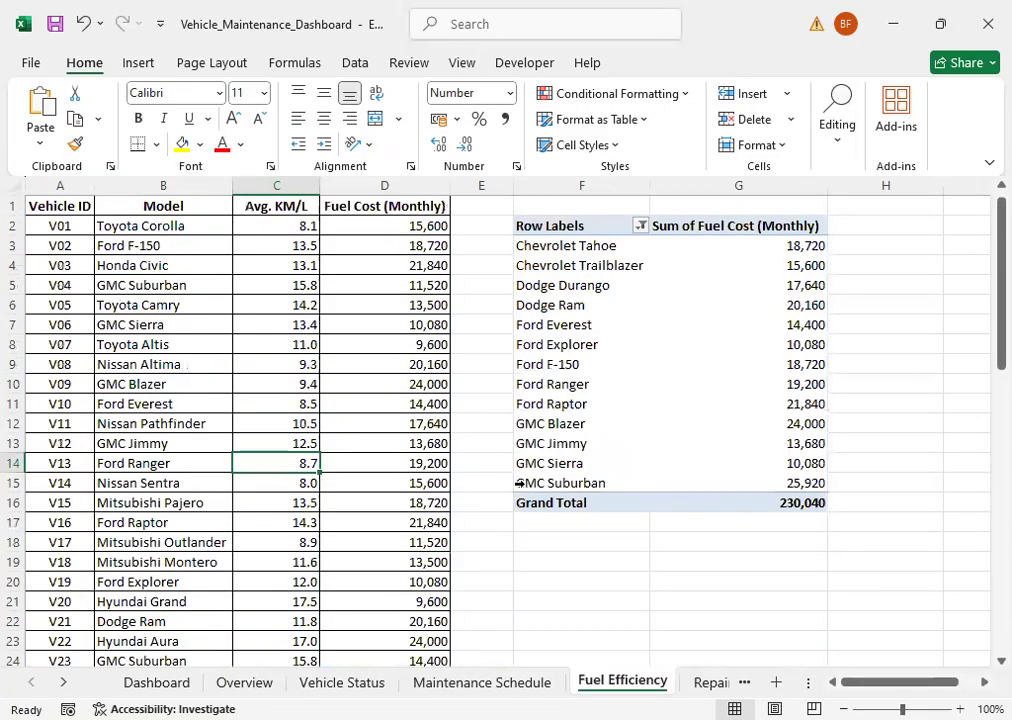
Step: Insert an Area PivotChart from the Sum of Avg. KM/L PivotTable on the Fuel Efficiency sheet
{"action": "left_click", "coordinate": [594, 365]}
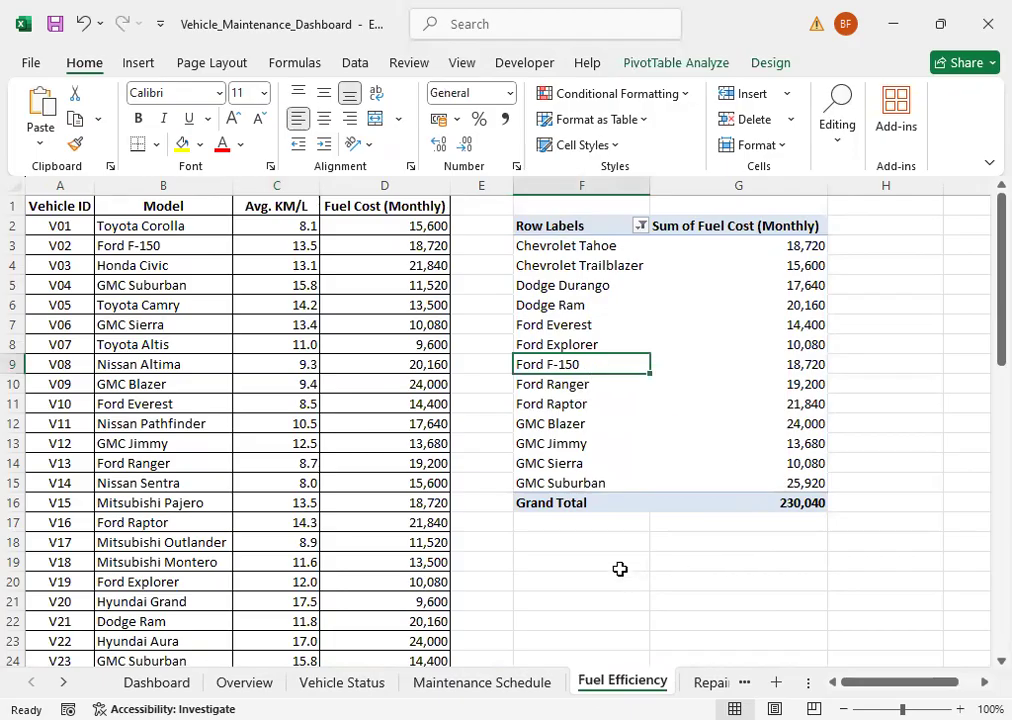
{"action": "scroll", "coordinate": [540, 424], "scroll_direction": "down", "scroll_amount": 8}
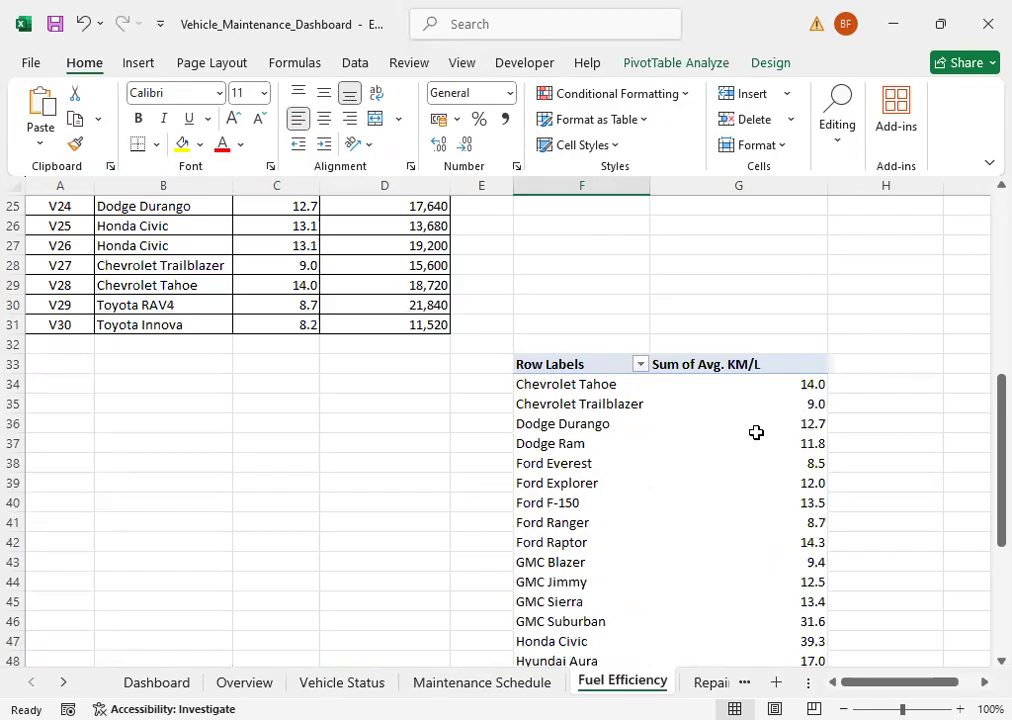
{"action": "scroll", "coordinate": [746, 450], "scroll_direction": "down", "scroll_amount": 2}
{"action": "scroll", "coordinate": [648, 395], "scroll_direction": "down", "scroll_amount": 1}
{"action": "scroll", "coordinate": [646, 388], "scroll_direction": "up", "scroll_amount": 2}
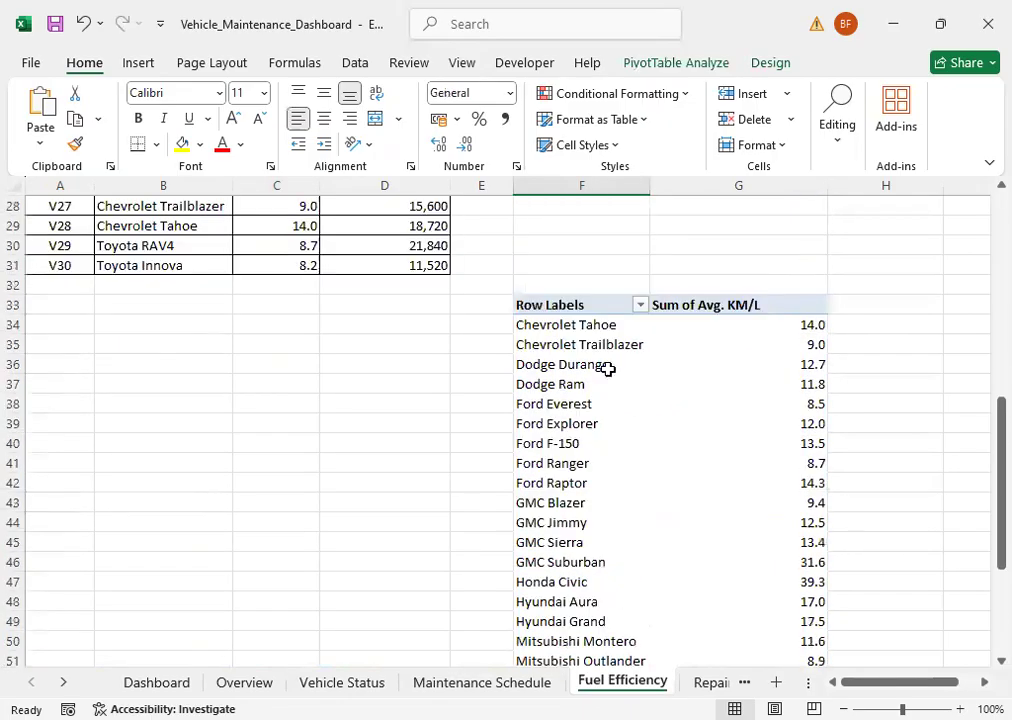
{"action": "left_click", "coordinate": [584, 427]}
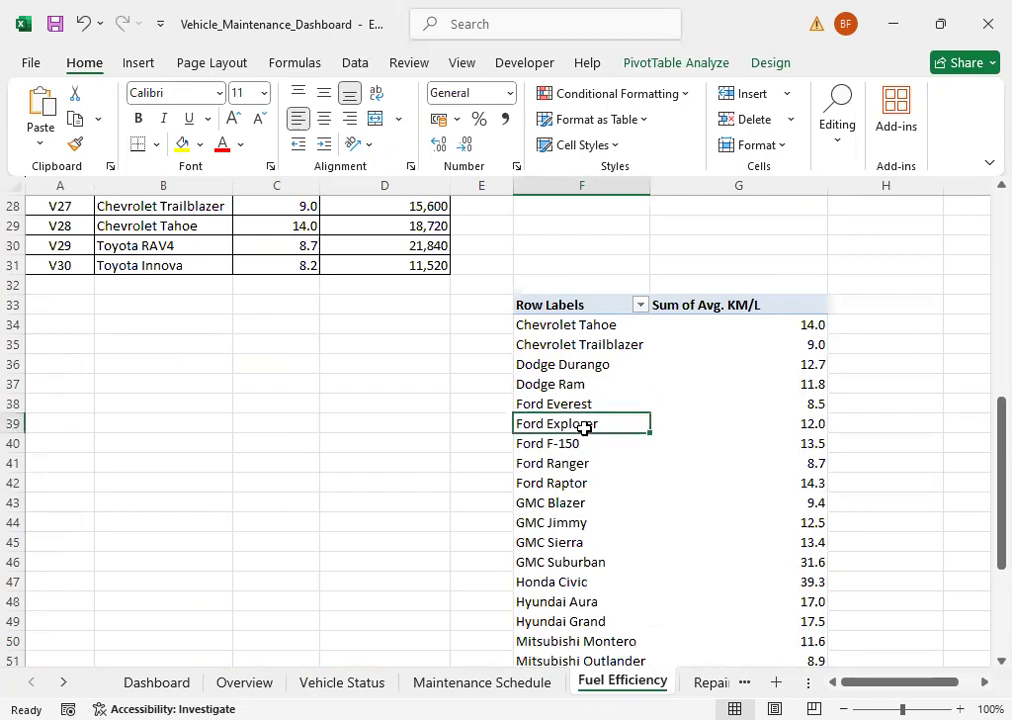
{"action": "left_click", "coordinate": [689, 63]}
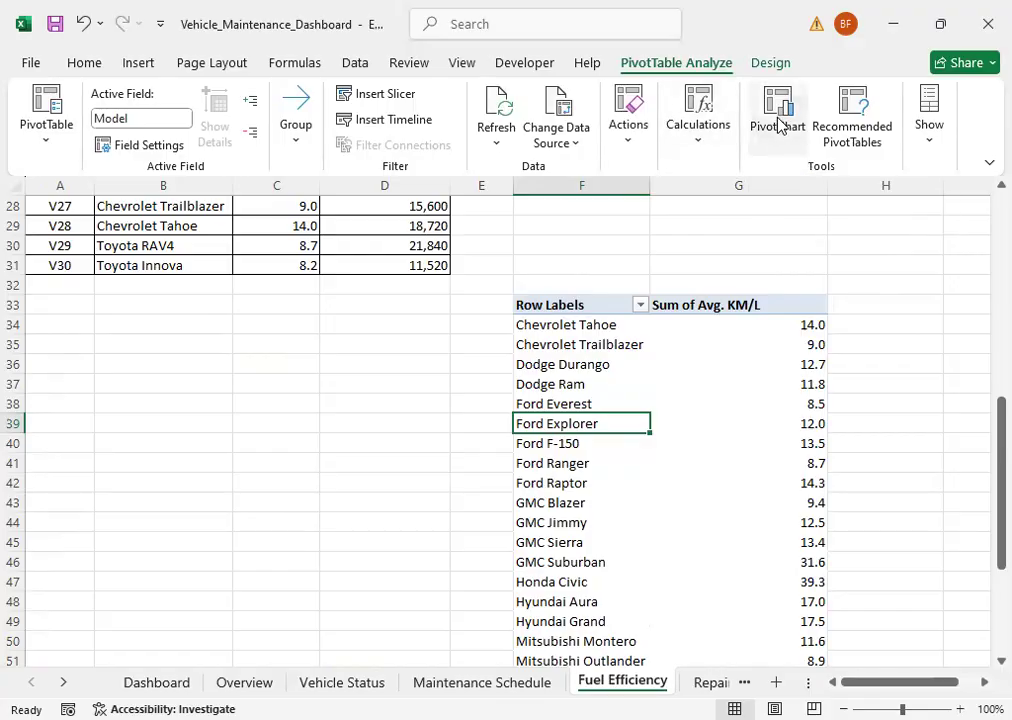
{"action": "left_click", "coordinate": [779, 124]}
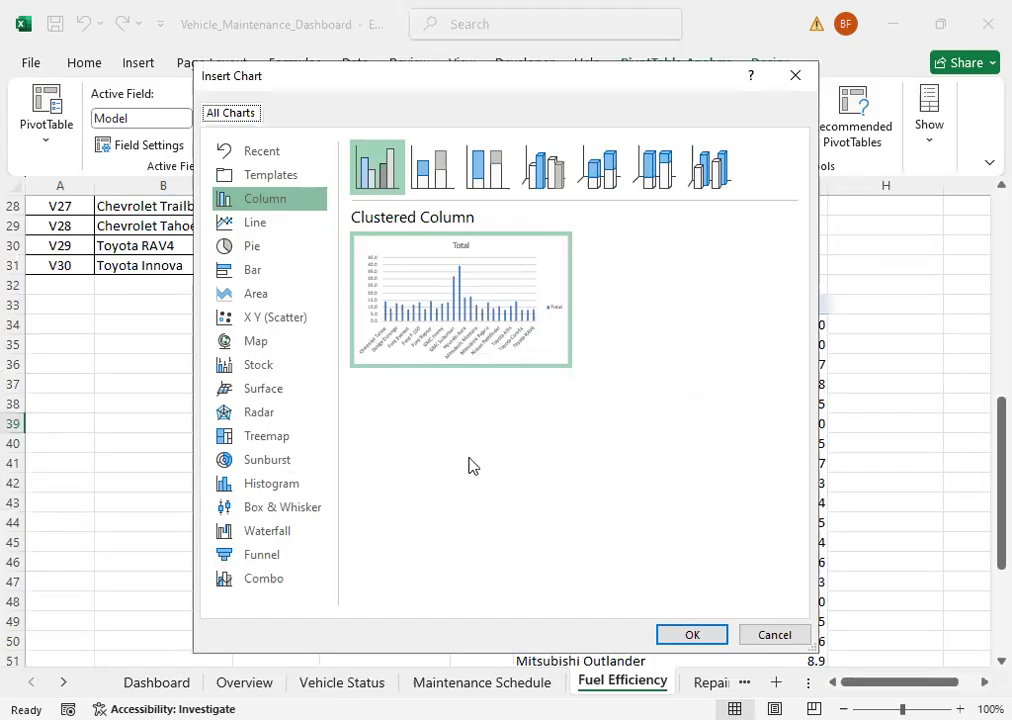
{"action": "left_click", "coordinate": [259, 297]}
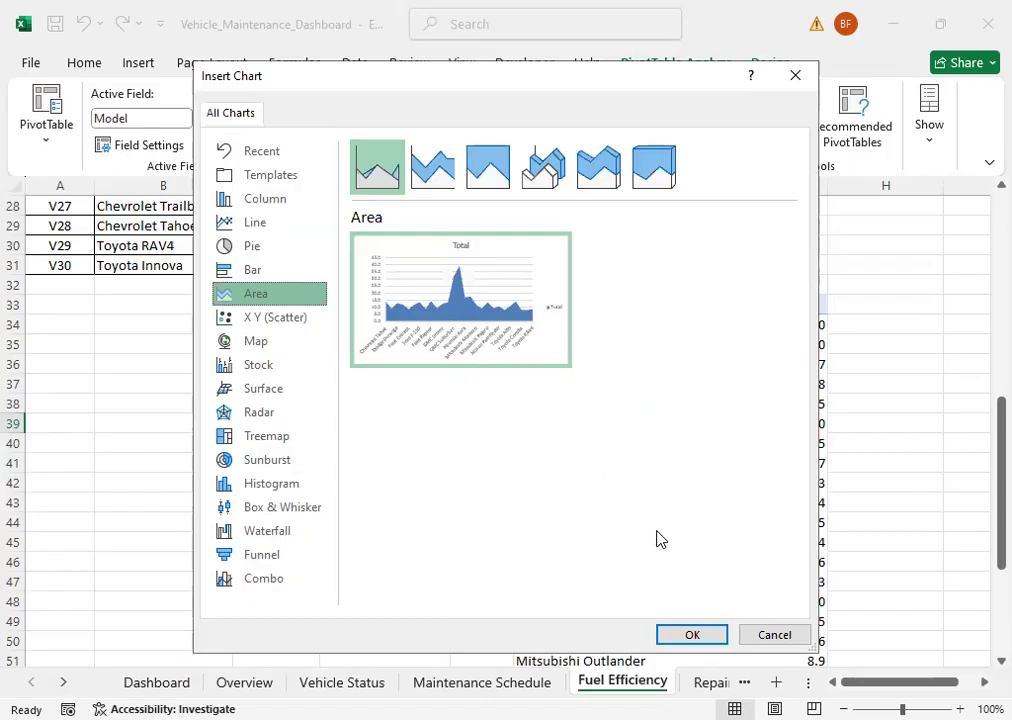
{"action": "left_click", "coordinate": [700, 637]}
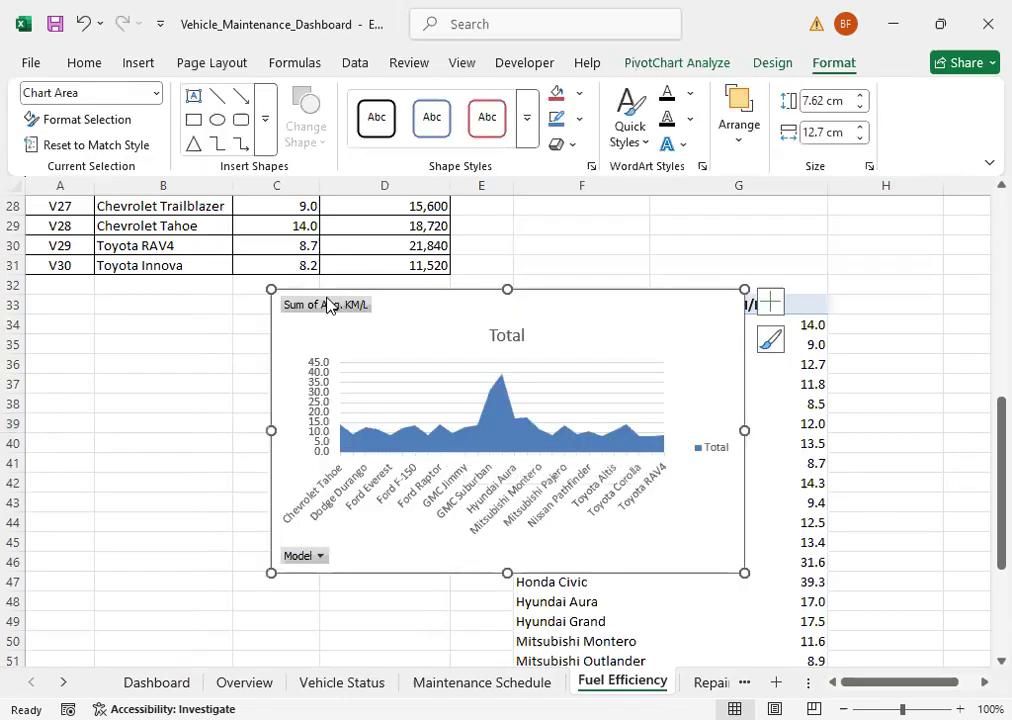
Step: Hide the value field button on the new area chart and remove its legend
{"action": "right_click", "coordinate": [327, 305]}
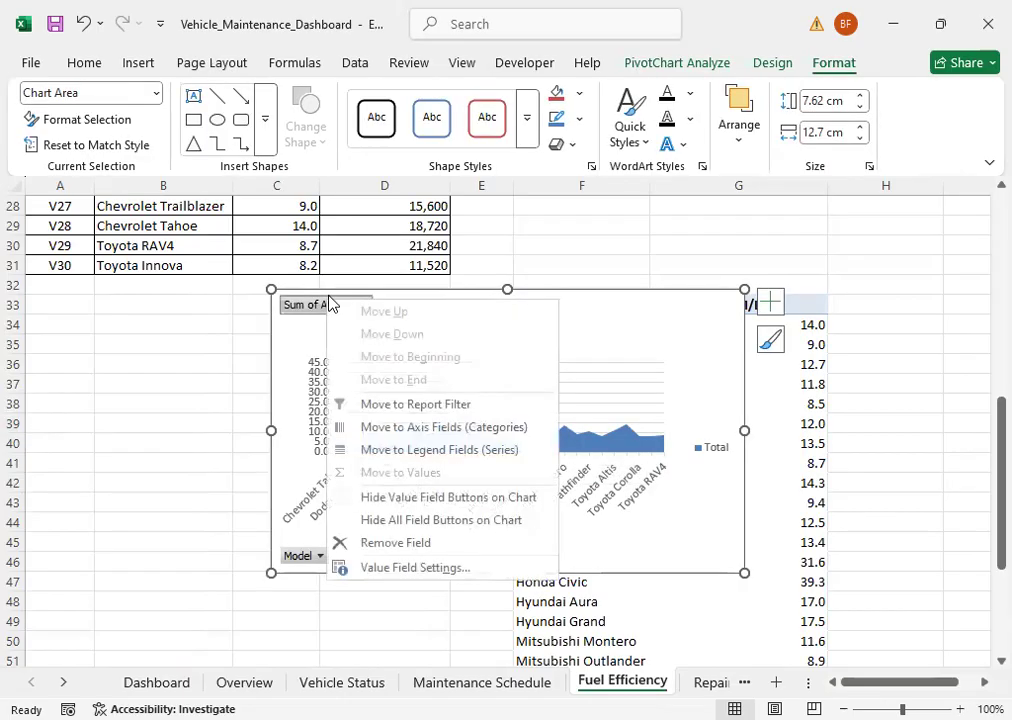
{"action": "left_click", "coordinate": [399, 498]}
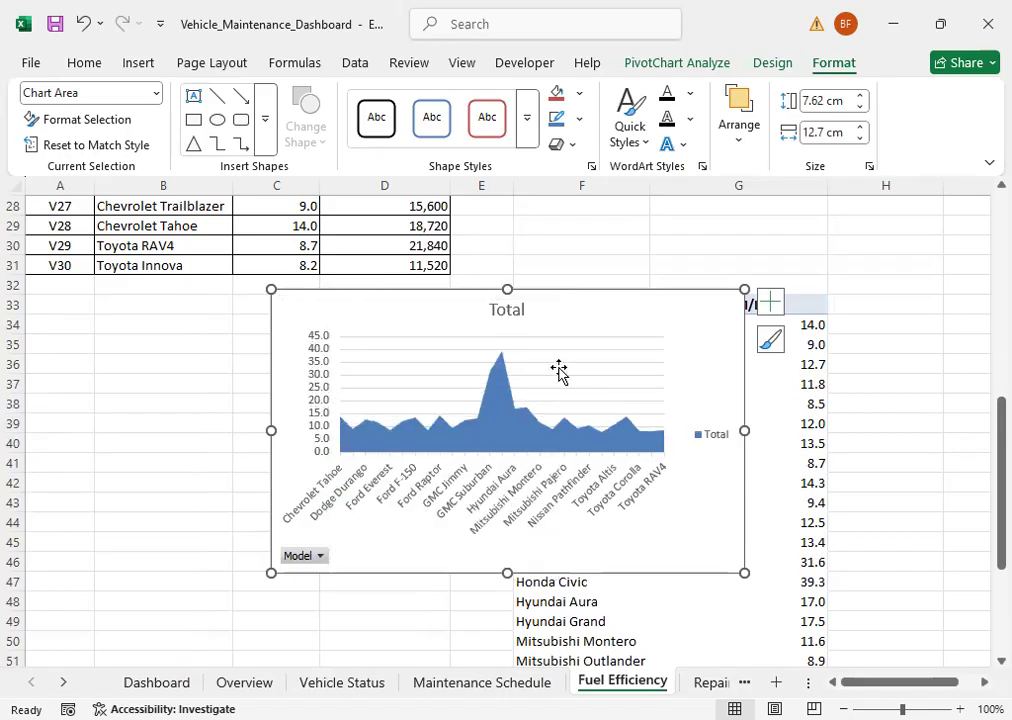
{"action": "left_click", "coordinate": [710, 440]}
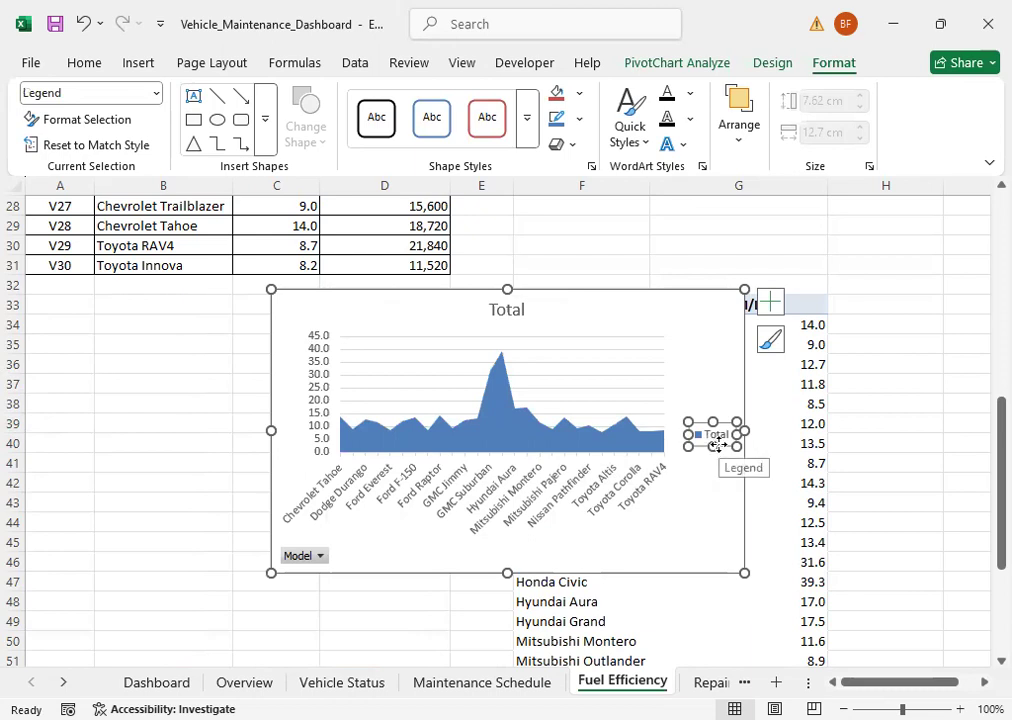
{"action": "key", "text": "Delete"}
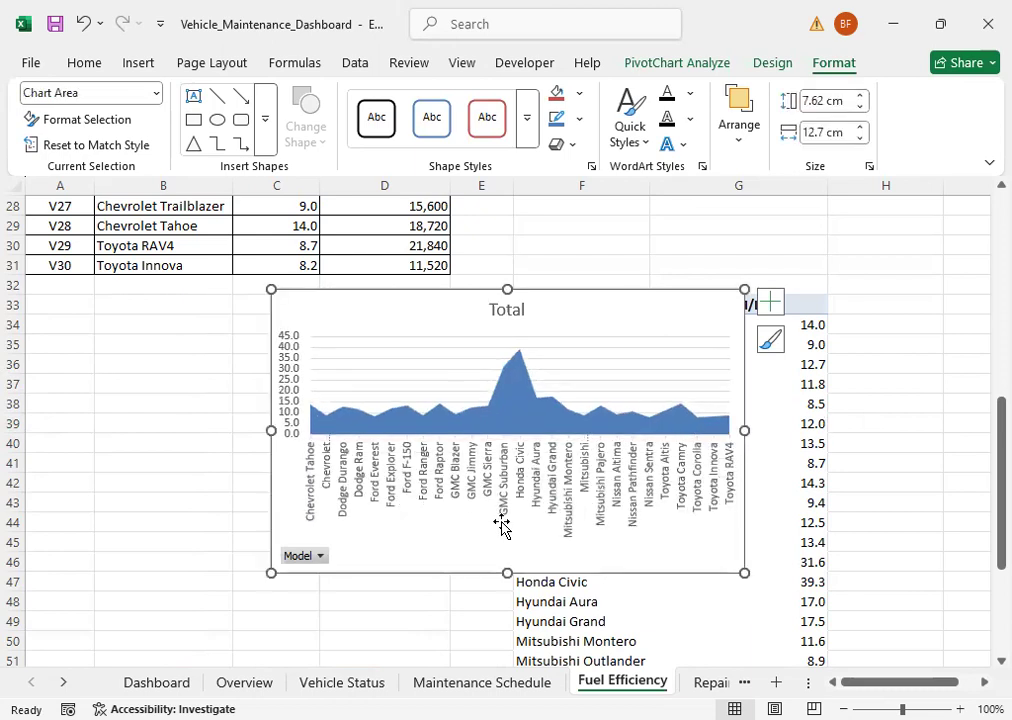
Step: Change the area chart's title to "Fuel Efficiency"
{"action": "left_click", "coordinate": [494, 311]}
{"action": "left_click", "coordinate": [497, 310]}
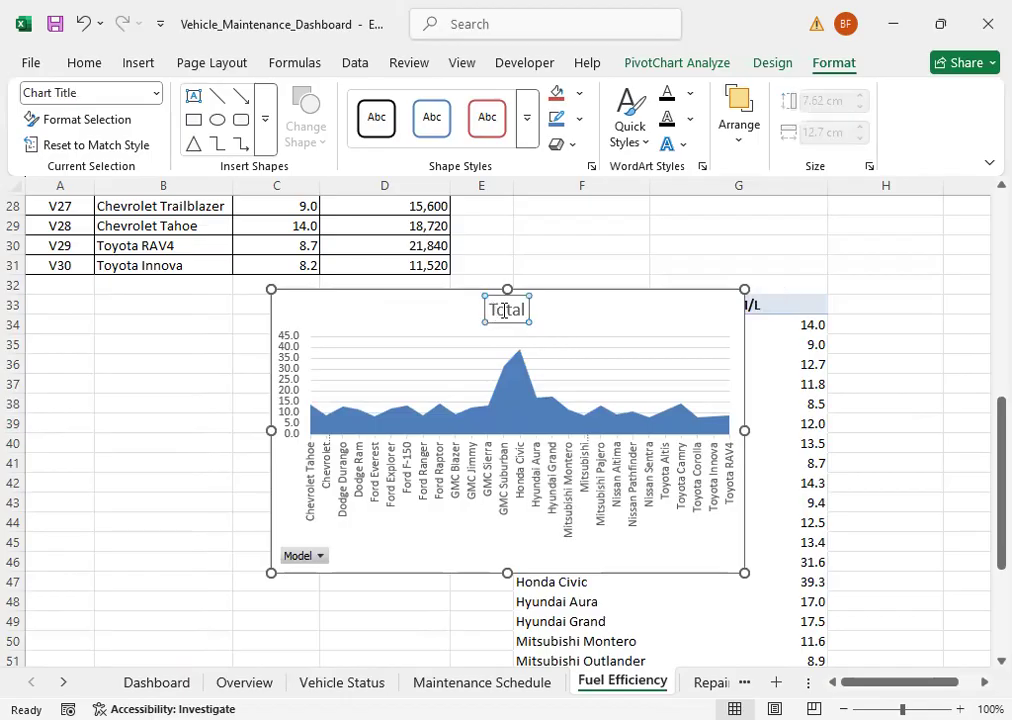
{"action": "double_click", "coordinate": [500, 310]}
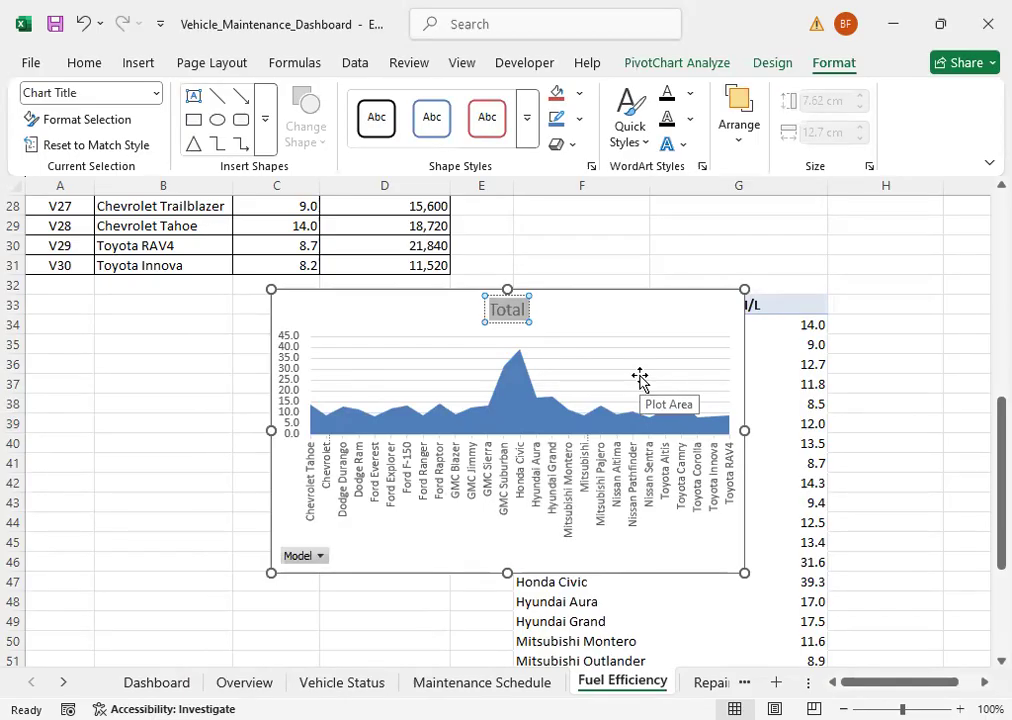
{"action": "type", "text": "Fuel"}
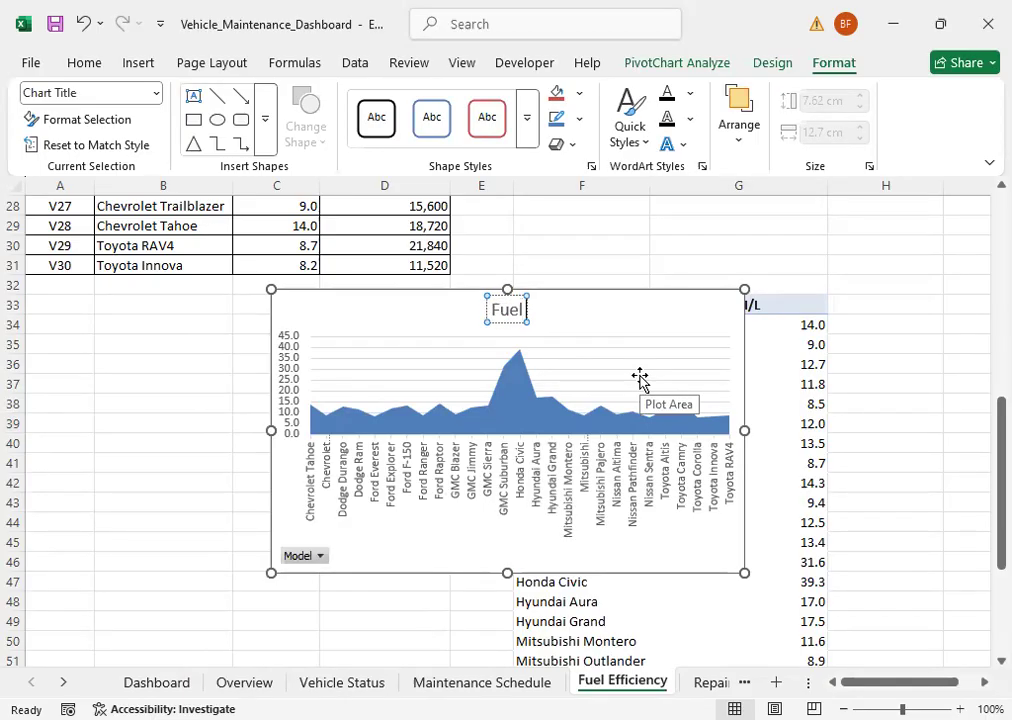
{"action": "type", "text": " Effi"}
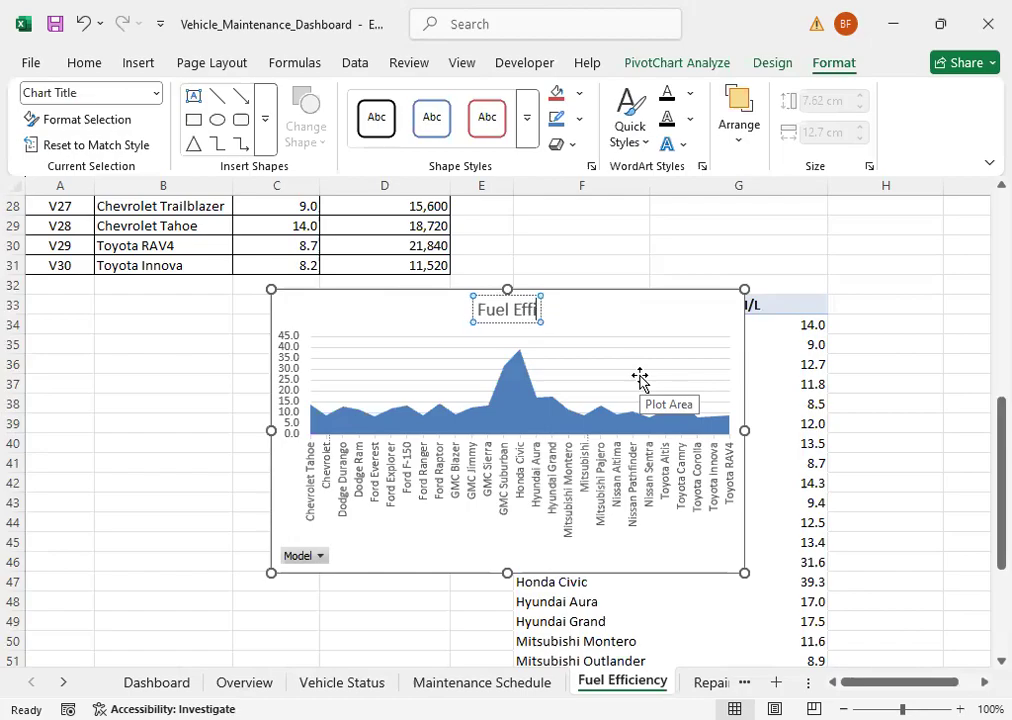
{"action": "type", "text": "ciency"}
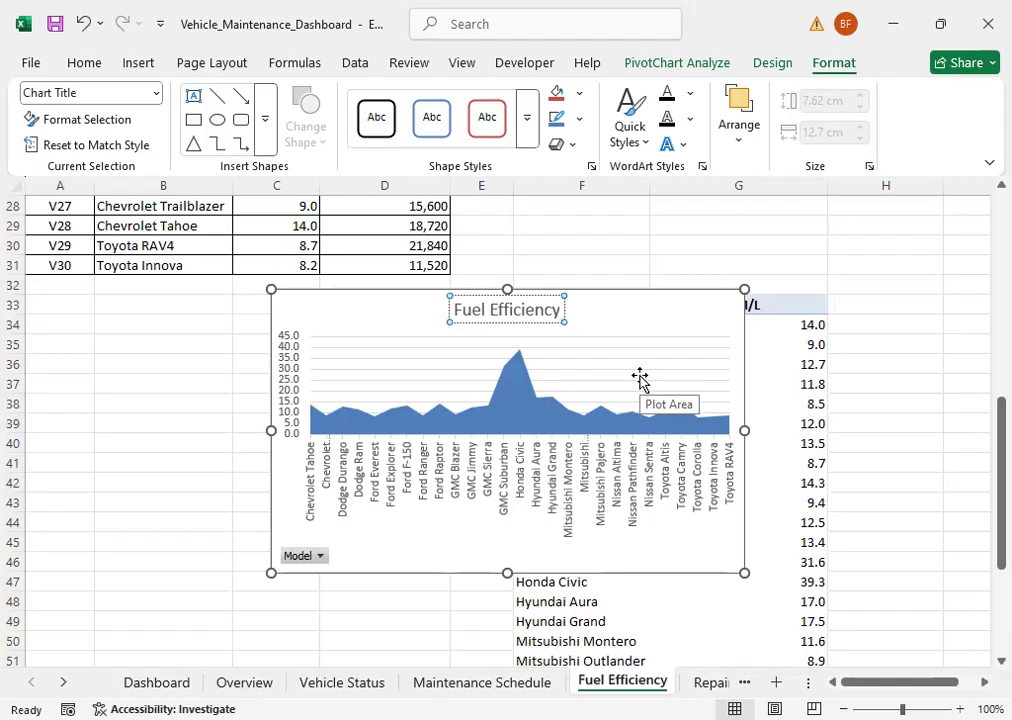
{"action": "left_click", "coordinate": [183, 404]}
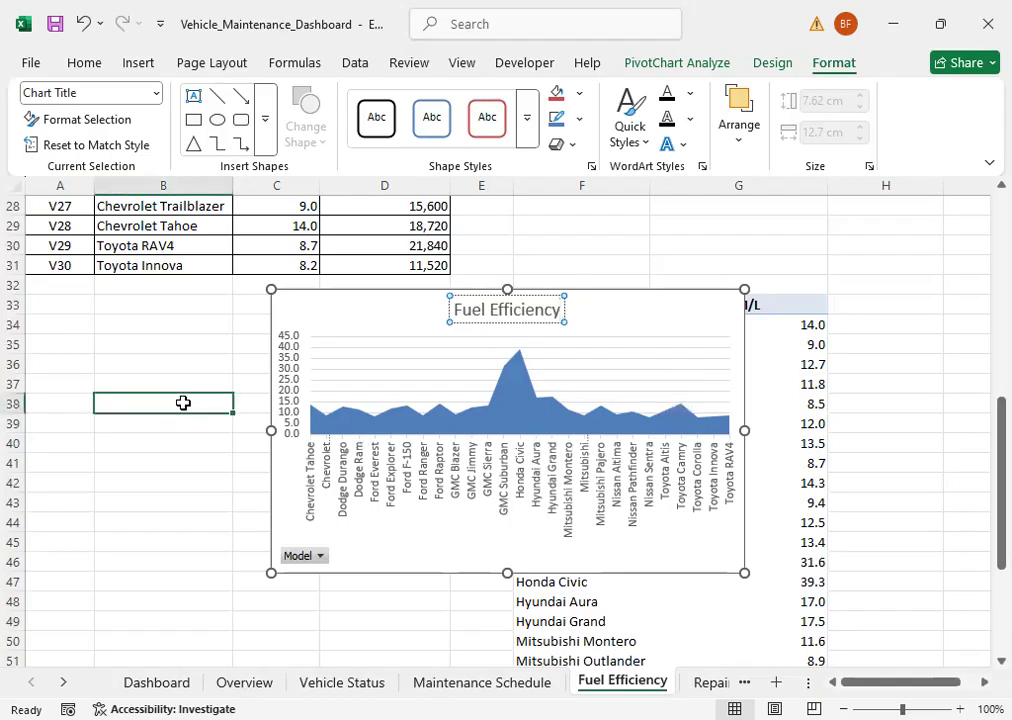
Step: Apply the dark gradient chart style with the bevelled blue area to the Fuel Efficiency chart
{"action": "left_click", "coordinate": [362, 556]}
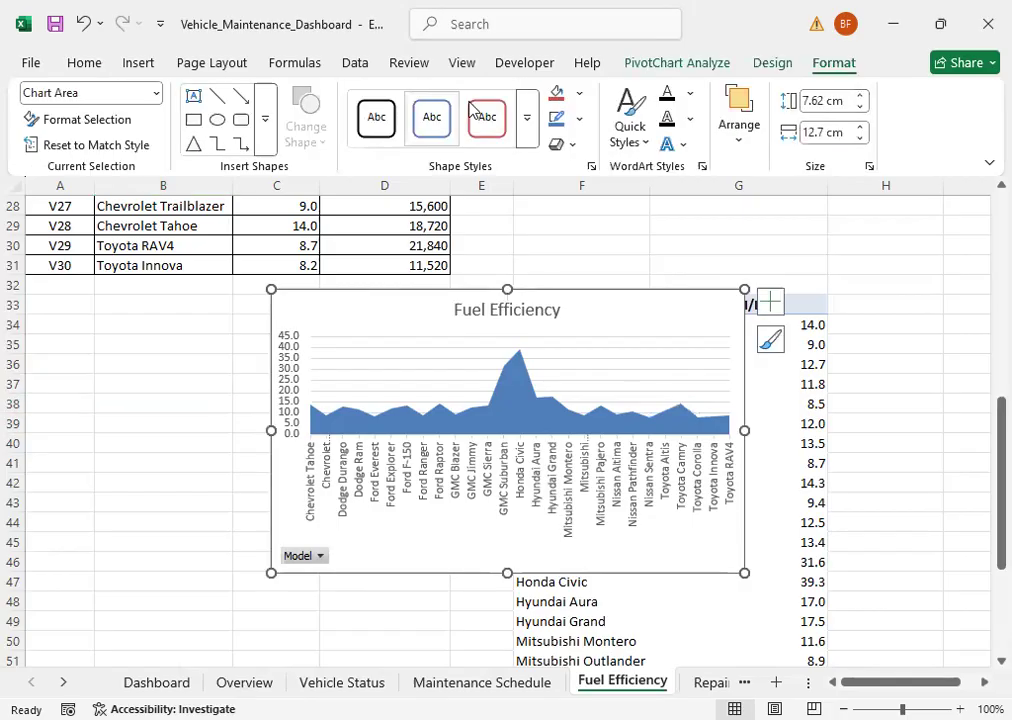
{"action": "left_click", "coordinate": [768, 64]}
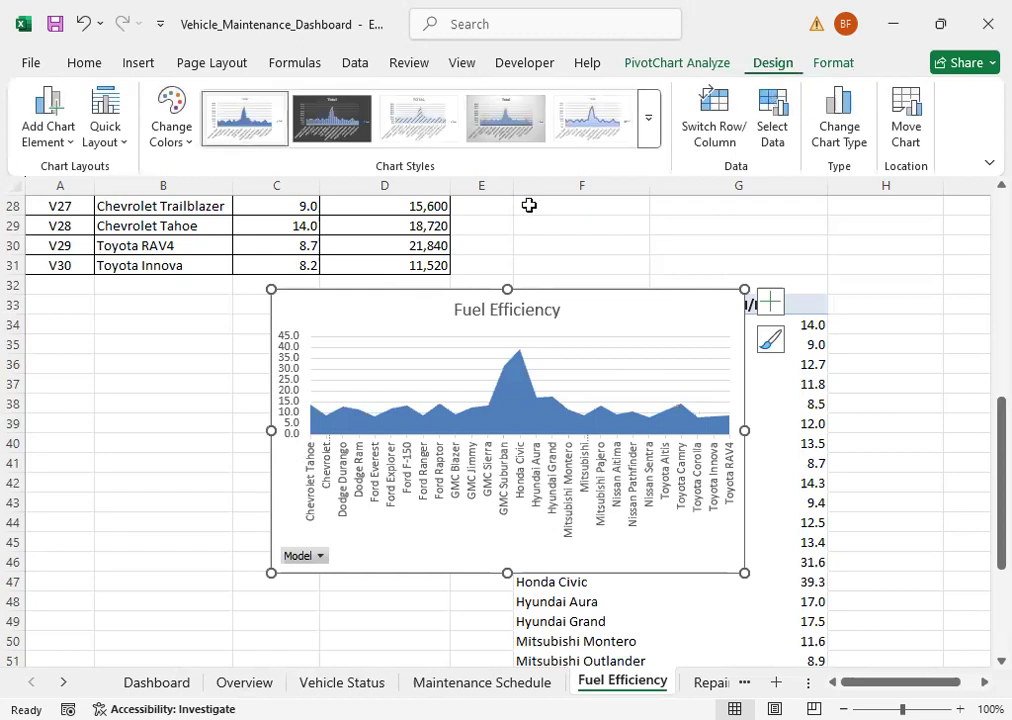
{"action": "left_click", "coordinate": [649, 120]}
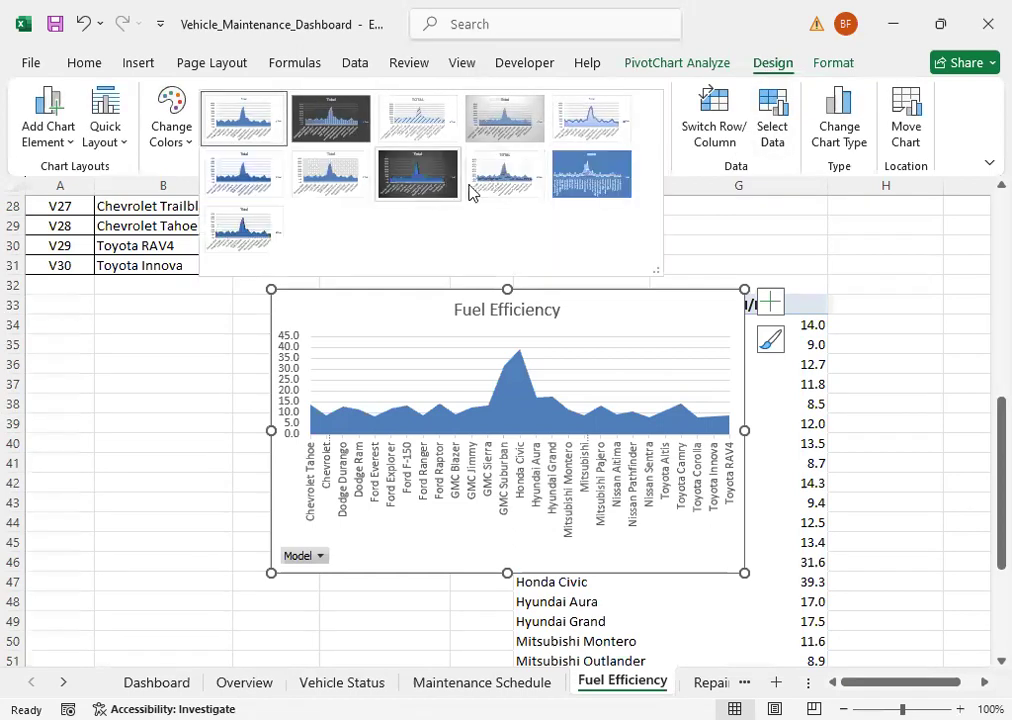
{"action": "left_click", "coordinate": [405, 186]}
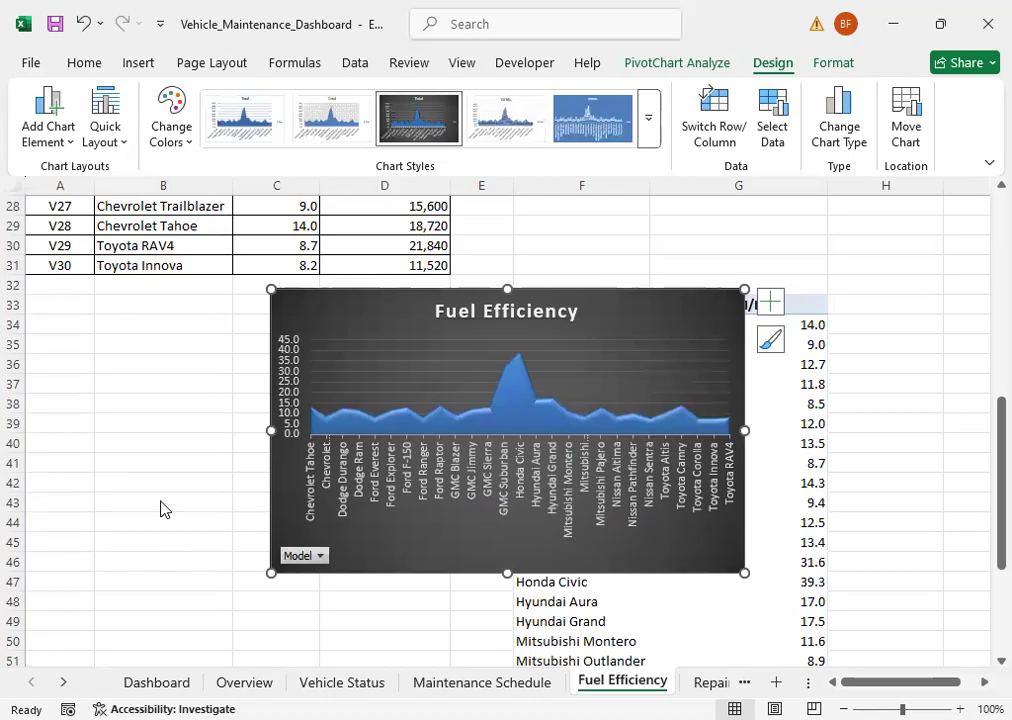
{"action": "left_click", "coordinate": [163, 505]}
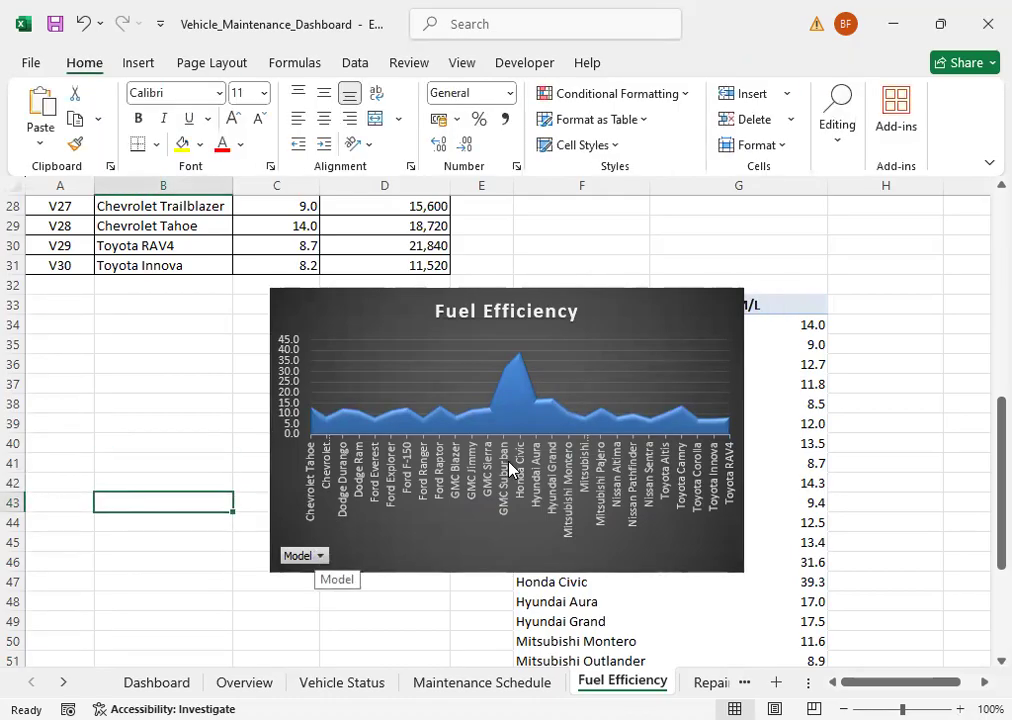
Step: Filter the Fuel Efficiency chart's models to Nissan Altima, Pathfinder and Sentra plus Toyota Altis, Camry, Corolla, Innova and RAV4
{"action": "left_click", "coordinate": [319, 555]}
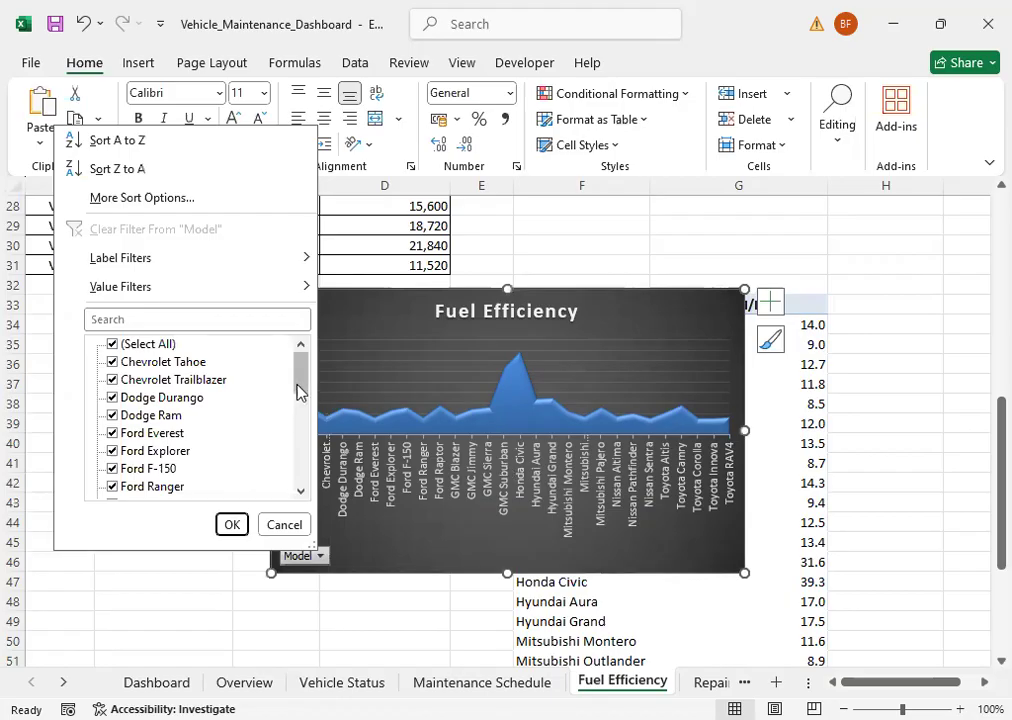
{"action": "left_click", "coordinate": [112, 344]}
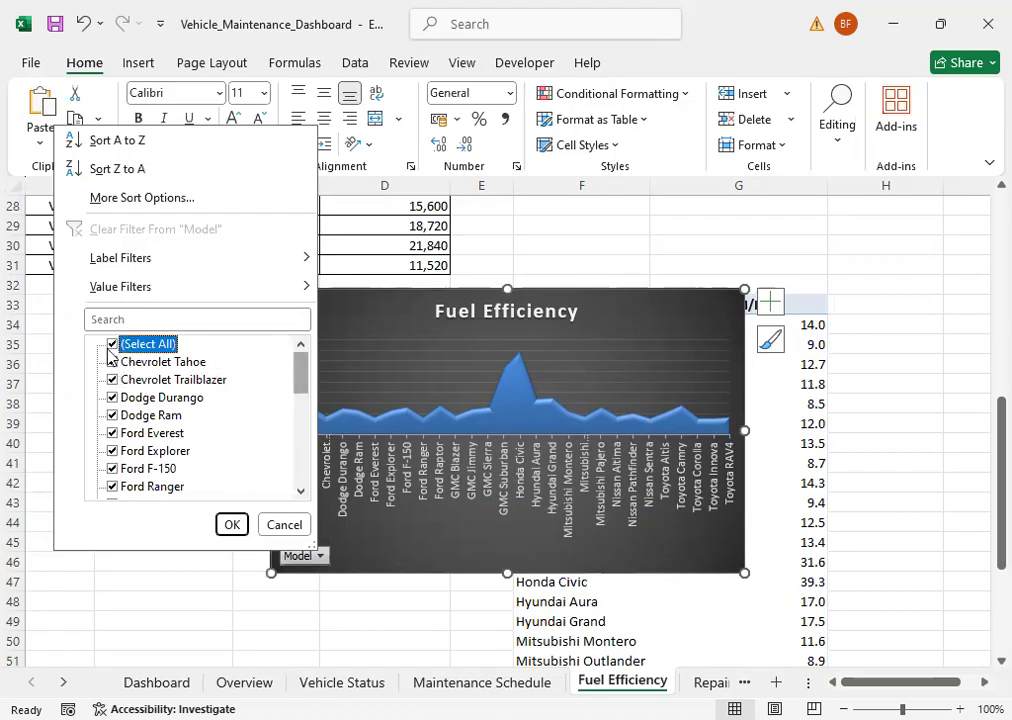
{"action": "left_click", "coordinate": [112, 344]}
{"action": "left_click_drag", "start_coordinate": [298, 368], "coordinate": [300, 460]}
{"action": "left_click", "coordinate": [112, 486]}
{"action": "left_click", "coordinate": [112, 467]}
{"action": "left_click", "coordinate": [112, 451]}
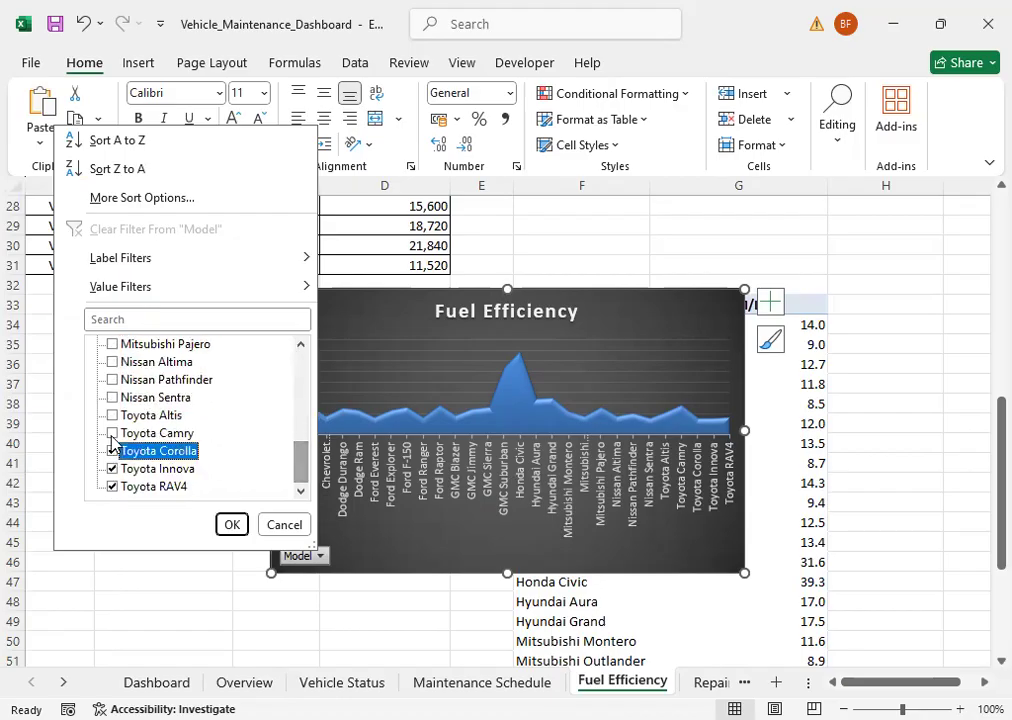
{"action": "left_click", "coordinate": [112, 433]}
{"action": "left_click", "coordinate": [112, 416]}
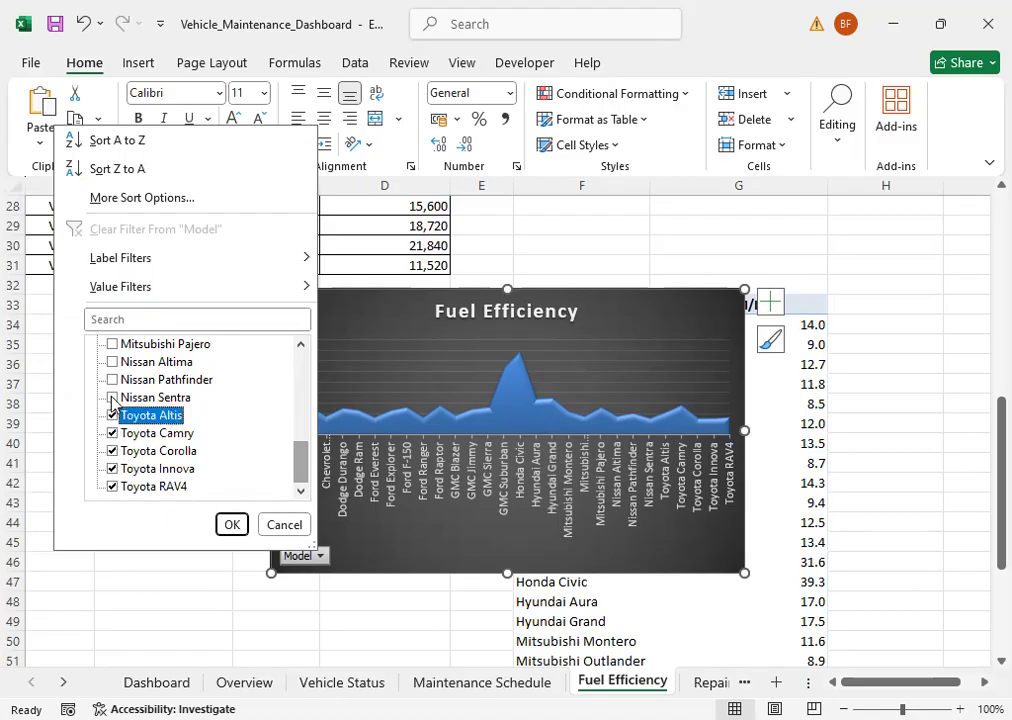
{"action": "left_click", "coordinate": [112, 397]}
{"action": "left_click", "coordinate": [112, 380]}
{"action": "left_click", "coordinate": [112, 362]}
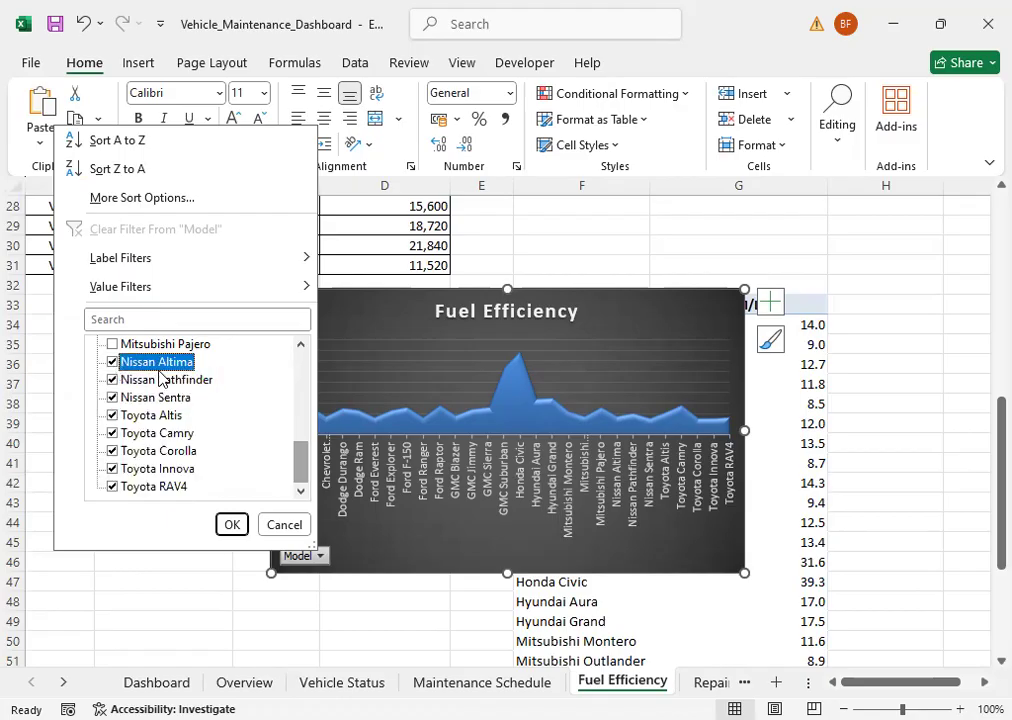
{"action": "left_click", "coordinate": [235, 523]}
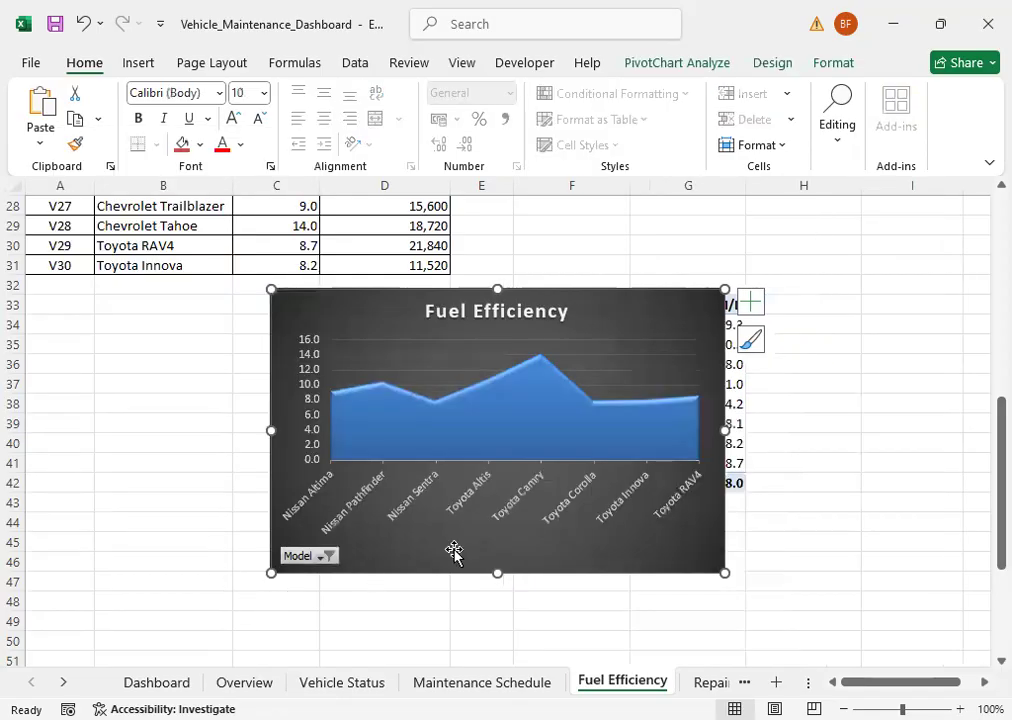
Step: Add Dodge Ram to the models included in the Fuel Efficiency chart's Model filter
{"action": "left_click", "coordinate": [327, 557]}
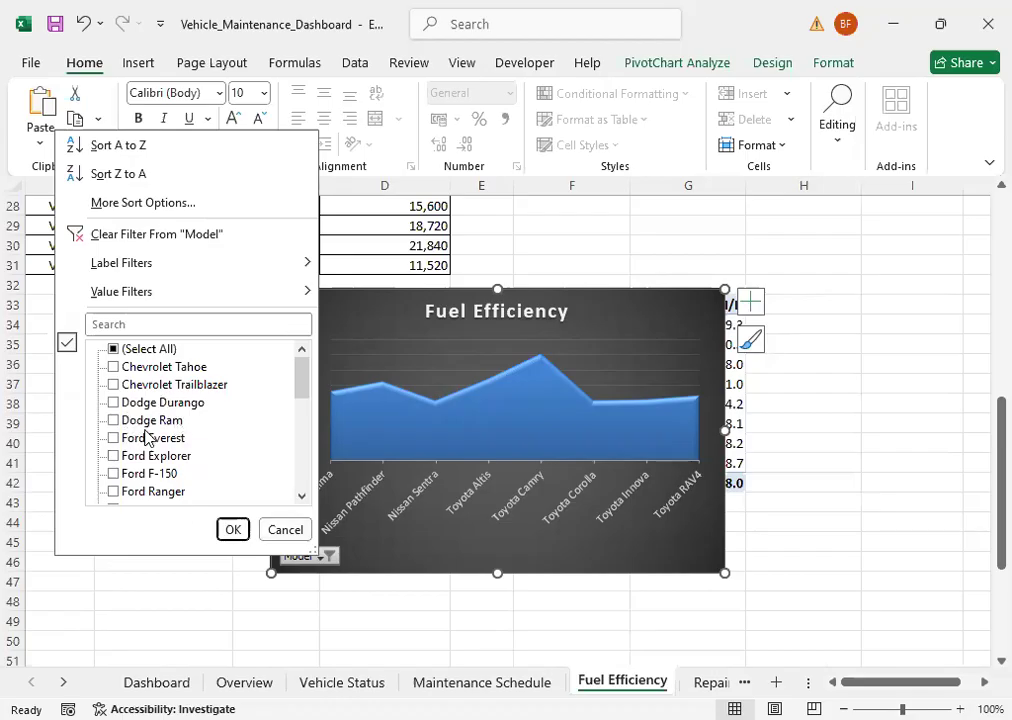
{"action": "left_click", "coordinate": [116, 423]}
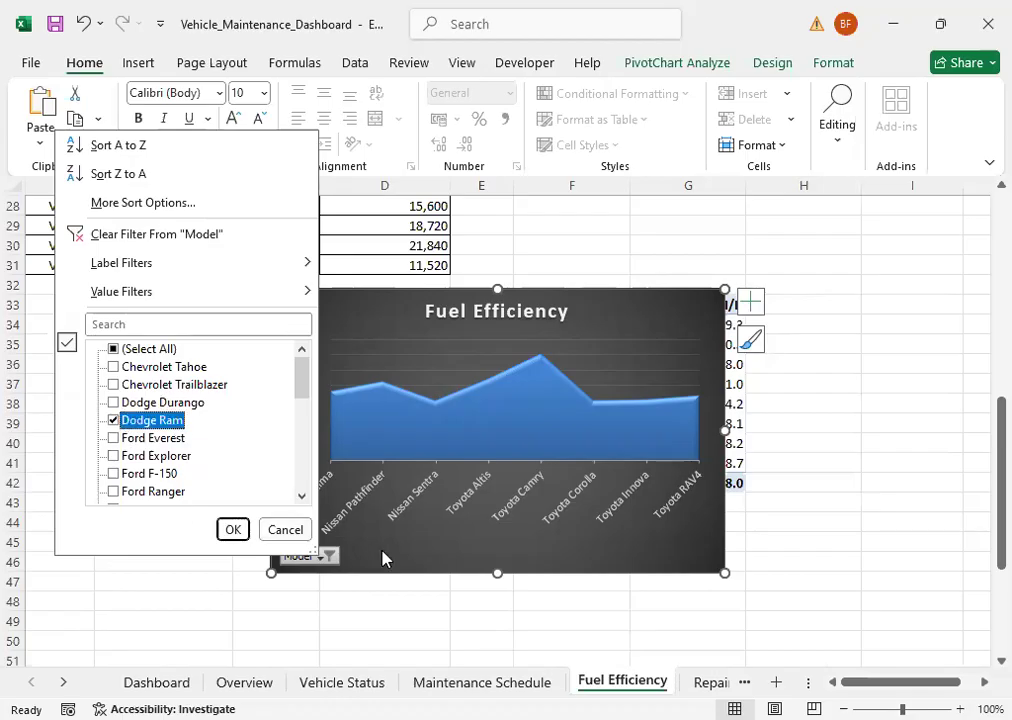
{"action": "left_click", "coordinate": [244, 524]}
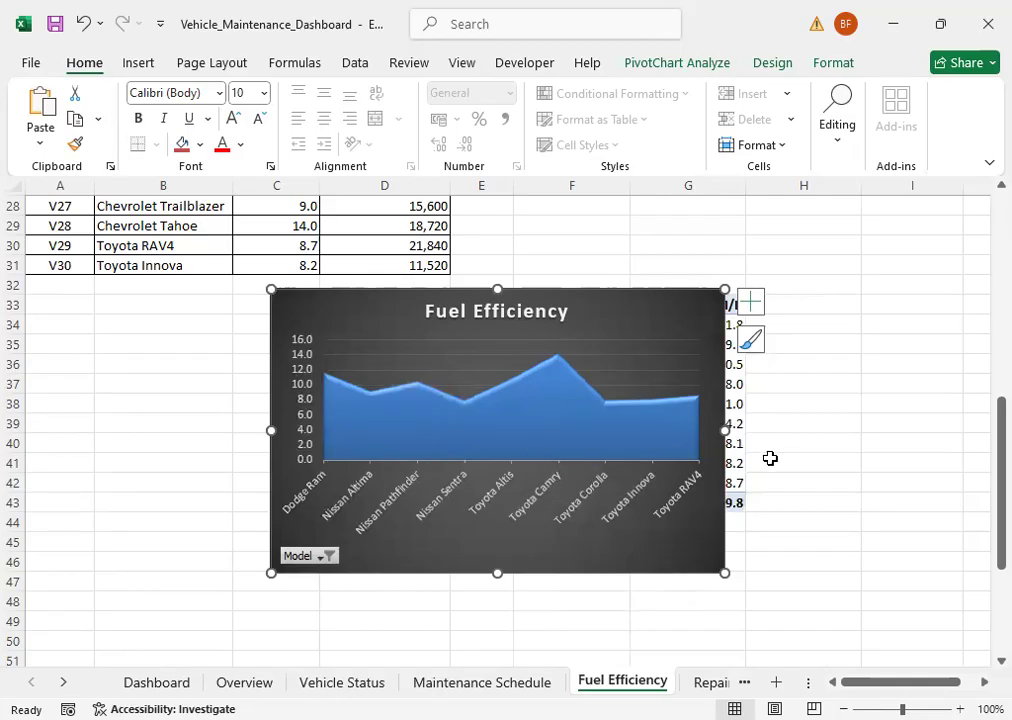
Step: Move the Fuel Efficiency chart from its data sheet to the Dashboard sheet at cell E19
{"action": "key", "text": "Delete"}
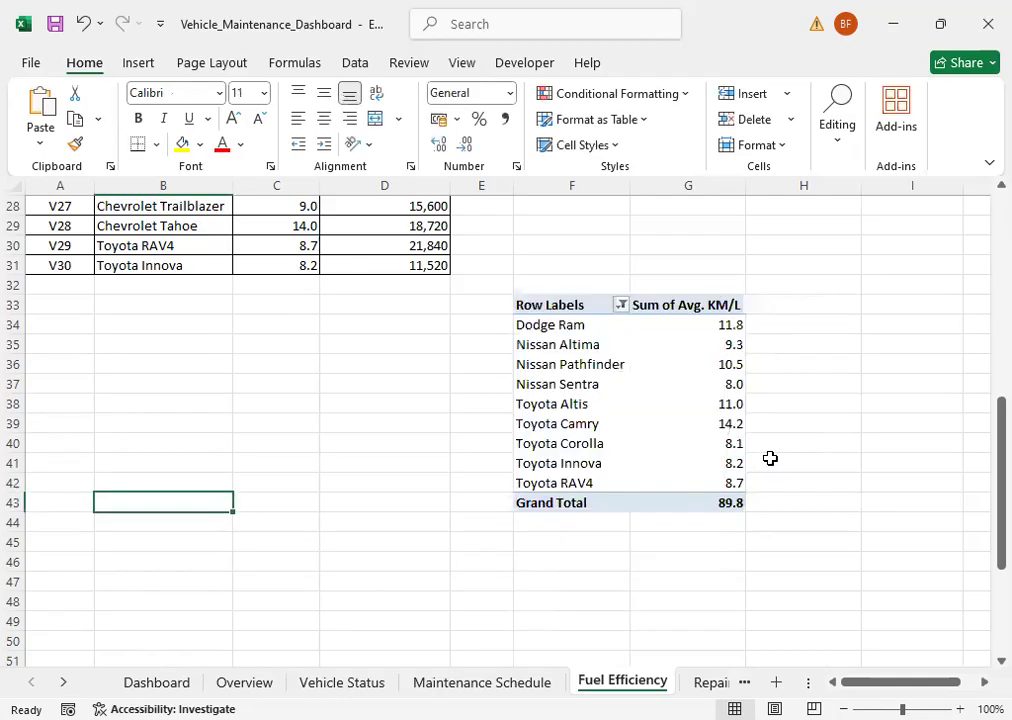
{"action": "left_click", "coordinate": [163, 682]}
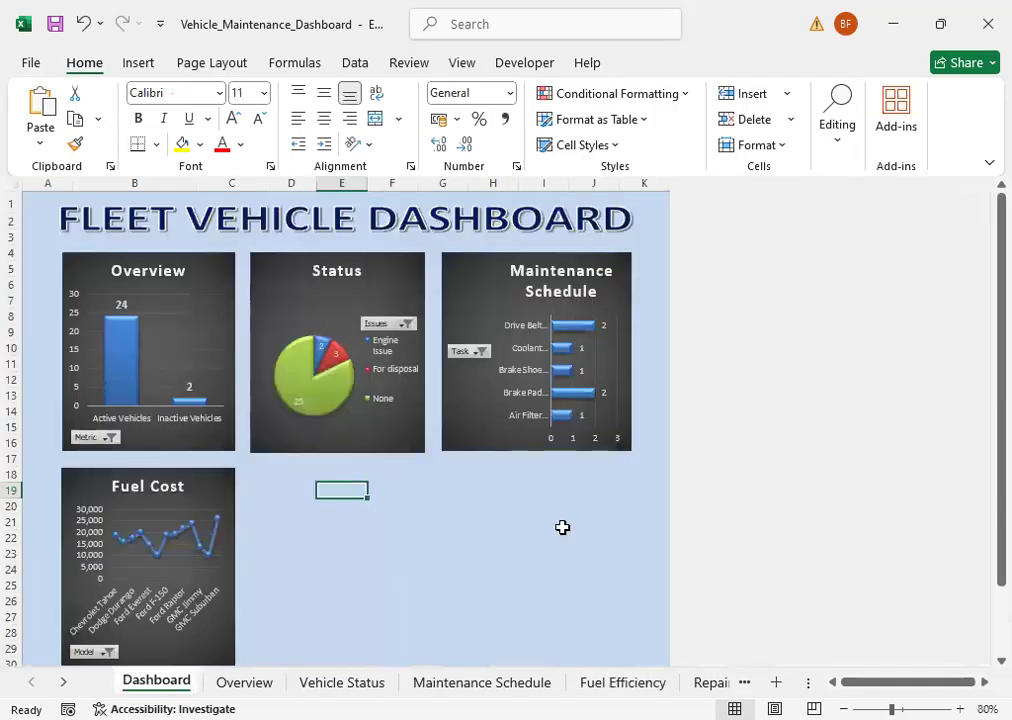
{"action": "key", "text": "ctrl+v"}
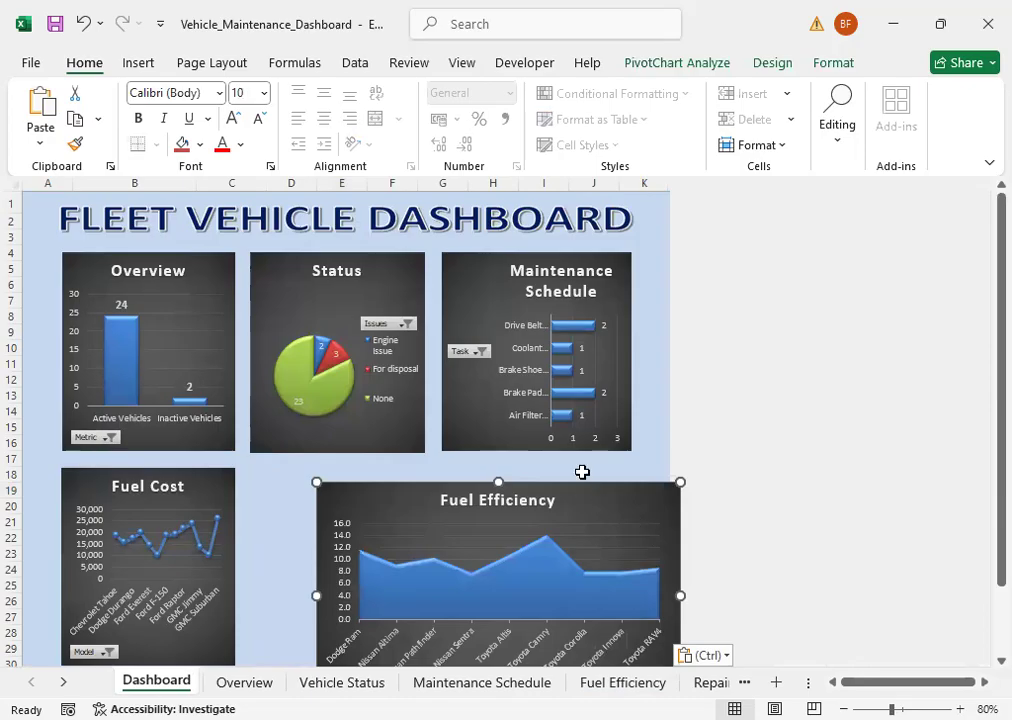
Step: Position the Fuel Efficiency chart beside Fuel Cost, directly under the Status chart, and resize it to match the neighbouring charts' width and height
{"action": "left_click_drag", "start_coordinate": [581, 484], "coordinate": [513, 470]}
{"action": "left_click_drag", "start_coordinate": [619, 581], "coordinate": [423, 579]}
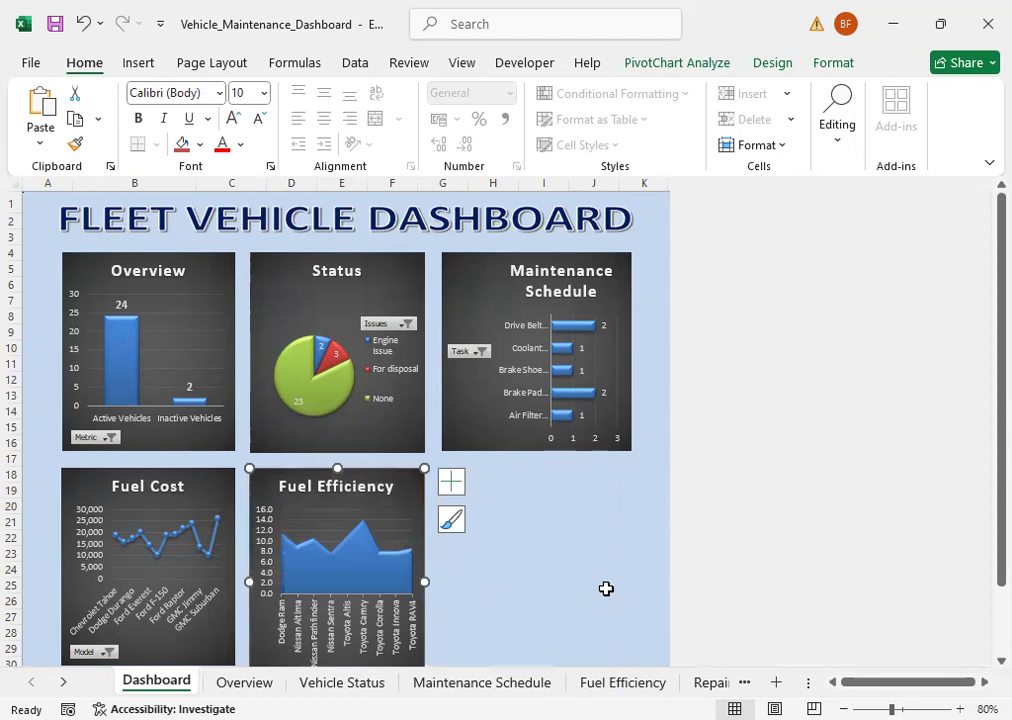
{"action": "scroll", "coordinate": [500, 600], "scroll_direction": "down", "scroll_amount": 1}
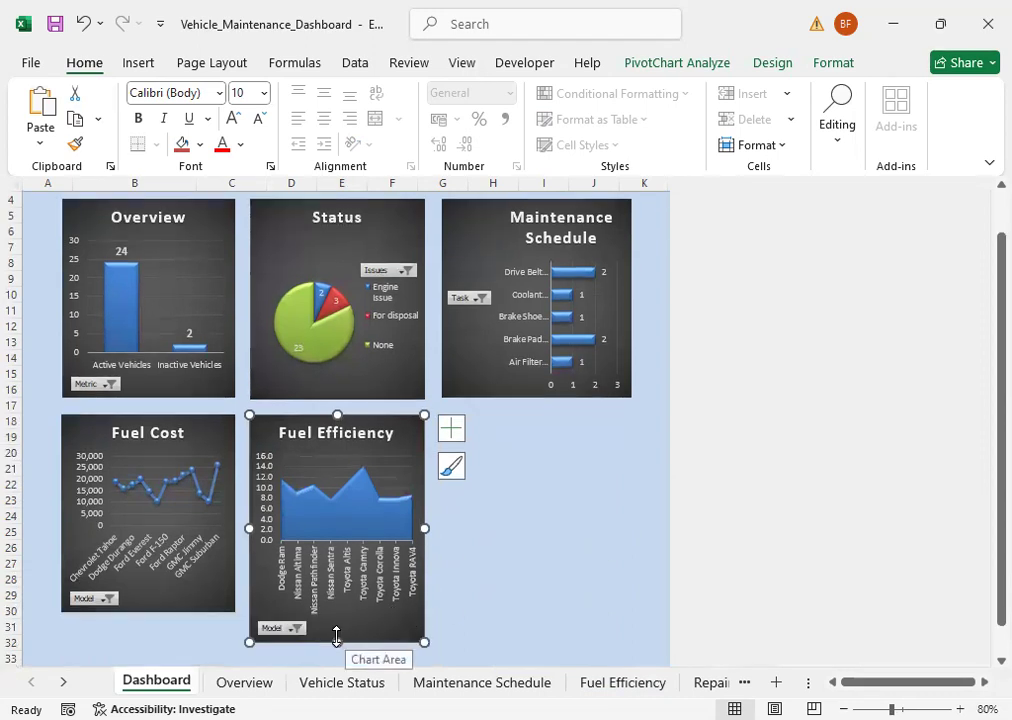
{"action": "left_click_drag", "start_coordinate": [335, 636], "coordinate": [337, 613]}
{"action": "left_click", "coordinate": [541, 579]}
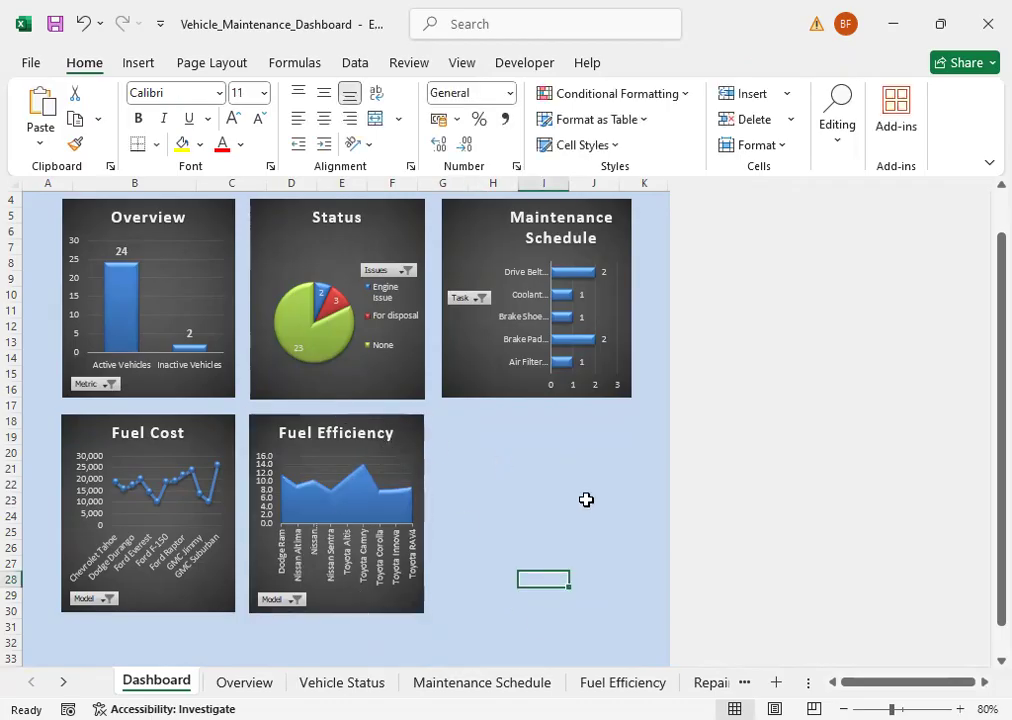
Step: Insert a 3-D Pie PivotChart from the repair cost by status PivotTable on the Repair History sheet
{"action": "left_click", "coordinate": [62, 688]}
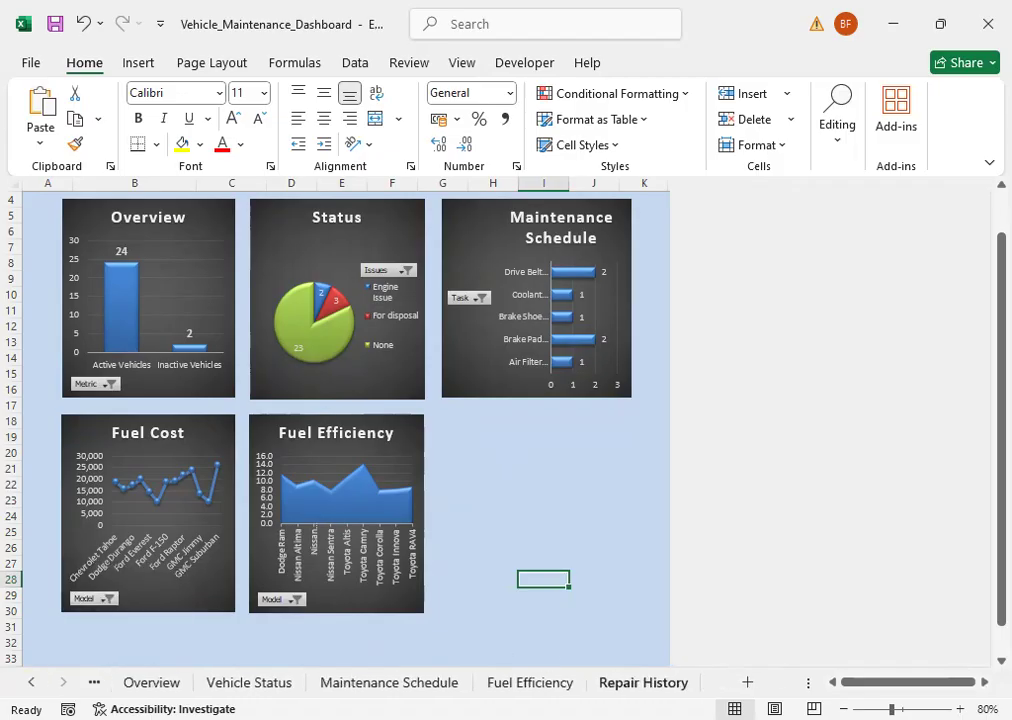
{"action": "left_click", "coordinate": [643, 682]}
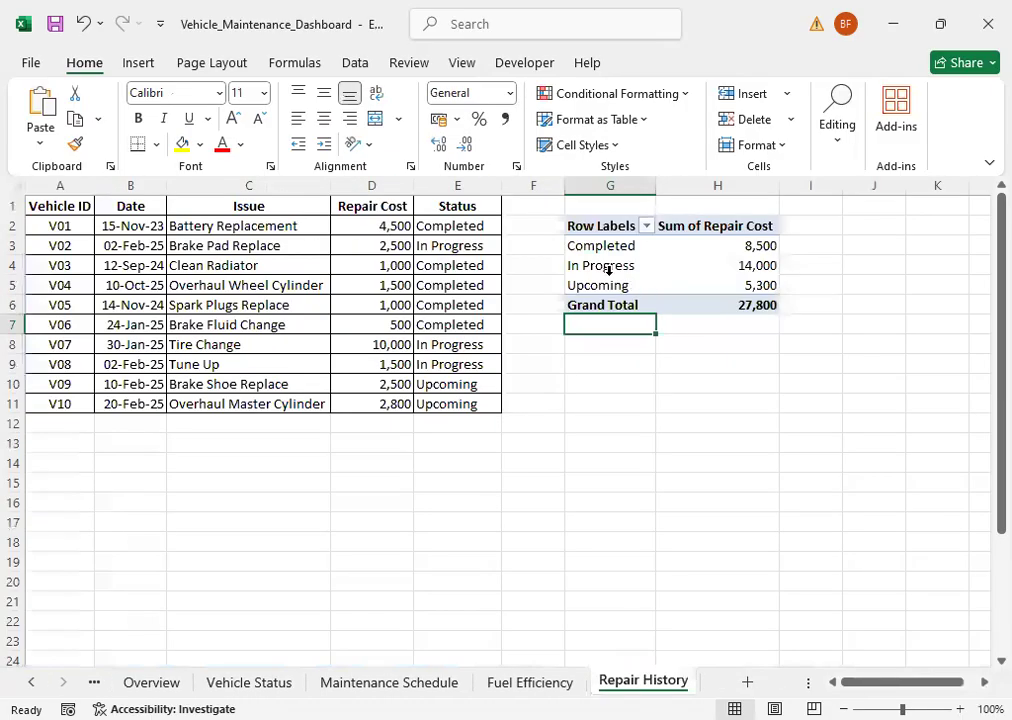
{"action": "left_click", "coordinate": [605, 266]}
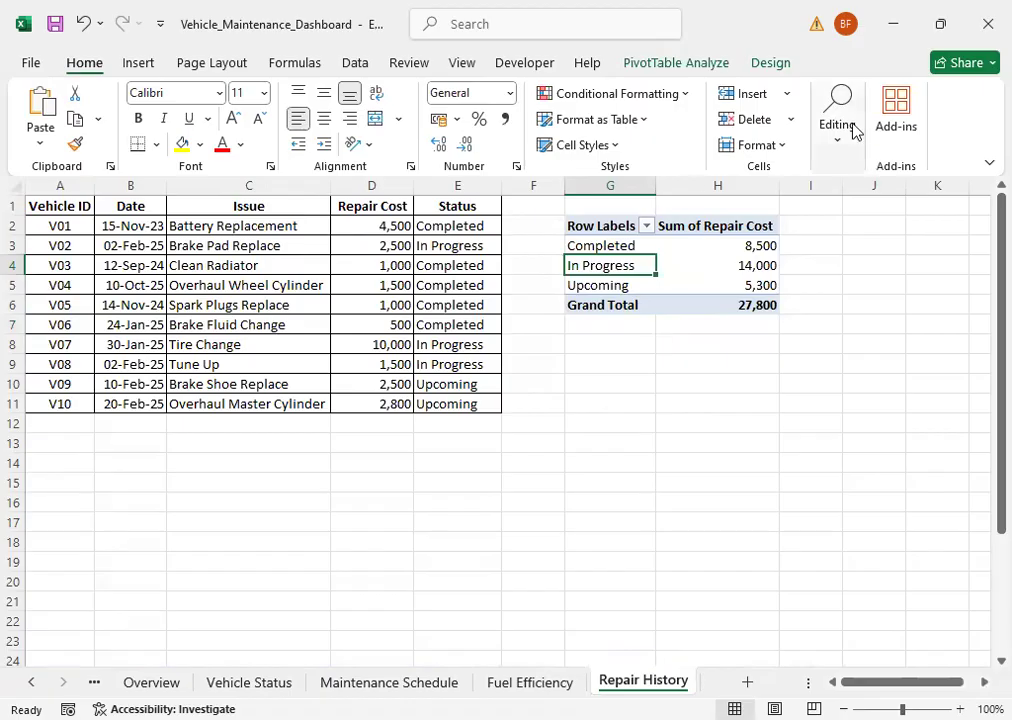
{"action": "left_click", "coordinate": [667, 64]}
{"action": "left_click", "coordinate": [777, 115]}
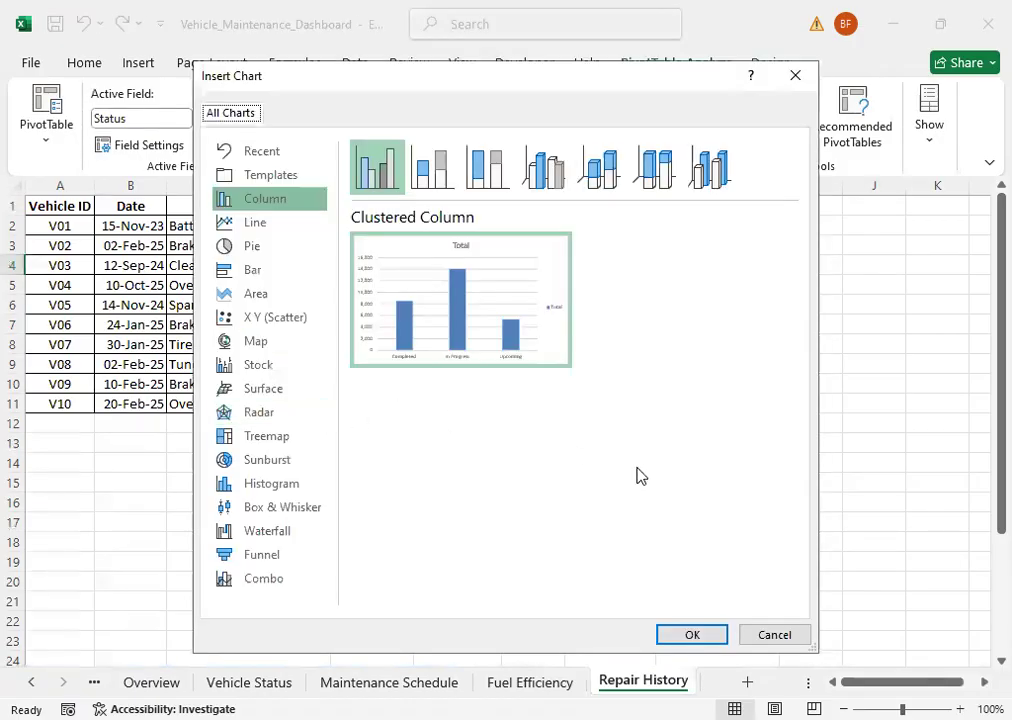
{"action": "left_click", "coordinate": [257, 247]}
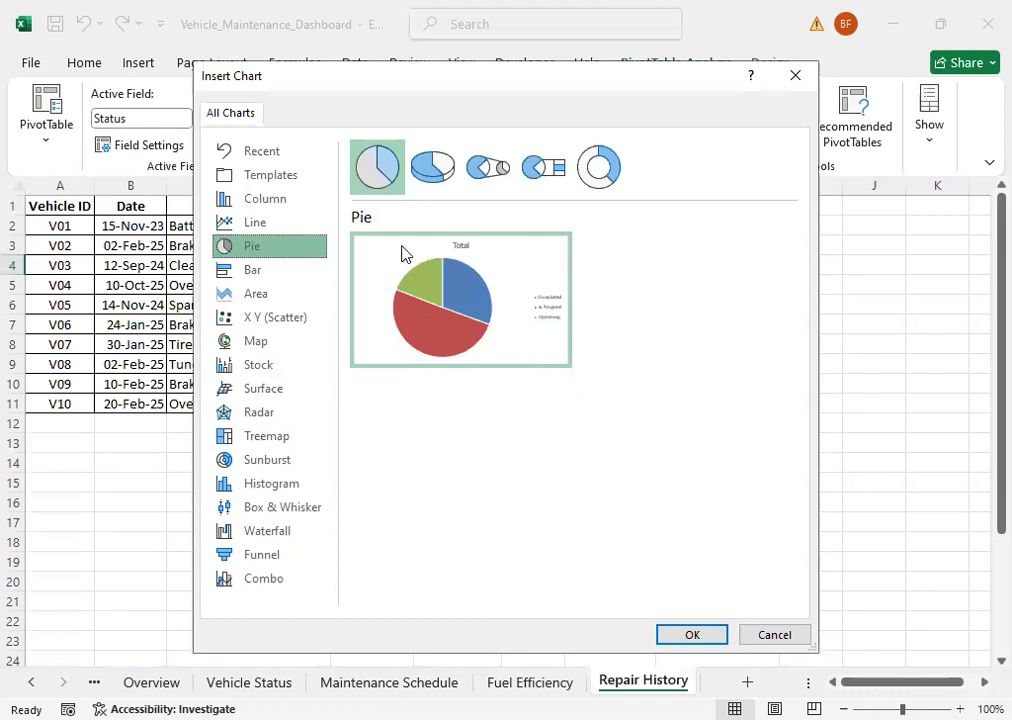
{"action": "left_click", "coordinate": [432, 167]}
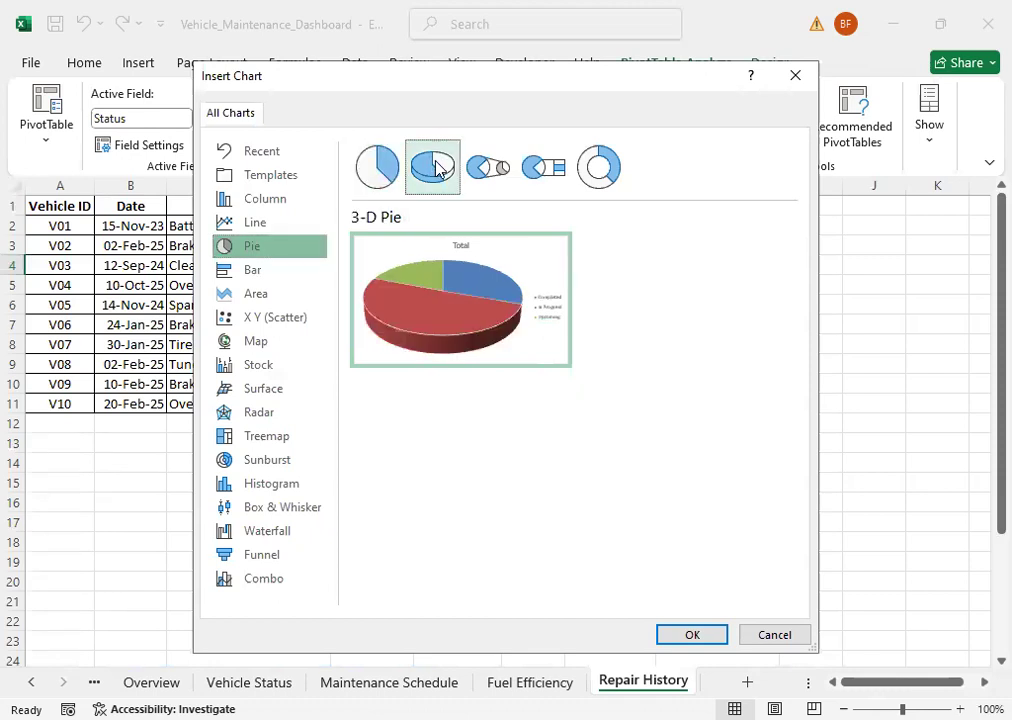
{"action": "left_click", "coordinate": [706, 638]}
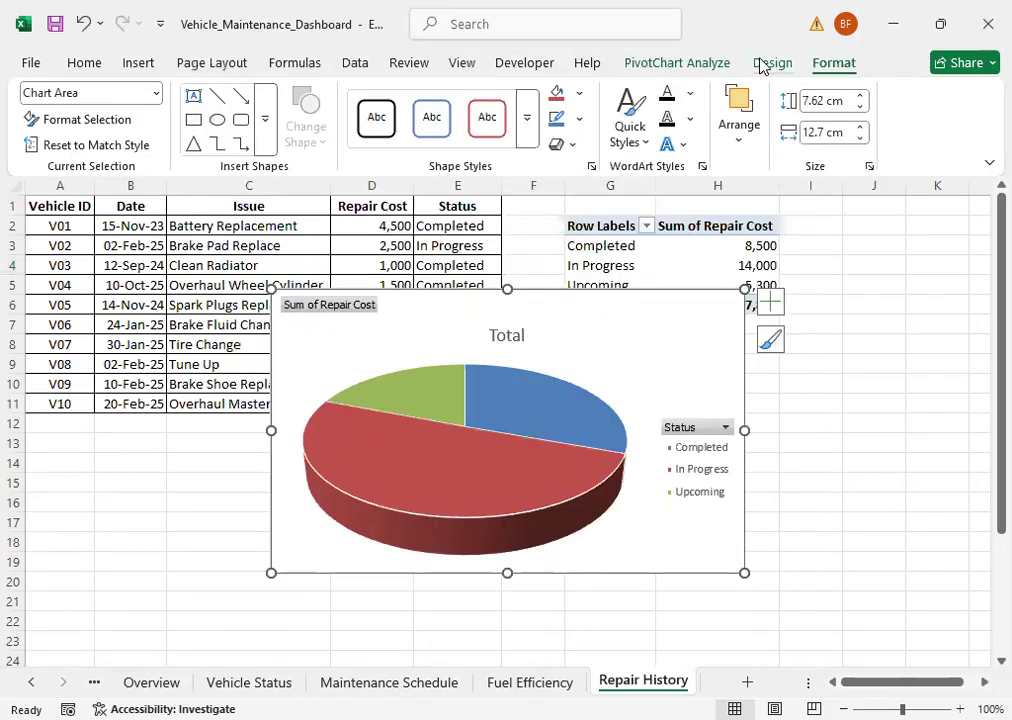
Step: Apply the dark gradient chart style to the pie chart and hide its value field buttons
{"action": "left_click", "coordinate": [770, 63]}
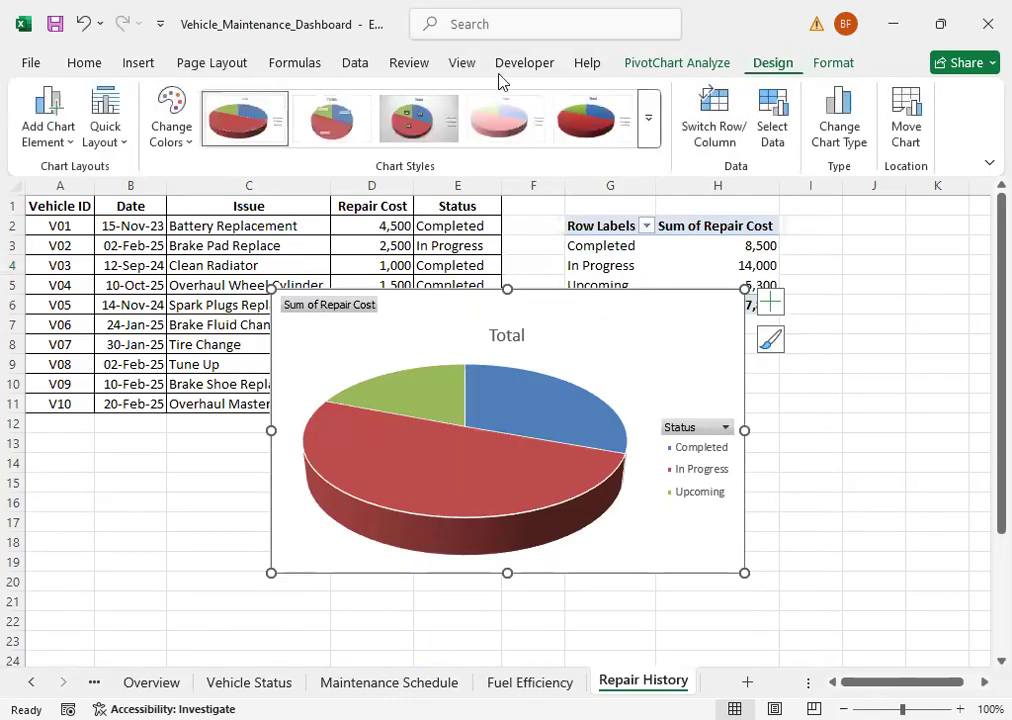
{"action": "left_click", "coordinate": [648, 125]}
{"action": "left_click", "coordinate": [370, 184]}
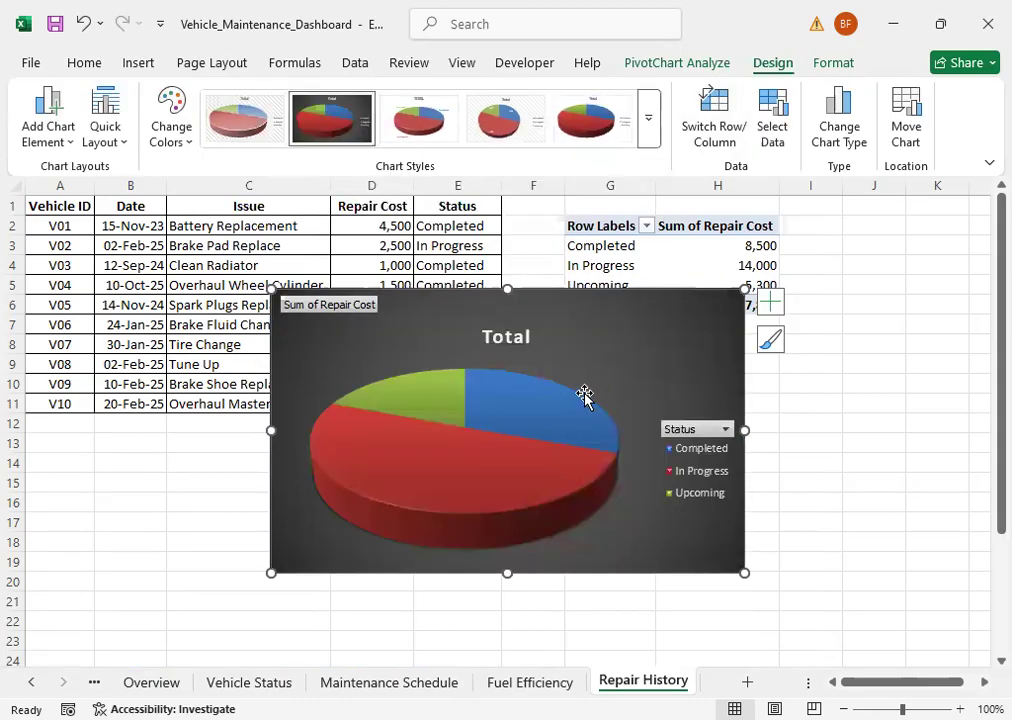
{"action": "right_click", "coordinate": [323, 315]}
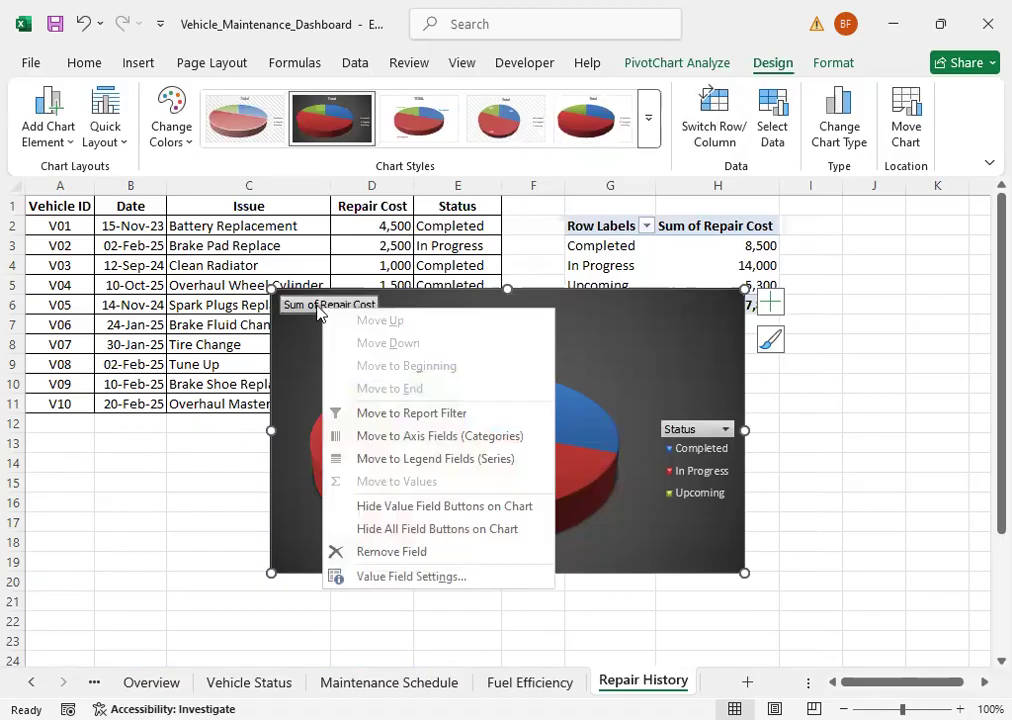
{"action": "left_click", "coordinate": [388, 512]}
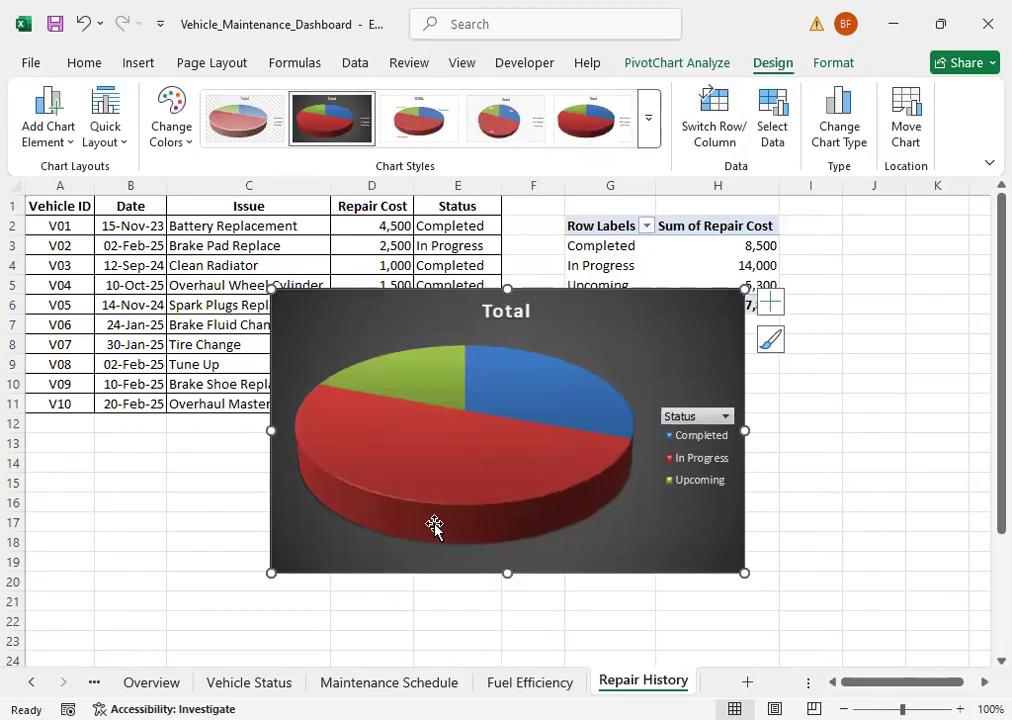
Step: Change the pie chart's title to "Repair History"
{"action": "left_click", "coordinate": [481, 313]}
{"action": "double_click", "coordinate": [530, 310]}
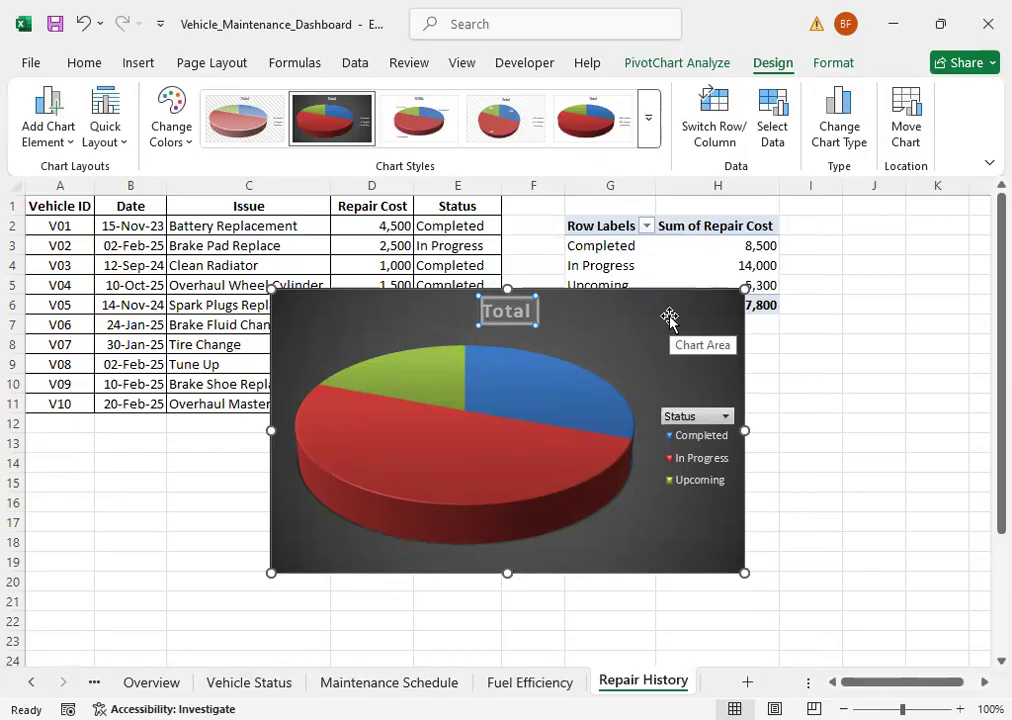
{"action": "type", "text": "Rep"}
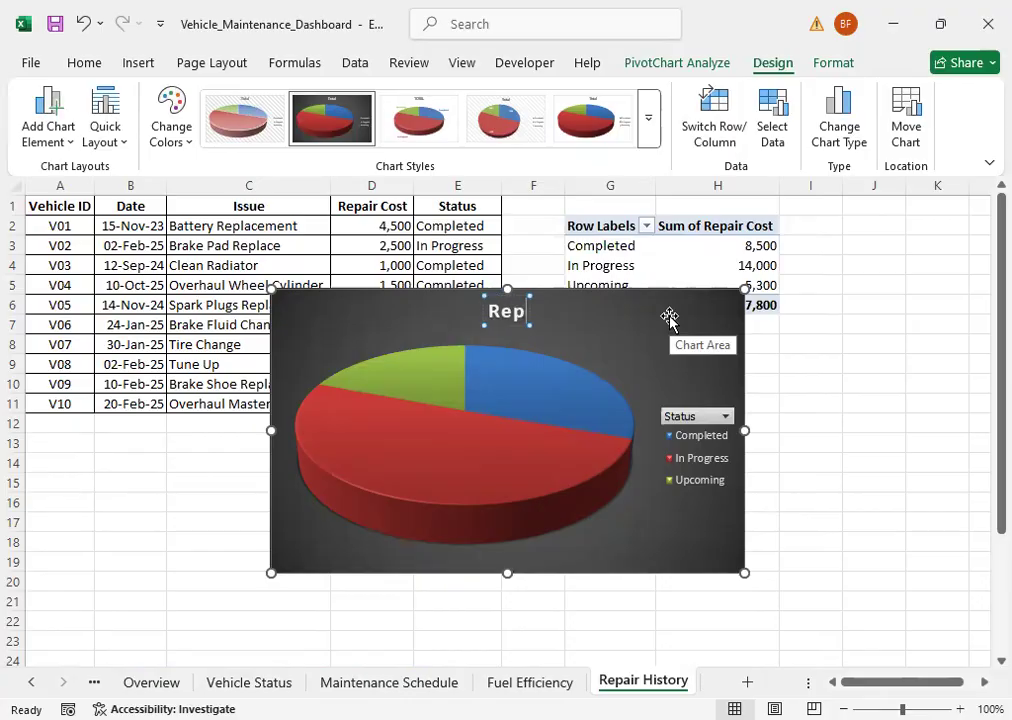
{"action": "type", "text": "ai"}
{"action": "type", "text": "r"}
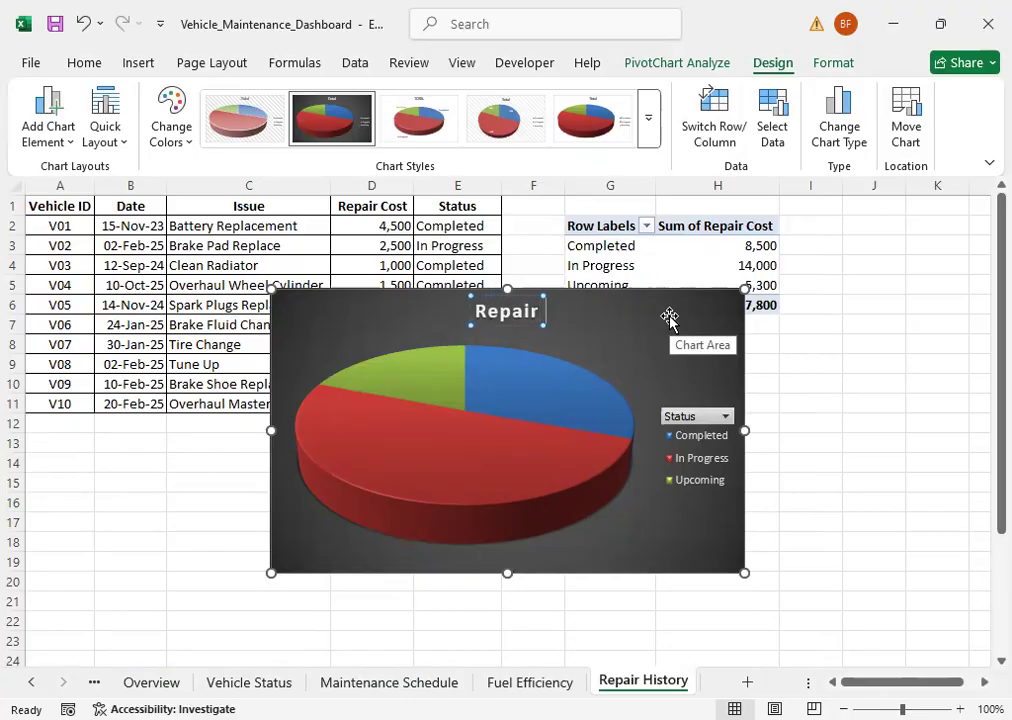
{"action": "type", "text": " Hi"}
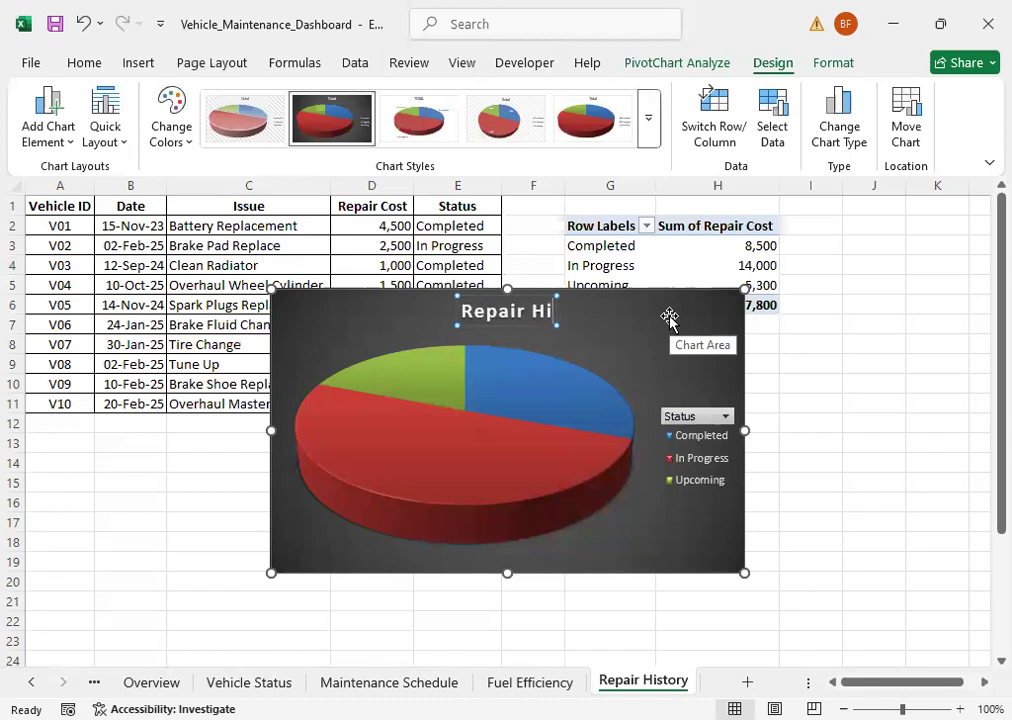
{"action": "type", "text": "story"}
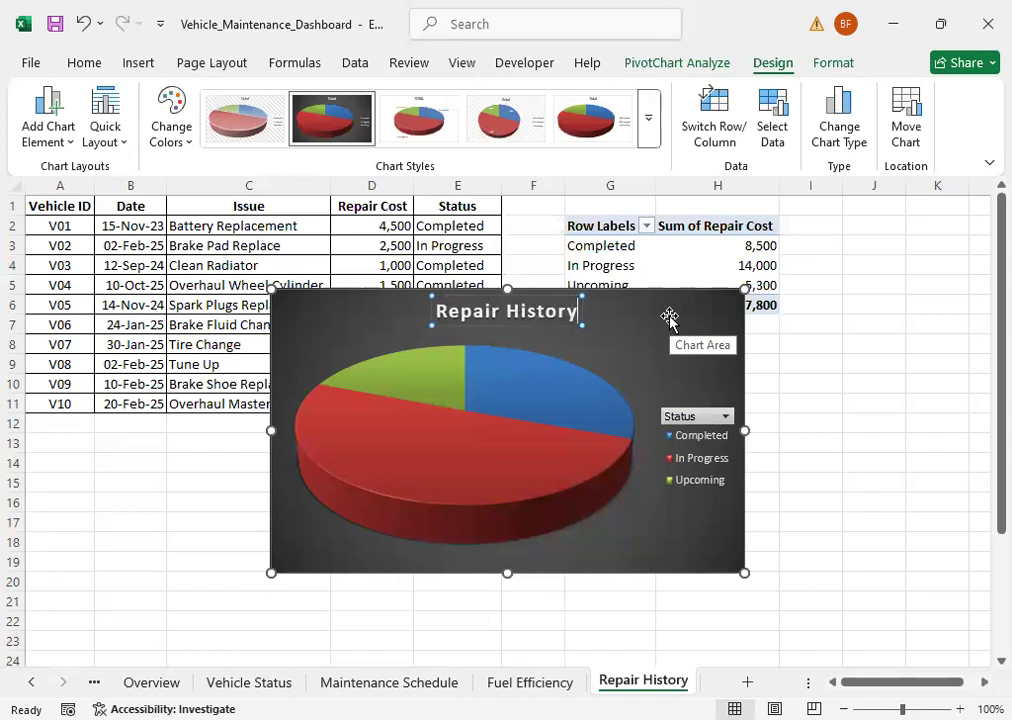
{"action": "left_click", "coordinate": [858, 405]}
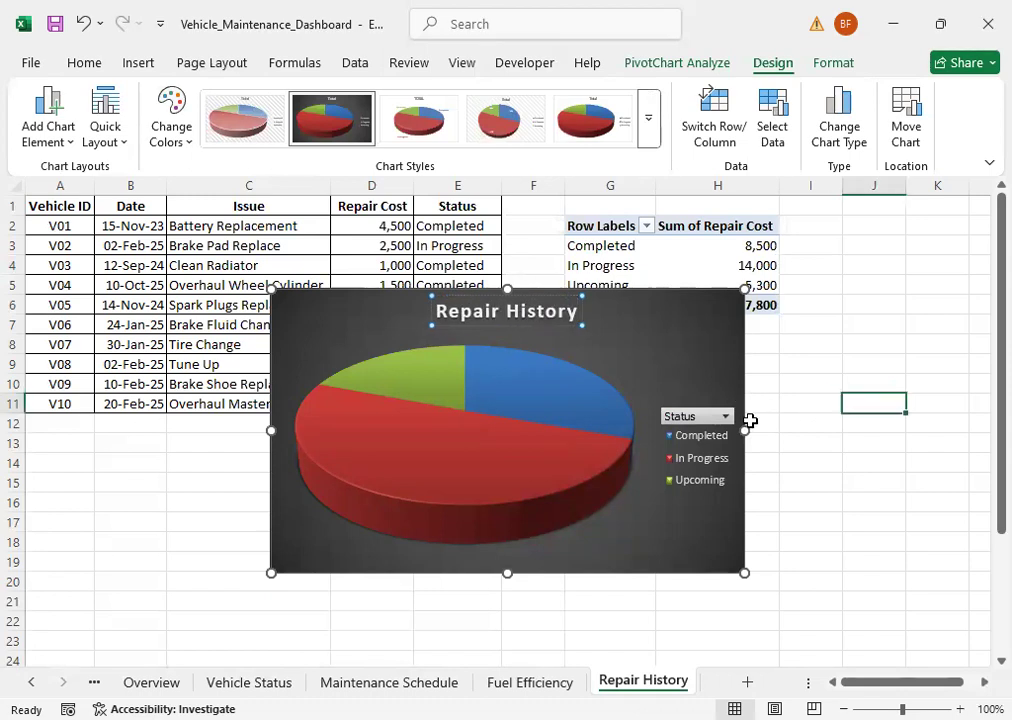
Step: Filter the Repair History chart's Status field to Completed, and add In Progress to the selection
{"action": "left_click", "coordinate": [719, 416]}
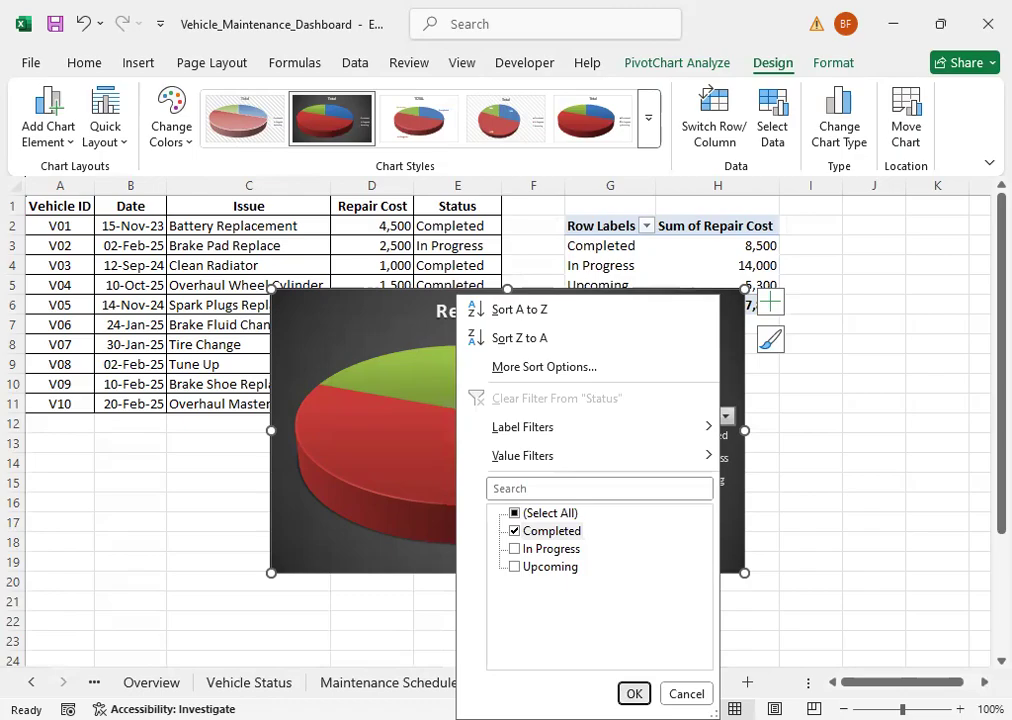
{"action": "key", "text": "Return"}
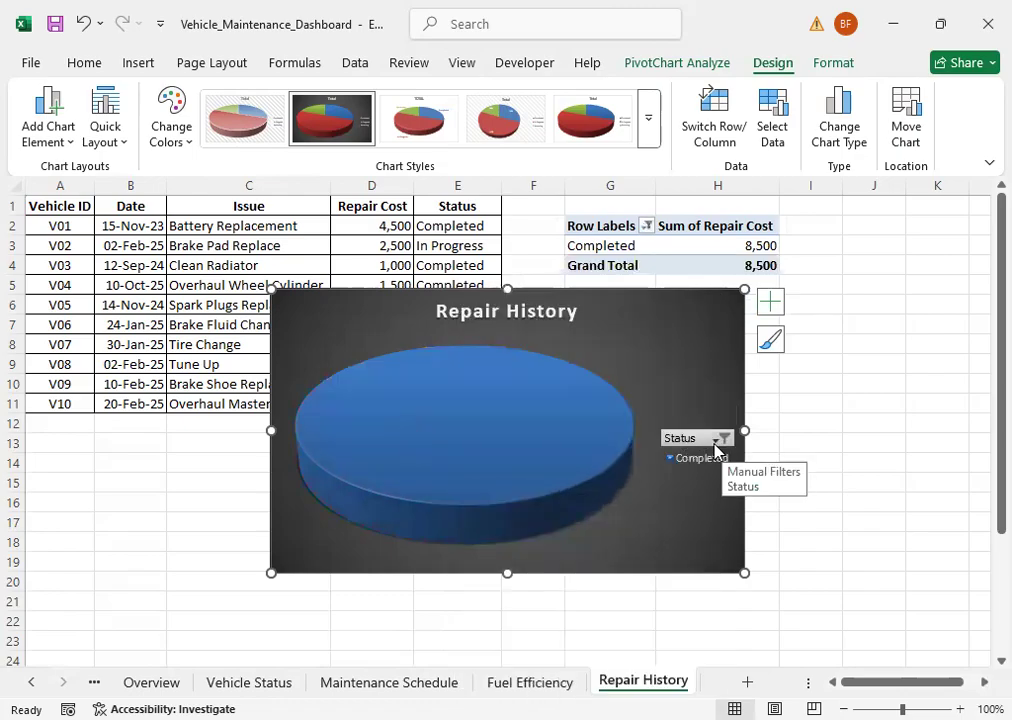
{"action": "left_click", "coordinate": [716, 439]}
{"action": "left_click", "coordinate": [510, 270]}
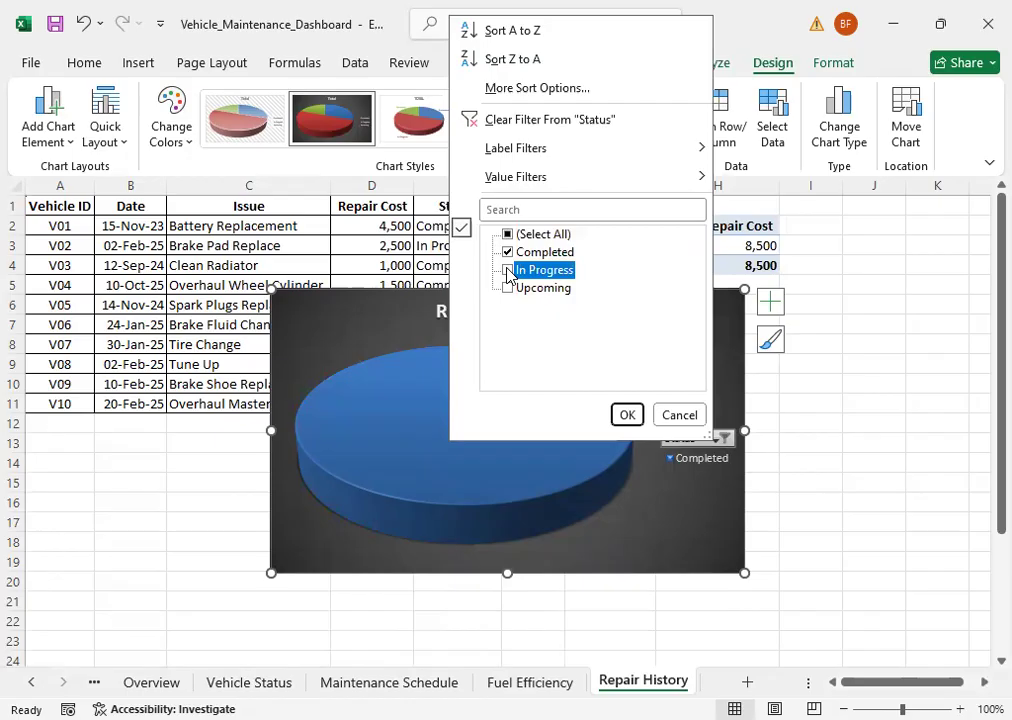
{"action": "left_click", "coordinate": [627, 415]}
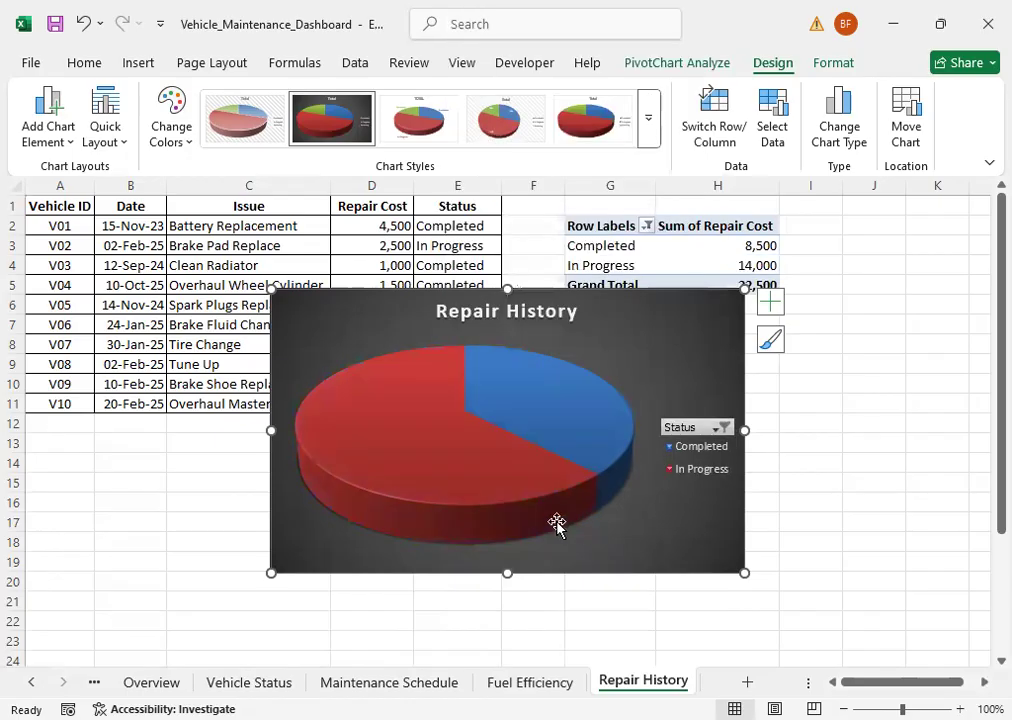
Step: Include Upcoming in the Repair History chart's Status filter again, so all statuses are selected
{"action": "mouse_move", "coordinate": [594, 454]}
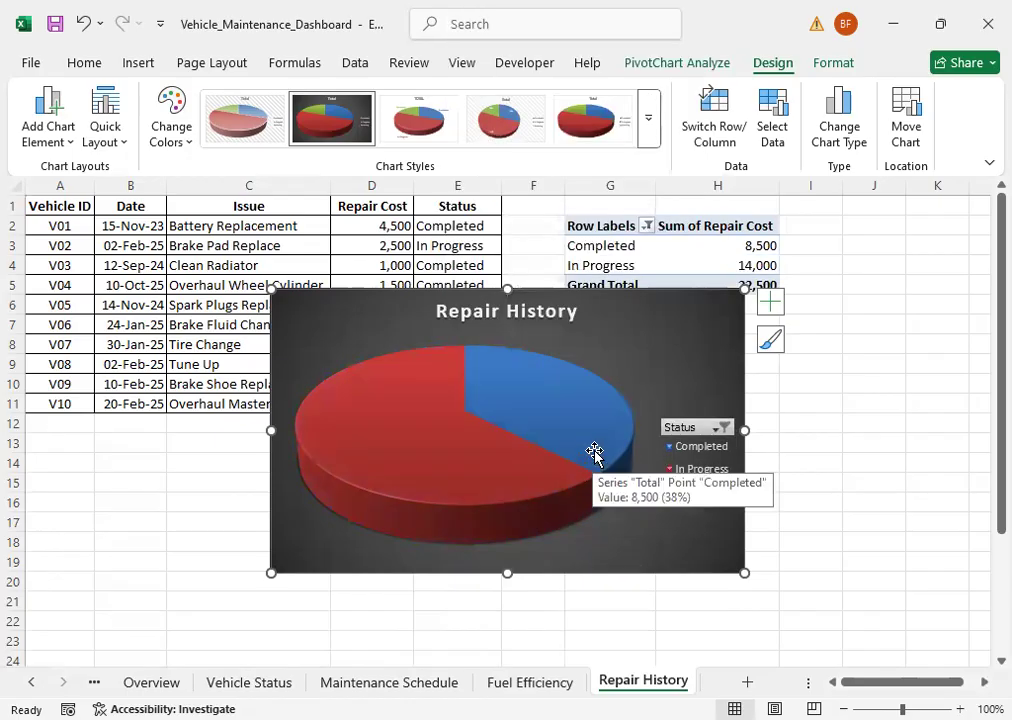
{"action": "left_click", "coordinate": [718, 427]}
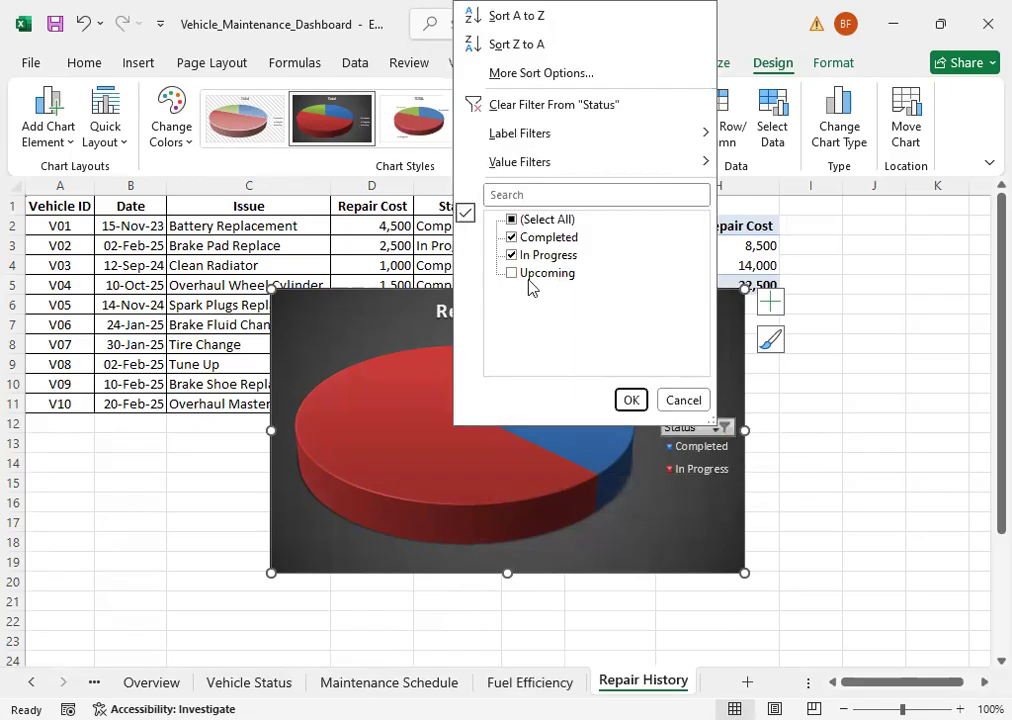
{"action": "left_click", "coordinate": [518, 274]}
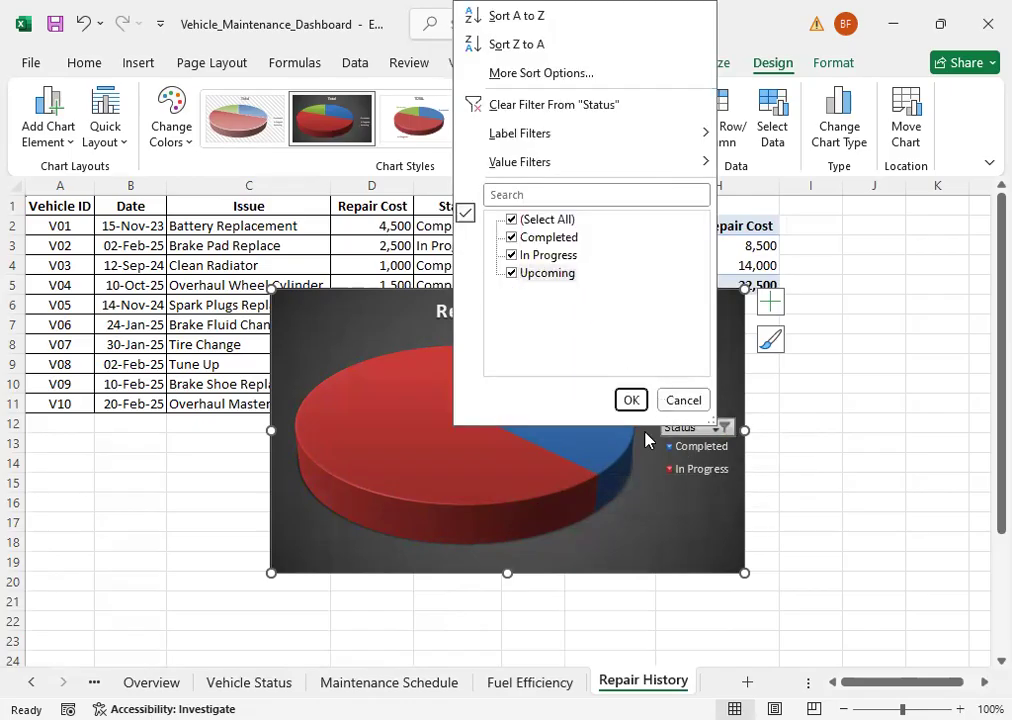
{"action": "left_click", "coordinate": [630, 400]}
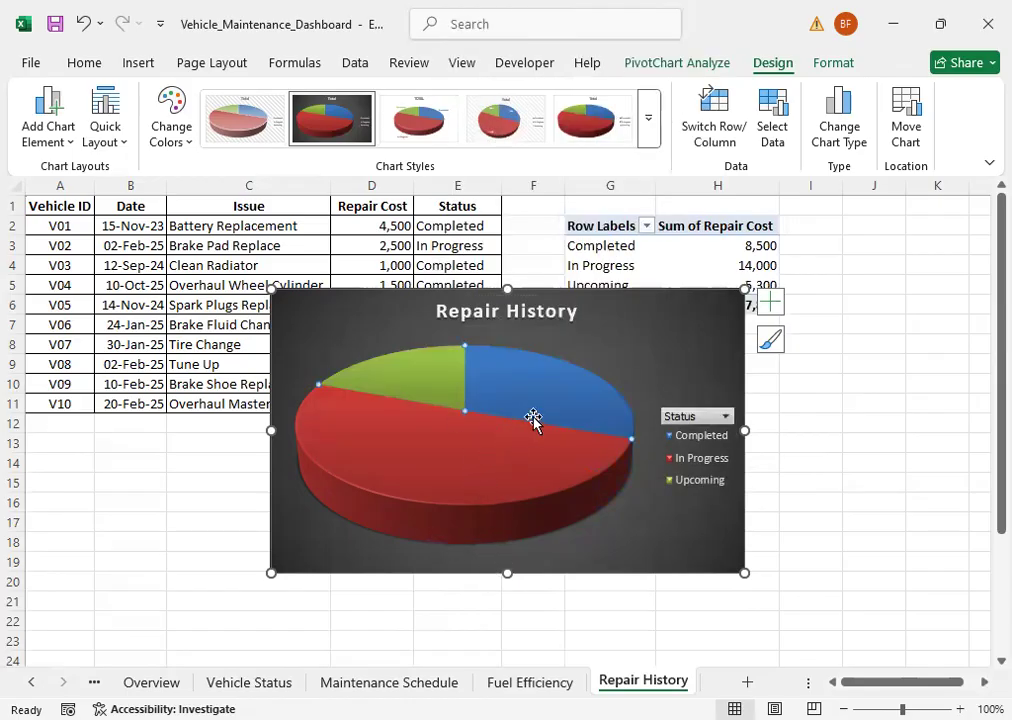
Step: Add data labels at the Inside End position to the Repair History pie chart
{"action": "left_click", "coordinate": [652, 368]}
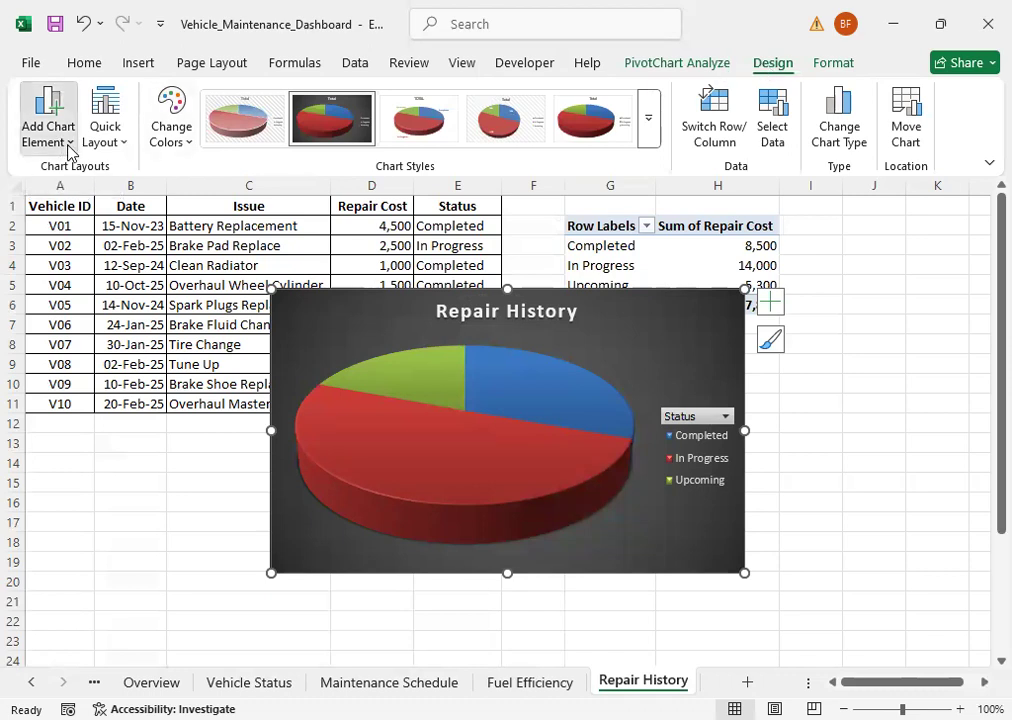
{"action": "mouse_move", "coordinate": [100, 208]}
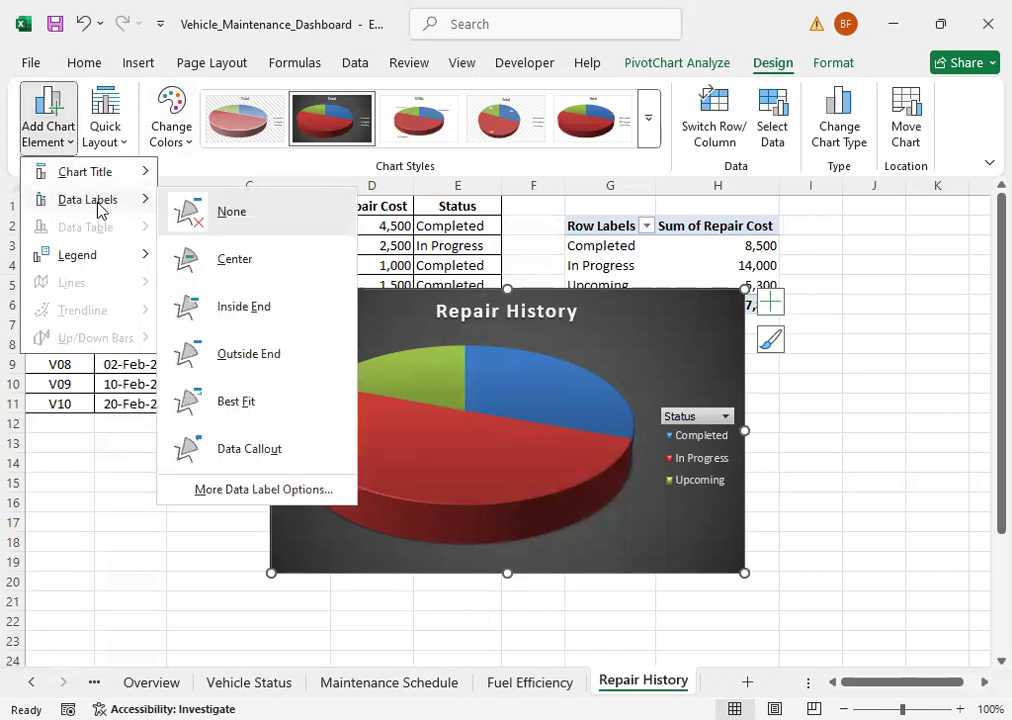
{"action": "left_click", "coordinate": [240, 314]}
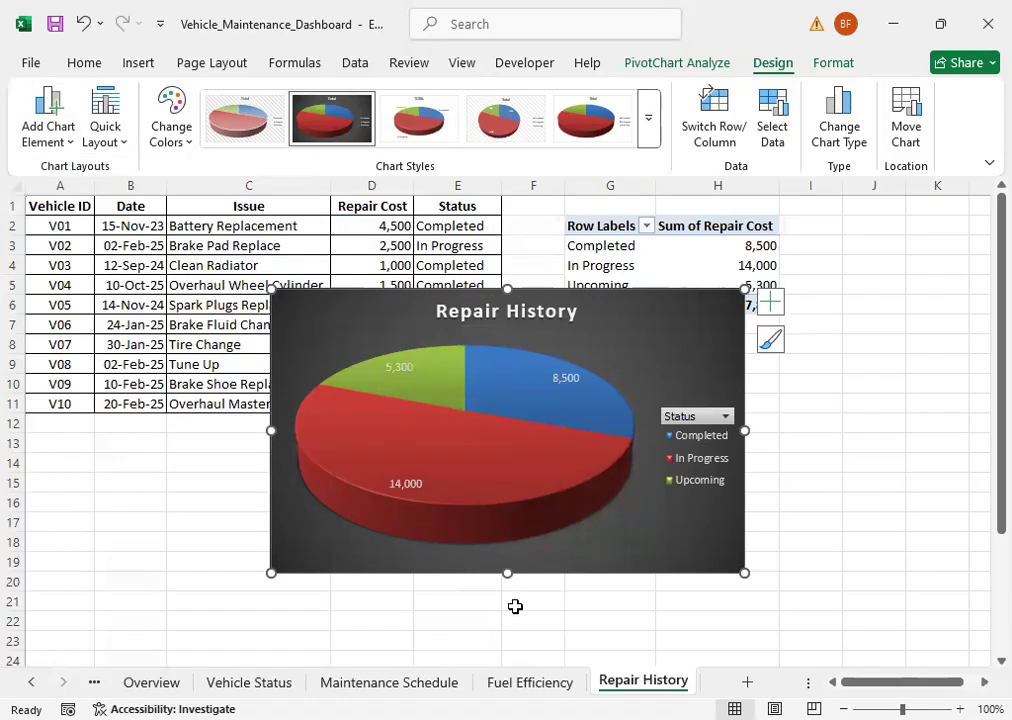
{"action": "left_click", "coordinate": [522, 614]}
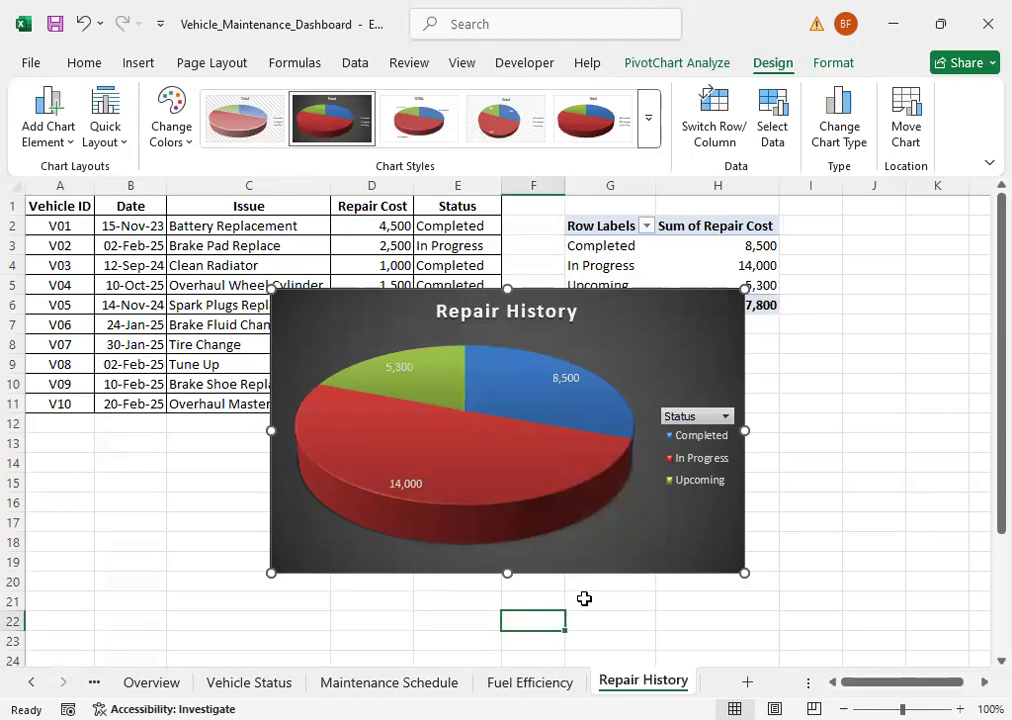
Step: Shrink the Repair History pie chart to a nearly square size to match the compact dashboard charts
{"action": "left_click", "coordinate": [667, 367]}
{"action": "left_click_drag", "start_coordinate": [744, 289], "coordinate": [518, 317]}
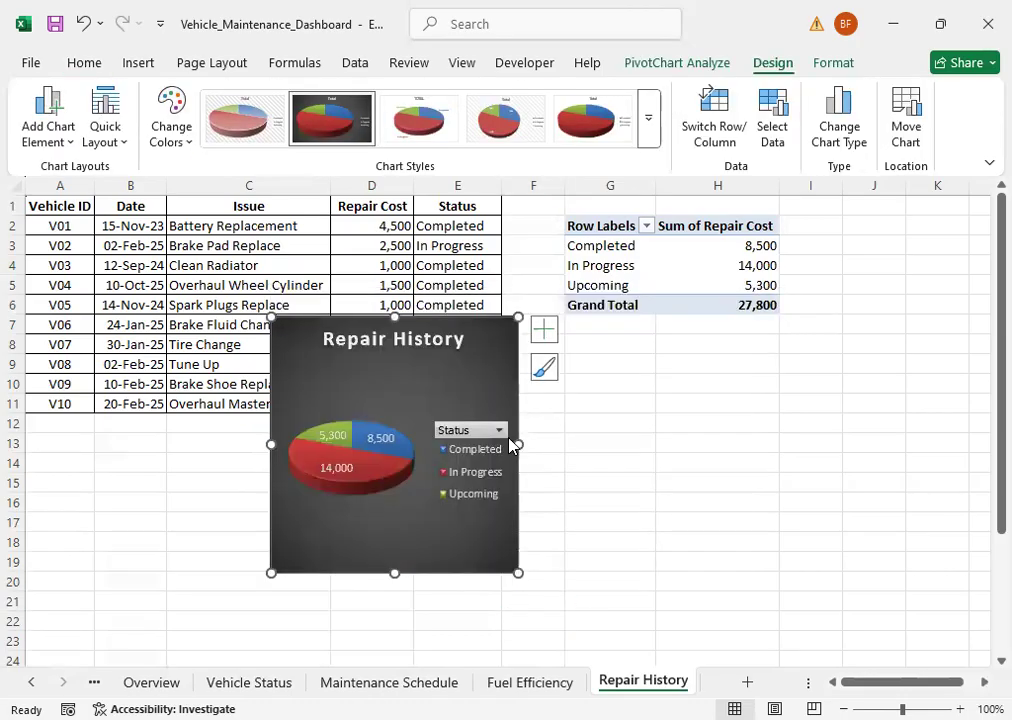
{"action": "left_click", "coordinate": [375, 549]}
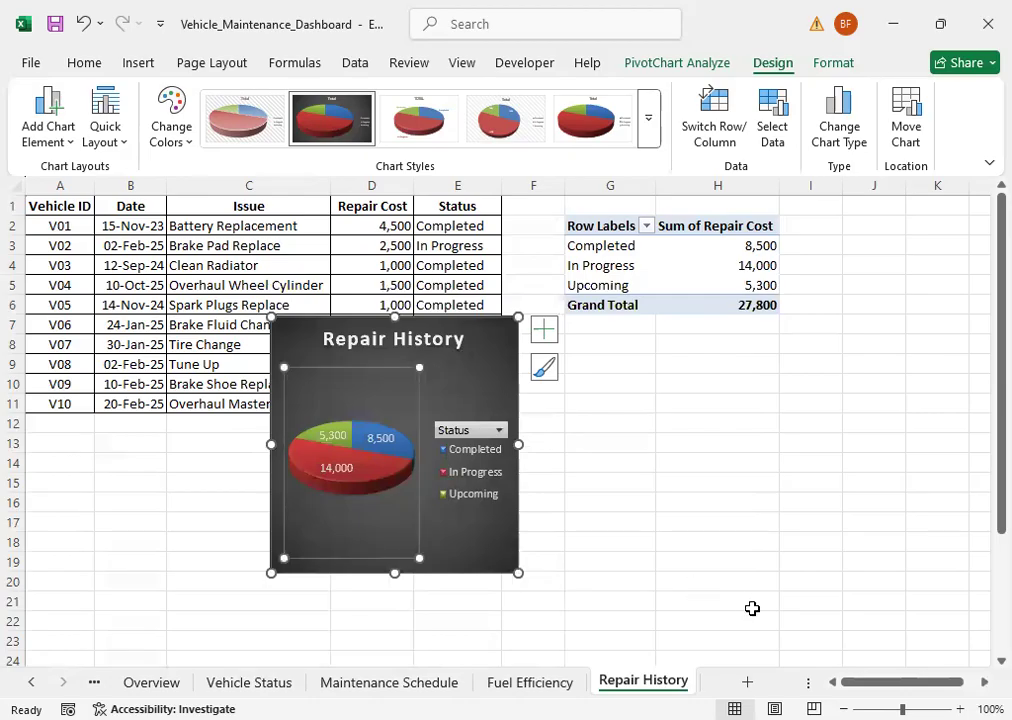
{"action": "left_click", "coordinate": [475, 346]}
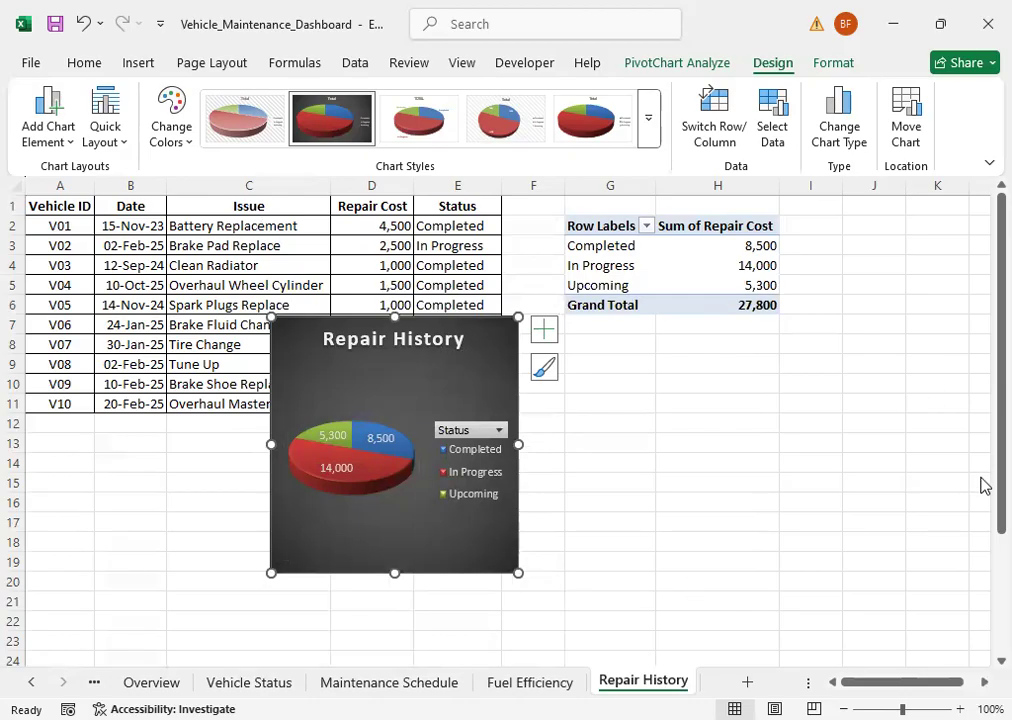
Step: Move the Repair History chart from its data sheet to the Dashboard sheet, pasting it at cell J22
{"action": "key", "text": "Delete"}
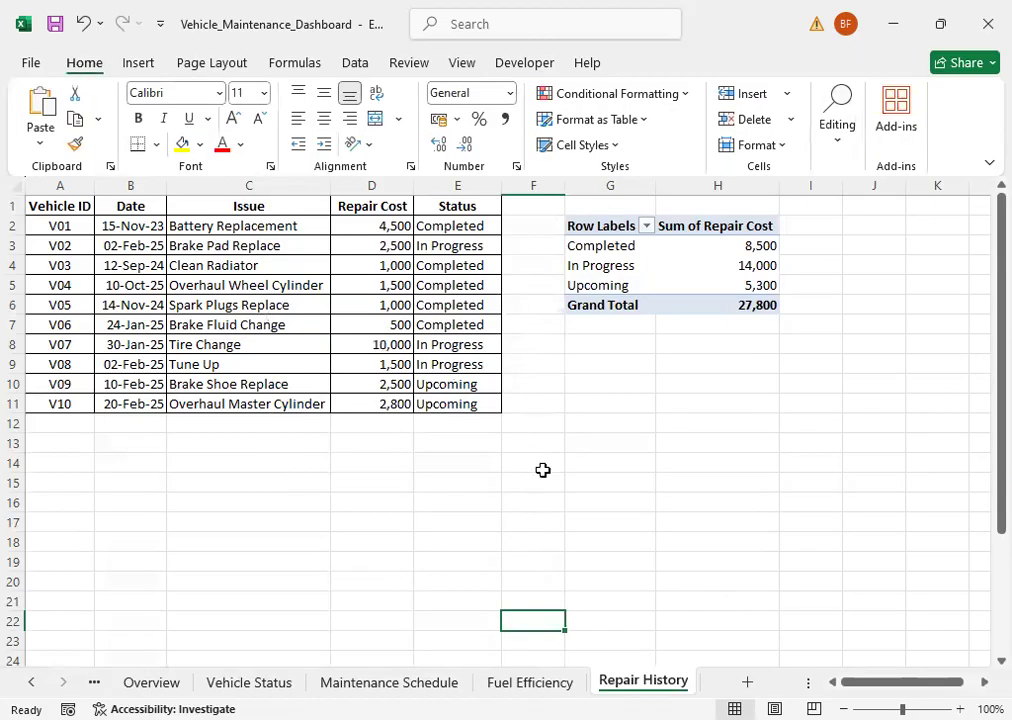
{"action": "left_click", "coordinate": [166, 679]}
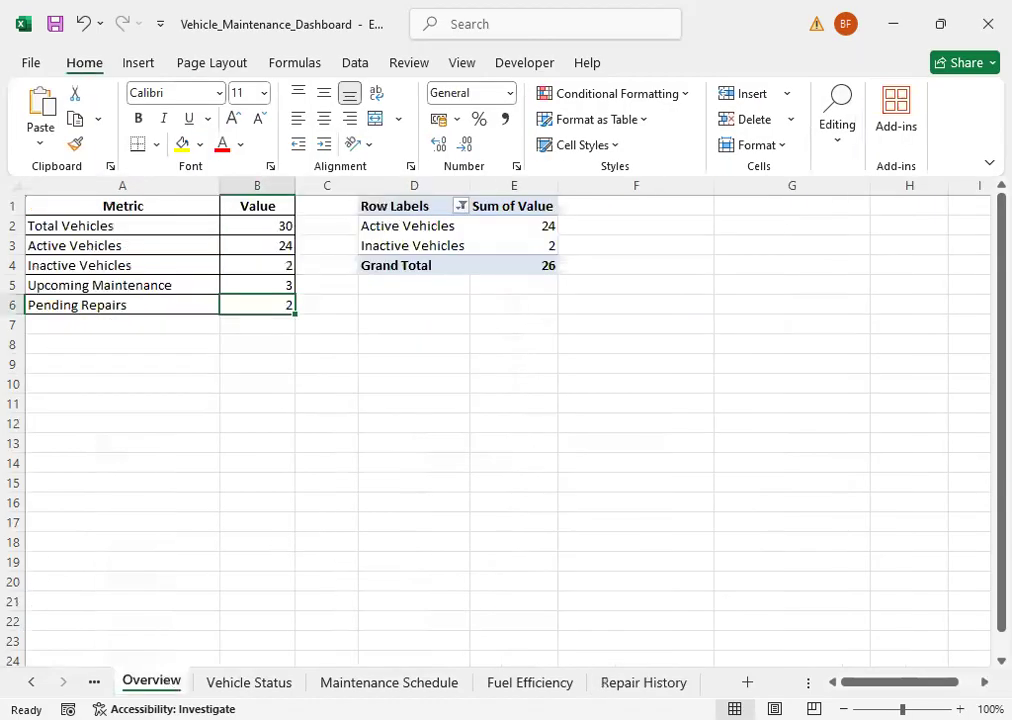
{"action": "left_click", "coordinate": [32, 681]}
{"action": "left_click", "coordinate": [156, 682]}
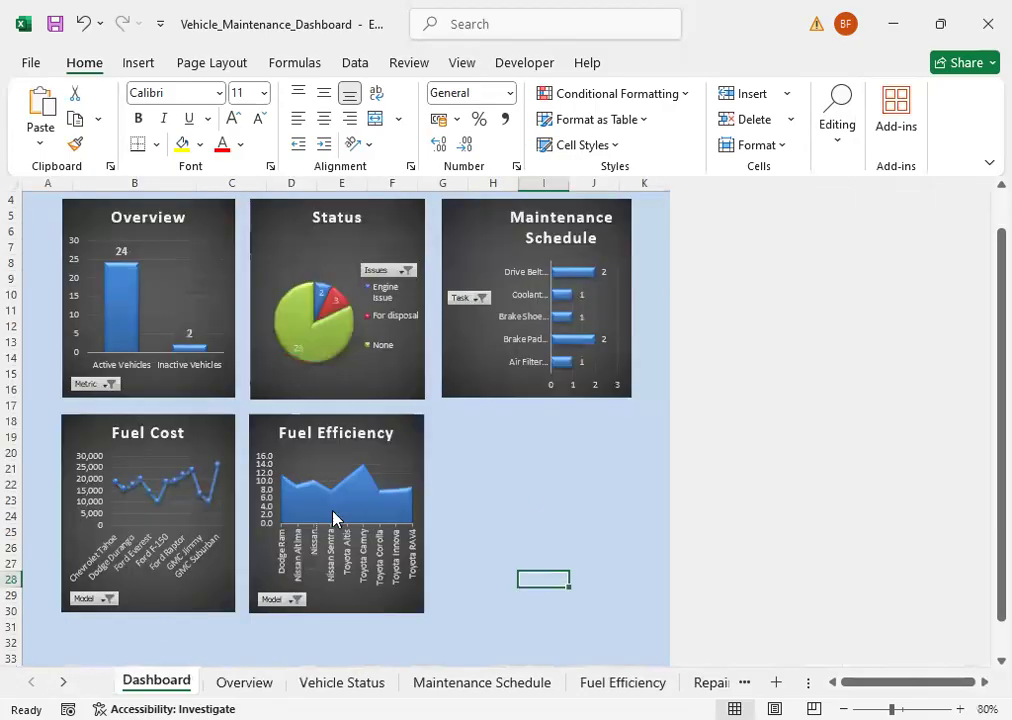
{"action": "left_click", "coordinate": [580, 485]}
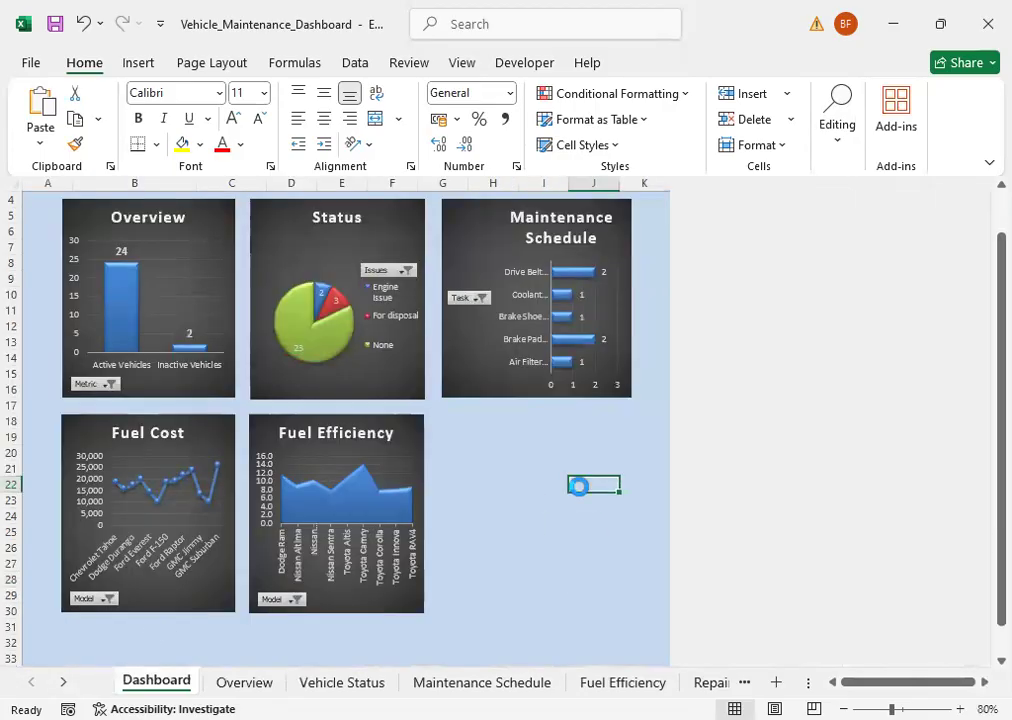
{"action": "key", "text": "ctrl+v"}
Step: Position the Repair History chart beside Fuel Efficiency and resize it to line up with the Maintenance Schedule chart's width and the row's lower edge
{"action": "left_click_drag", "start_coordinate": [588, 466], "coordinate": [465, 418]}
{"action": "left_click", "coordinate": [558, 472]}
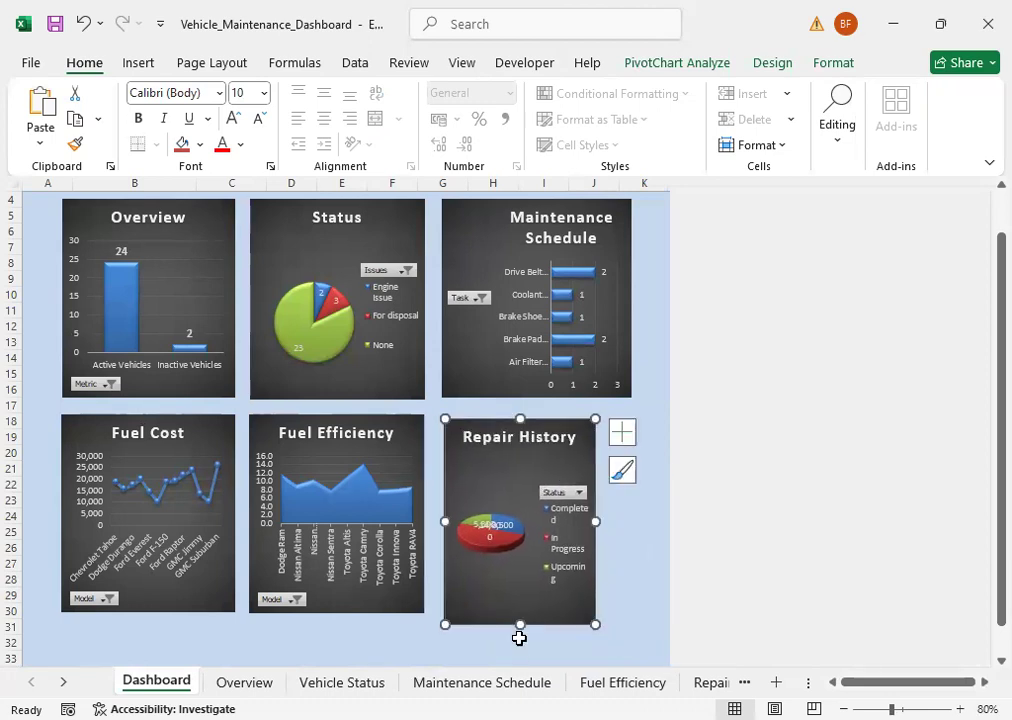
{"action": "left_click_drag", "start_coordinate": [517, 621], "coordinate": [517, 611]}
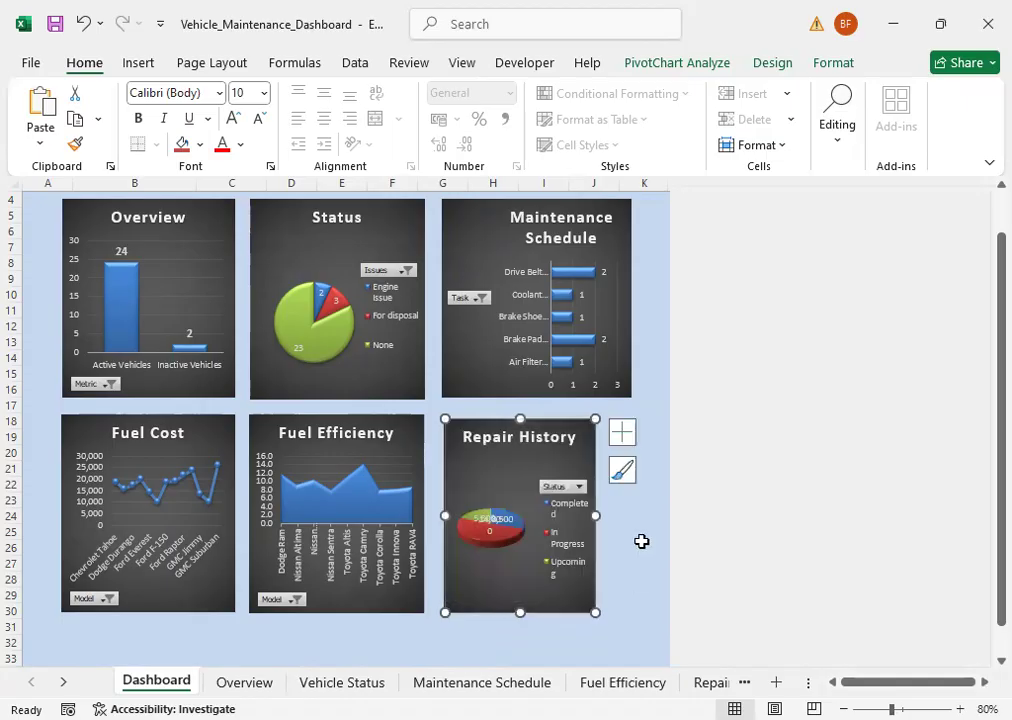
{"action": "left_click_drag", "start_coordinate": [596, 516], "coordinate": [630, 512]}
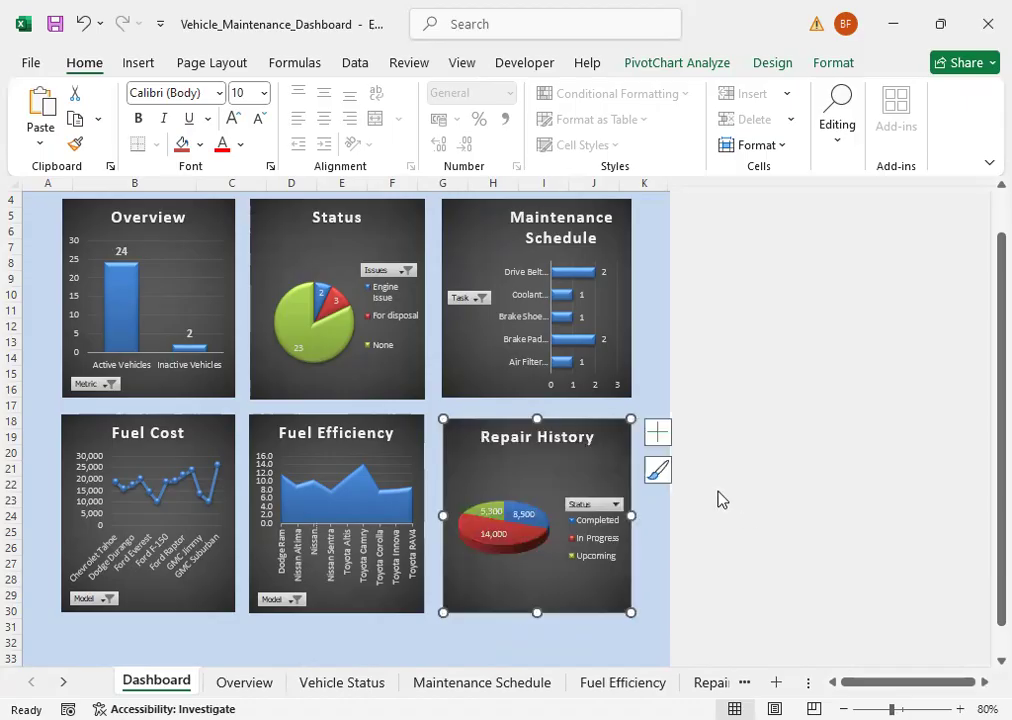
{"action": "scroll", "coordinate": [715, 465], "scroll_direction": "up", "scroll_amount": 1}
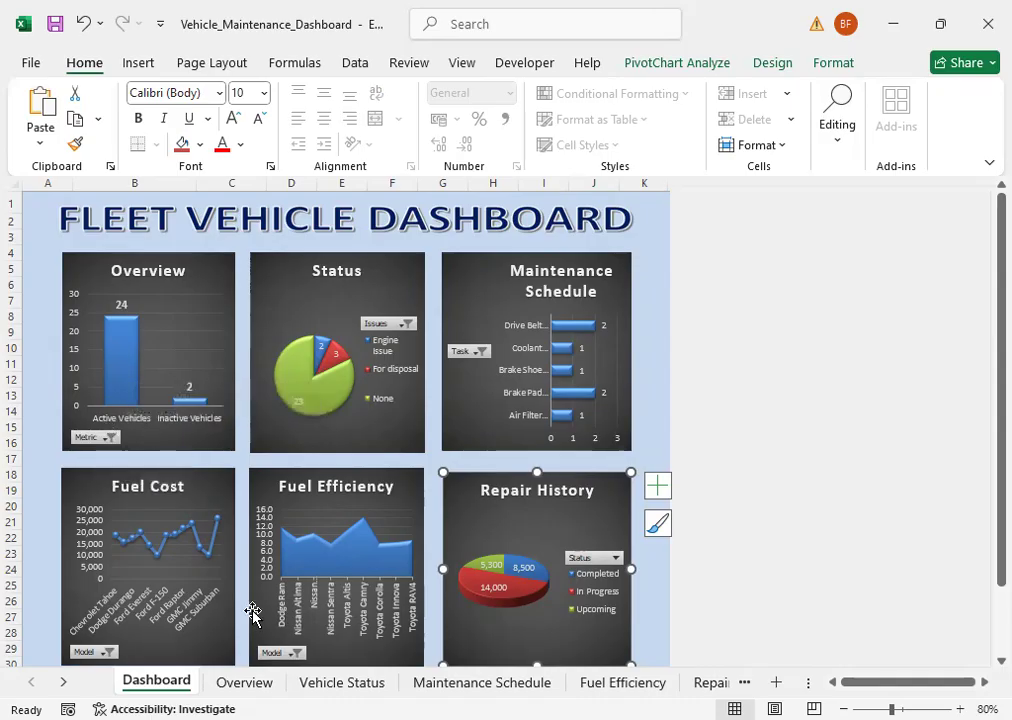
{"action": "mouse_move", "coordinate": [127, 352]}
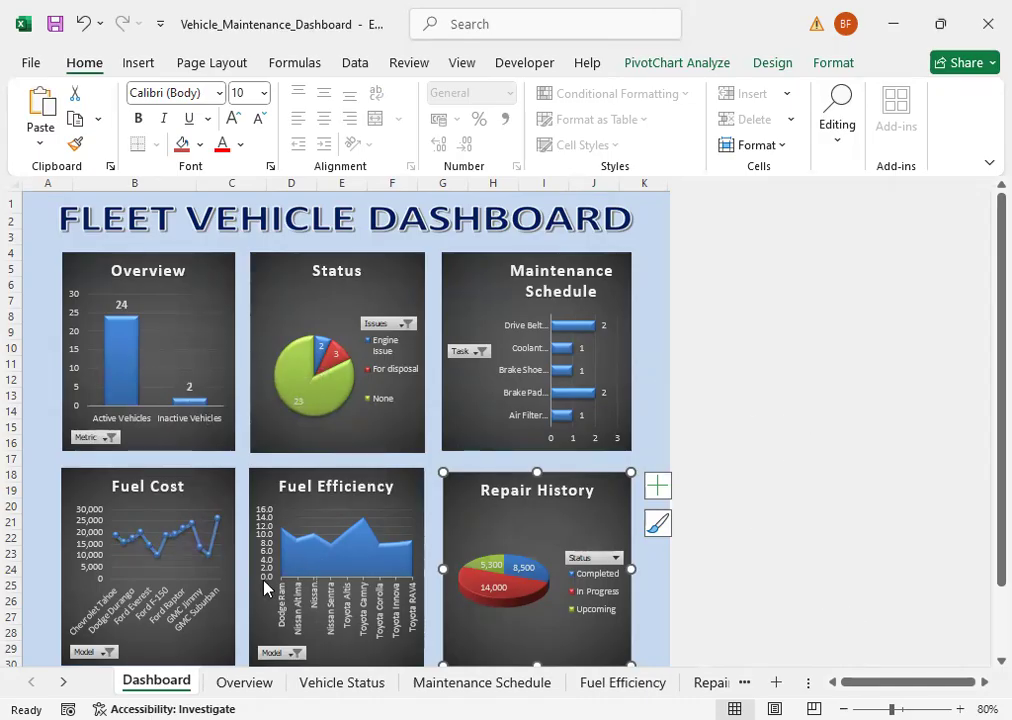
{"action": "left_click", "coordinate": [242, 602]}
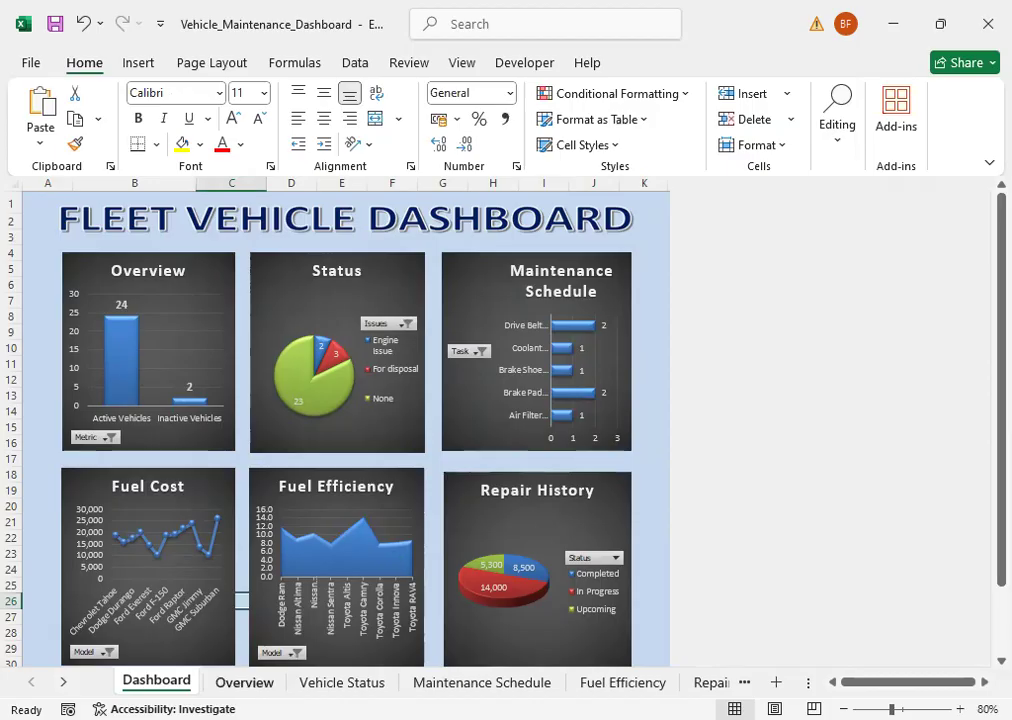
Step: On the Overview sheet, set the Active Vehicles value to 20 and the Pending Repairs value to 6
{"action": "left_click", "coordinate": [244, 682]}
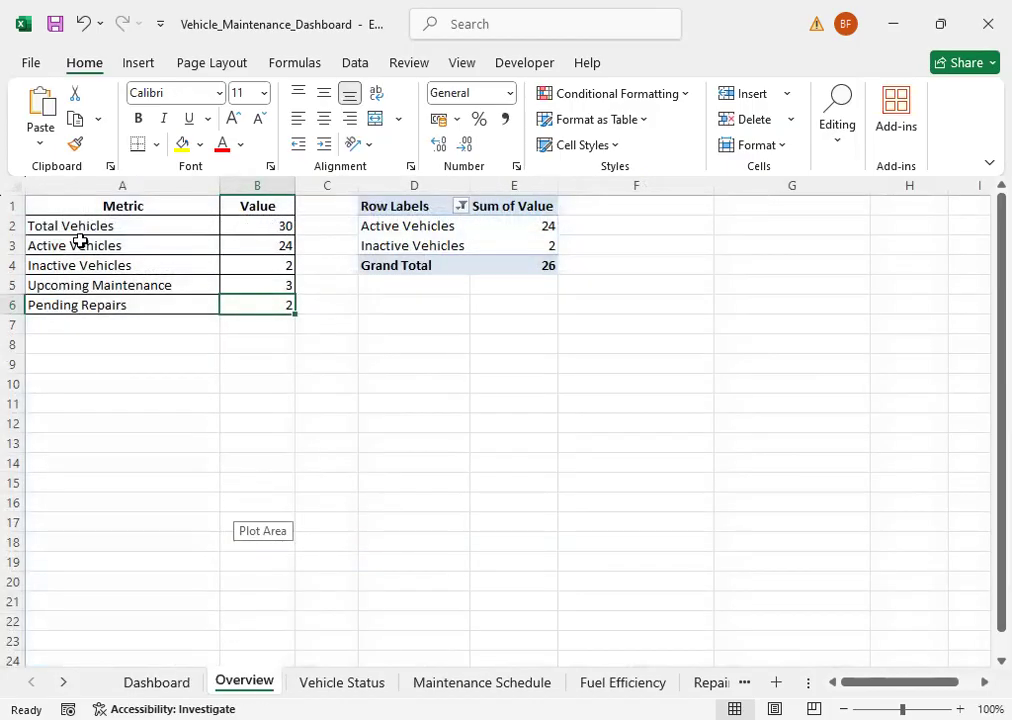
{"action": "left_click", "coordinate": [253, 250]}
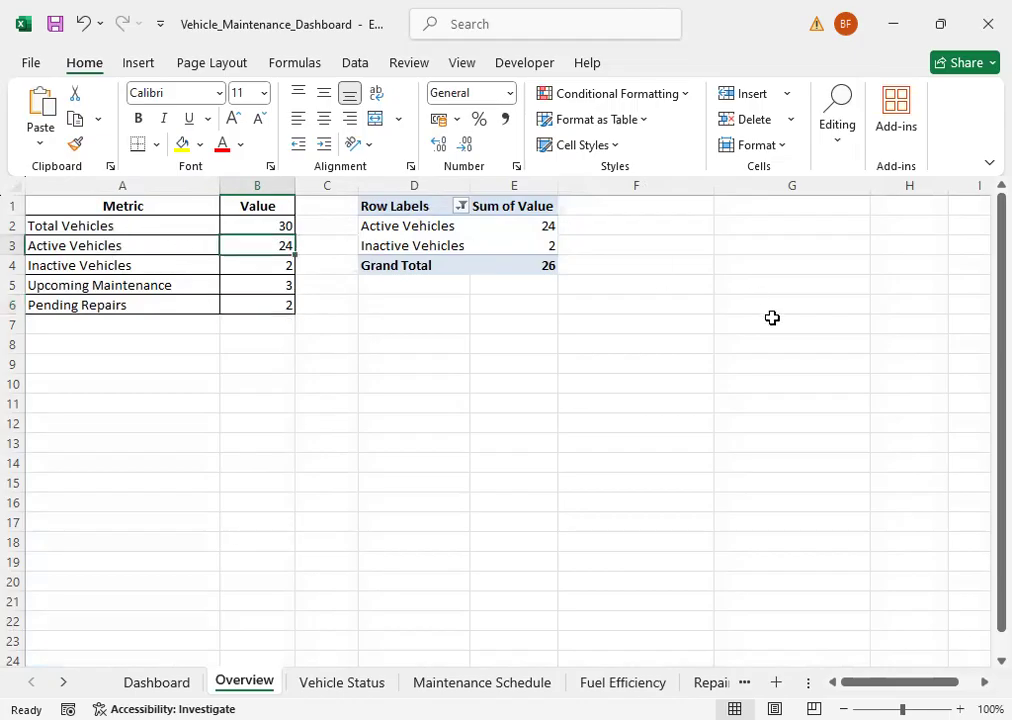
{"action": "type", "text": "20"}
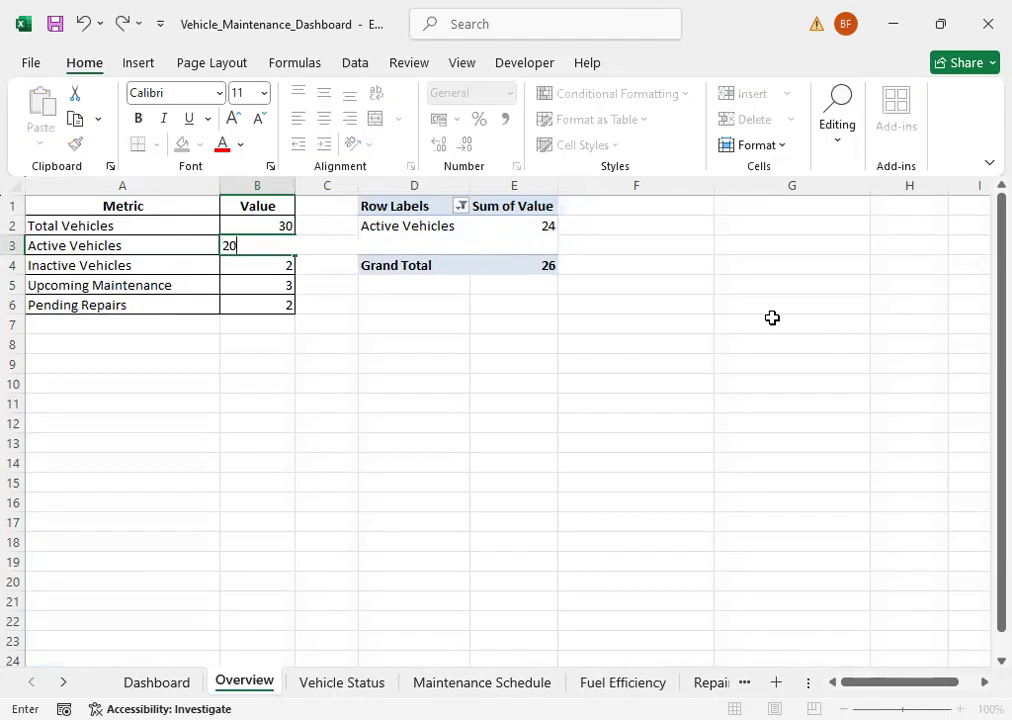
{"action": "key", "text": "Return"}
{"action": "key", "text": "Down"}
{"action": "key", "text": "Down"}
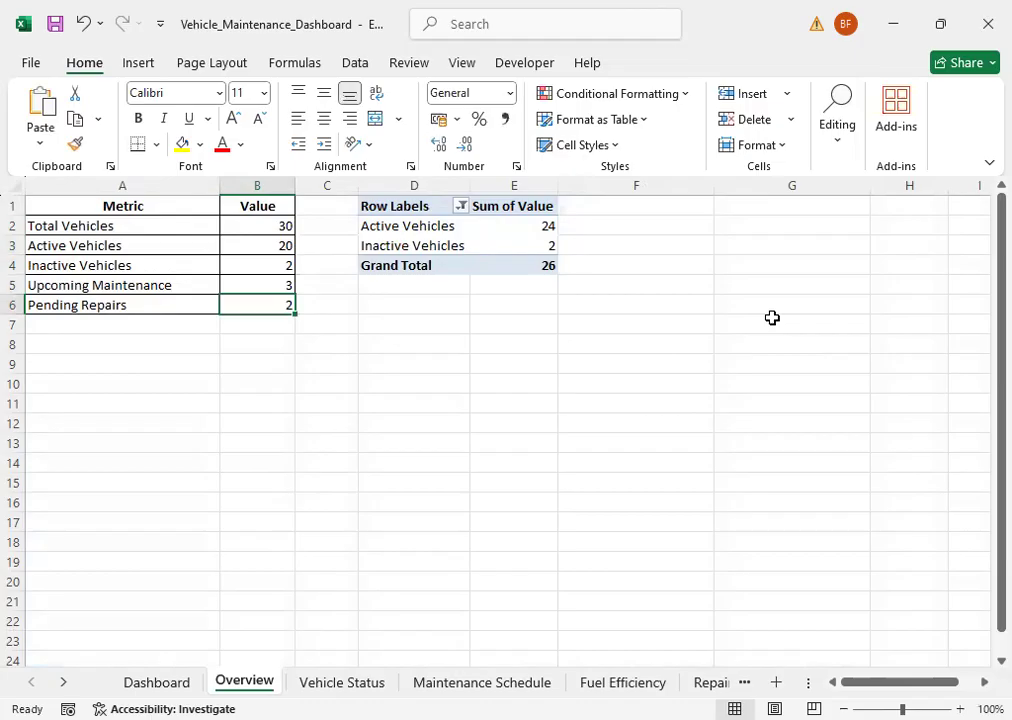
{"action": "type", "text": "6"}
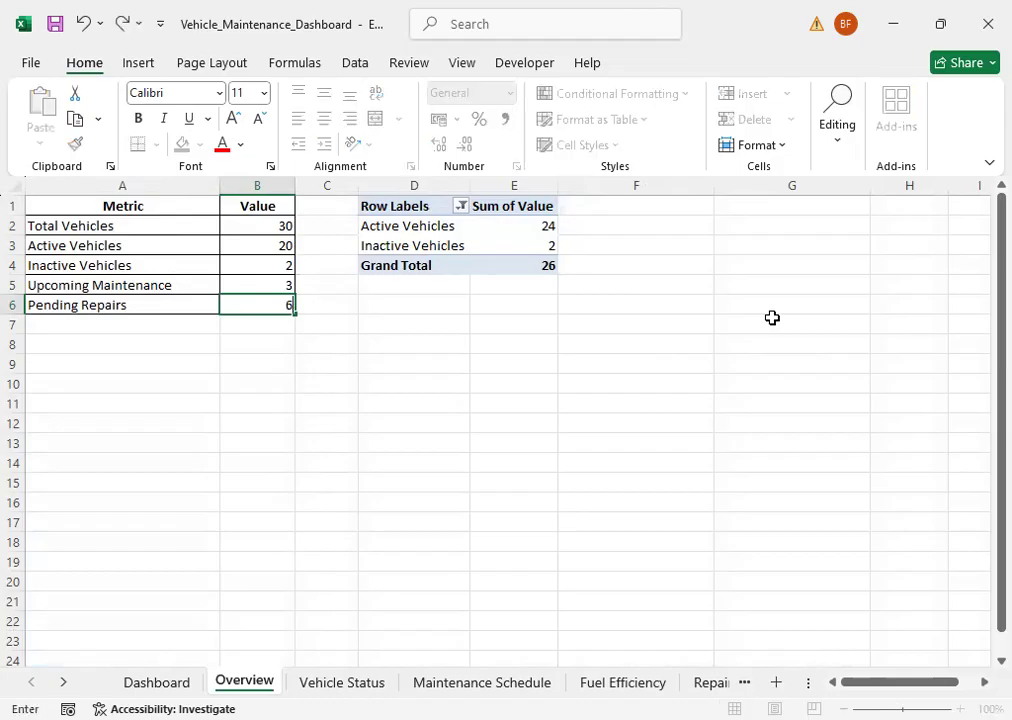
{"action": "key", "text": "ctrl+Return"}
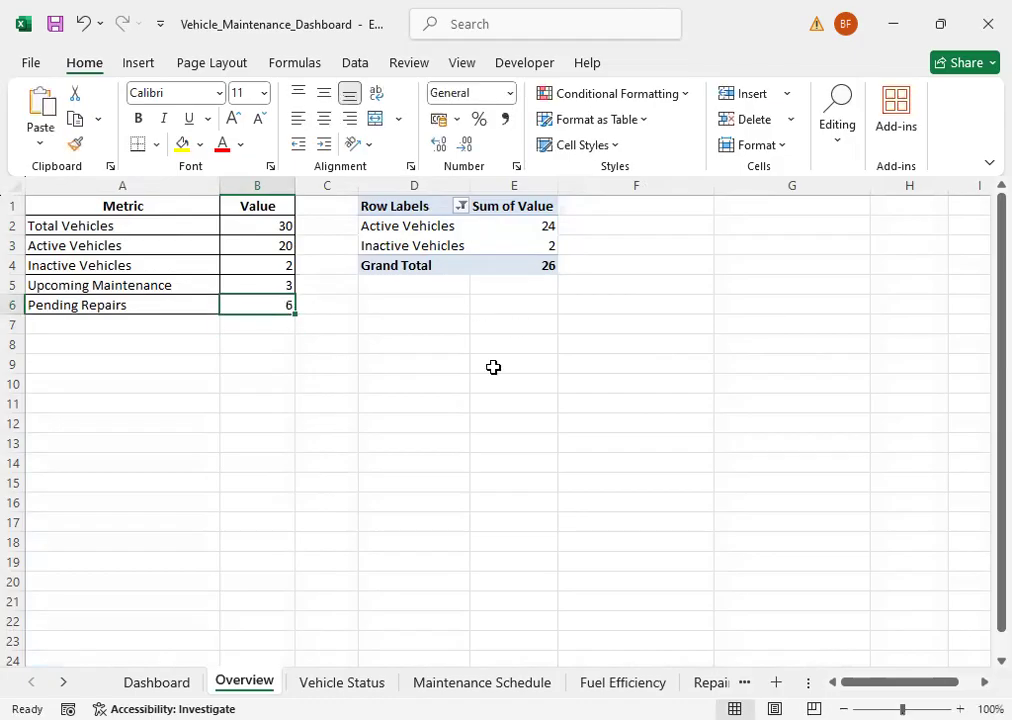
Step: Compare the Dashboard with the edited Overview data, refresh all the workbook's PivotTables, and check the Dashboard again
{"action": "left_click", "coordinate": [151, 681]}
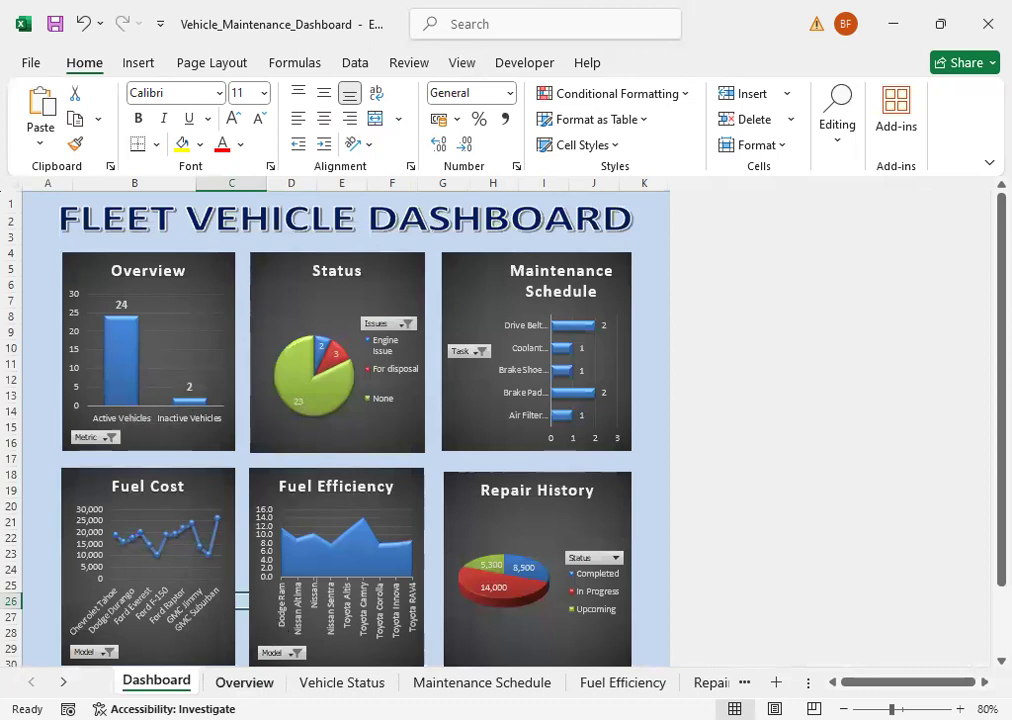
{"action": "left_click", "coordinate": [246, 684]}
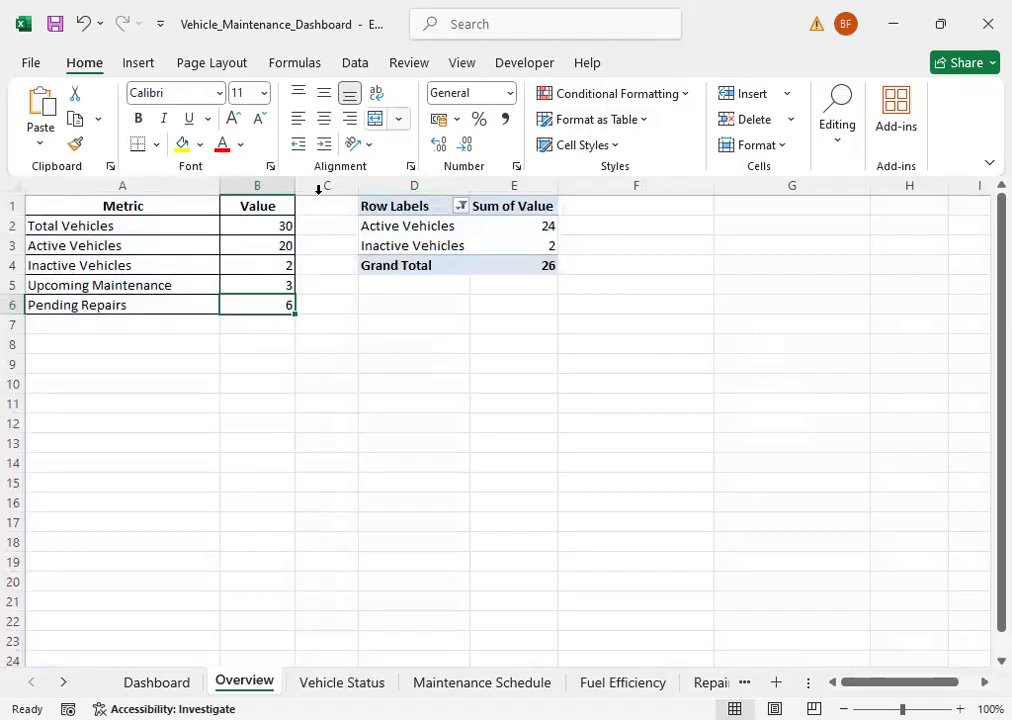
{"action": "left_click", "coordinate": [428, 232]}
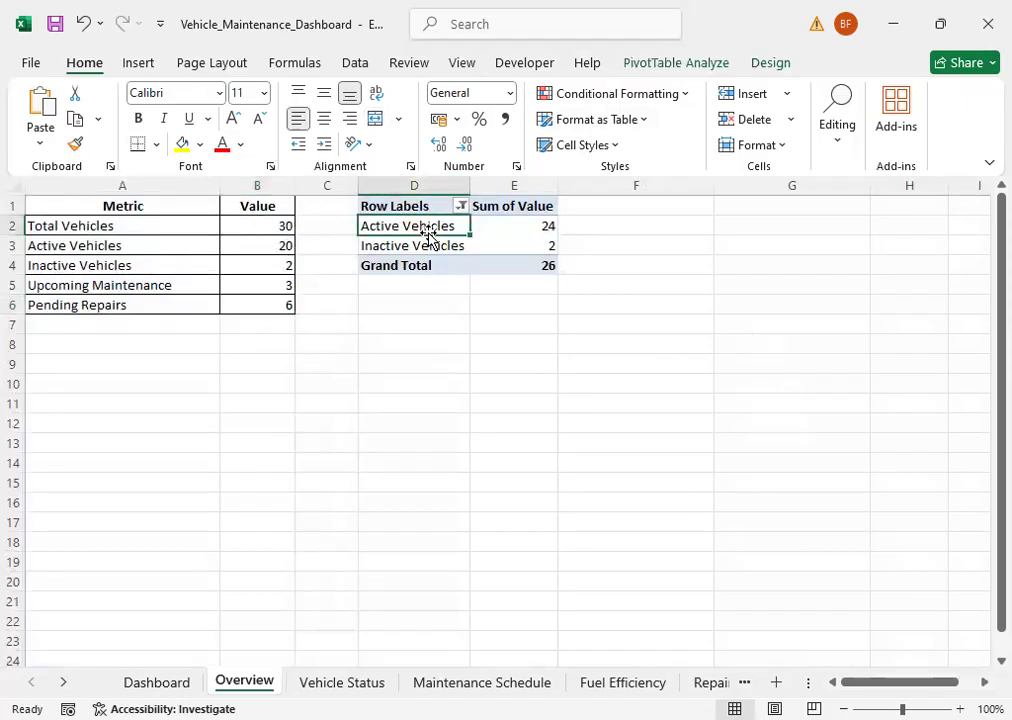
{"action": "left_click", "coordinate": [668, 62]}
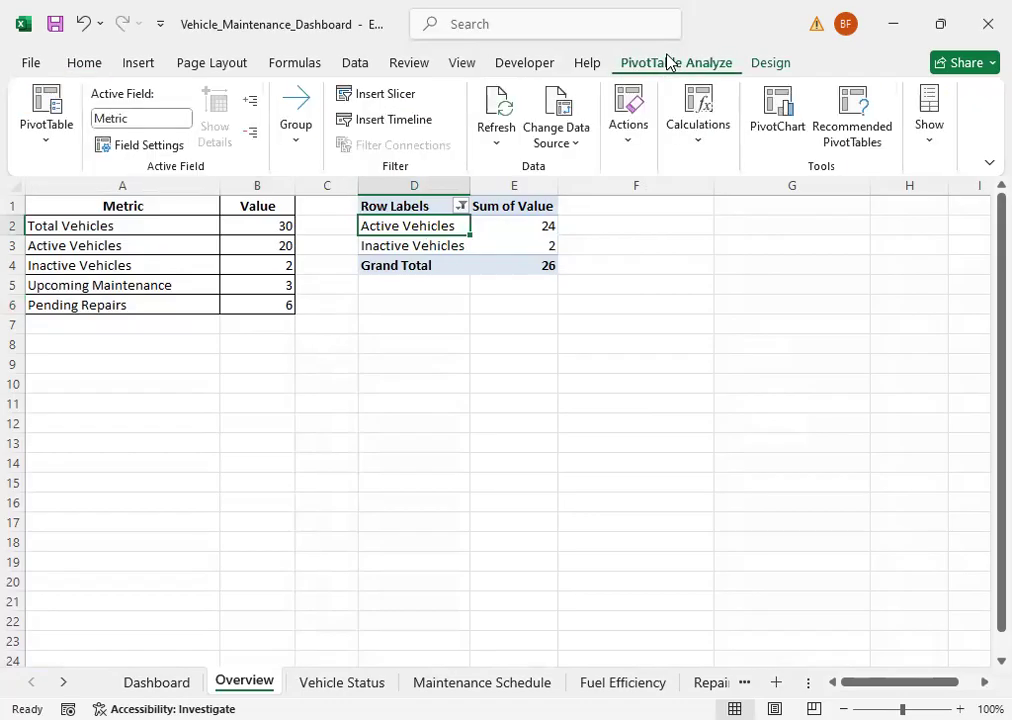
{"action": "left_click", "coordinate": [495, 148]}
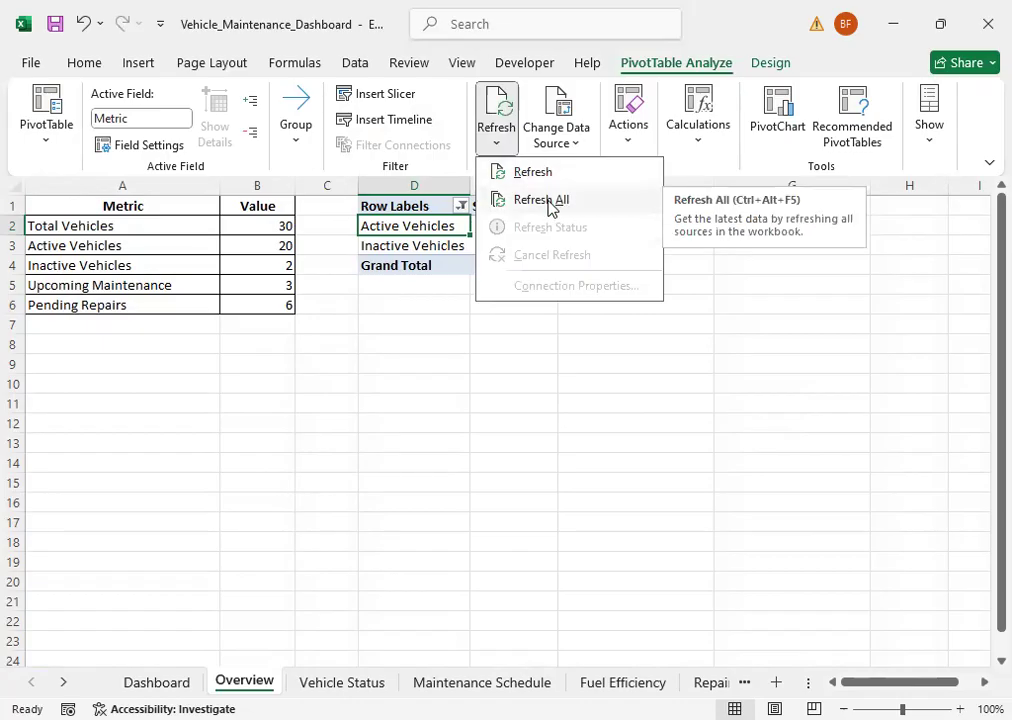
{"action": "left_click", "coordinate": [540, 200]}
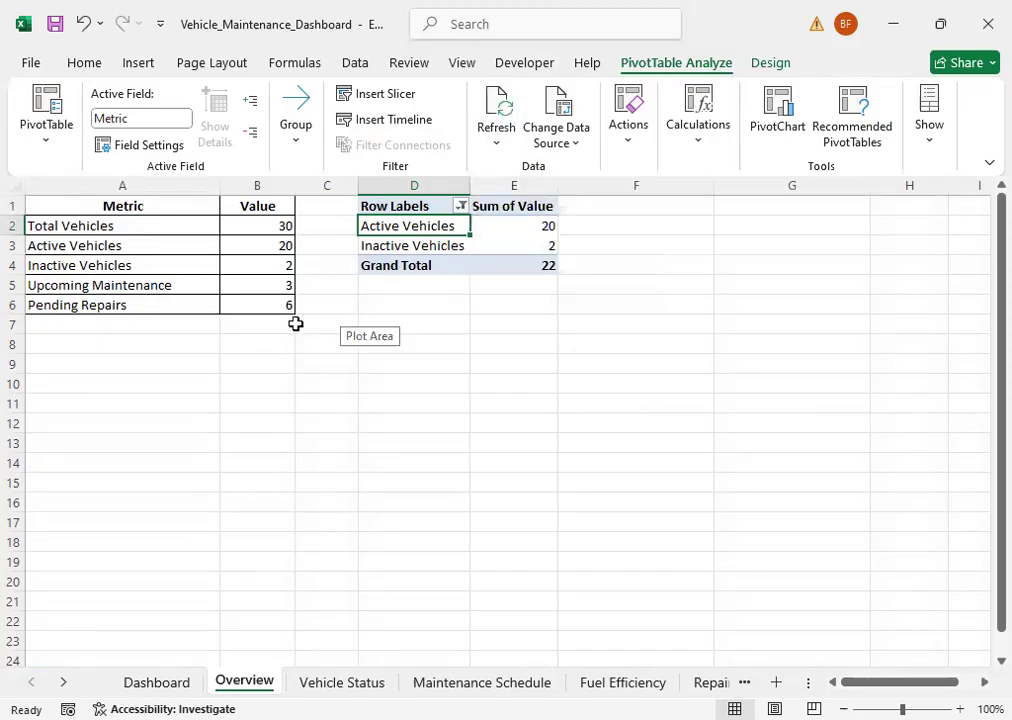
{"action": "left_click", "coordinate": [154, 682]}
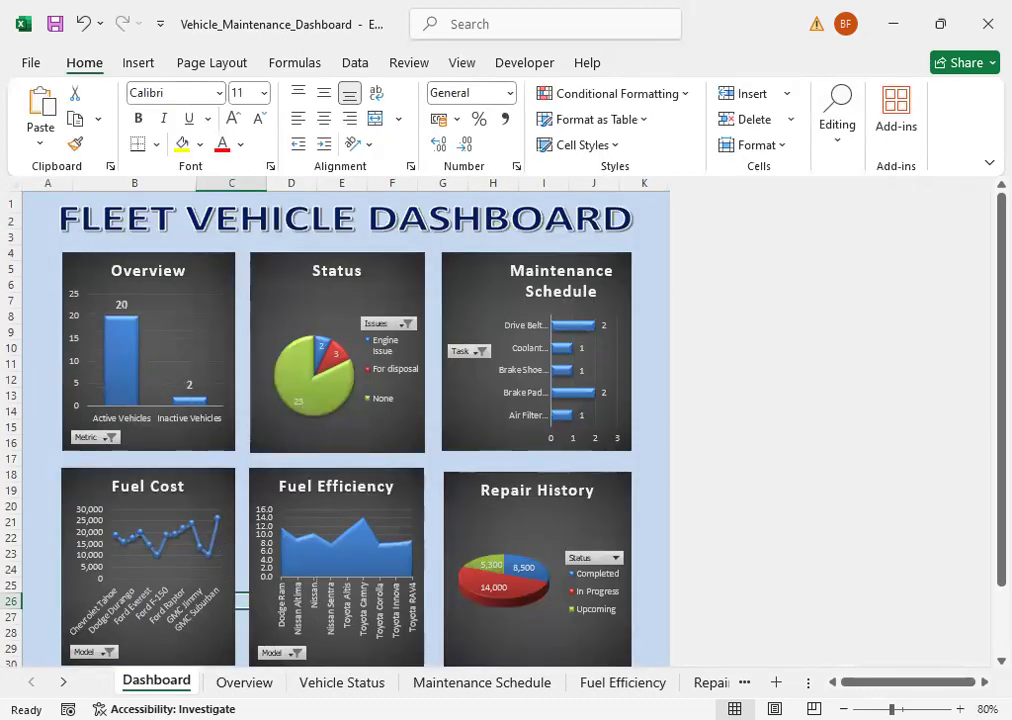
Step: Return to the Overview sheet and refresh only its PivotTable from a cell inside it
{"action": "left_click", "coordinate": [228, 681]}
{"action": "left_click", "coordinate": [270, 302]}
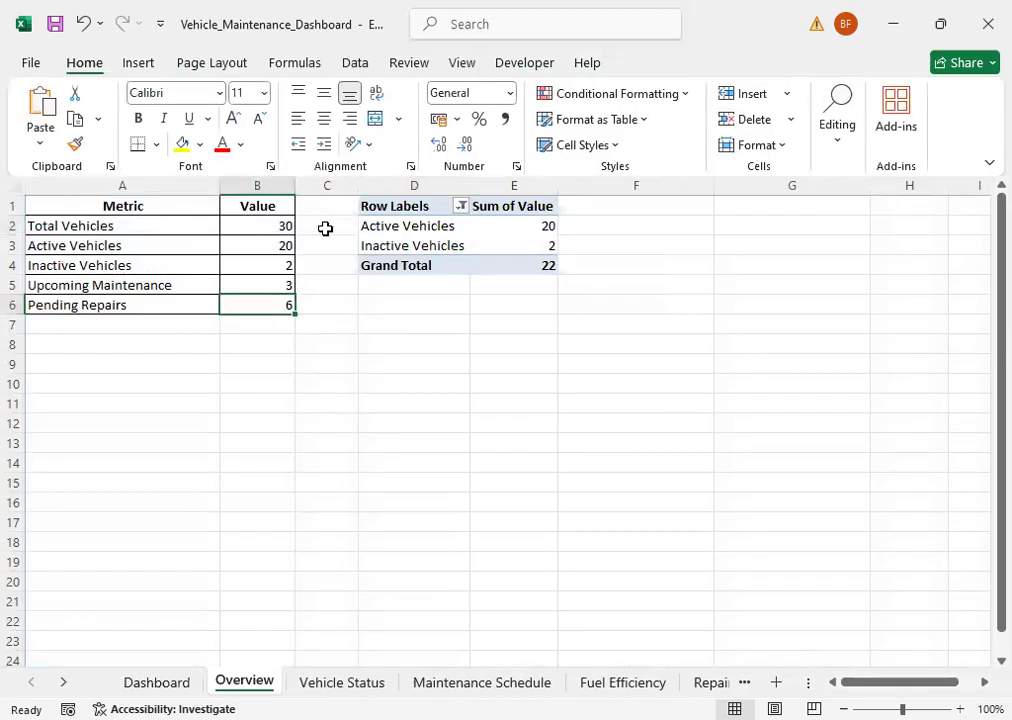
{"action": "left_click", "coordinate": [383, 226]}
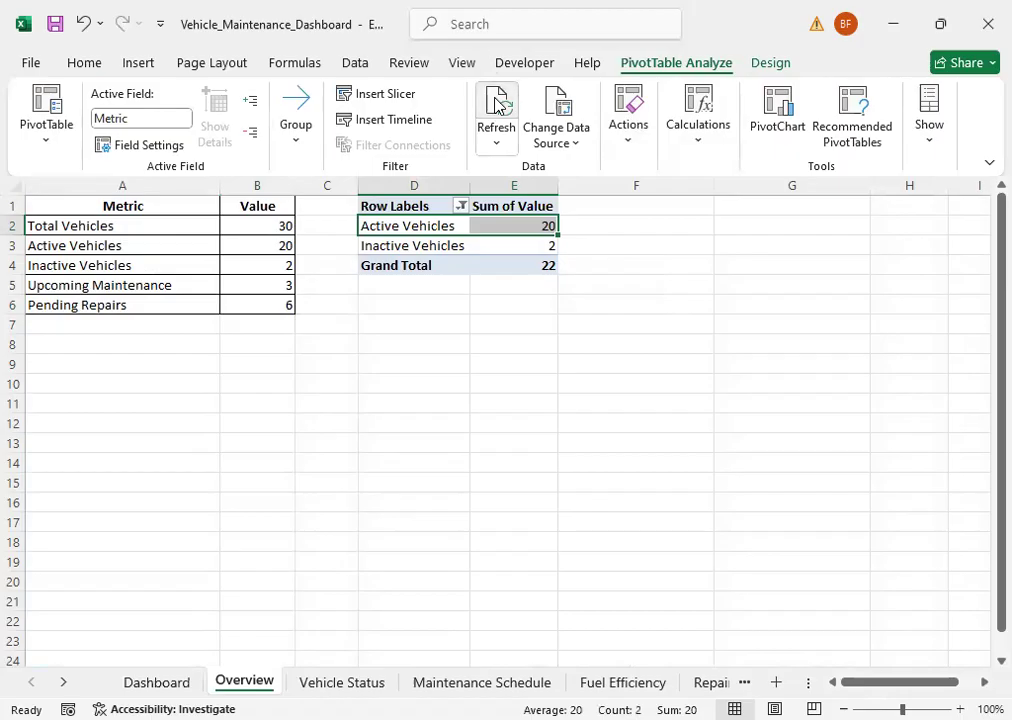
{"action": "left_click", "coordinate": [541, 244]}
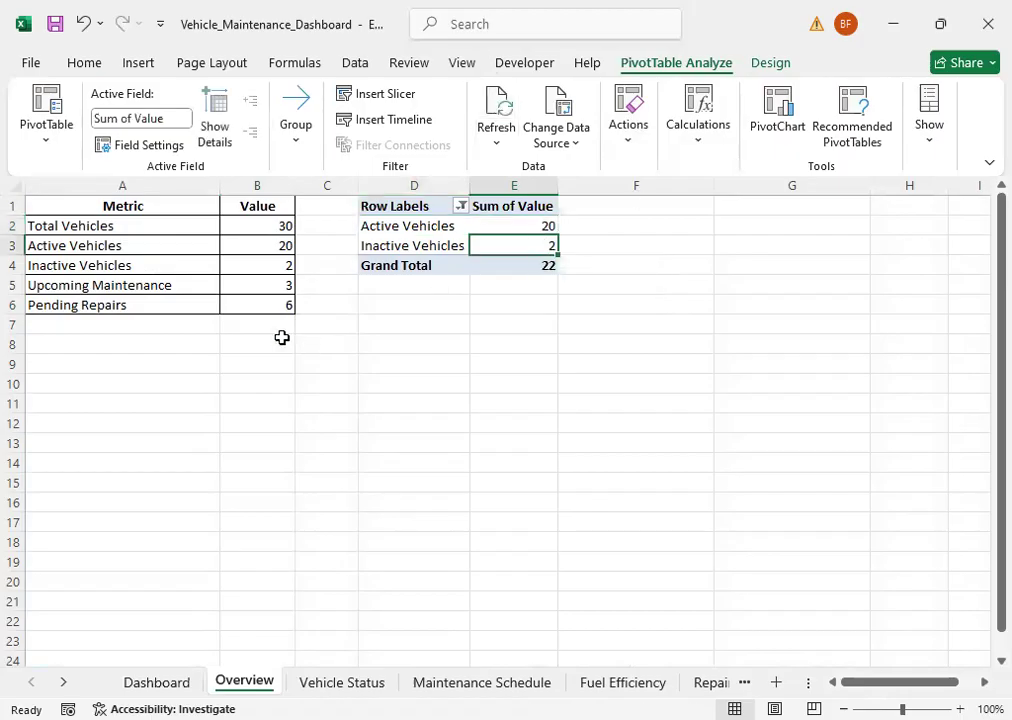
{"action": "left_click", "coordinate": [426, 231]}
{"action": "left_click", "coordinate": [429, 231]}
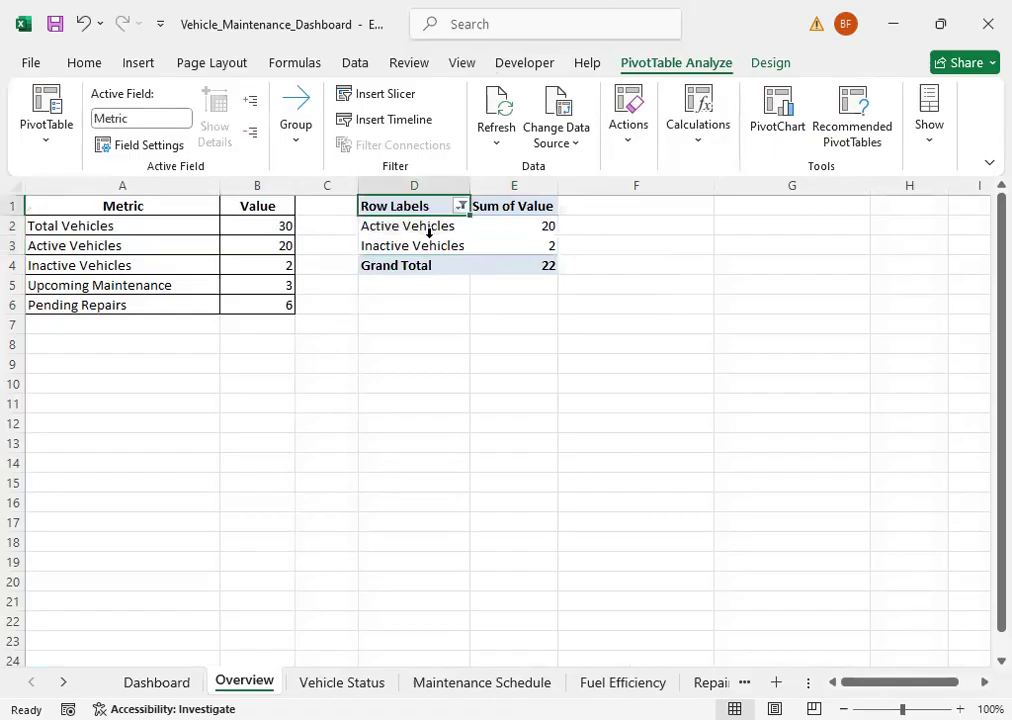
{"action": "left_click", "coordinate": [539, 239]}
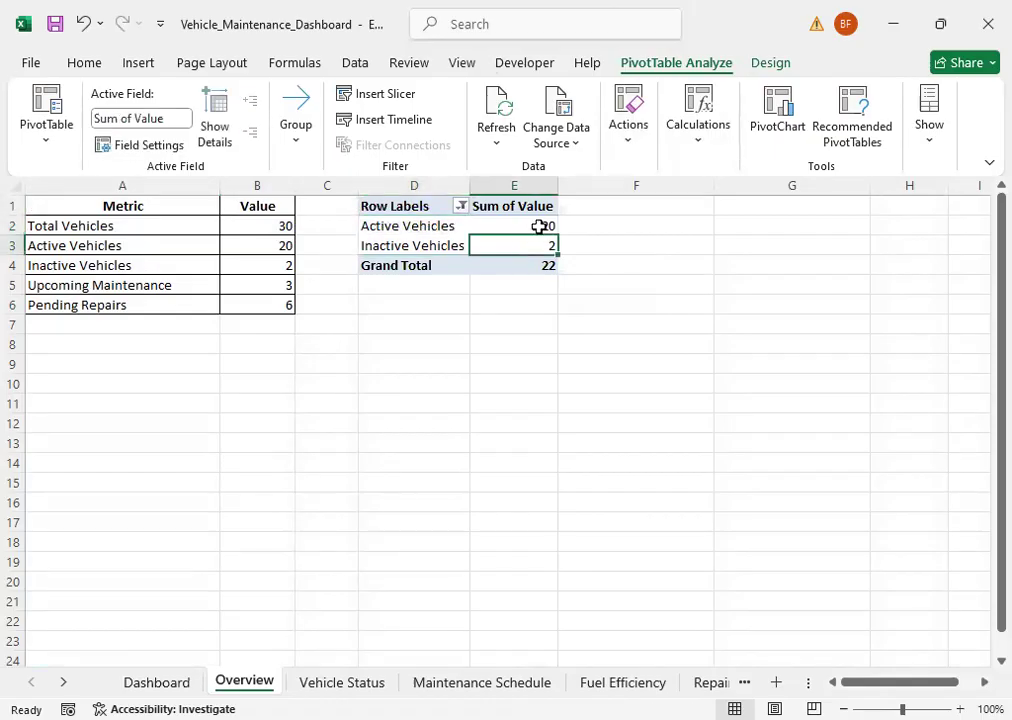
{"action": "left_click", "coordinate": [497, 146]}
{"action": "left_click", "coordinate": [530, 172]}
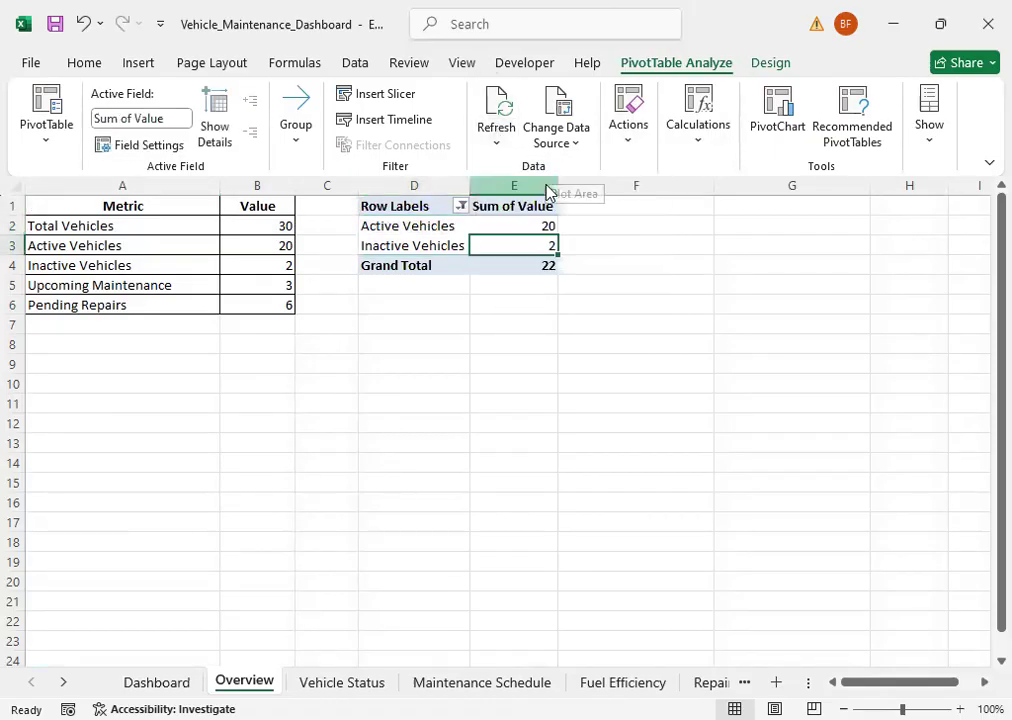
Step: Refresh all the workbook's PivotTables from a row label cell in the Overview PivotTable
{"action": "left_click", "coordinate": [201, 270]}
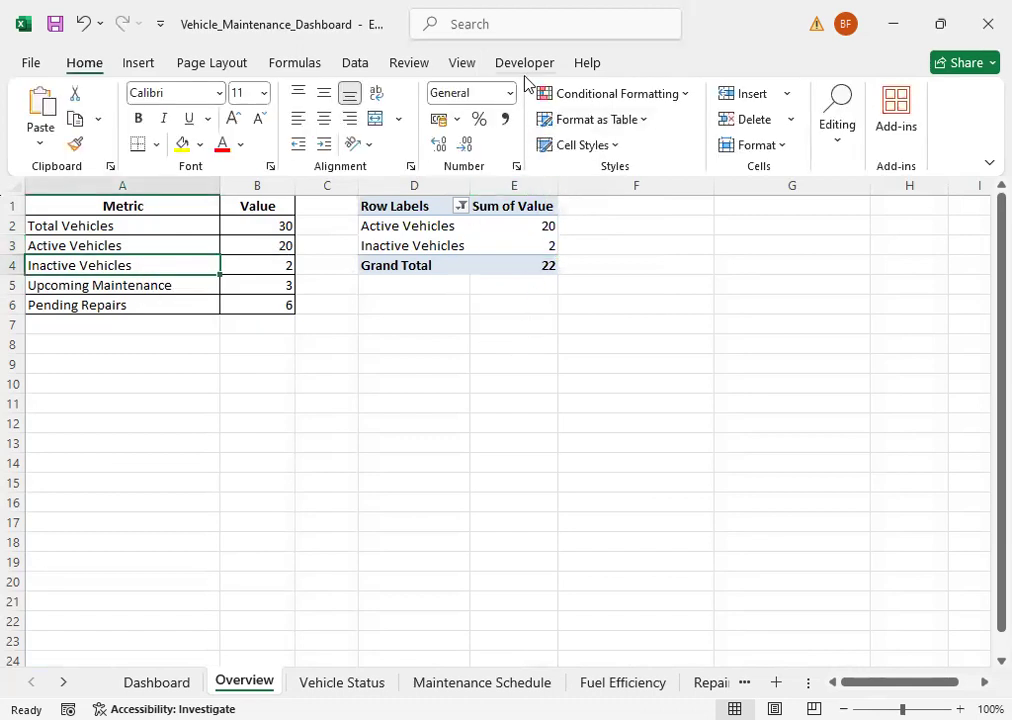
{"action": "left_click_drag", "start_coordinate": [459, 232], "coordinate": [454, 244]}
{"action": "left_click", "coordinate": [448, 246]}
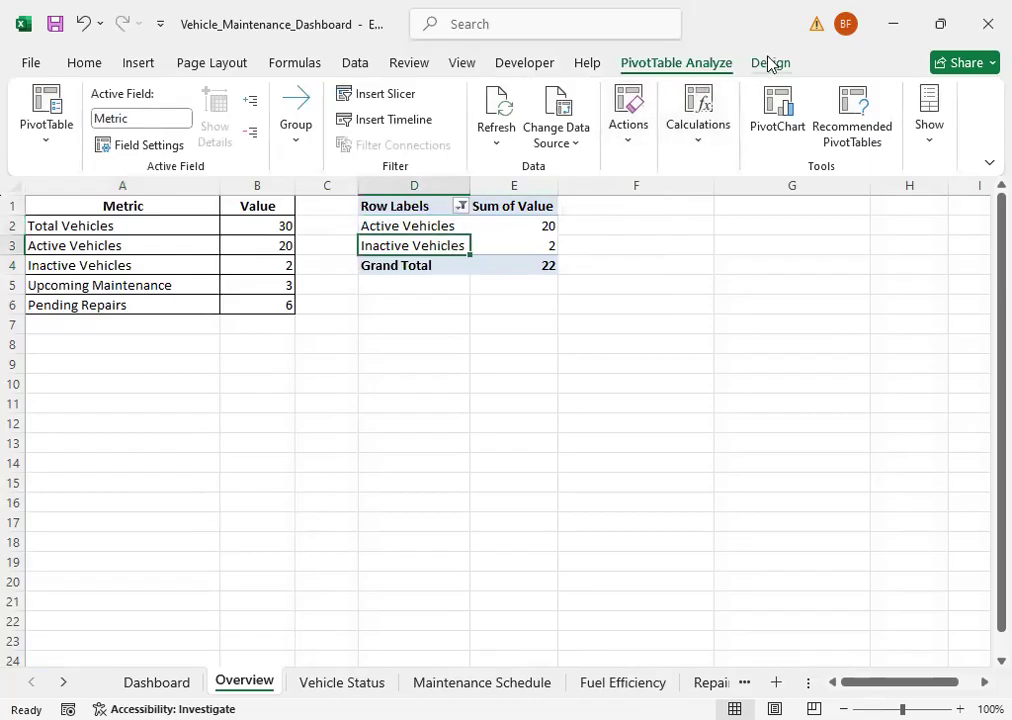
{"action": "left_click", "coordinate": [497, 145]}
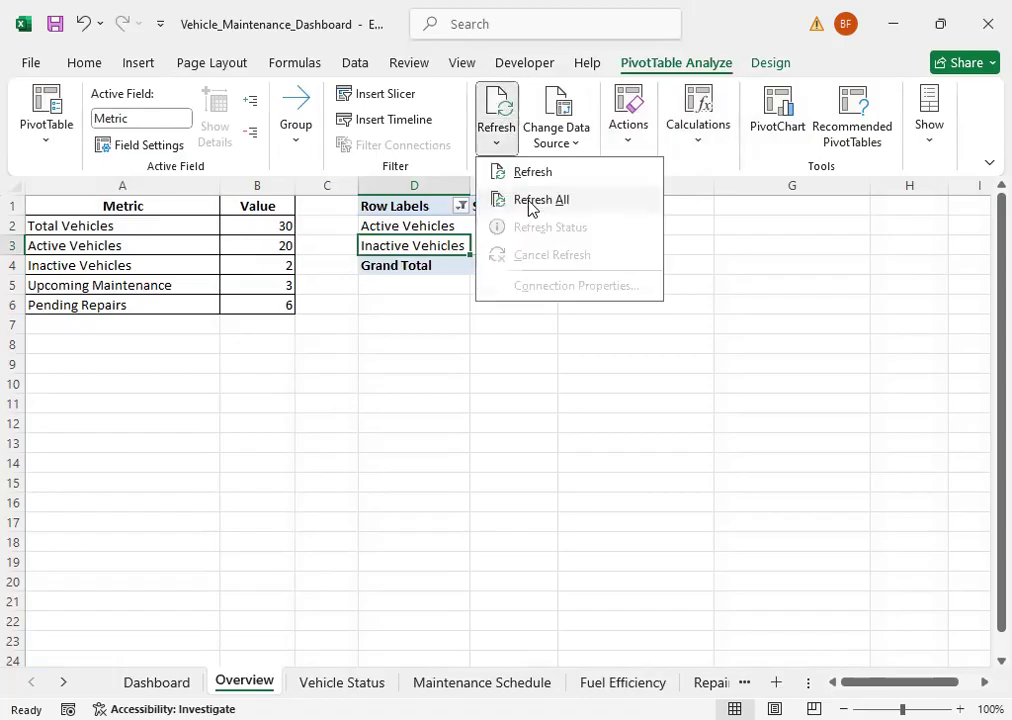
{"action": "left_click", "coordinate": [533, 200]}
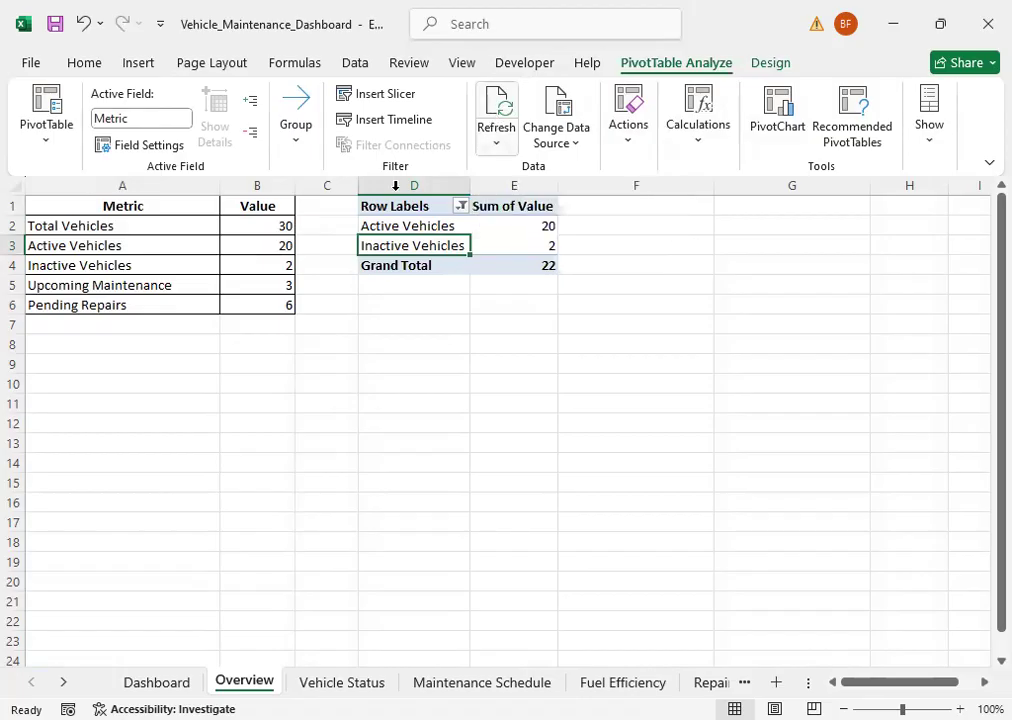
Step: Add Pending Repairs to the row labels shown by the Overview PivotTable's Metric filter
{"action": "left_click", "coordinate": [282, 247]}
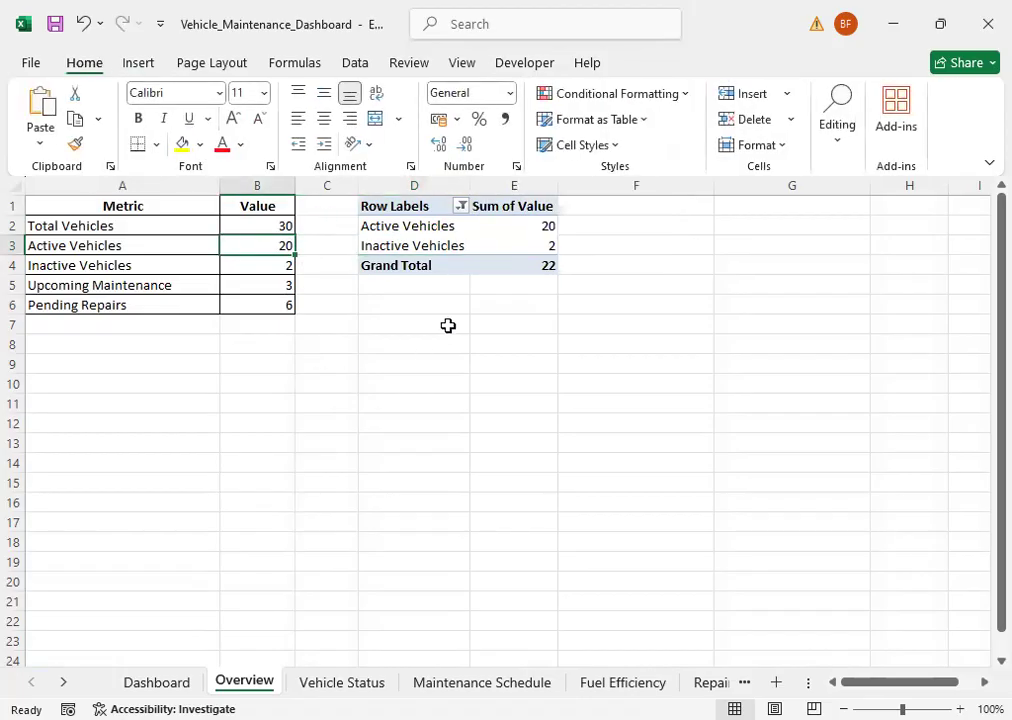
{"action": "left_click", "coordinate": [284, 264]}
{"action": "key", "text": "Delete"}
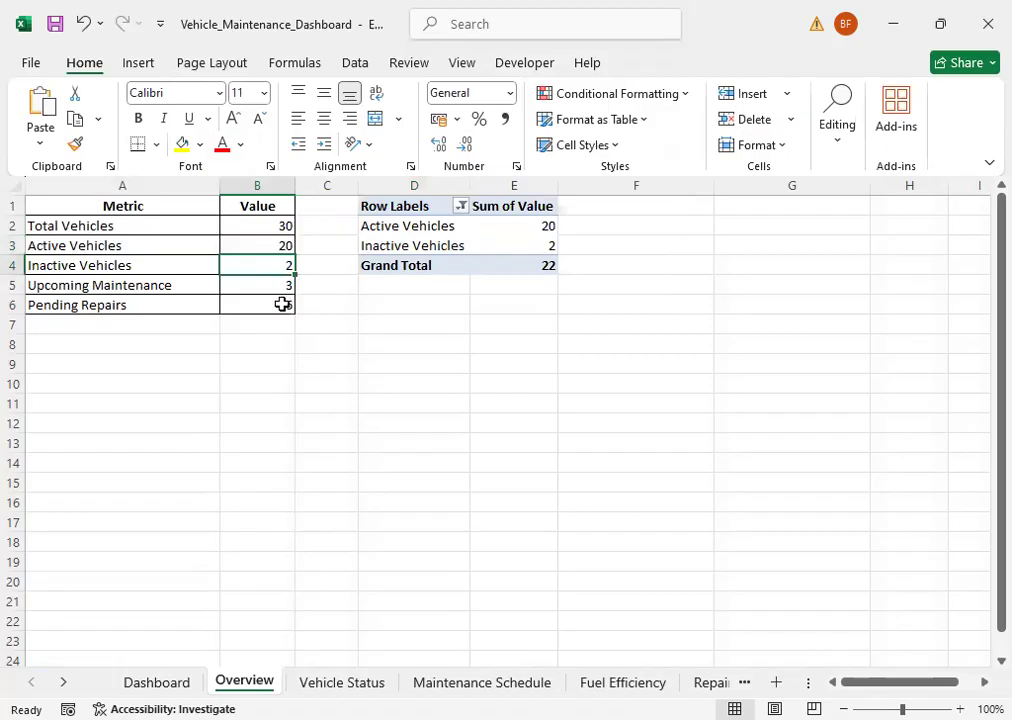
{"action": "left_click", "coordinate": [461, 206]}
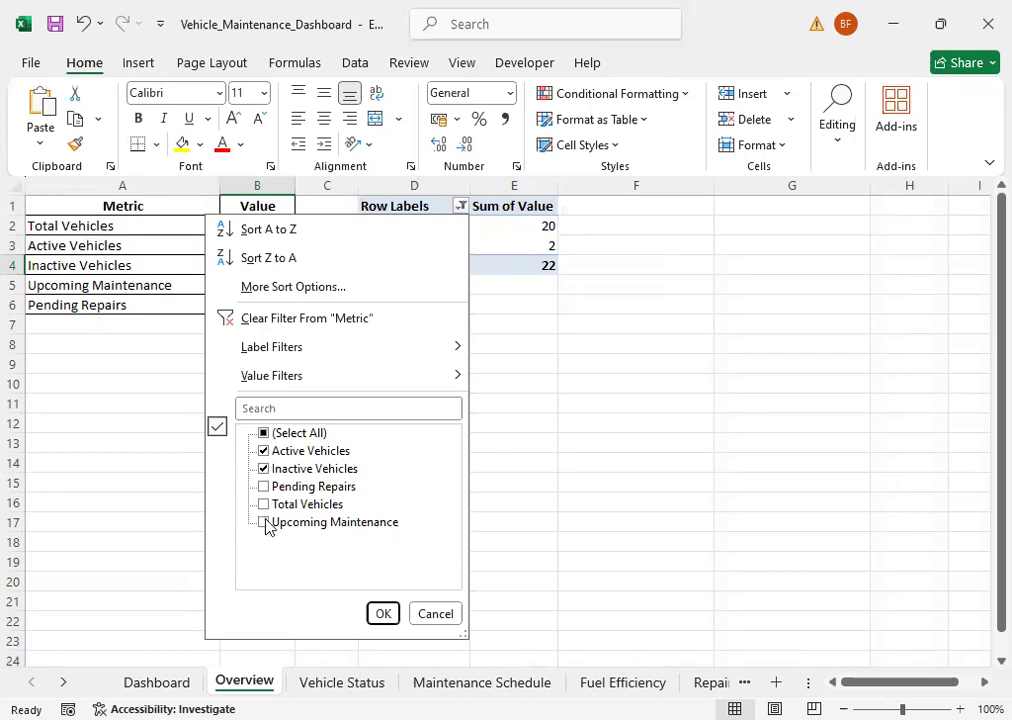
{"action": "left_click", "coordinate": [265, 487]}
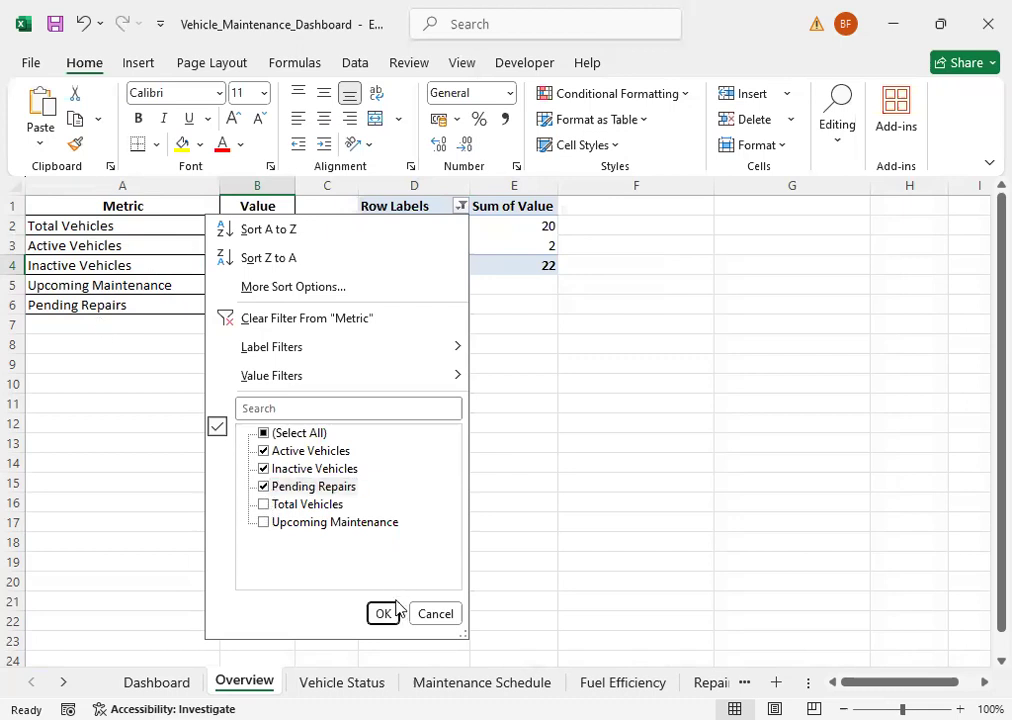
{"action": "left_click", "coordinate": [384, 612]}
{"action": "left_click", "coordinate": [536, 268]}
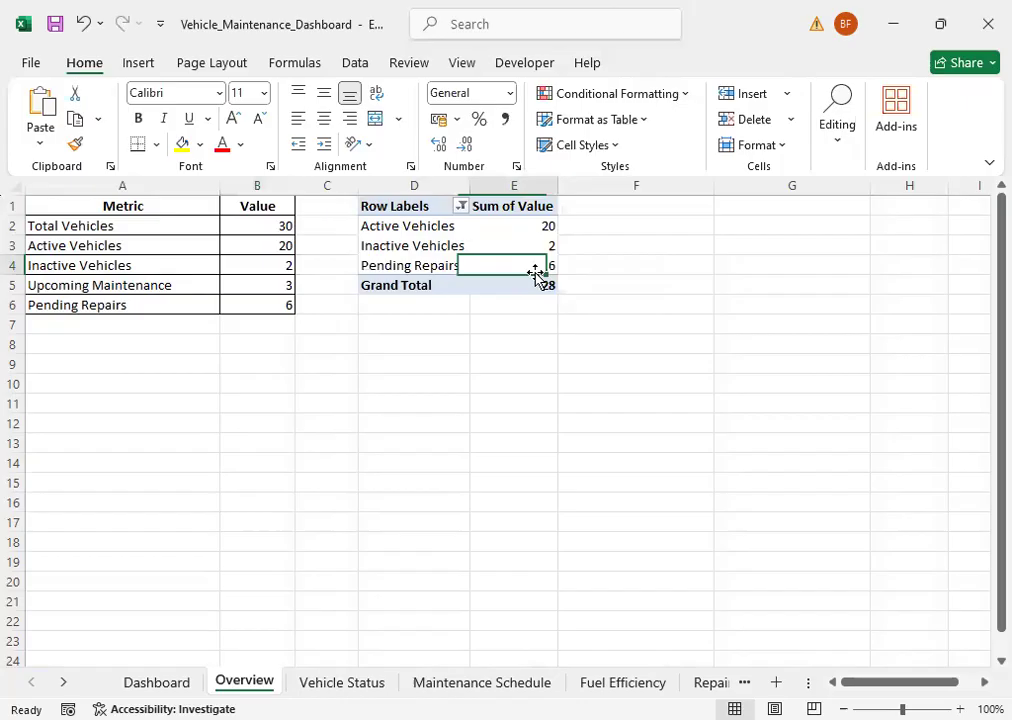
Step: Compare the Pending Repairs and Active Vehicles source values with the PivotTable, and check the Overview chart on the Dashboard
{"action": "left_click", "coordinate": [282, 301]}
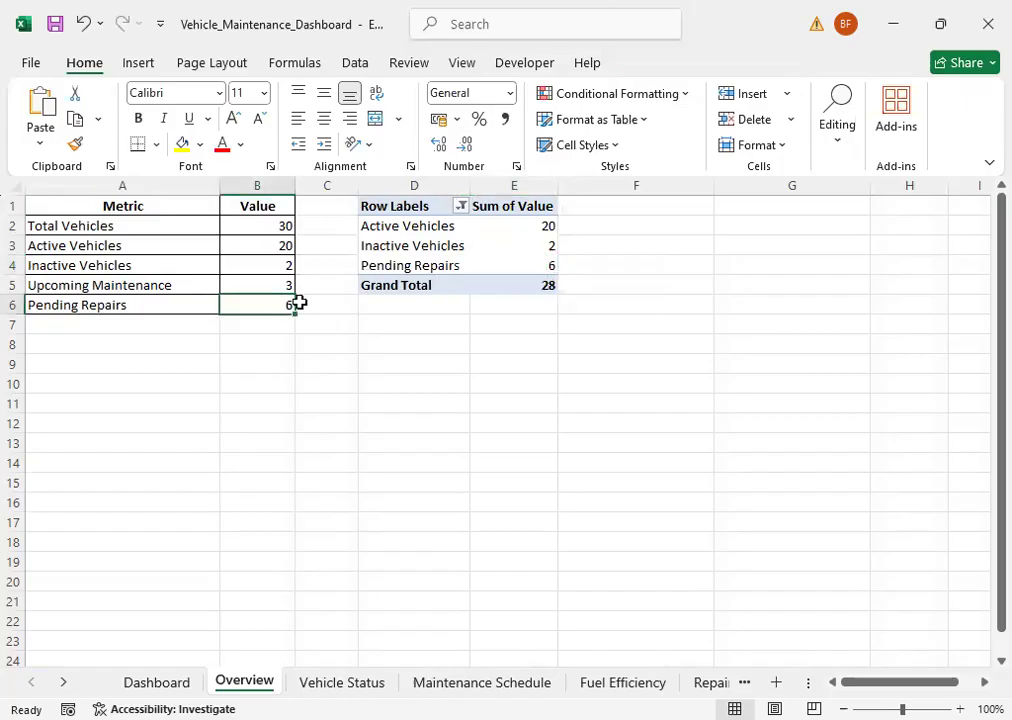
{"action": "left_click", "coordinate": [522, 260]}
{"action": "left_click", "coordinate": [285, 246]}
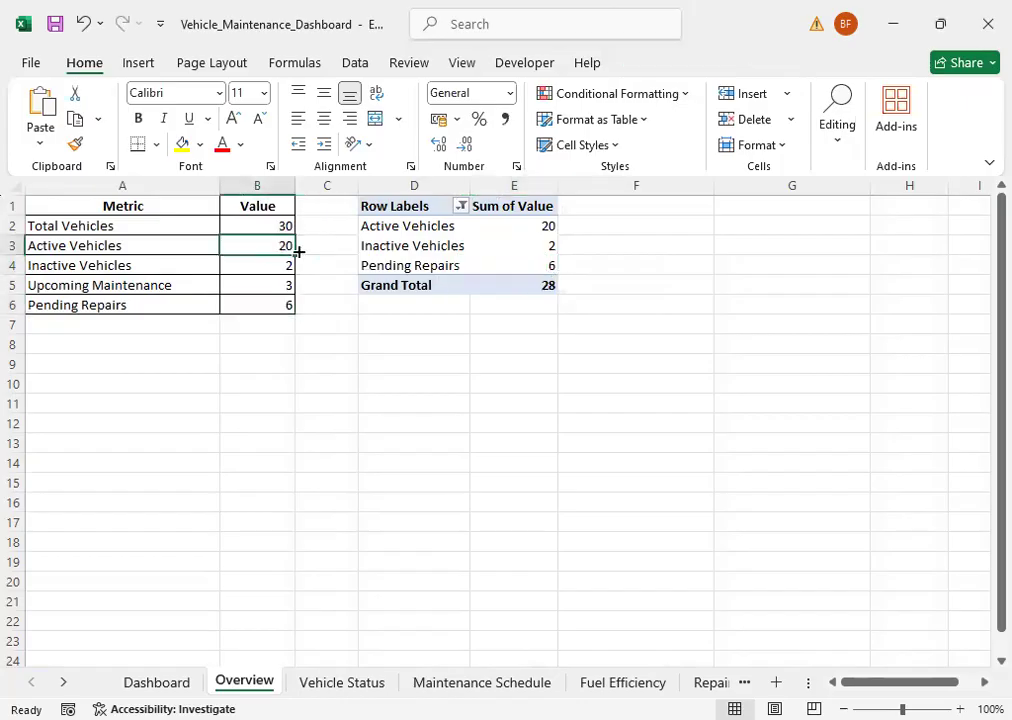
{"action": "left_click", "coordinate": [530, 222]}
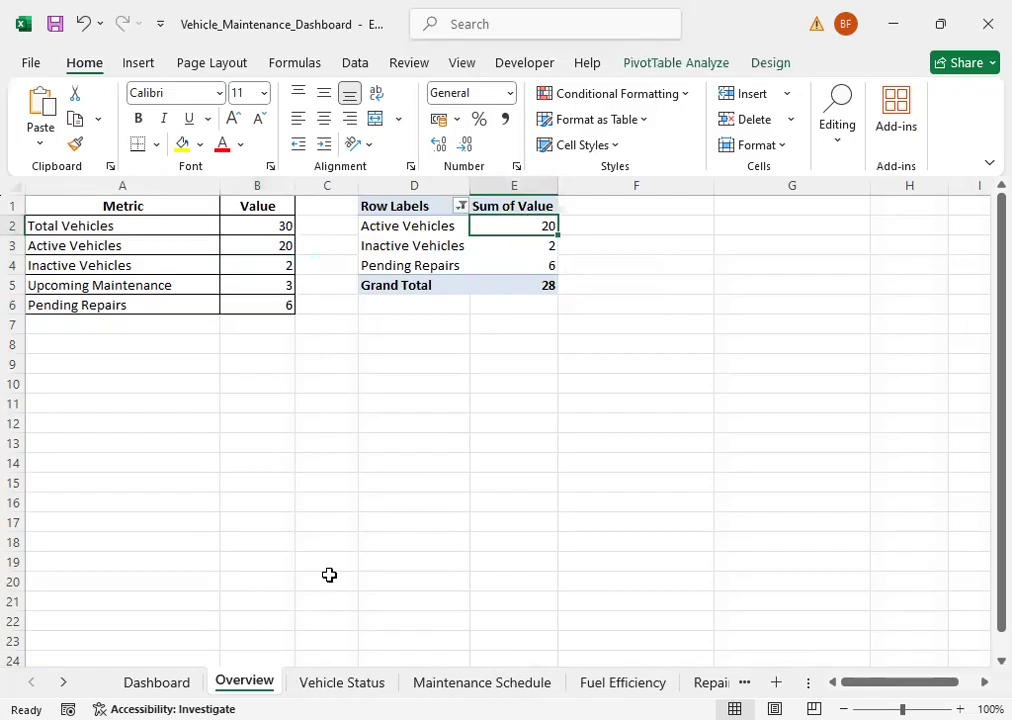
{"action": "left_click", "coordinate": [156, 682]}
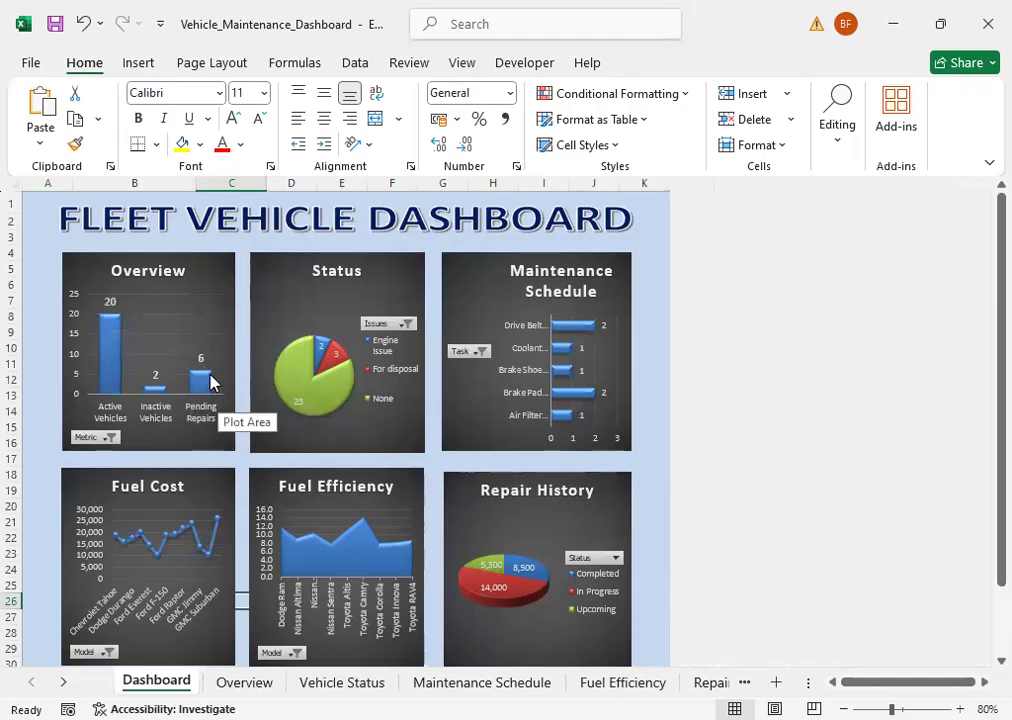
{"action": "mouse_move", "coordinate": [211, 386]}
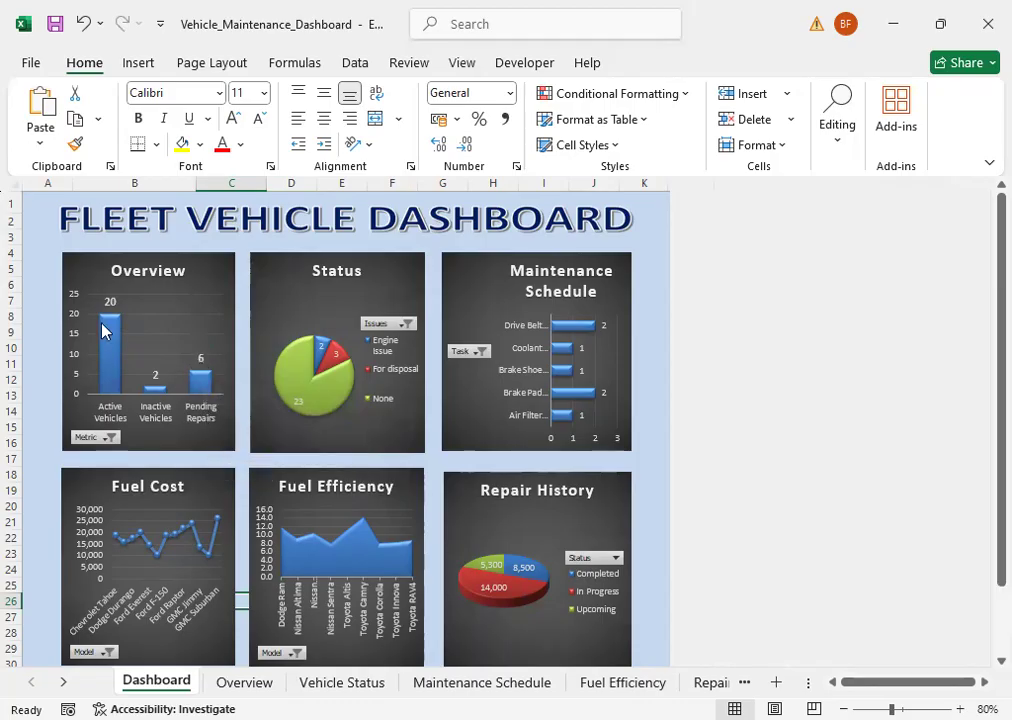
{"action": "mouse_move", "coordinate": [108, 328]}
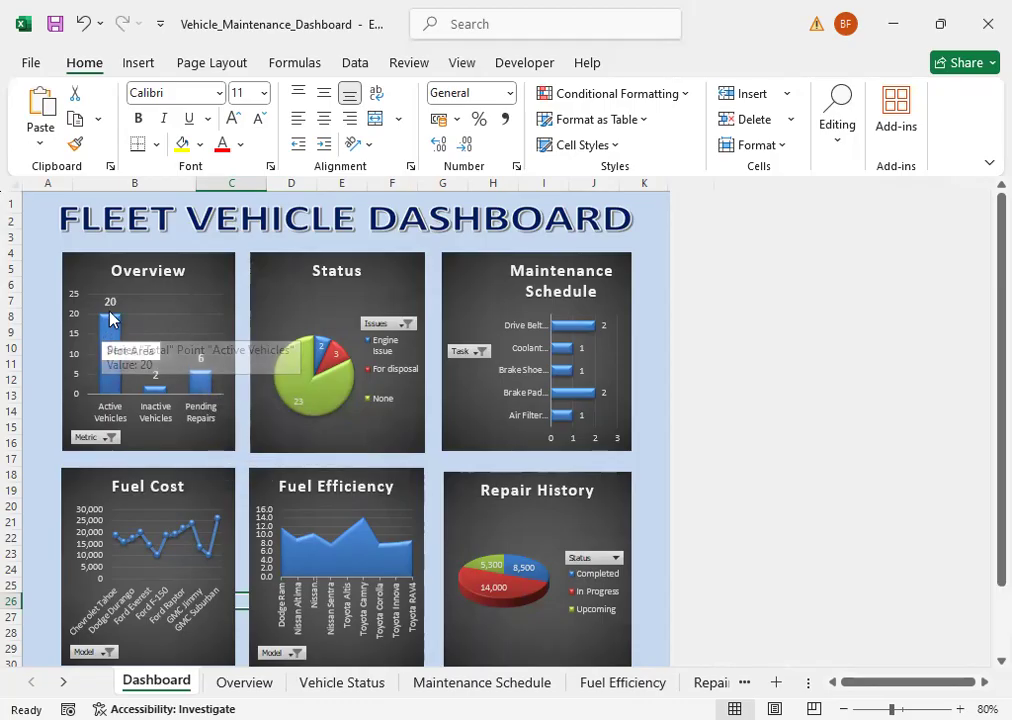
Step: On the Overview sheet, set the Active Vehicles value to 24 and the Pending Repairs value to 2
{"action": "left_click", "coordinate": [246, 683]}
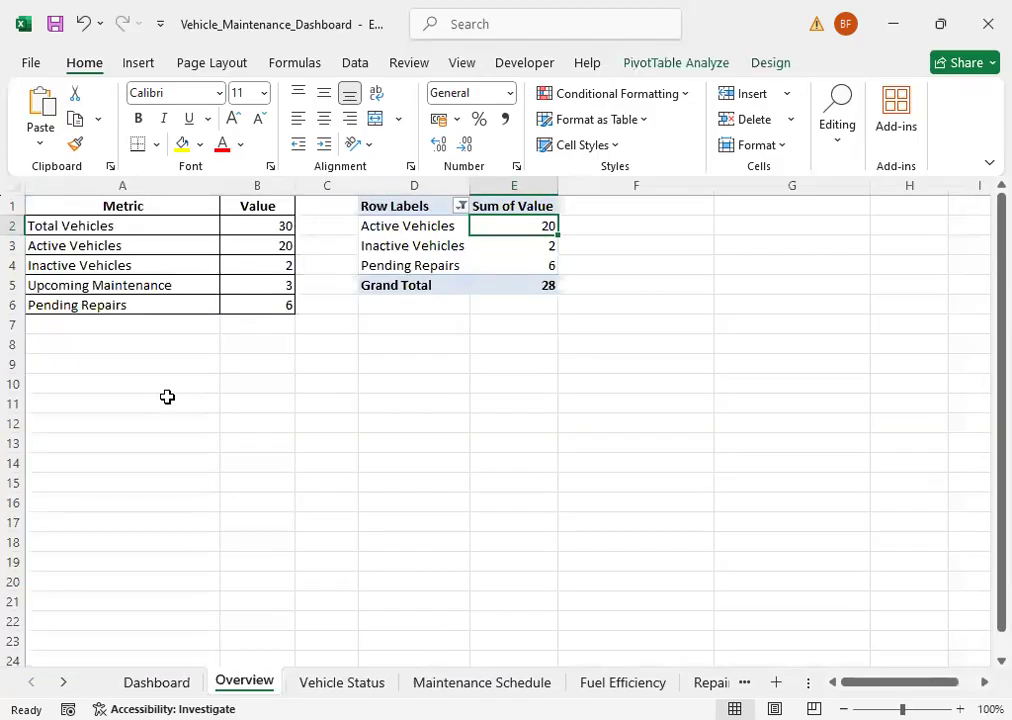
{"action": "left_click", "coordinate": [272, 241]}
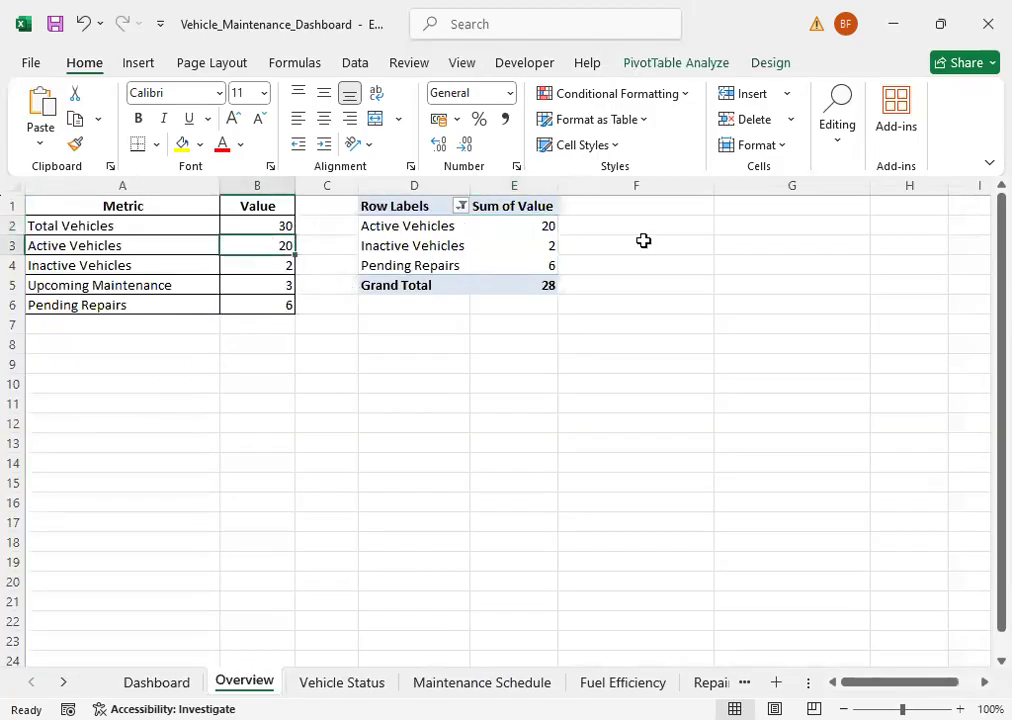
{"action": "type", "text": "24"}
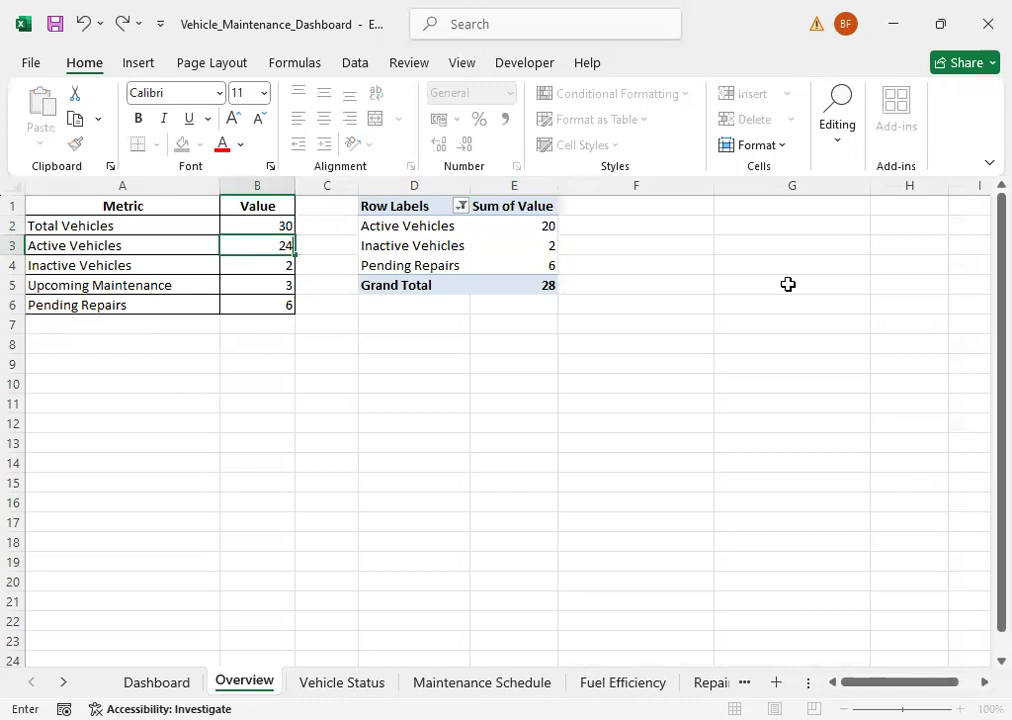
{"action": "key", "text": "Return"}
{"action": "key", "text": "Return"}
{"action": "key", "text": "Return"}
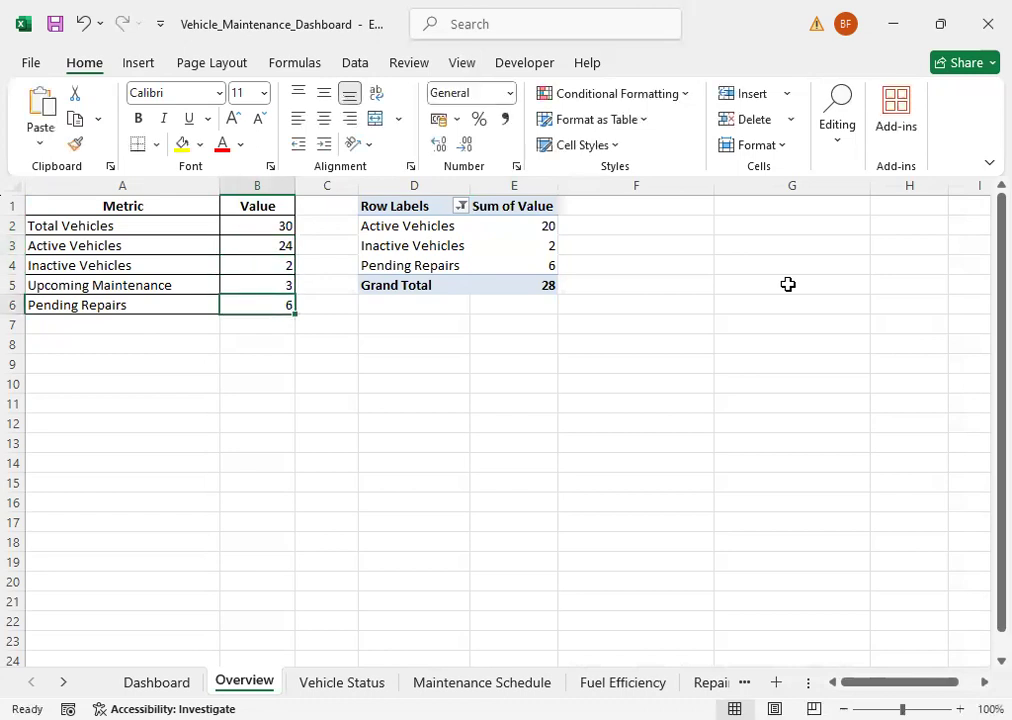
{"action": "type", "text": "2"}
{"action": "key", "text": "Up"}
Step: Compare the Overview PivotTable's figures with the edited source values and refresh only this PivotTable
{"action": "left_click", "coordinate": [517, 226]}
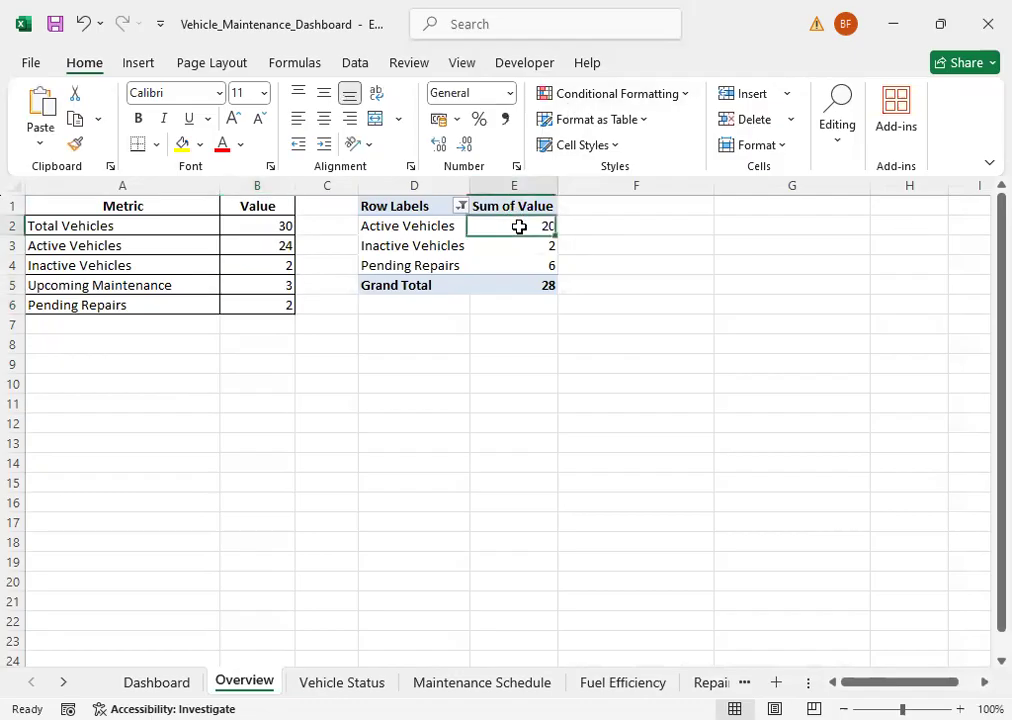
{"action": "left_click", "coordinate": [530, 264]}
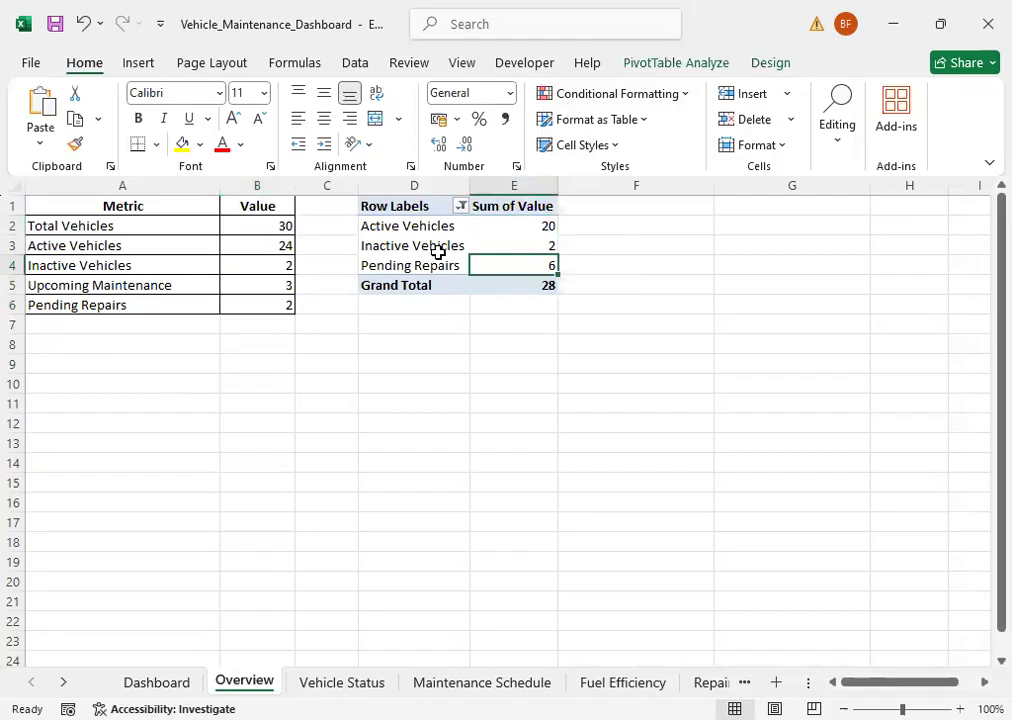
{"action": "left_click", "coordinate": [492, 243]}
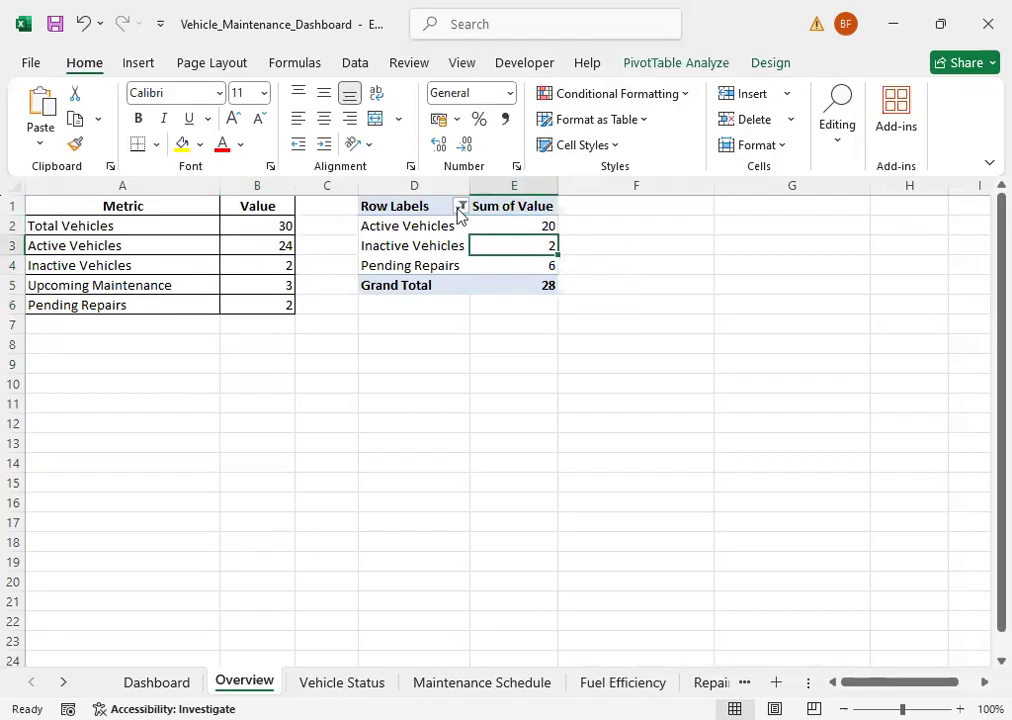
{"action": "left_click", "coordinate": [675, 64]}
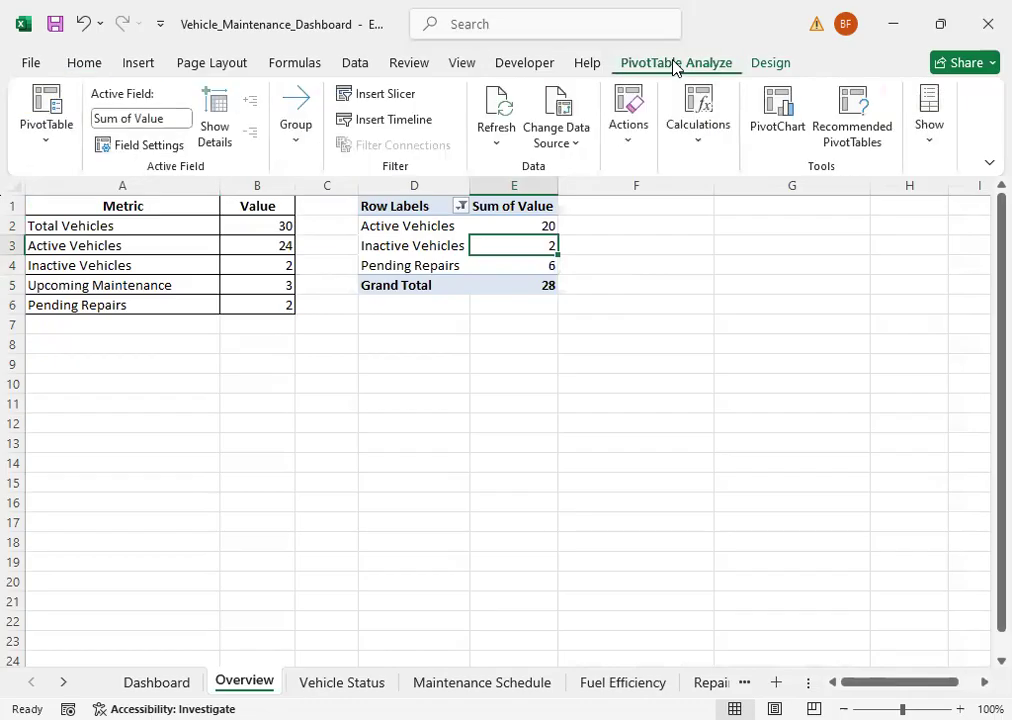
{"action": "left_click", "coordinate": [496, 112]}
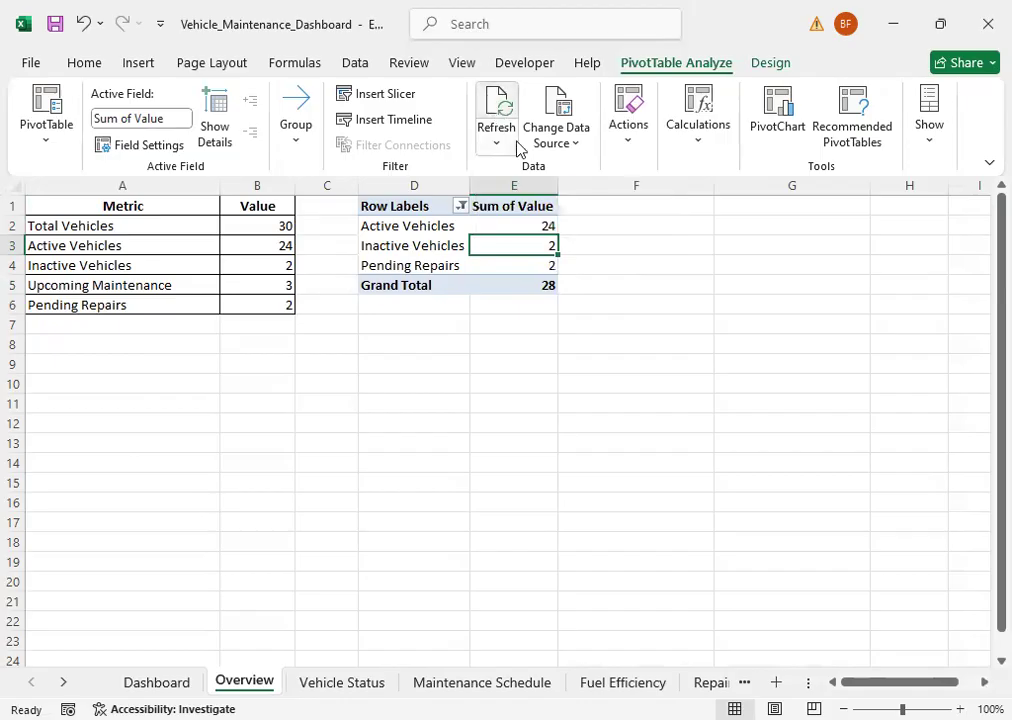
Step: Check the refreshed Active Vehicles and Pending Repairs figures and review all the charts on the Dashboard
{"action": "left_click", "coordinate": [537, 225]}
{"action": "left_click", "coordinate": [540, 266]}
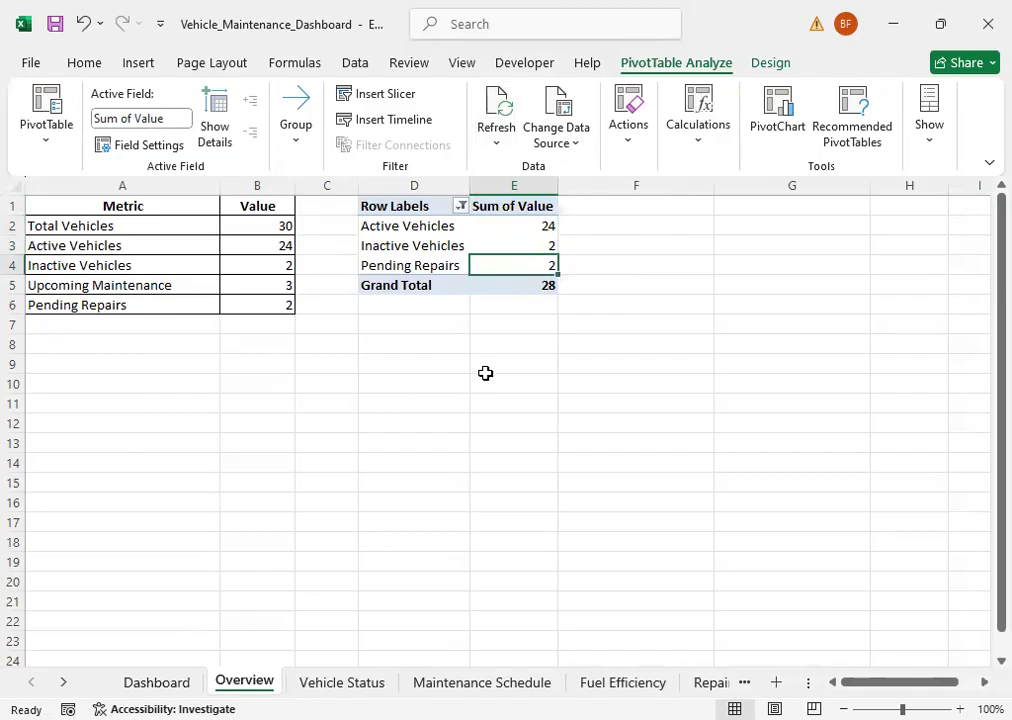
{"action": "left_click", "coordinate": [156, 682]}
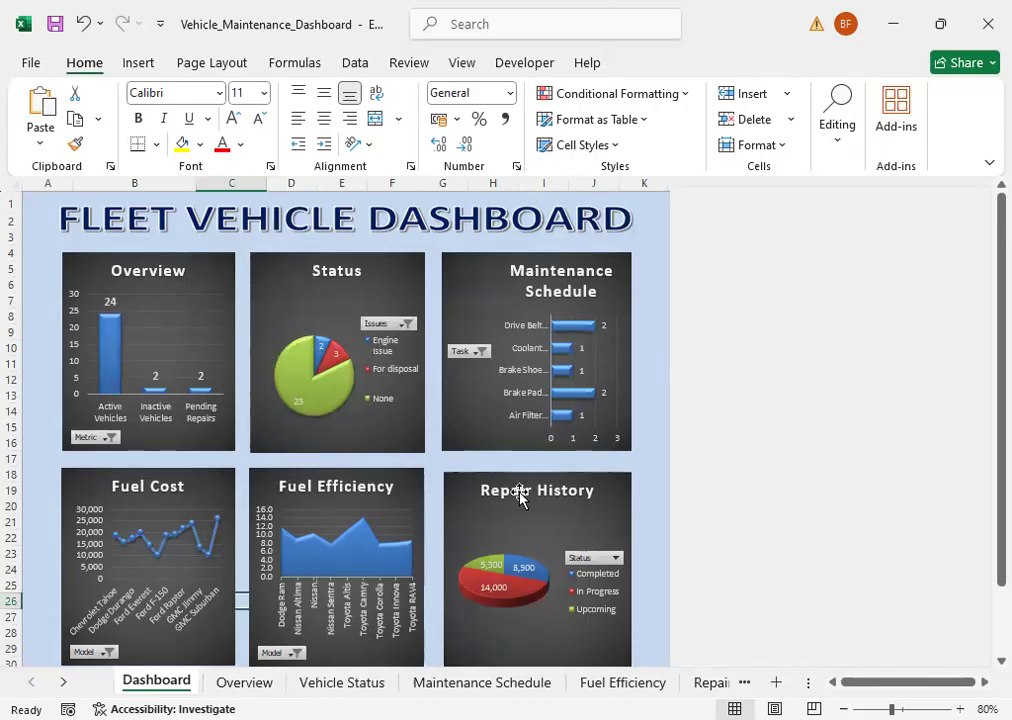
{"action": "scroll", "coordinate": [519, 497], "scroll_direction": "down", "scroll_amount": 1}
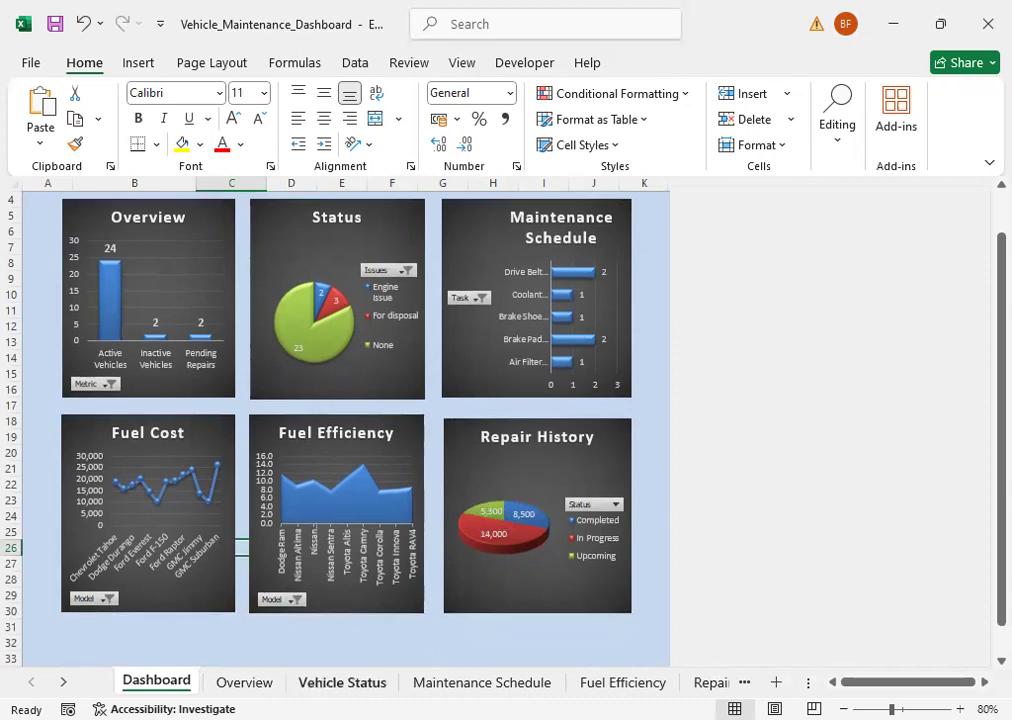
Step: On the Vehicle Status sheet, compare the Issues column with the PivotTable's Engine Issue, For disposal and None categories
{"action": "left_click", "coordinate": [342, 682]}
{"action": "left_click", "coordinate": [104, 345]}
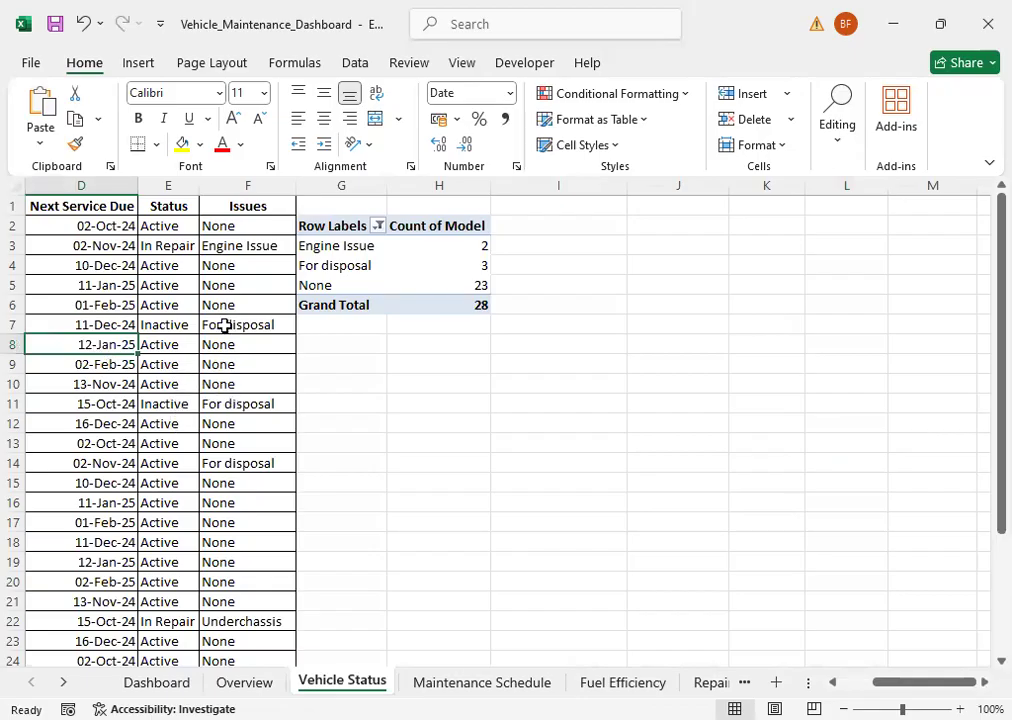
{"action": "left_click", "coordinate": [226, 262]}
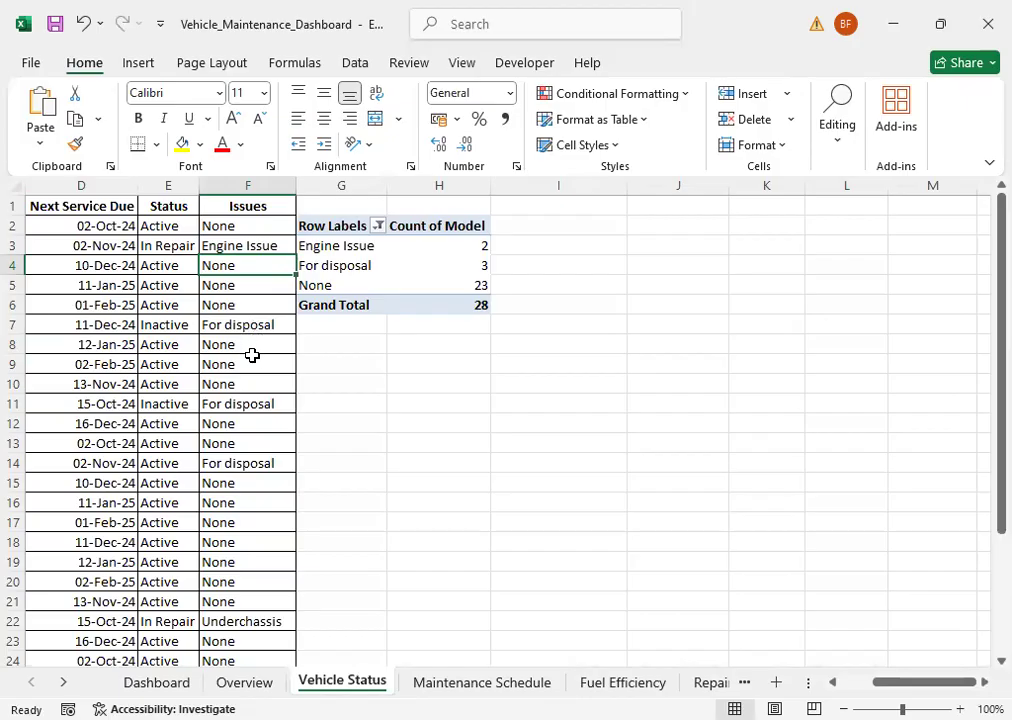
{"action": "left_click", "coordinate": [332, 249]}
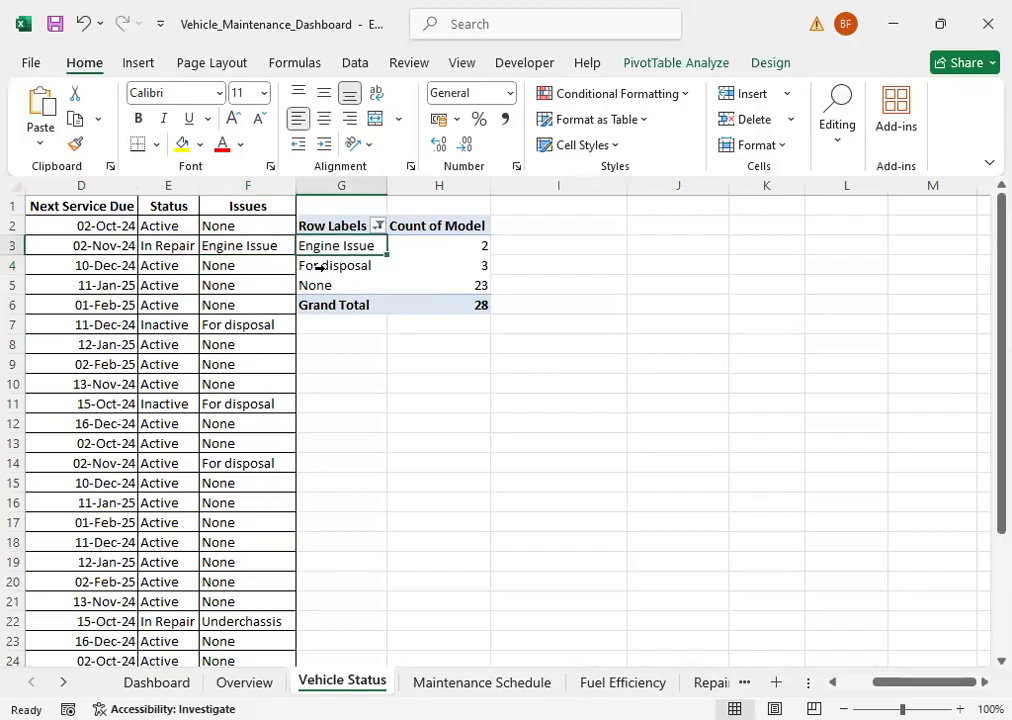
{"action": "left_click", "coordinate": [333, 268]}
{"action": "left_click", "coordinate": [328, 284]}
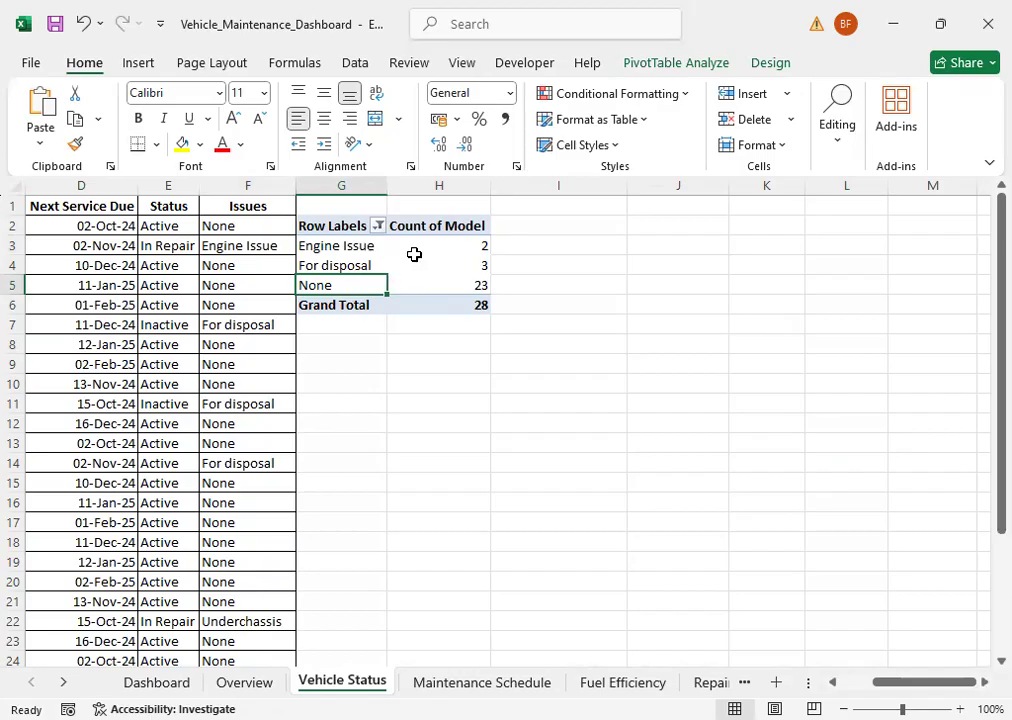
{"action": "left_click", "coordinate": [235, 388]}
Step: Change the Issues entries in F9 and F10 to Engine Issue, and select the PivotTable's three issue labels for comparison
{"action": "left_click", "coordinate": [220, 360]}
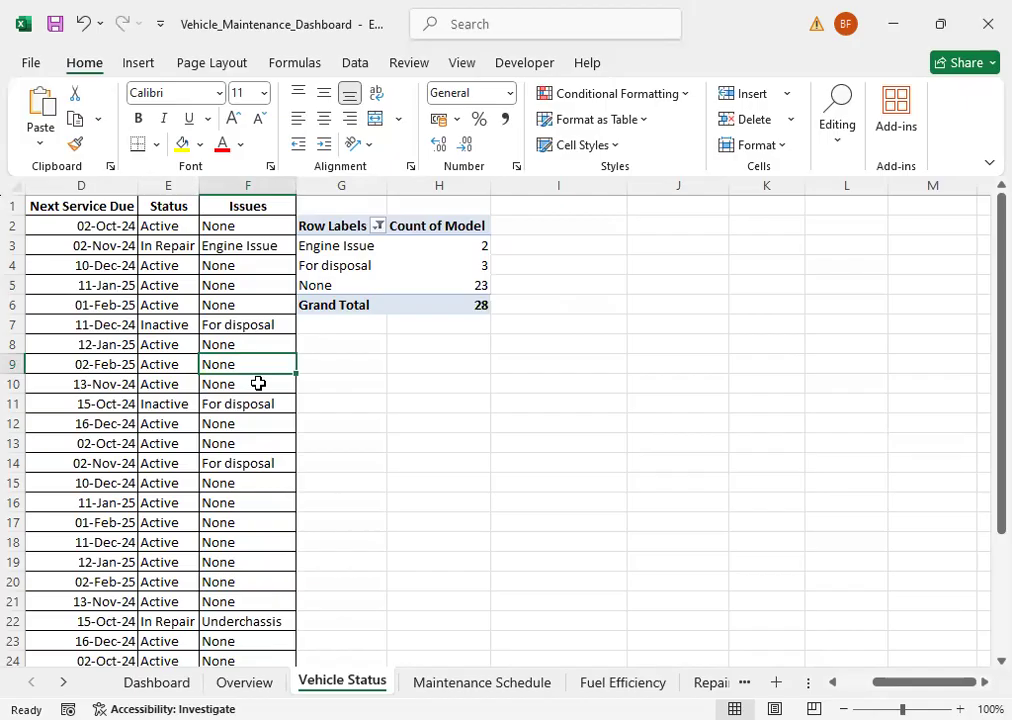
{"action": "type", "text": "Engine Issue"}
{"action": "key", "text": "Return"}
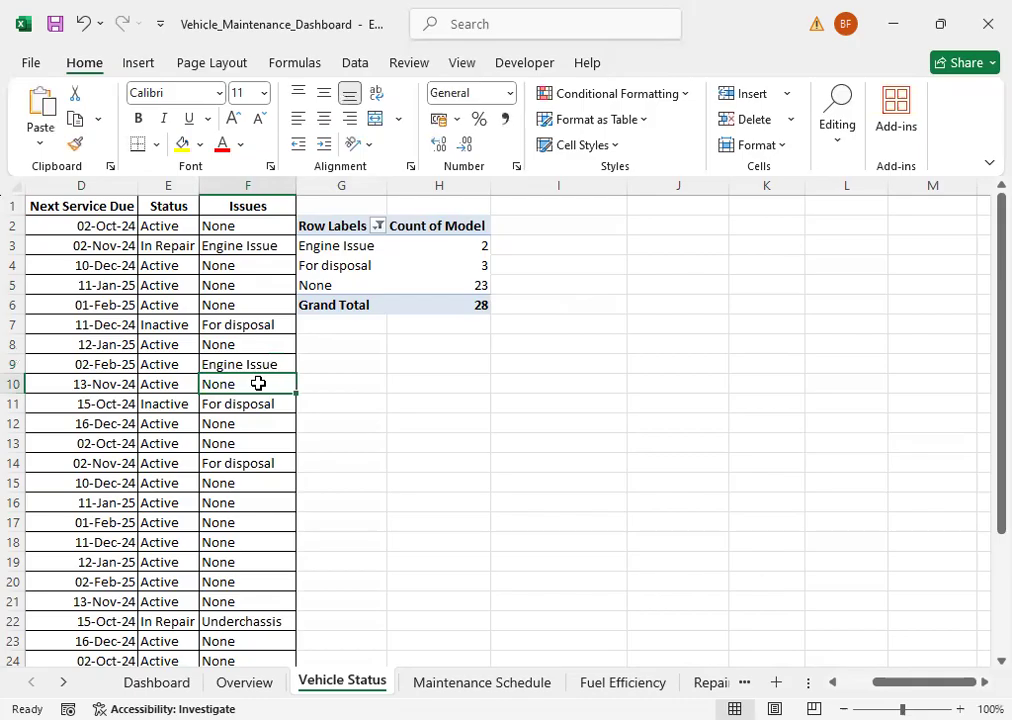
{"action": "type", "text": "e"}
{"action": "key", "text": "Return"}
{"action": "key", "text": "Up"}
{"action": "key", "text": "Up"}
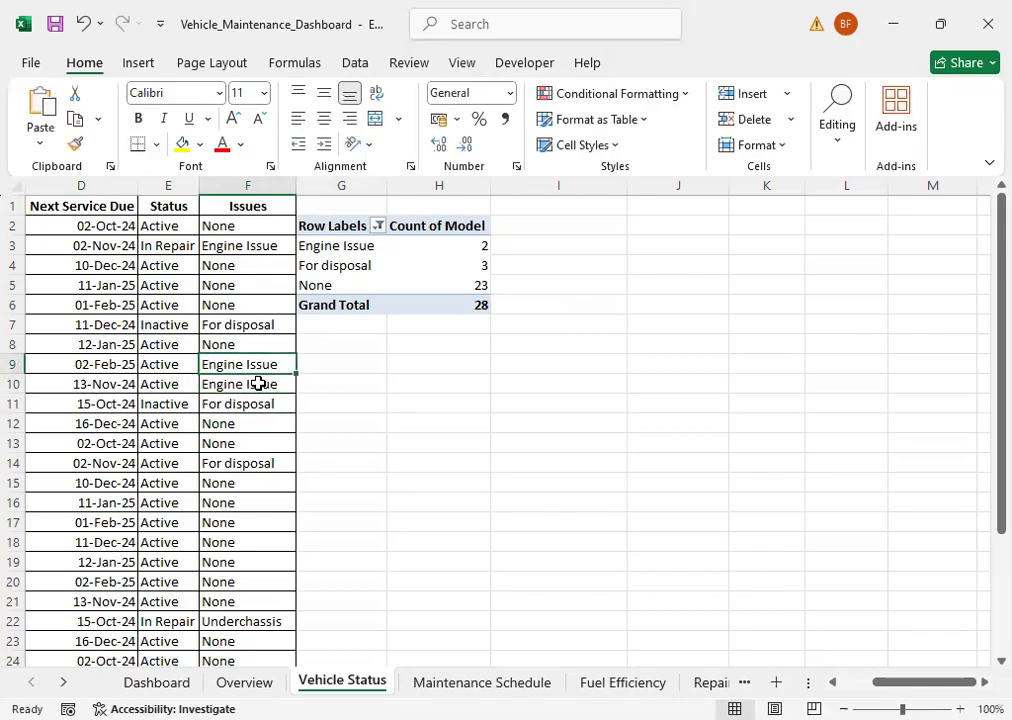
{"action": "left_click_drag", "start_coordinate": [345, 246], "coordinate": [357, 285]}
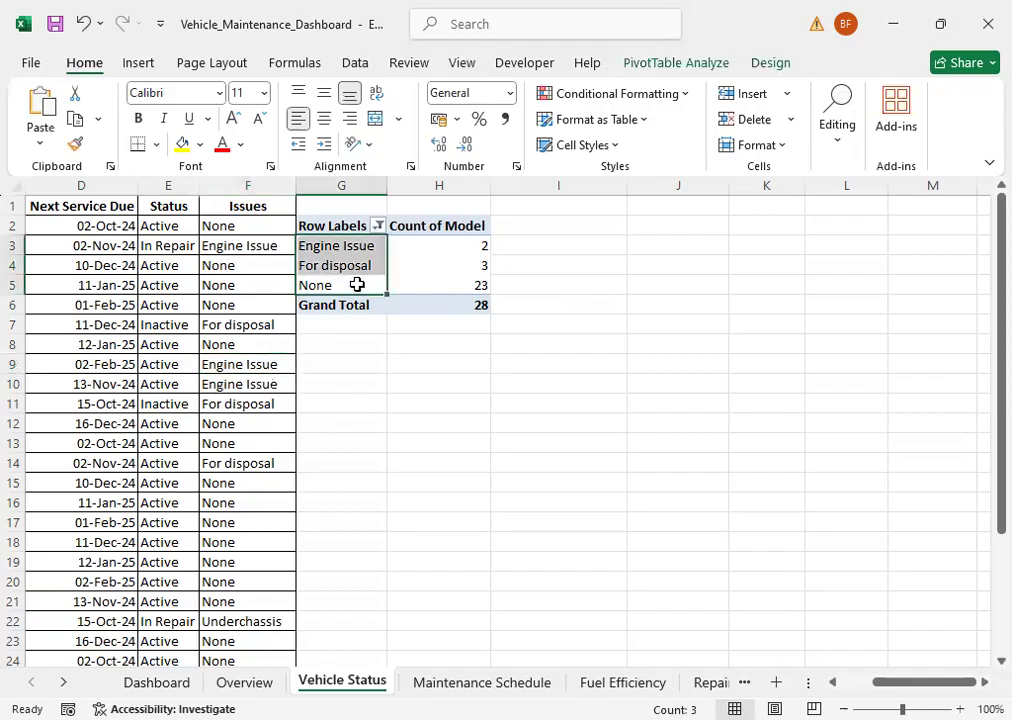
Step: Refresh only the Vehicle Status PivotTable and check its updated Engine Issue and None counts
{"action": "left_click", "coordinate": [350, 268]}
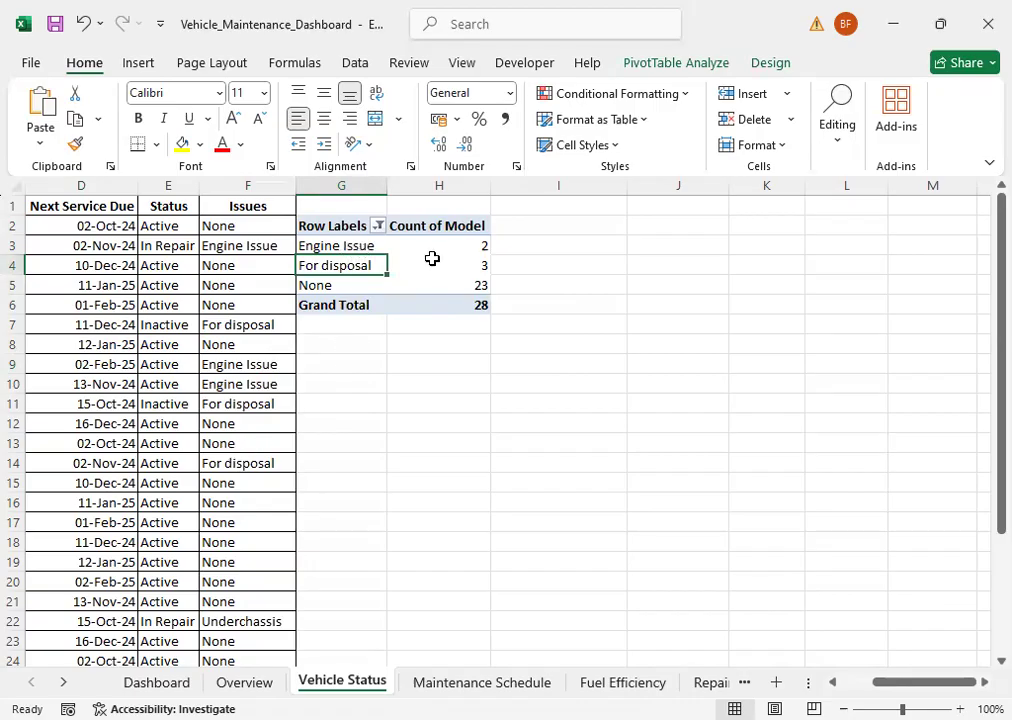
{"action": "left_click", "coordinate": [674, 66]}
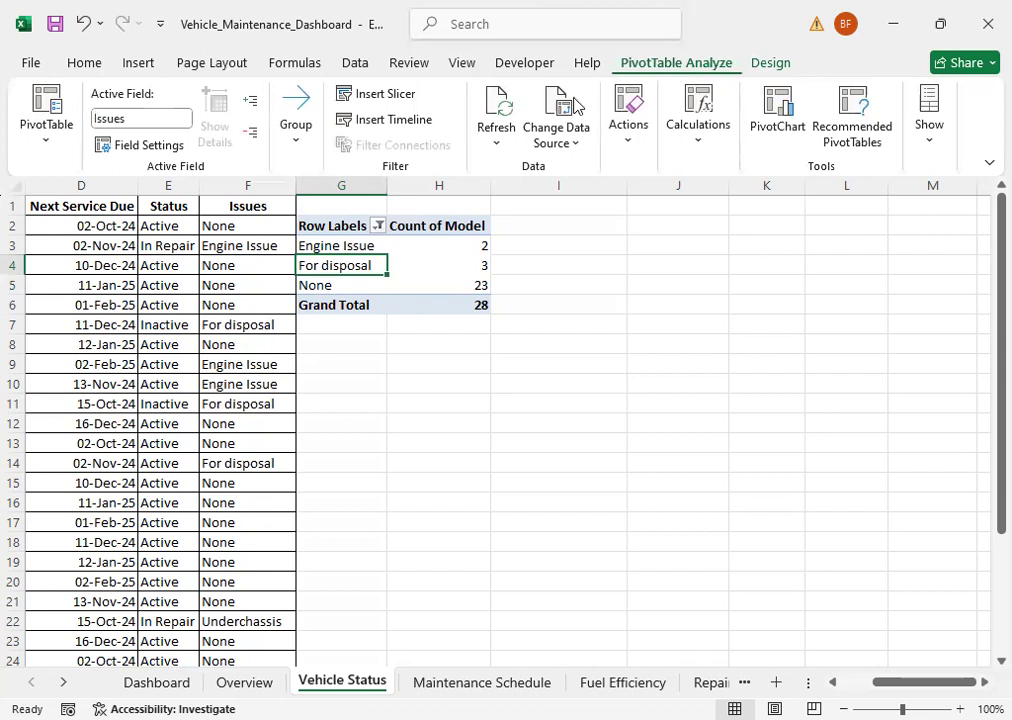
{"action": "left_click", "coordinate": [494, 107]}
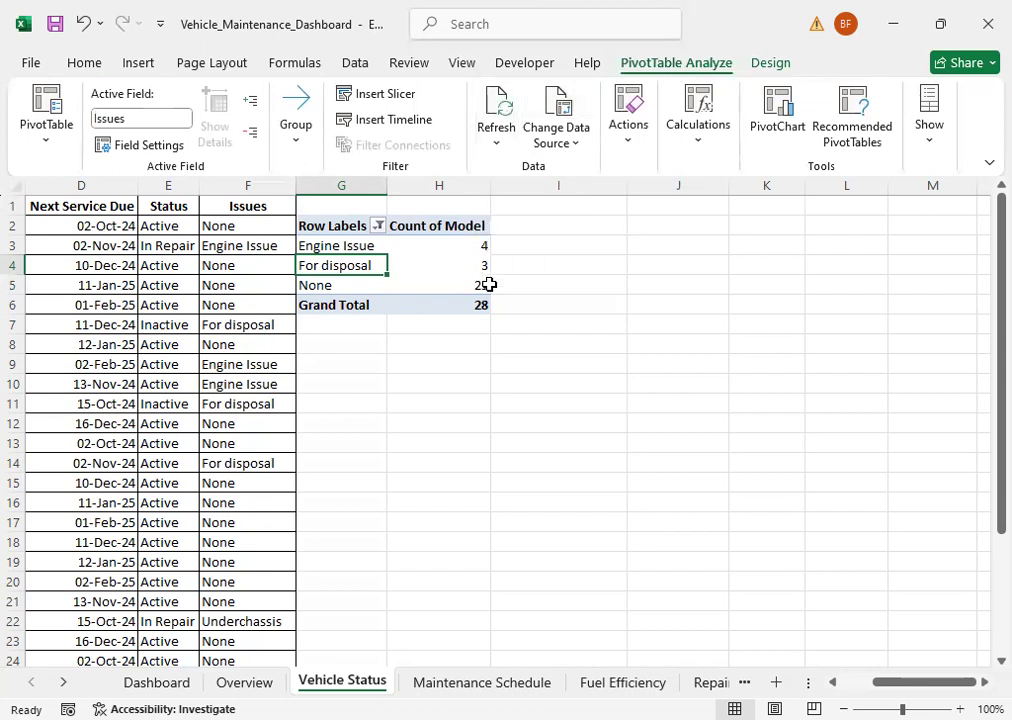
{"action": "left_click", "coordinate": [456, 240]}
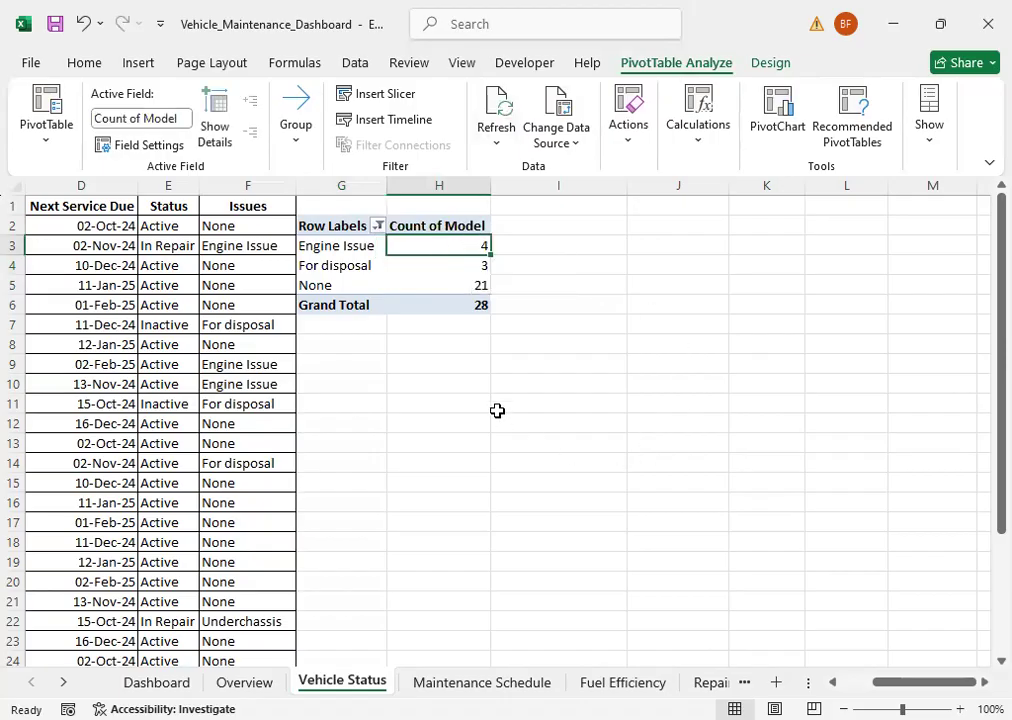
{"action": "left_click", "coordinate": [446, 284]}
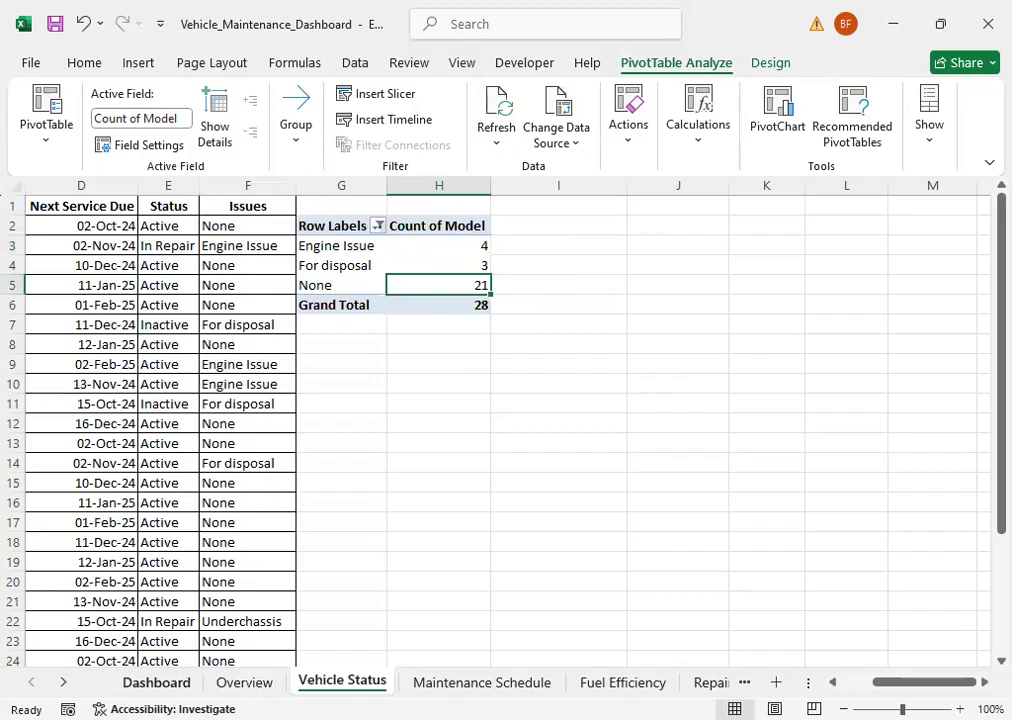
Step: Check the Engine Issue and None slices of the Status pie chart on the Dashboard
{"action": "left_click", "coordinate": [156, 680]}
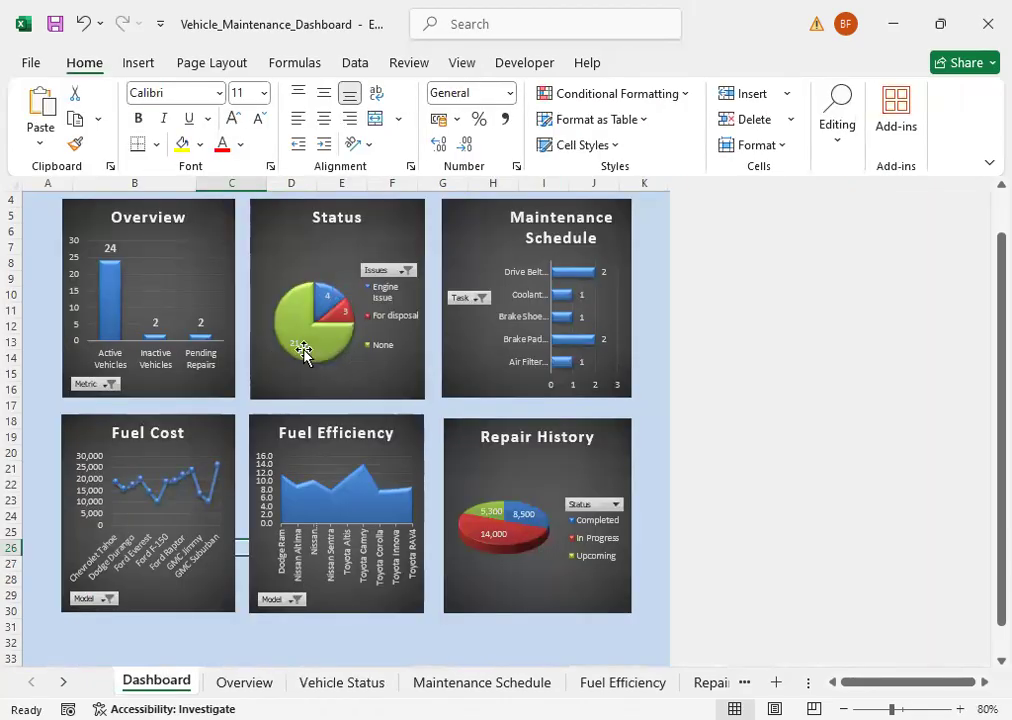
{"action": "mouse_move", "coordinate": [303, 354]}
{"action": "left_click", "coordinate": [121, 640]}
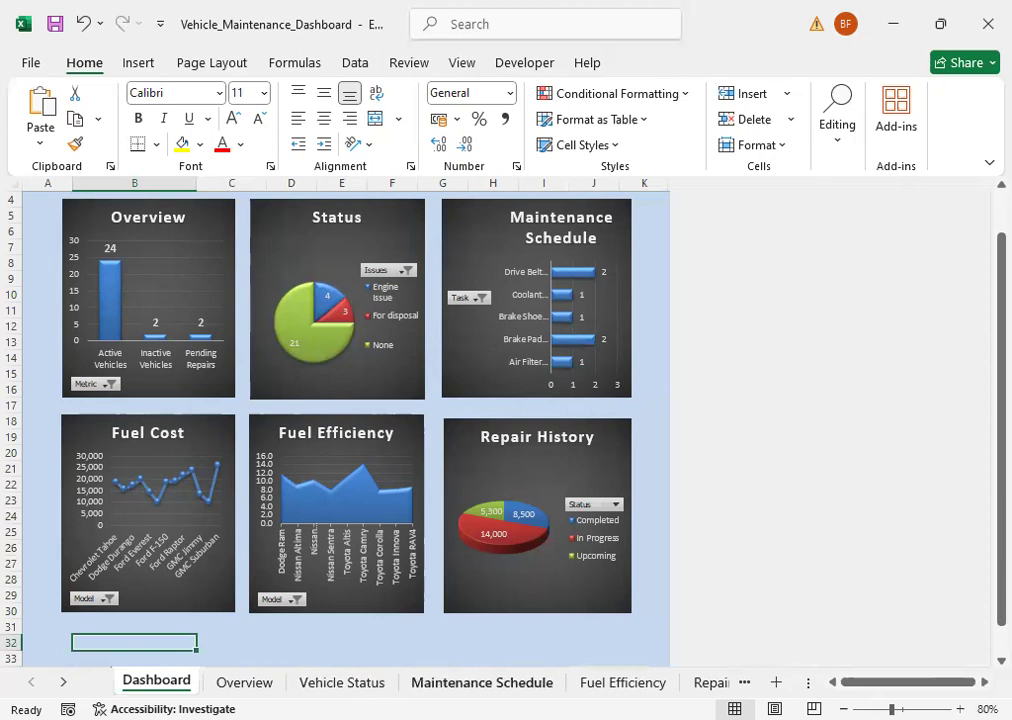
Step: On the Maintenance Schedule sheet, compare the Status column with the task PivotTable and show the Refresh and Refresh All options
{"action": "left_click", "coordinate": [481, 681]}
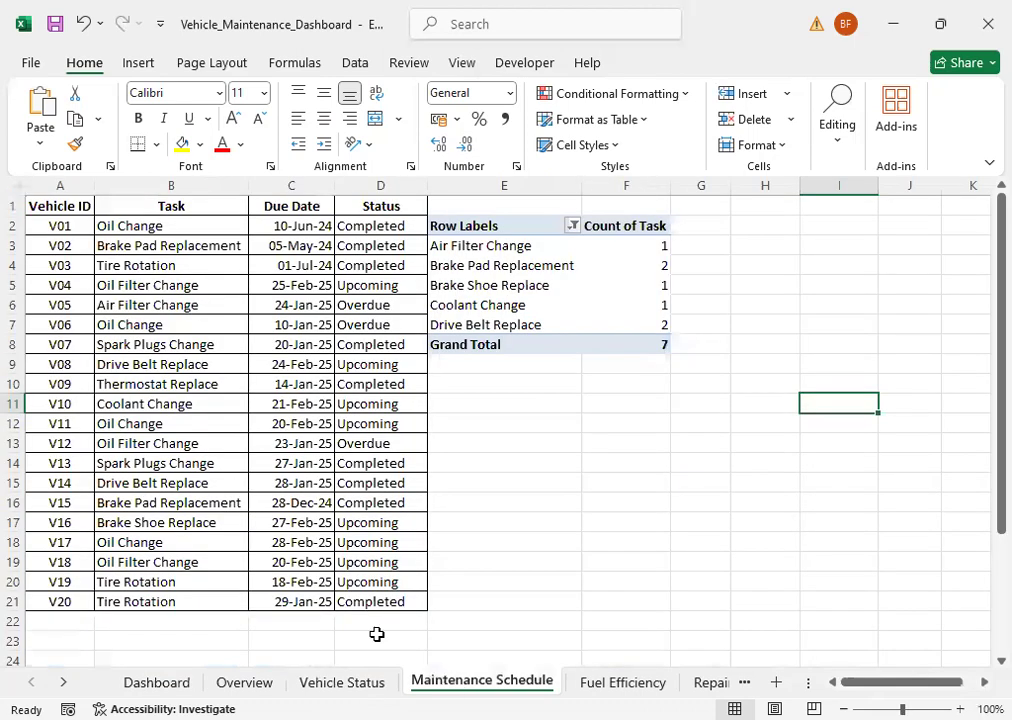
{"action": "left_click", "coordinate": [366, 287]}
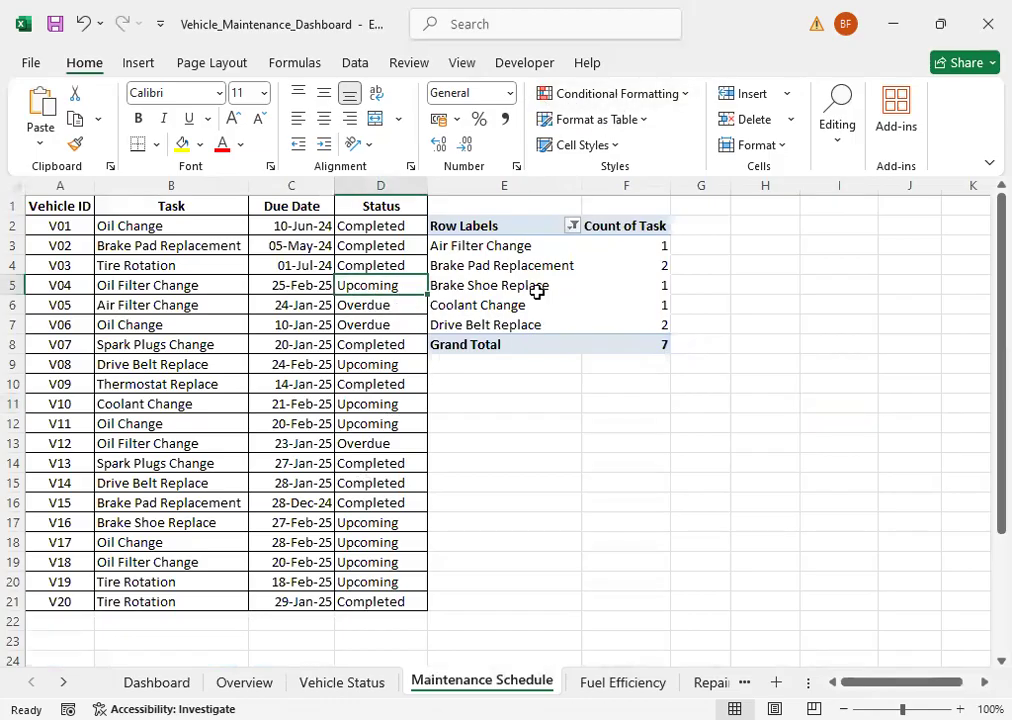
{"action": "left_click", "coordinate": [495, 289]}
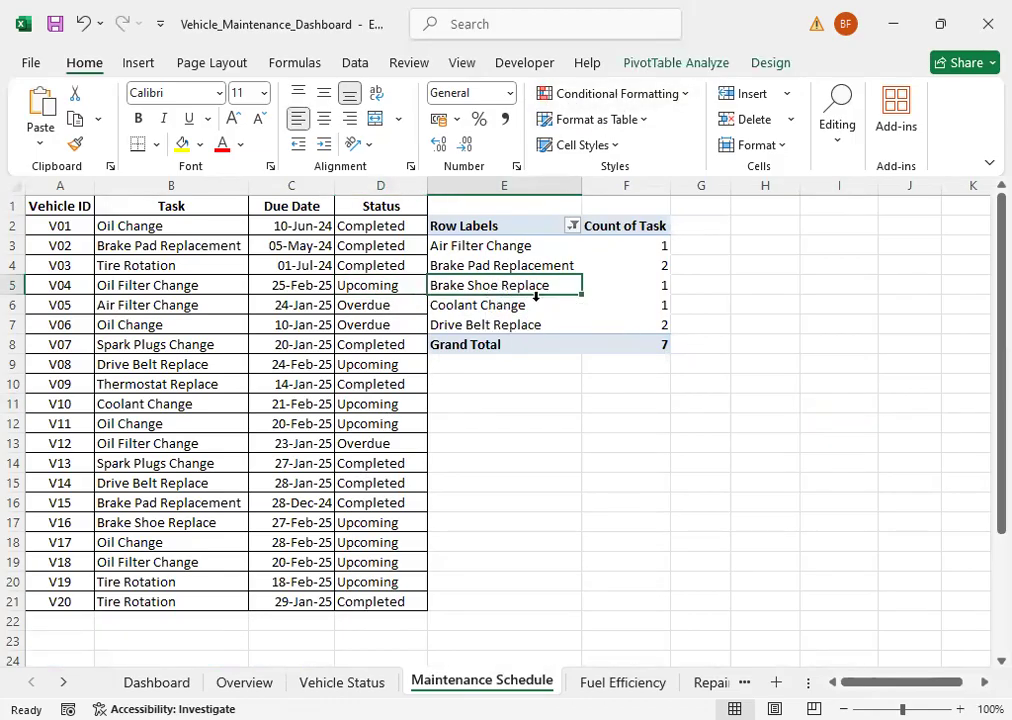
{"action": "left_click", "coordinate": [668, 64]}
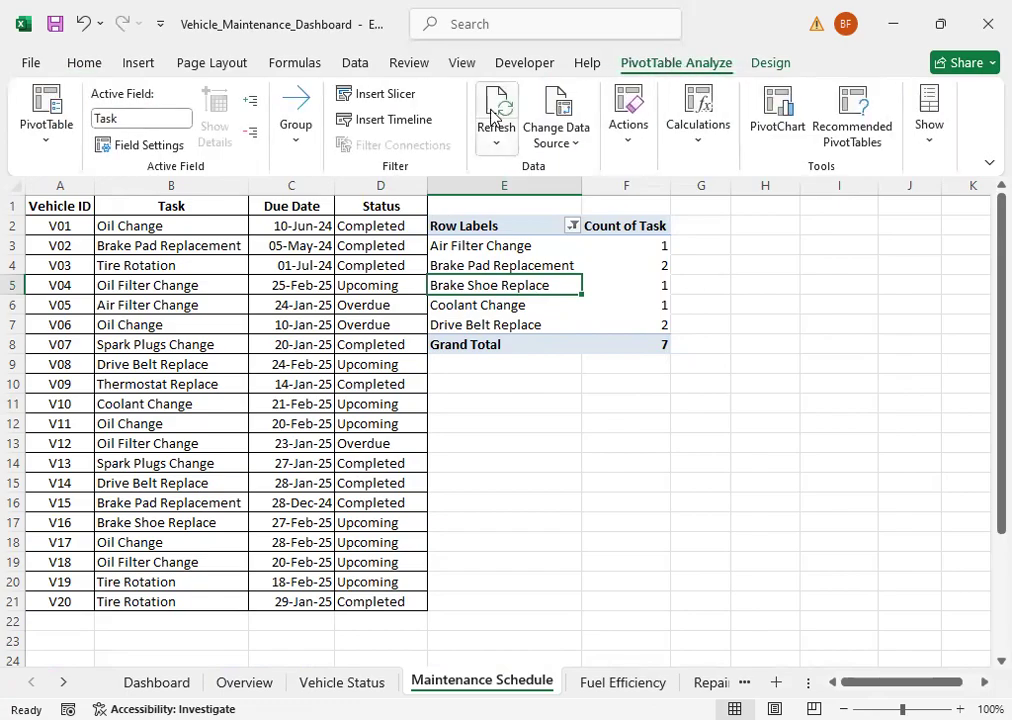
{"action": "left_click", "coordinate": [494, 146]}
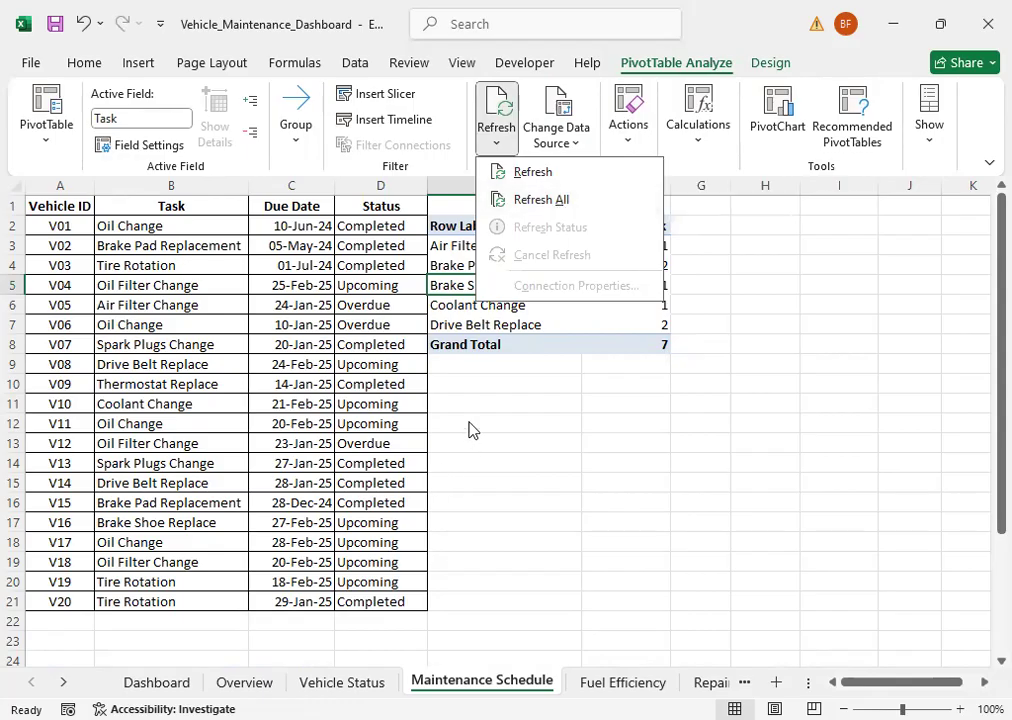
Step: Close the refresh options without choosing one and review the complete Dashboard from its title down
{"action": "left_click", "coordinate": [156, 682]}
{"action": "left_click", "coordinate": [156, 682]}
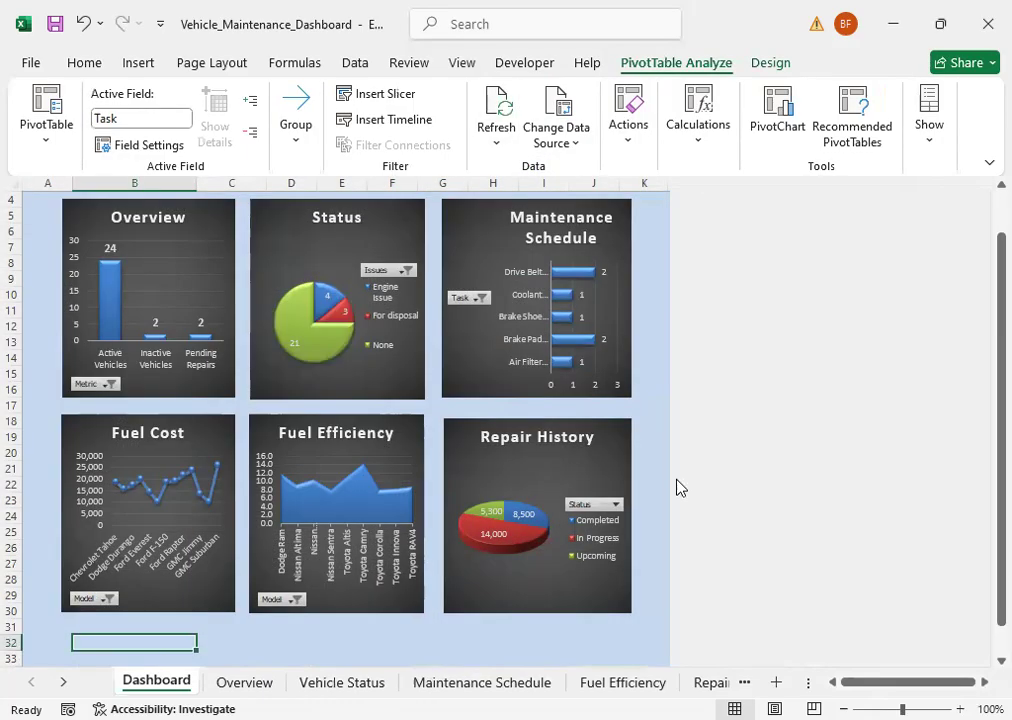
{"action": "scroll", "coordinate": [734, 447], "scroll_direction": "up", "scroll_amount": 1}
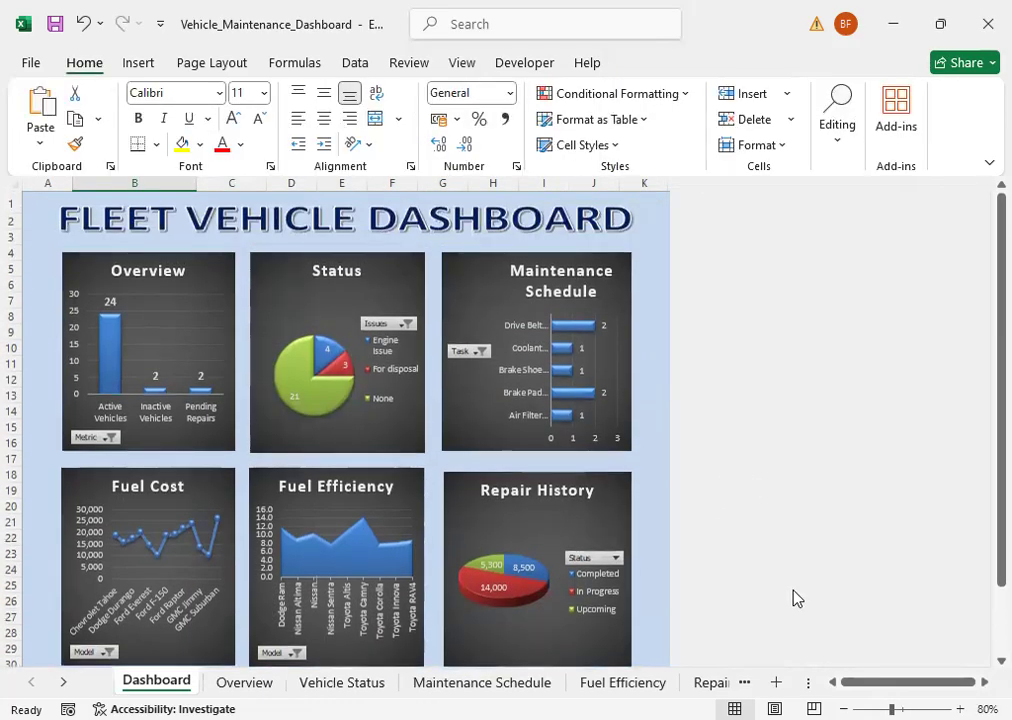